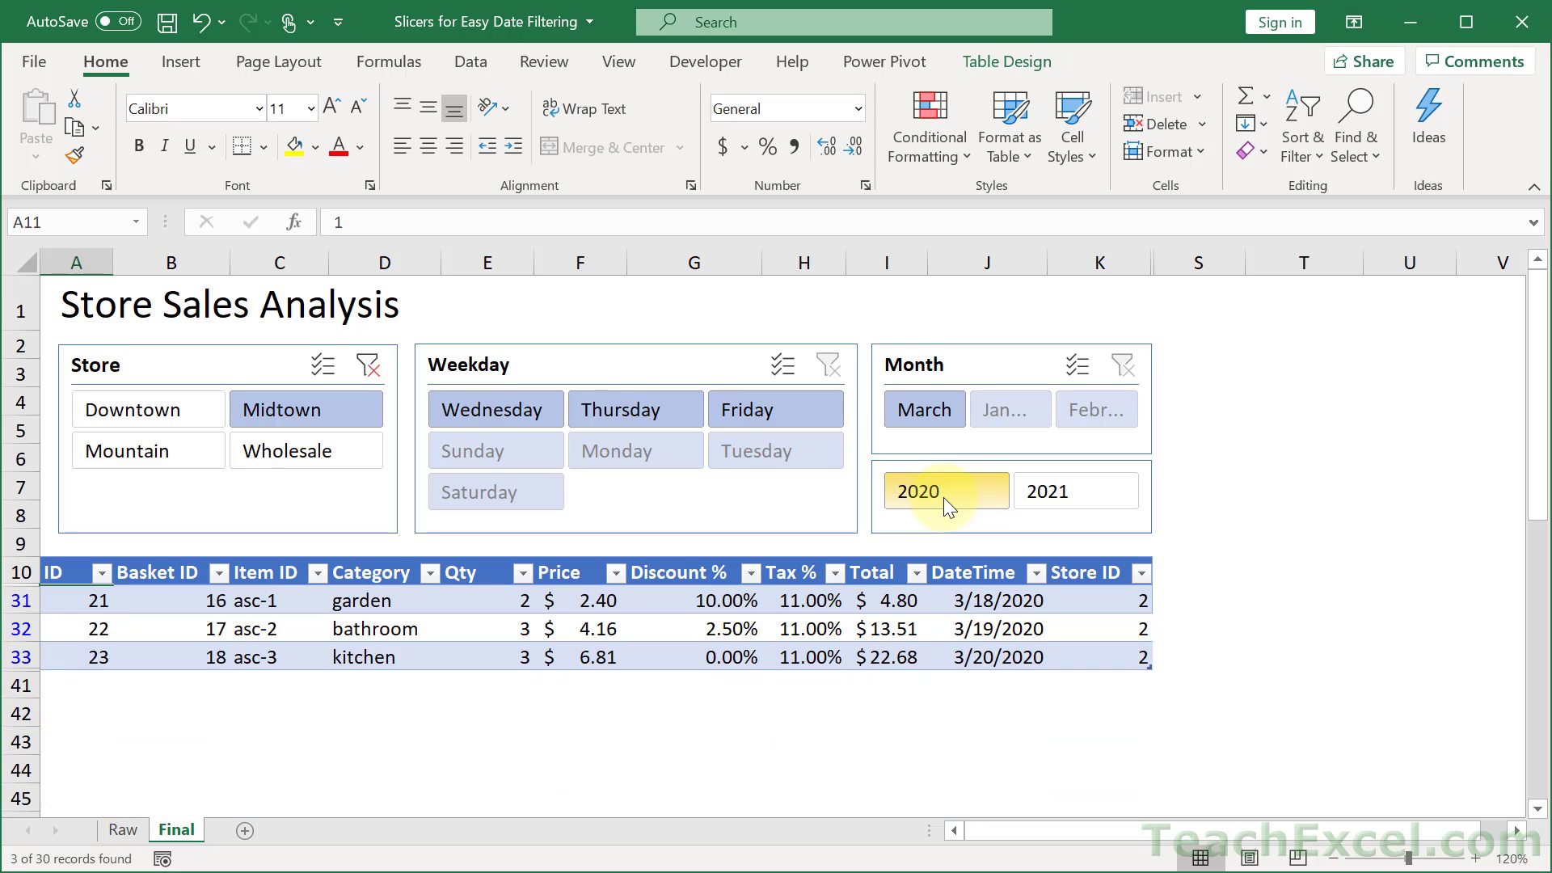
Filter the store sales table to Thursday using the Weekday slicer
left_click(609, 401)
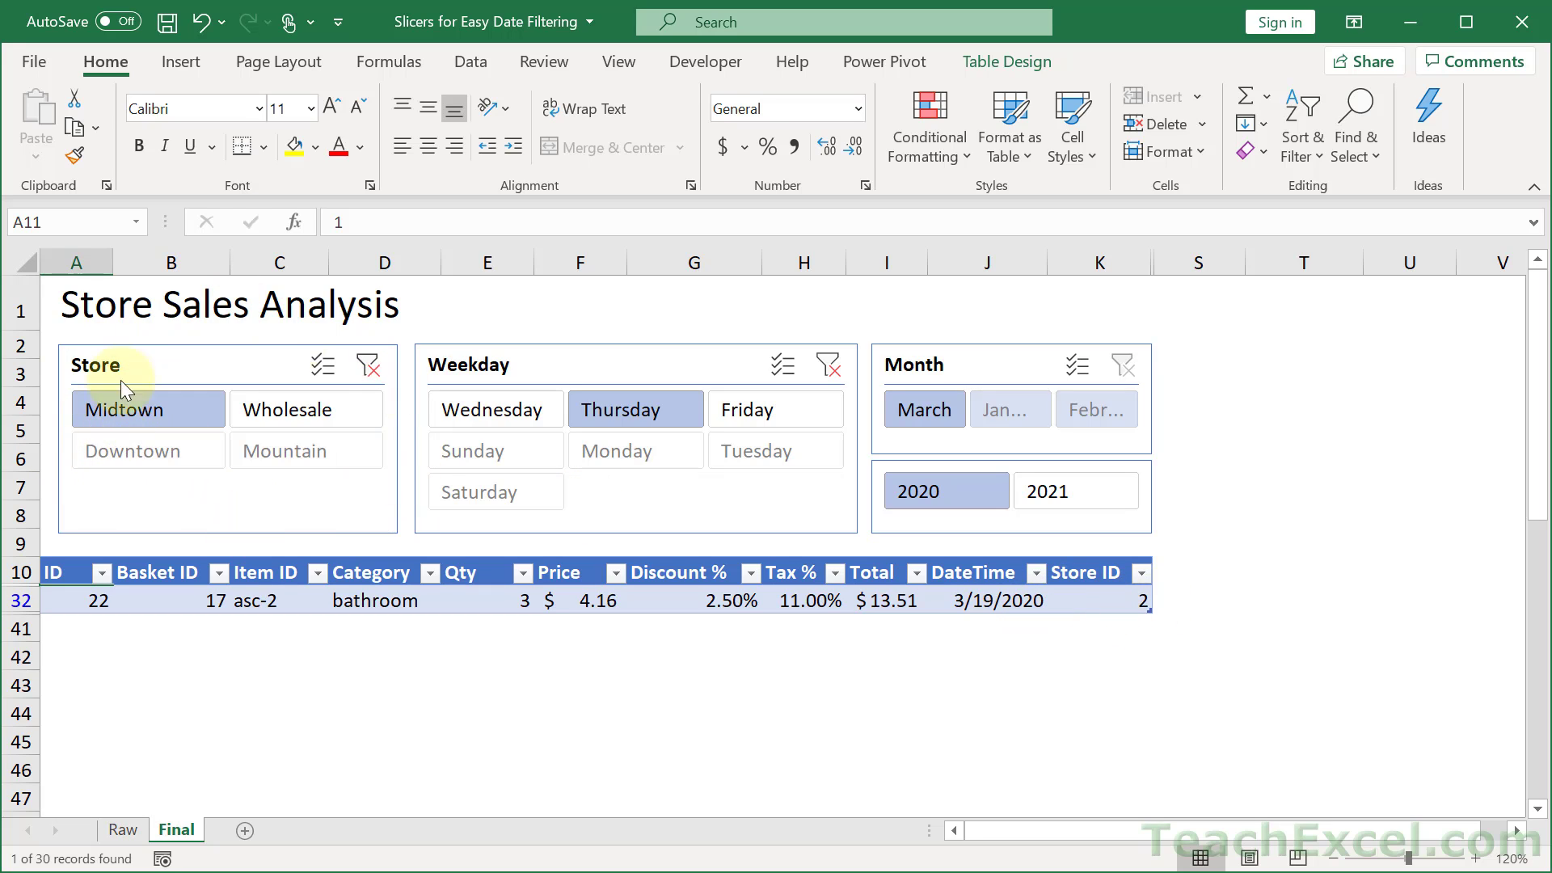
key("alt+s")
key("alt+s")
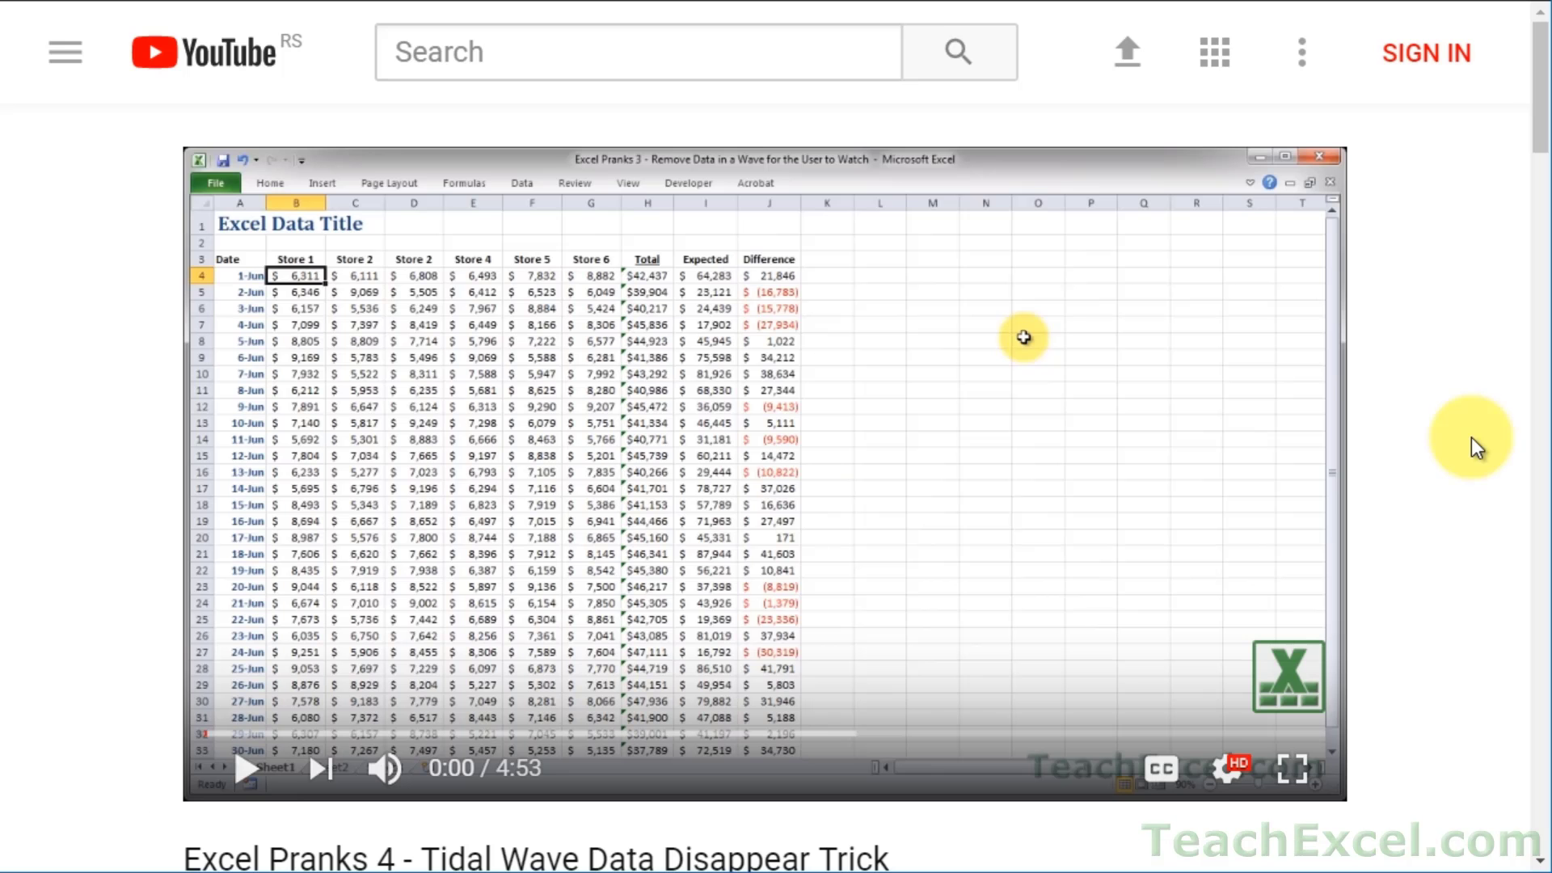
Switch to the YouTube page of Excel Pranks 4 and open the Excel file link in the video description
scroll(1470, 438, "down", 8)
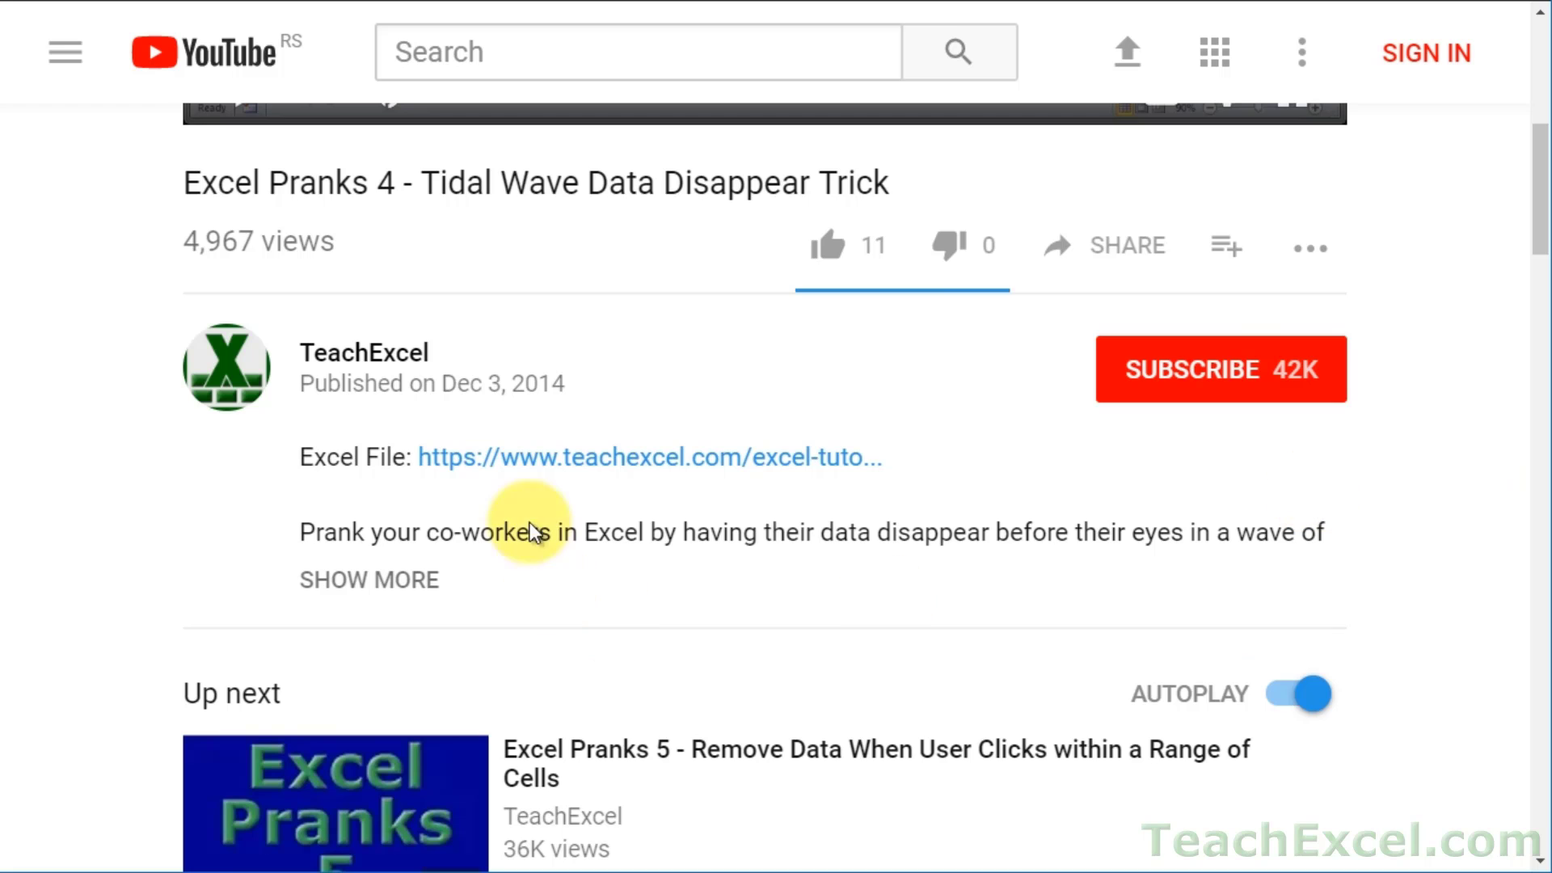
left_click(555, 473)
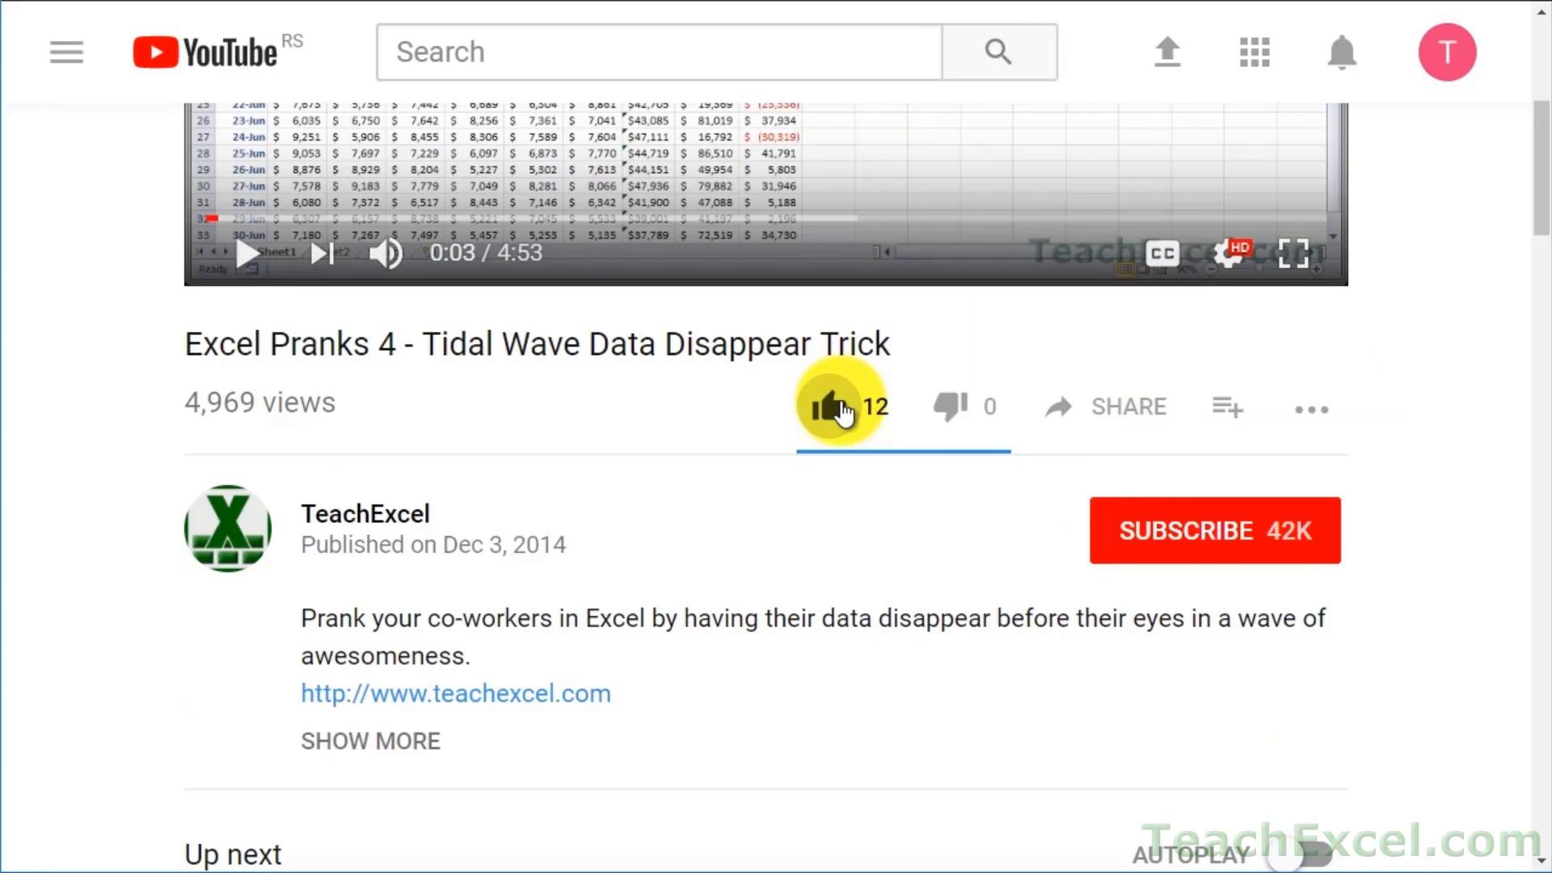
Subscribe to the TeachExcel channel and turn on its notifications
left_click(1111, 523)
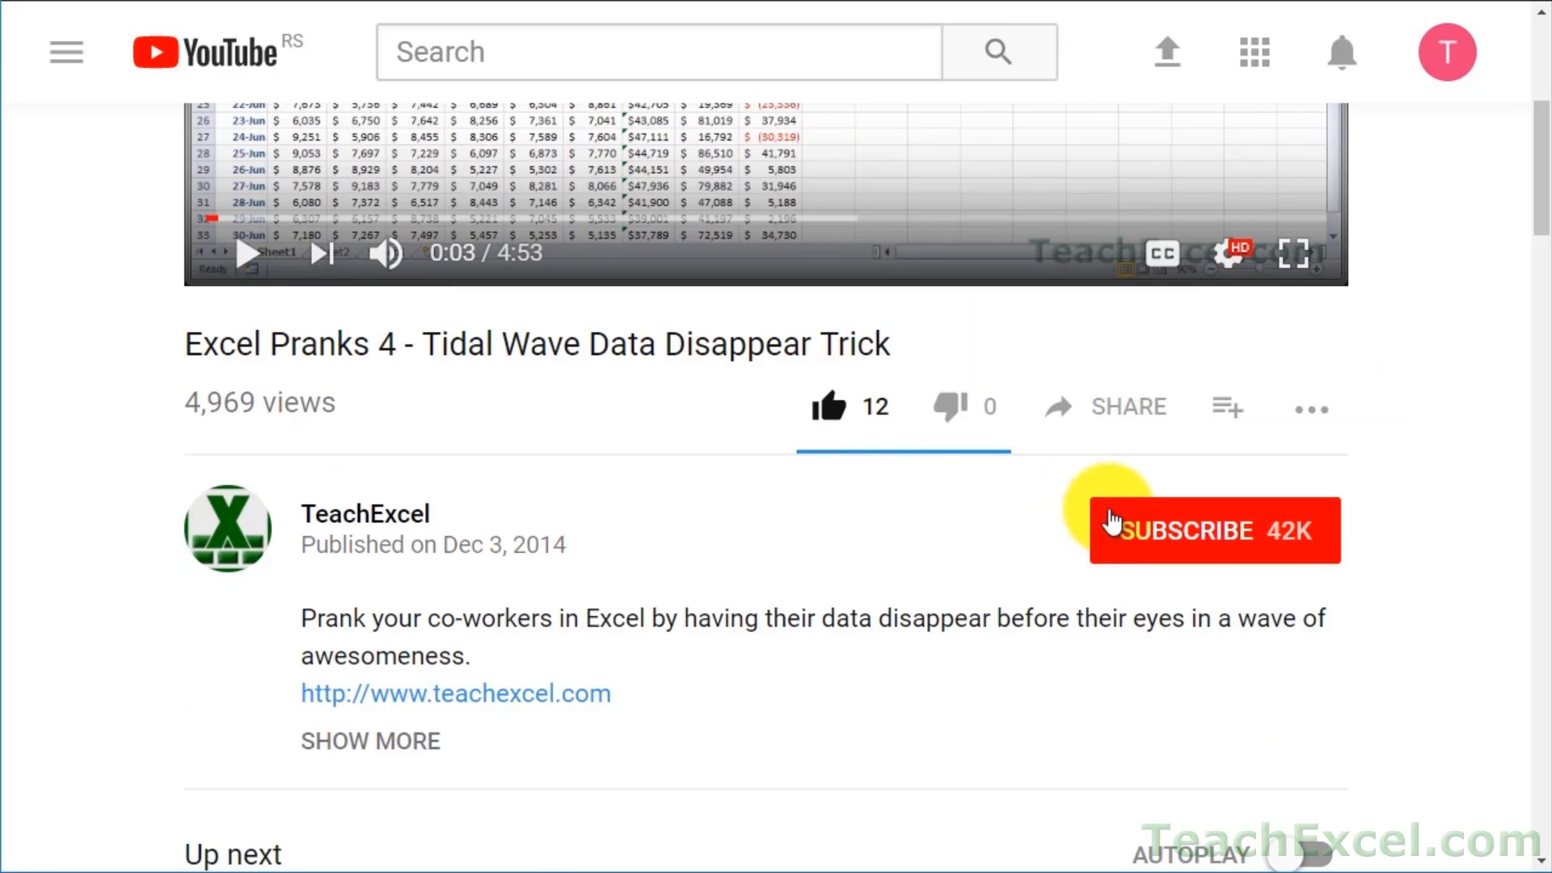
left_click(1337, 549)
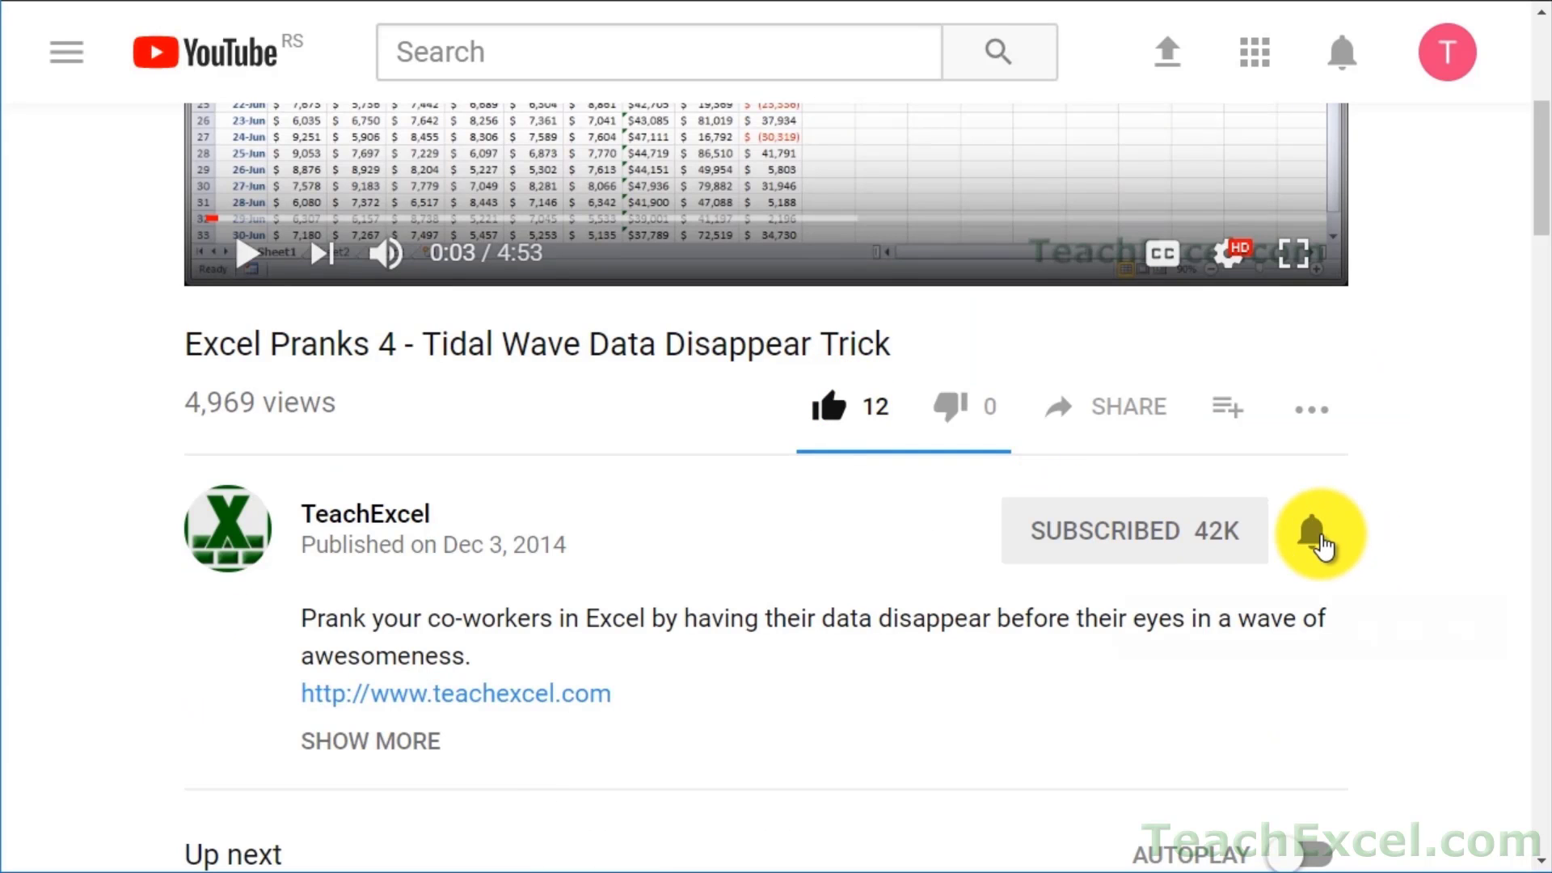
left_click(1321, 543)
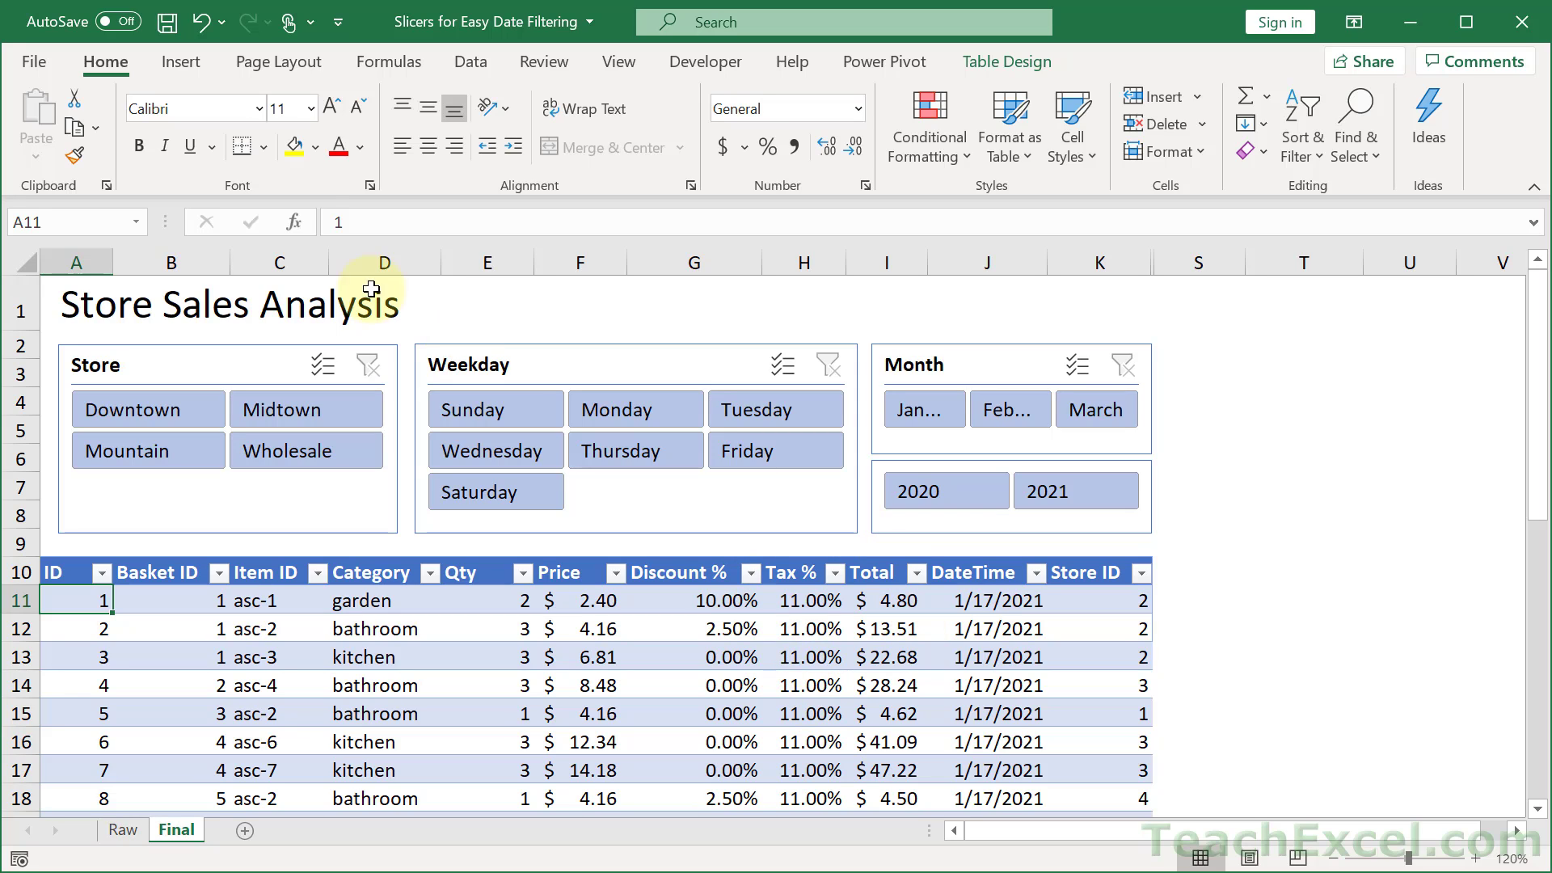
Switch to Excel and move the entire data range on the Raw sheet down so that its header row starts at A10
left_click(185, 67)
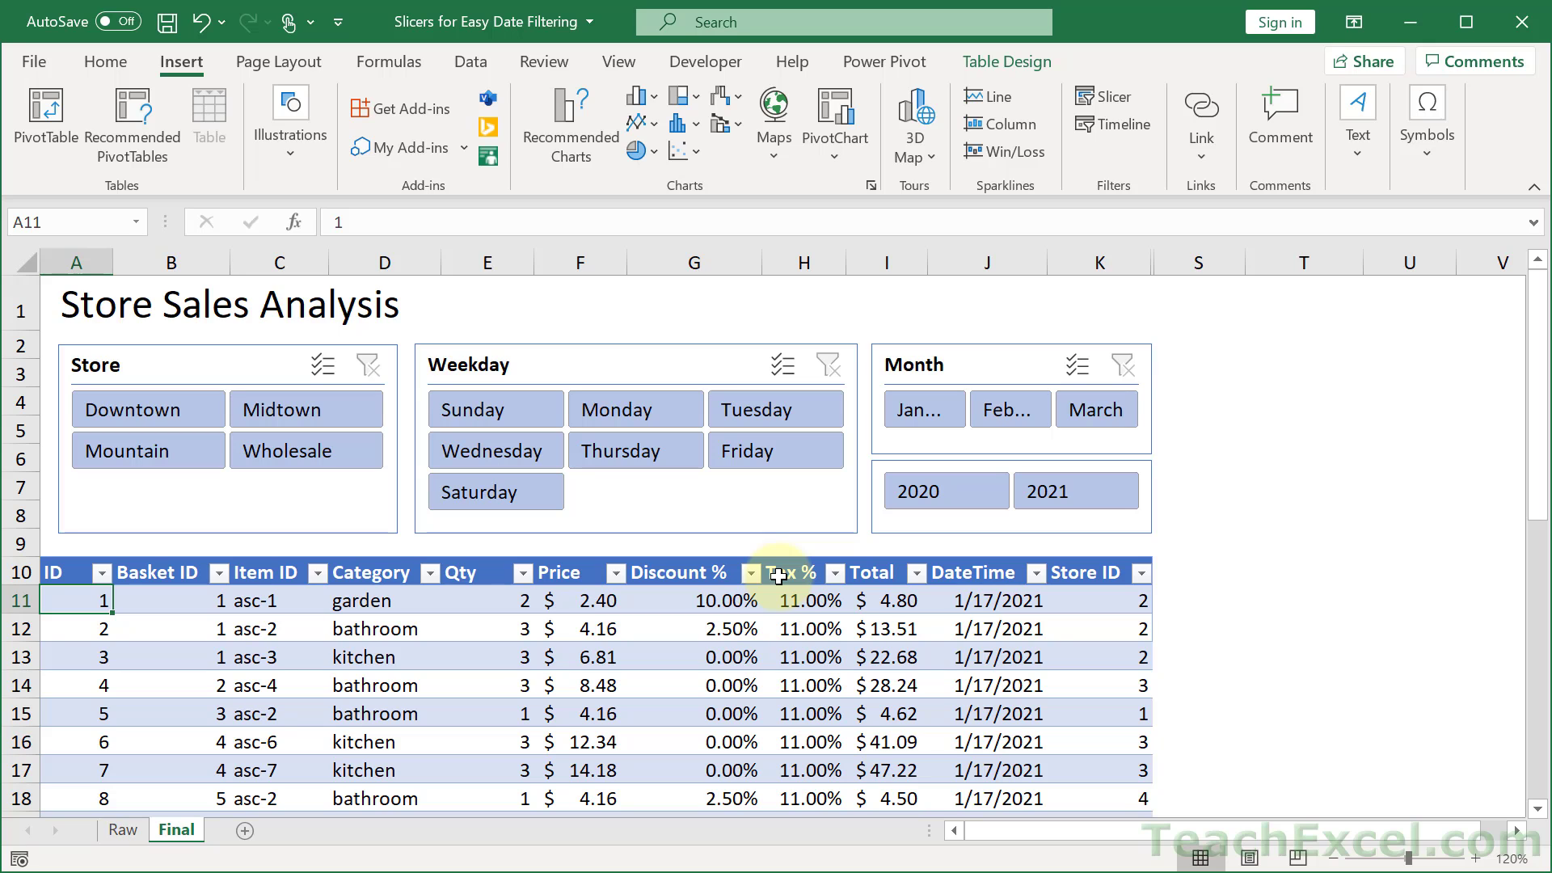
key("ctrl+Page_Up")
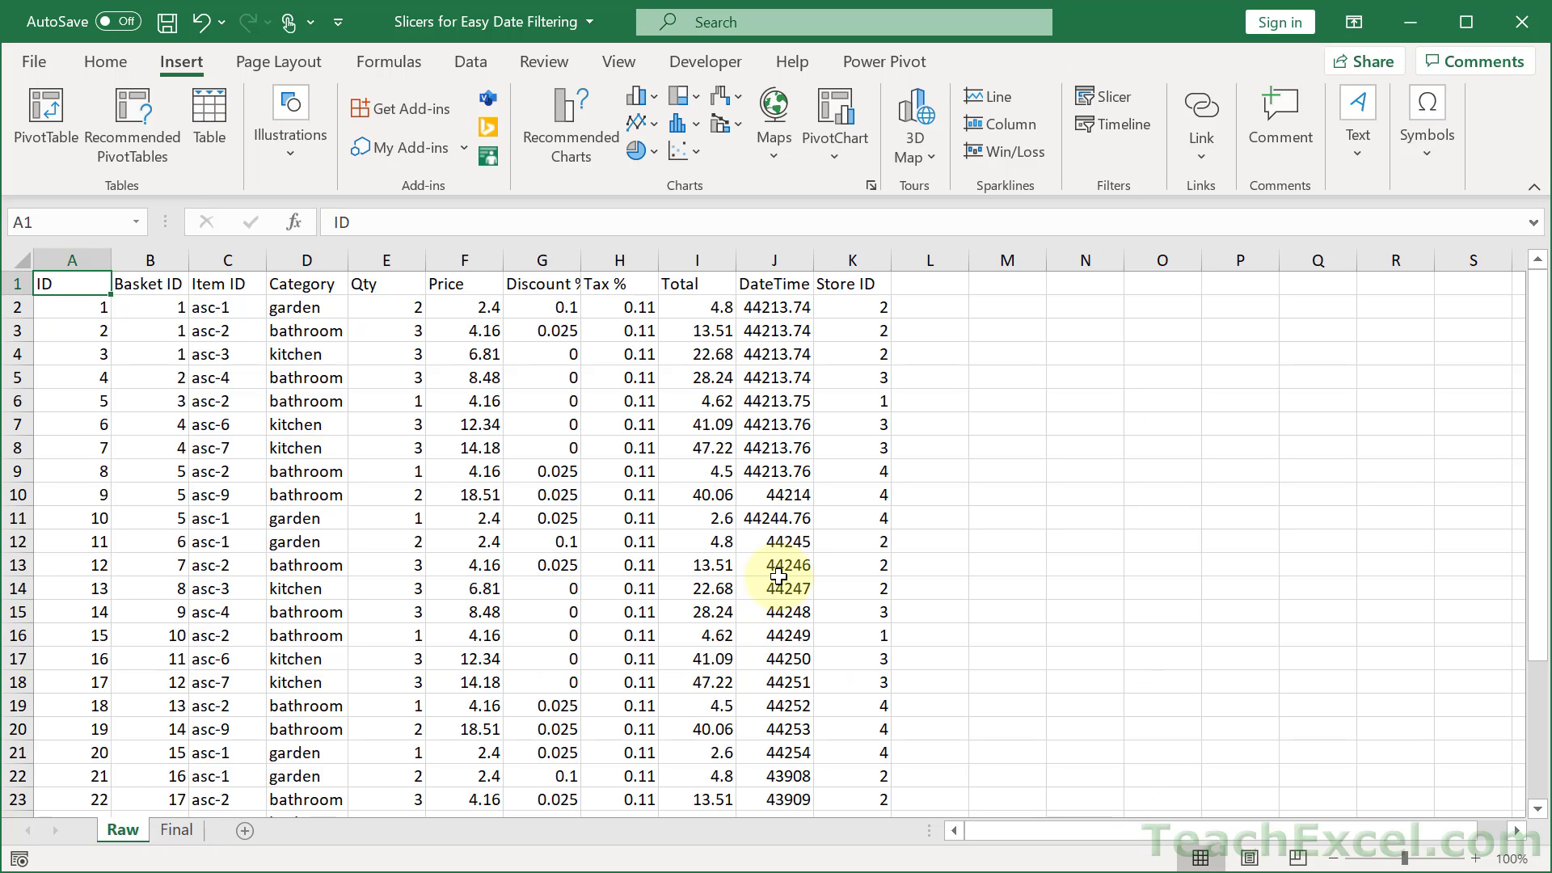
key("ctrl+shift+End")
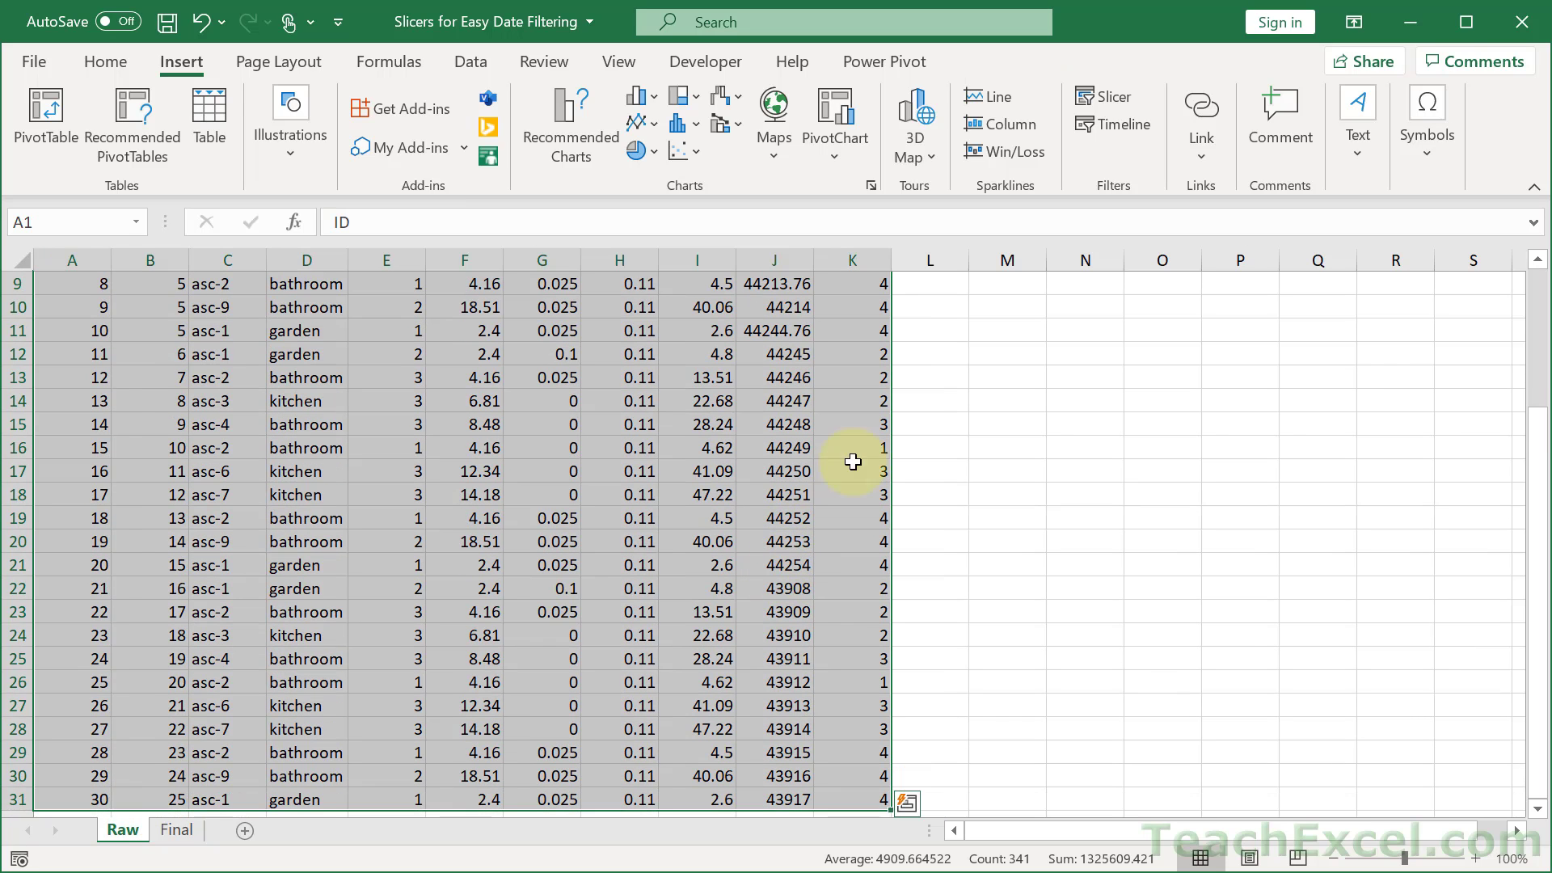
left_click_drag(890, 353, 847, 570)
scroll(419, 496, "up", 3)
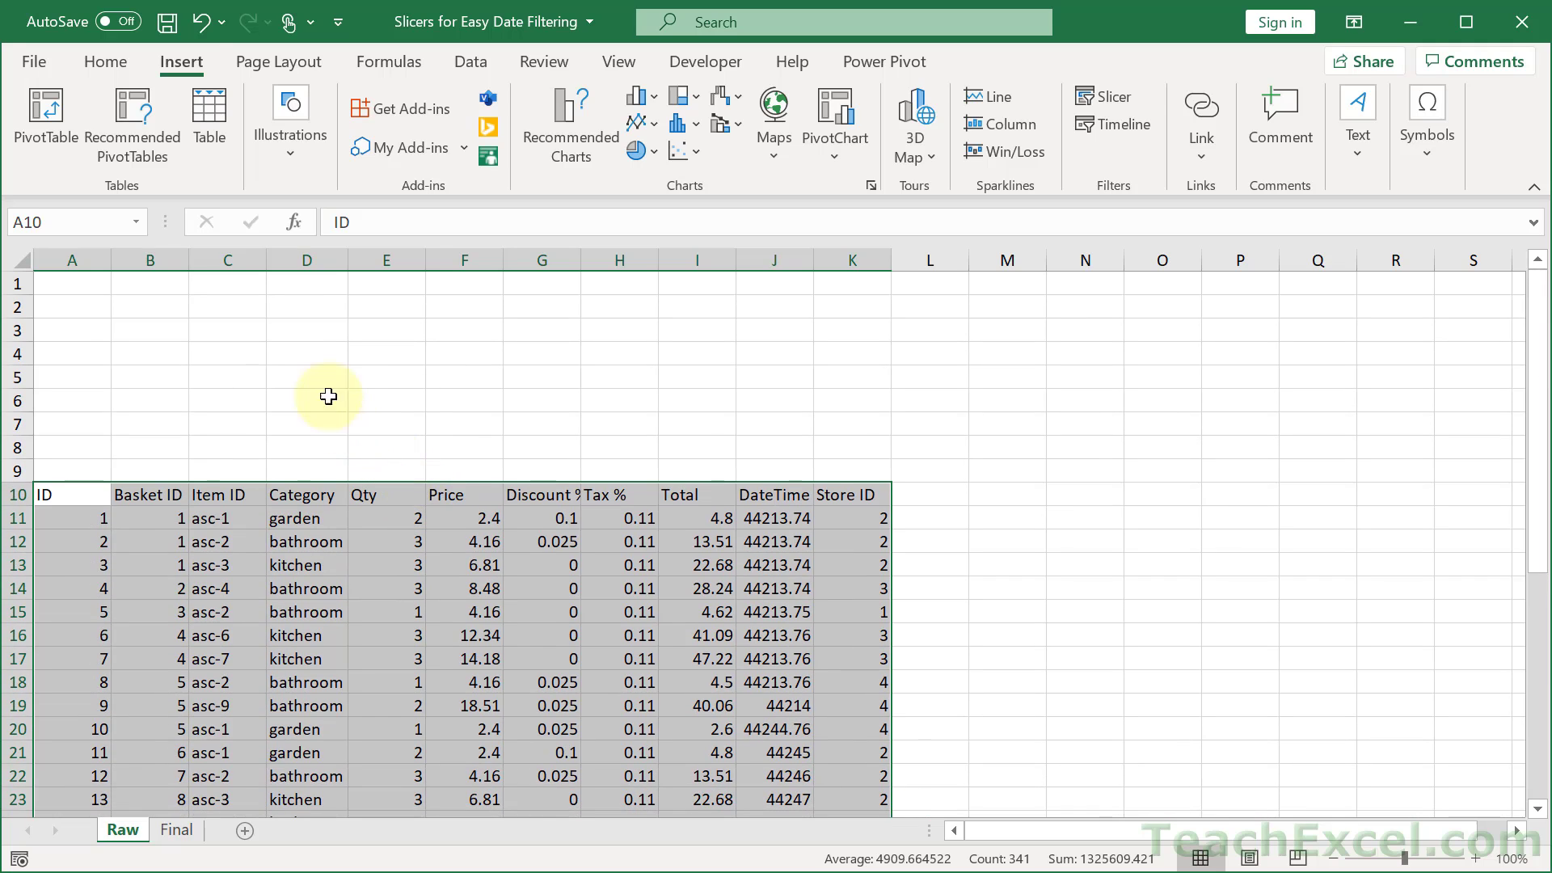
Convert the range A10:K40 on the Raw sheet into a table with headers
left_click(200, 129)
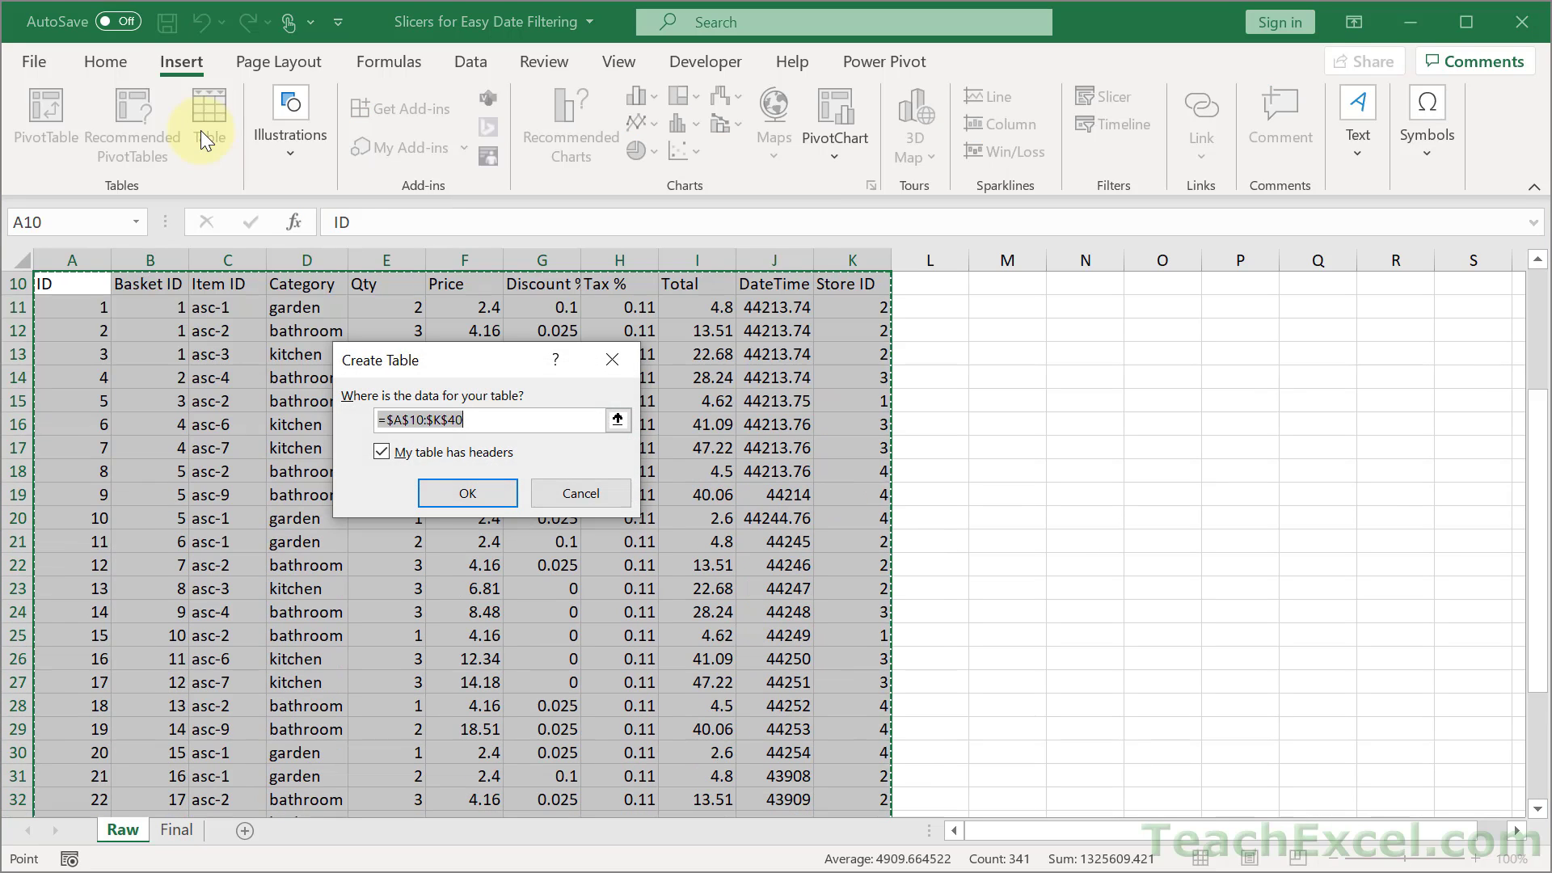
left_click(442, 491)
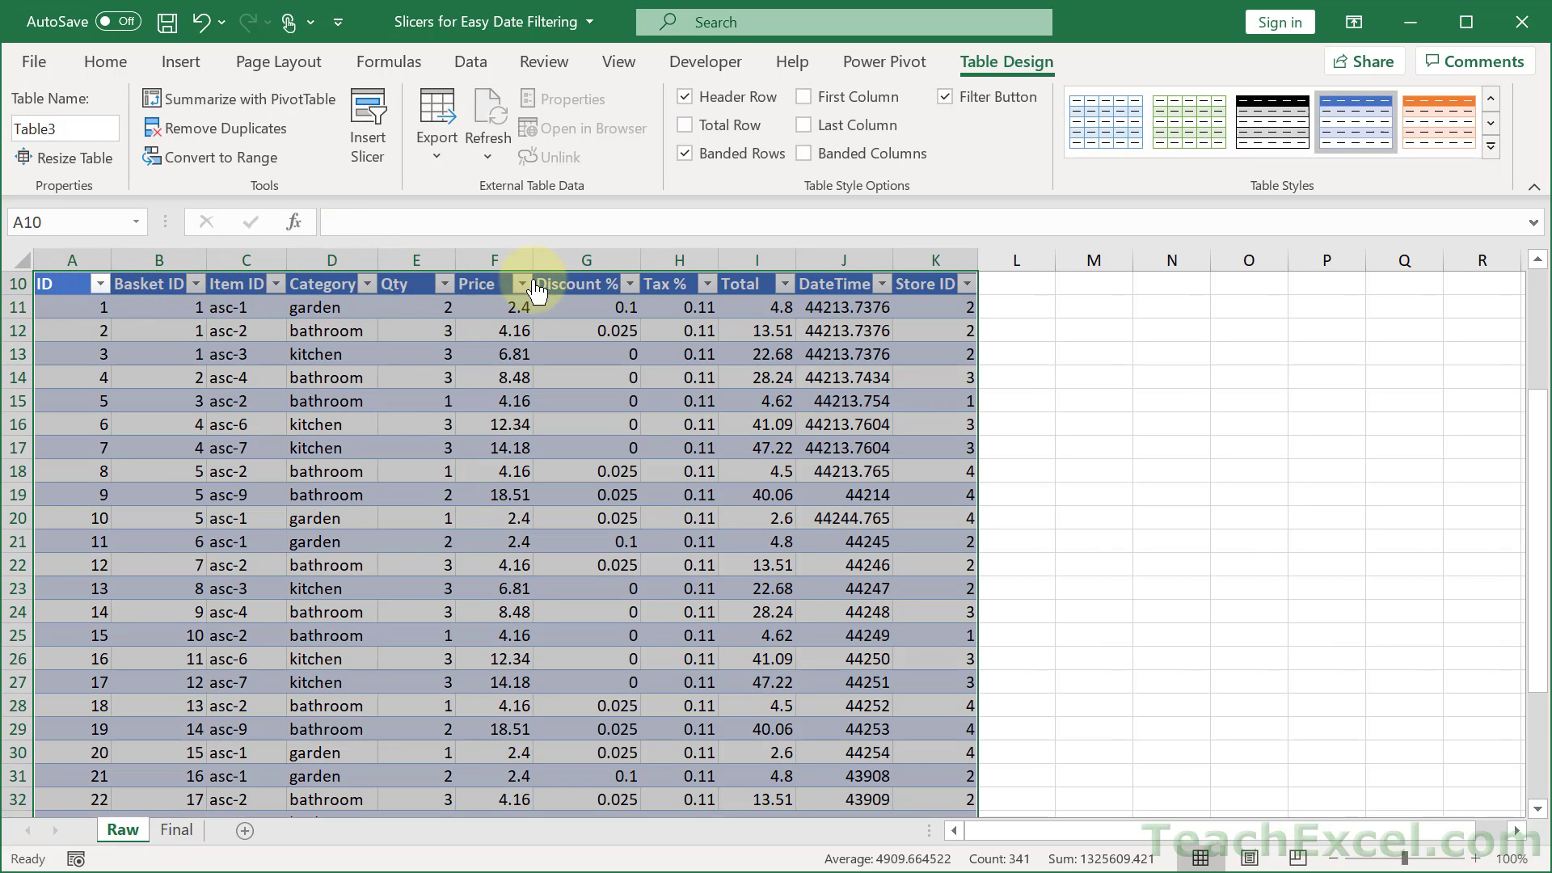
scroll(360, 381, "up", 3)
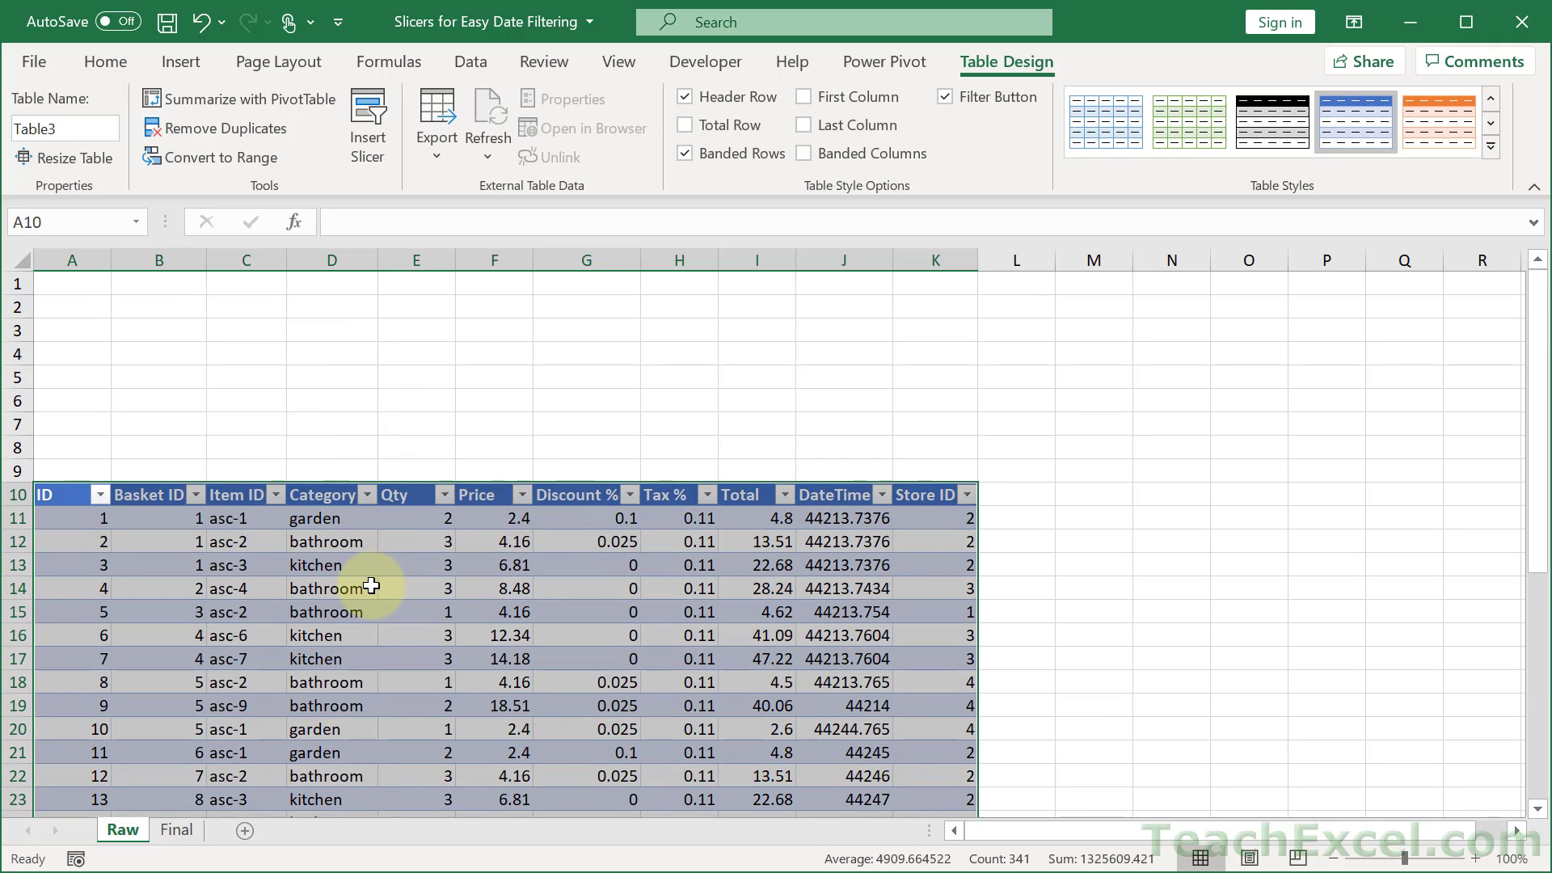
left_click(371, 586)
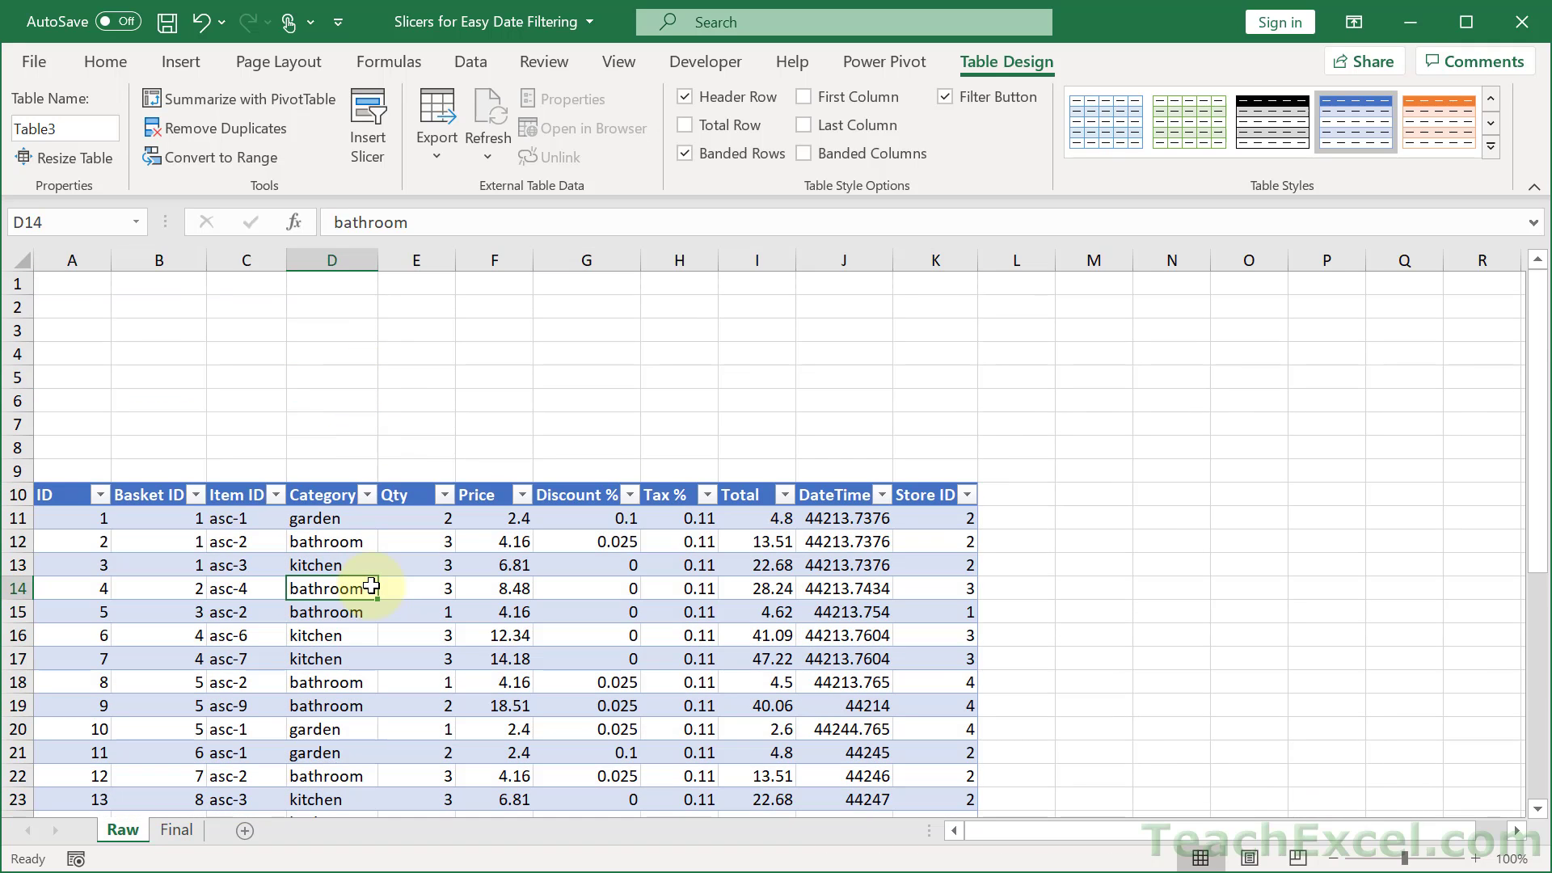
Format all values in the Discount % and Tax % columns as percentages with two decimal places
left_click(576, 527)
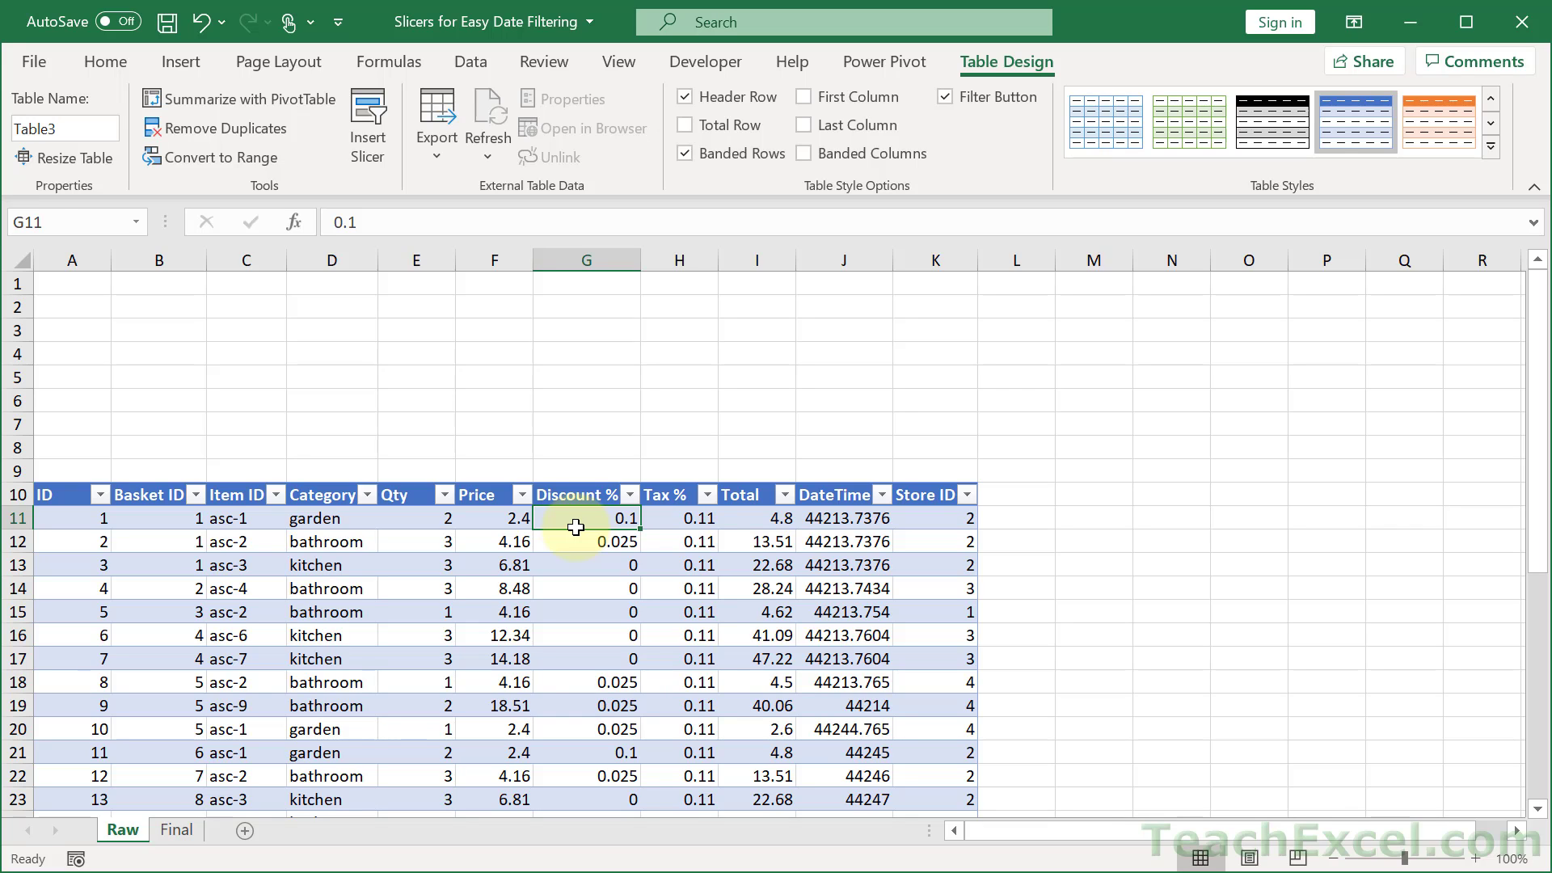
key("shift+Right")
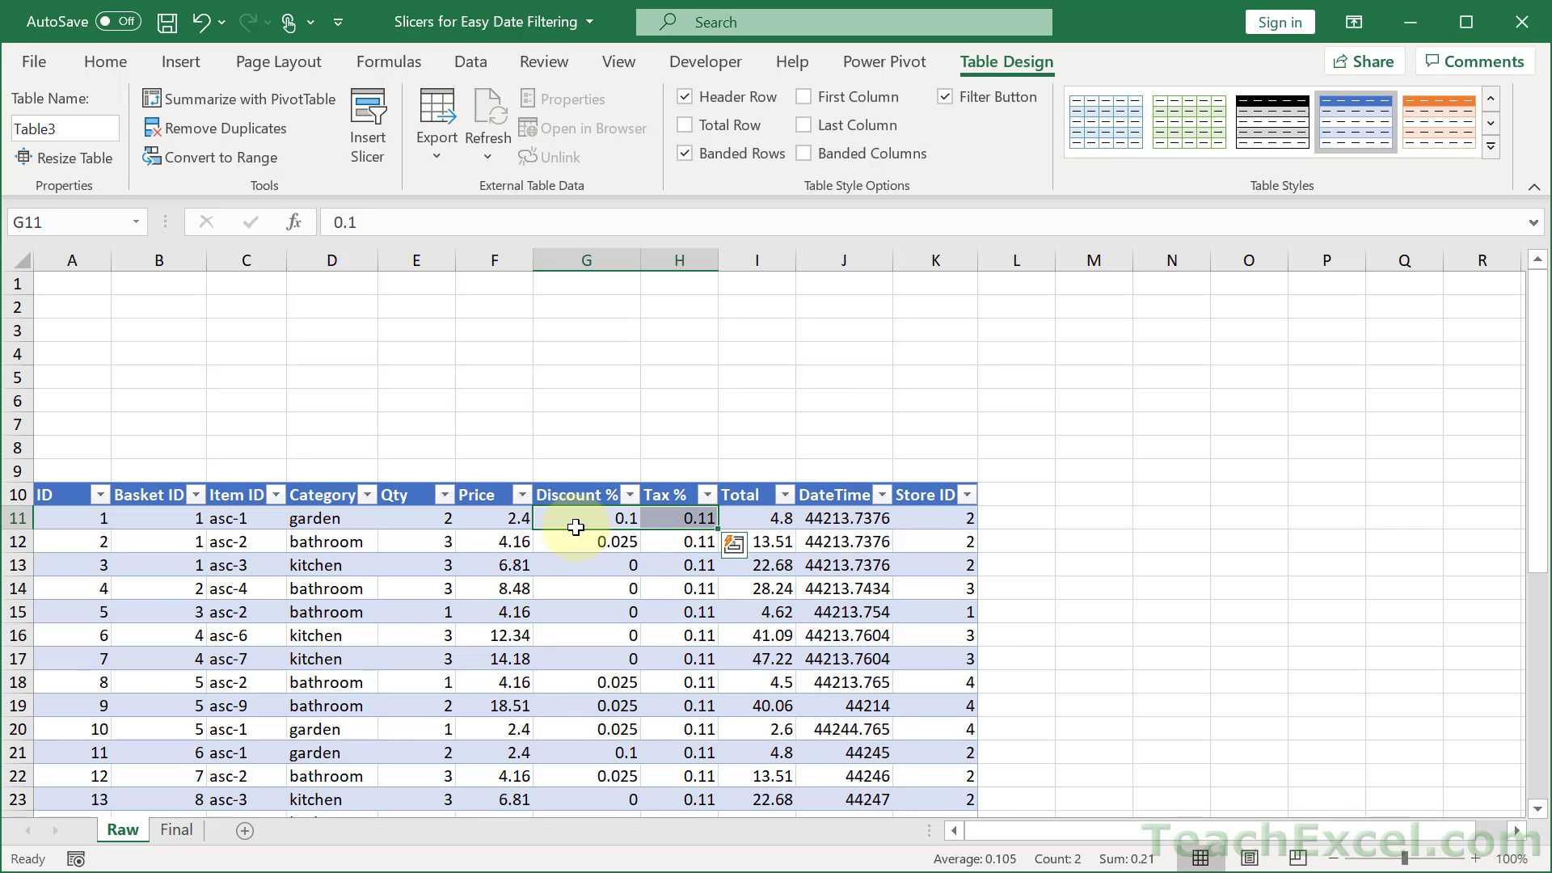
key("ctrl+shift+Down")
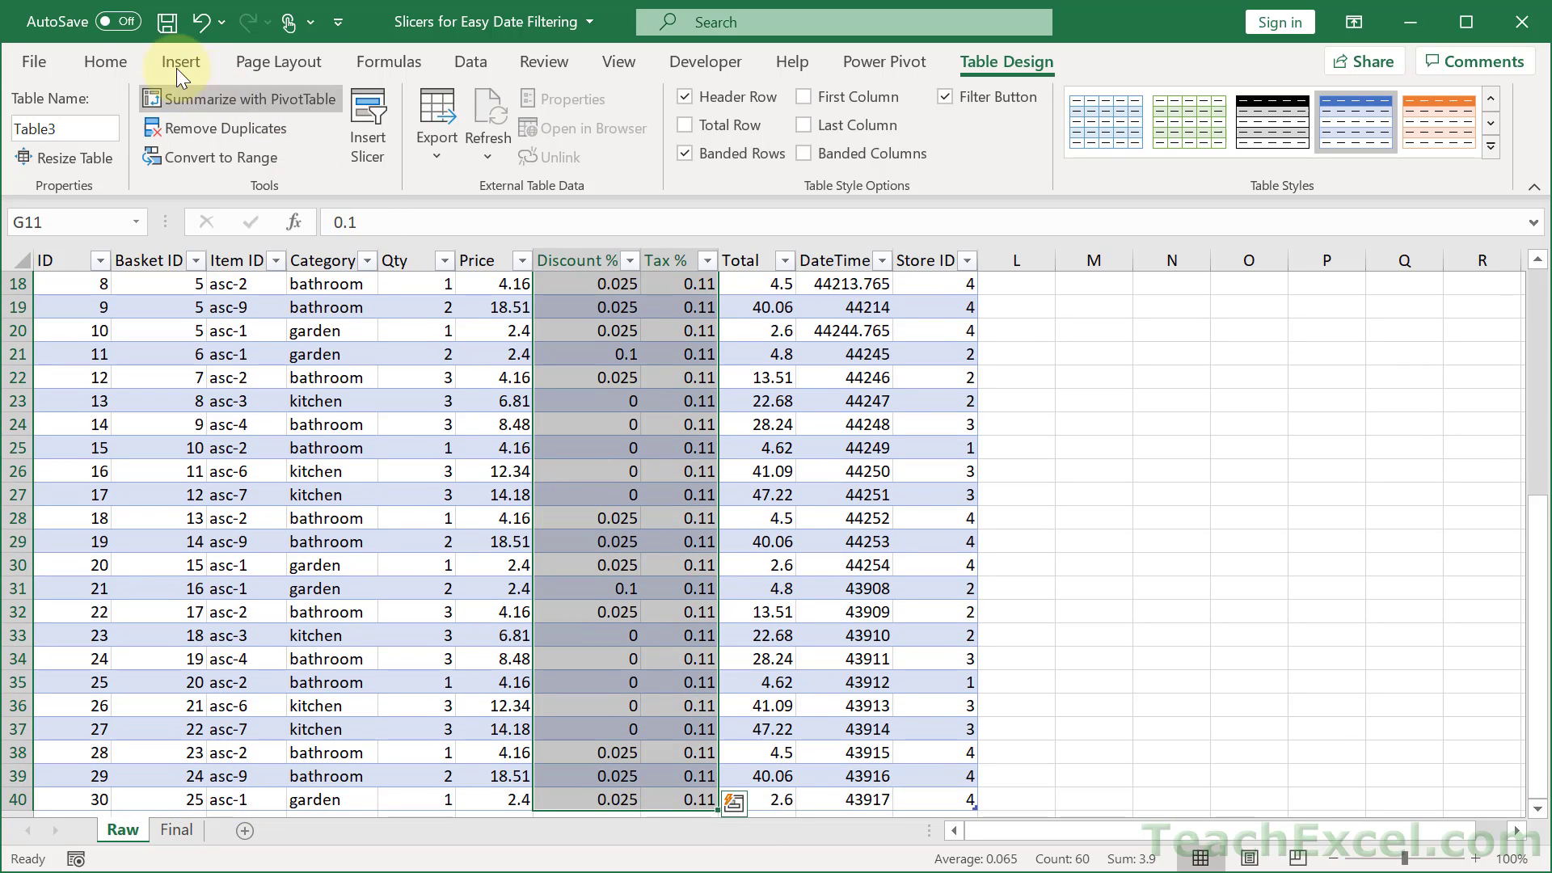
left_click(107, 63)
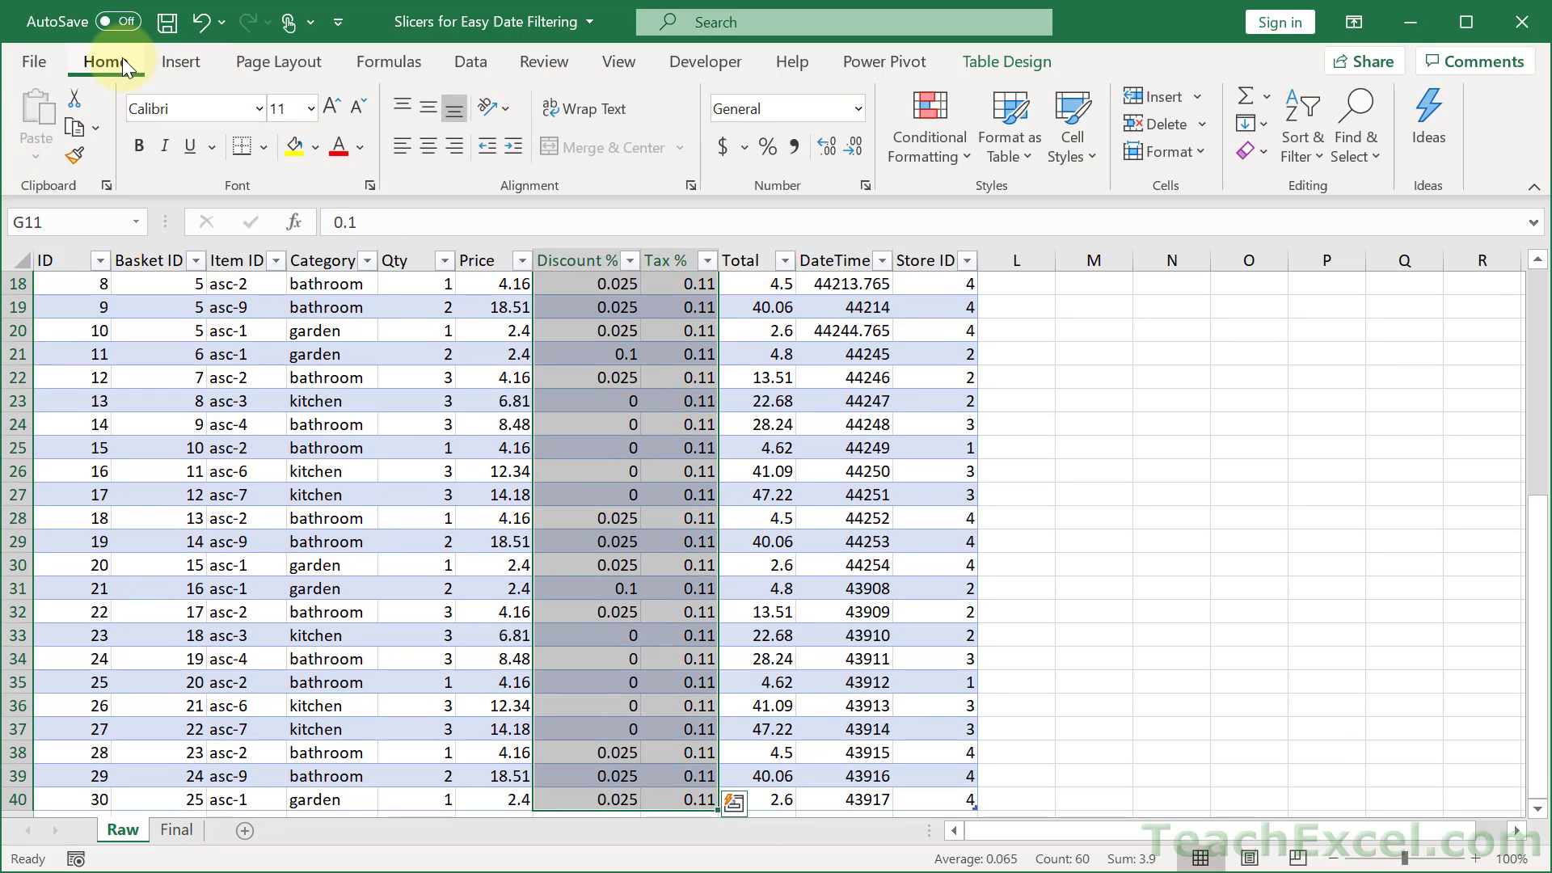
left_click(764, 148)
left_click(827, 149)
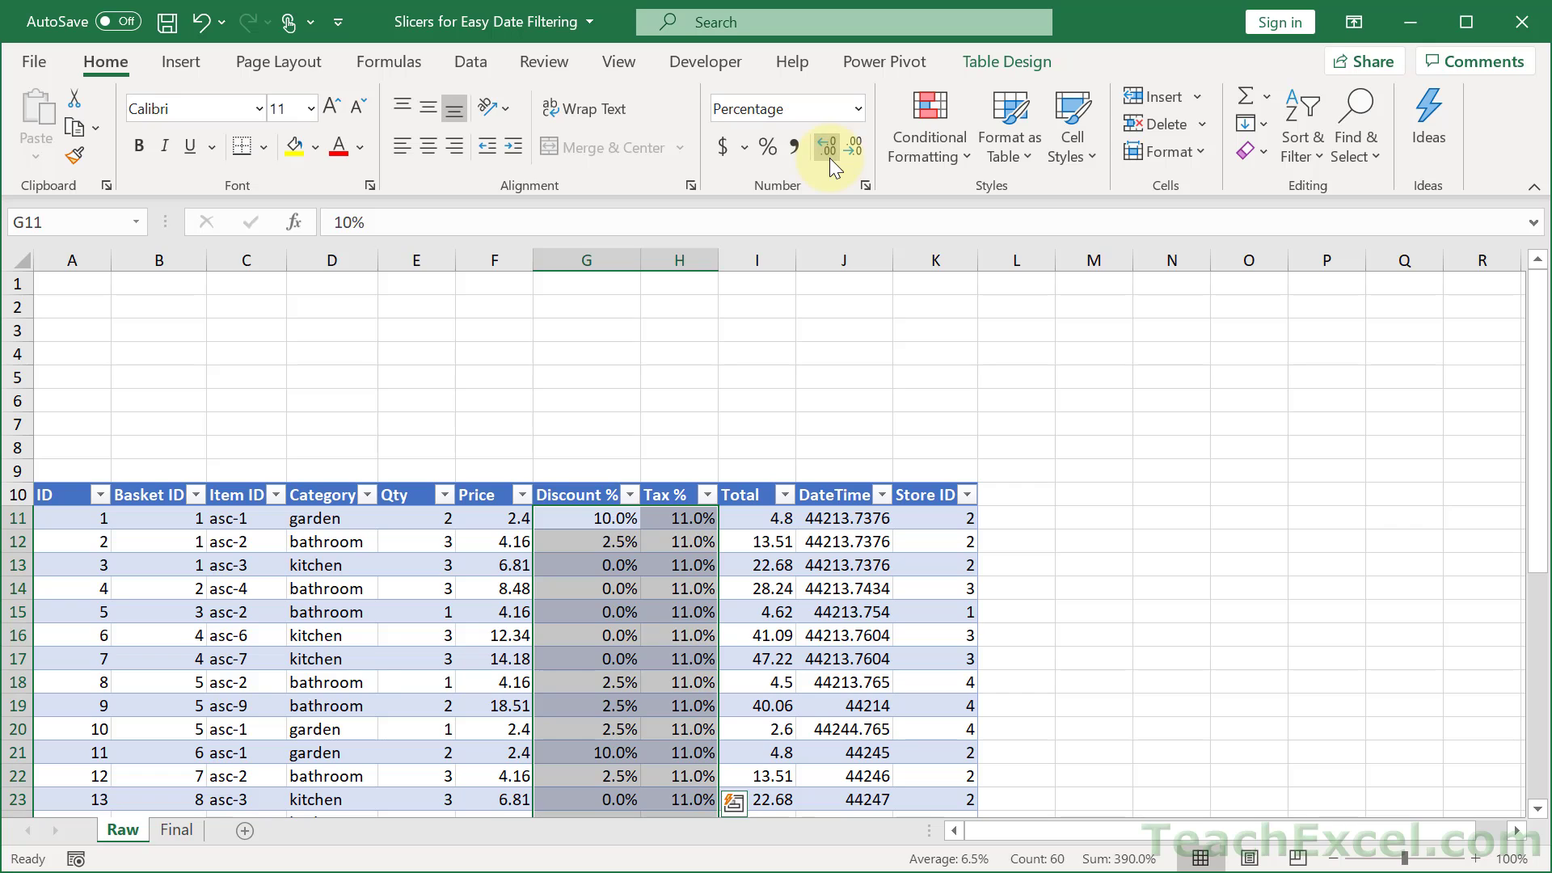
left_click(828, 149)
Apply the Accounting dollar format to all values in the Price and Total columns
left_click(484, 520)
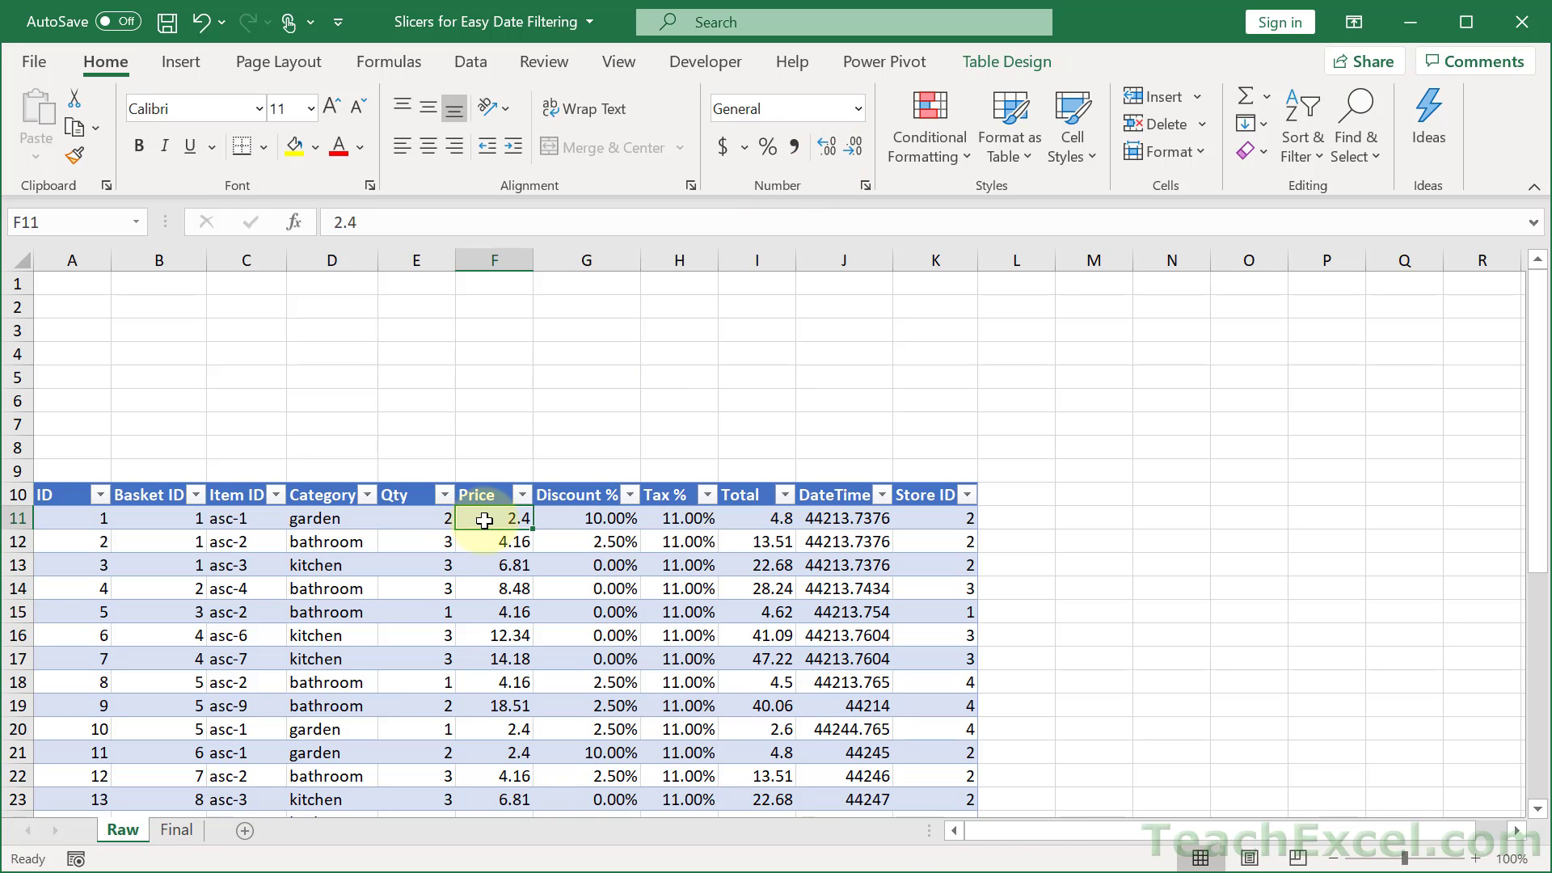
key("ctrl+shift+Down")
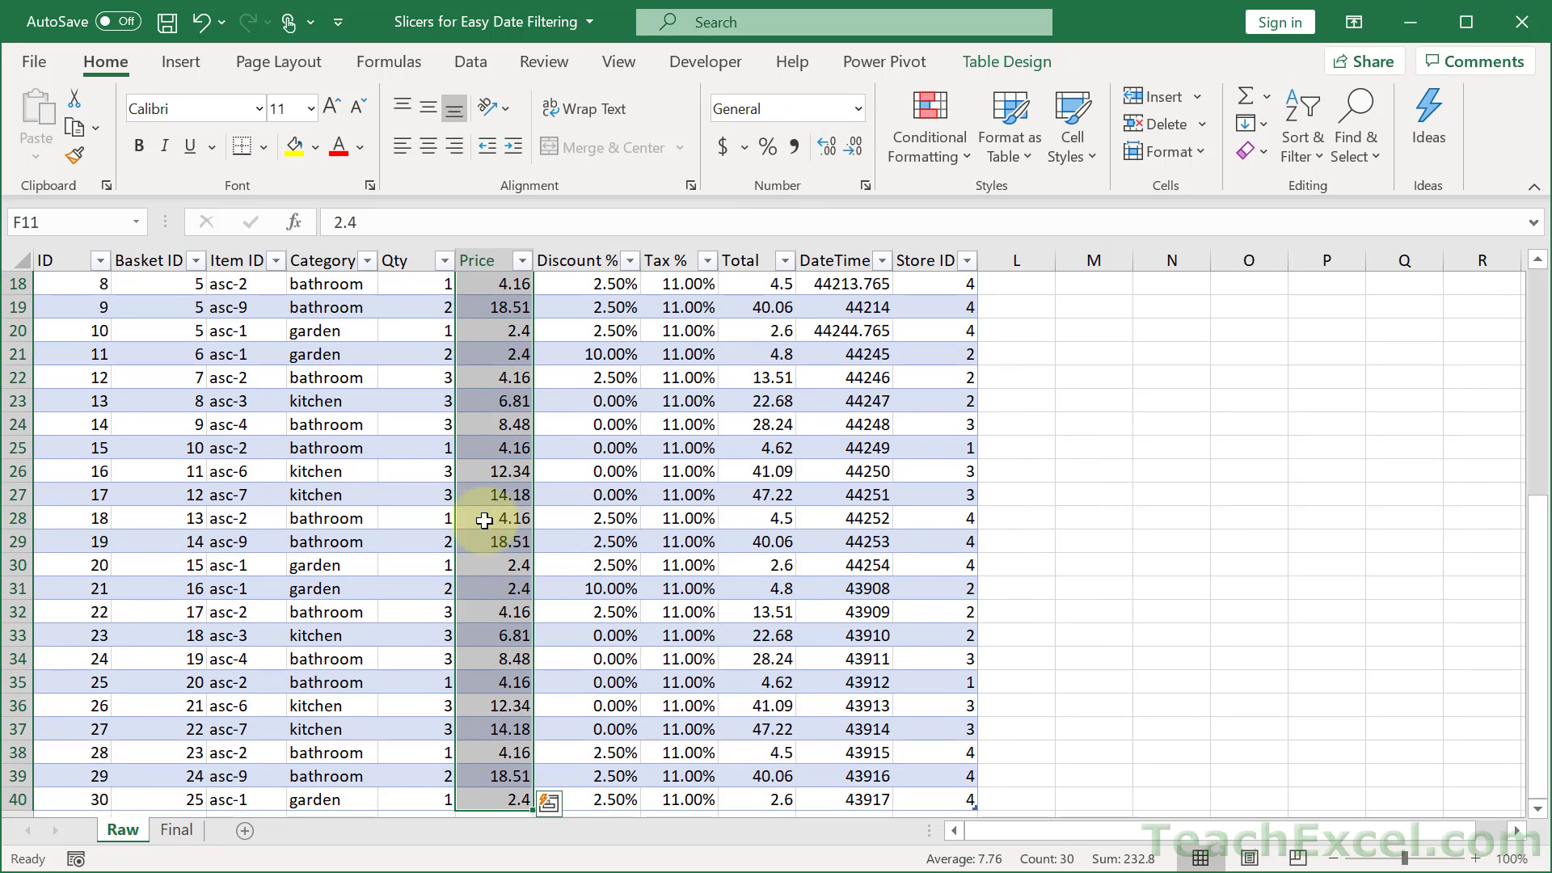
left_click(721, 149)
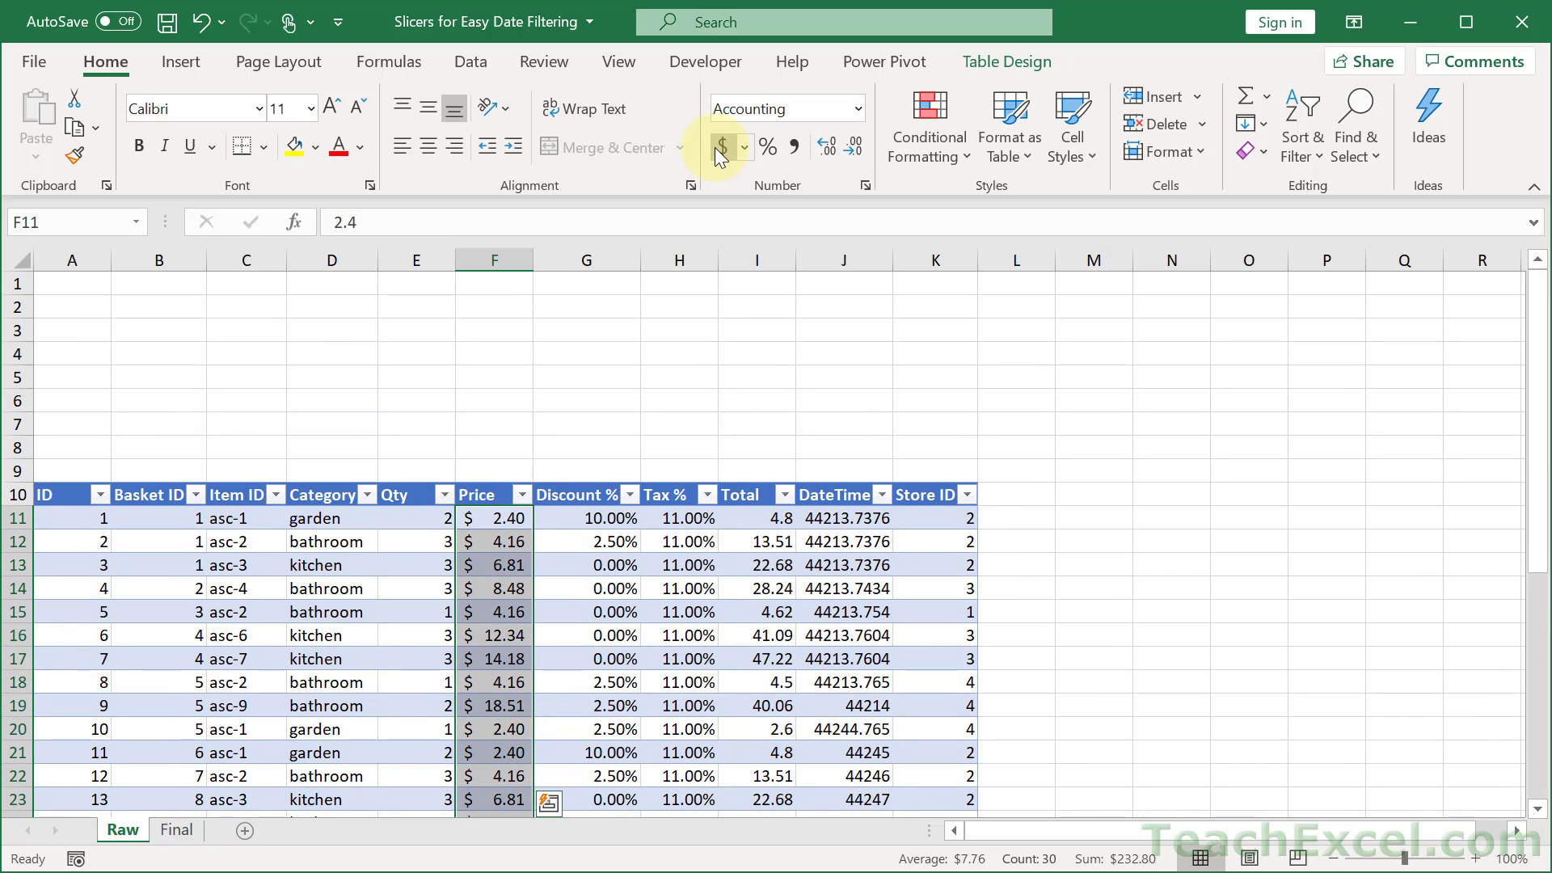
left_click(746, 526)
key("ctrl+shift+Down")
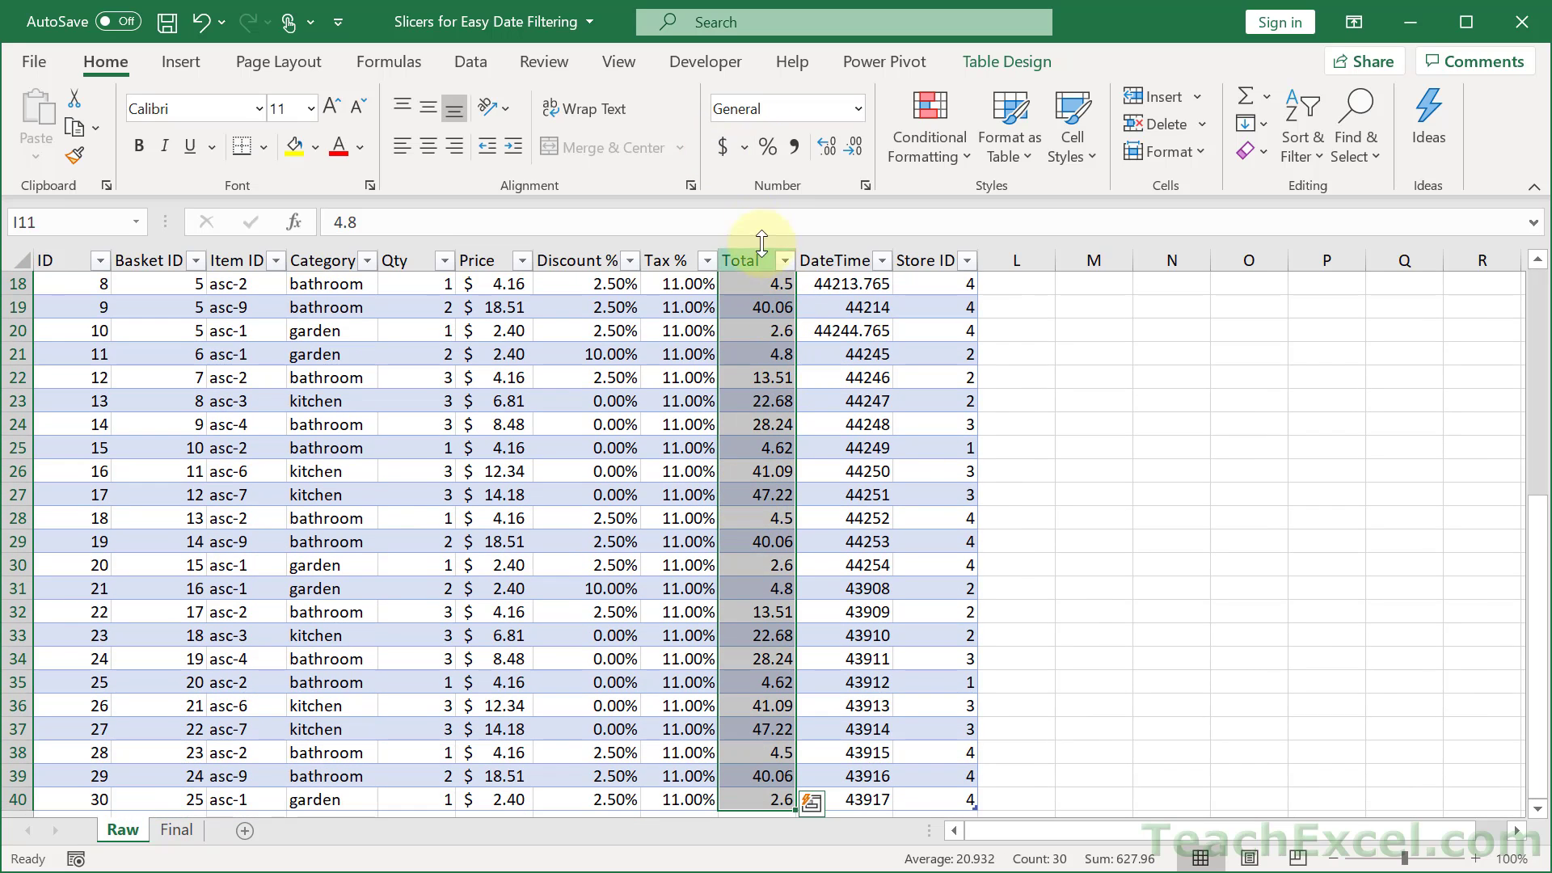
left_click(722, 147)
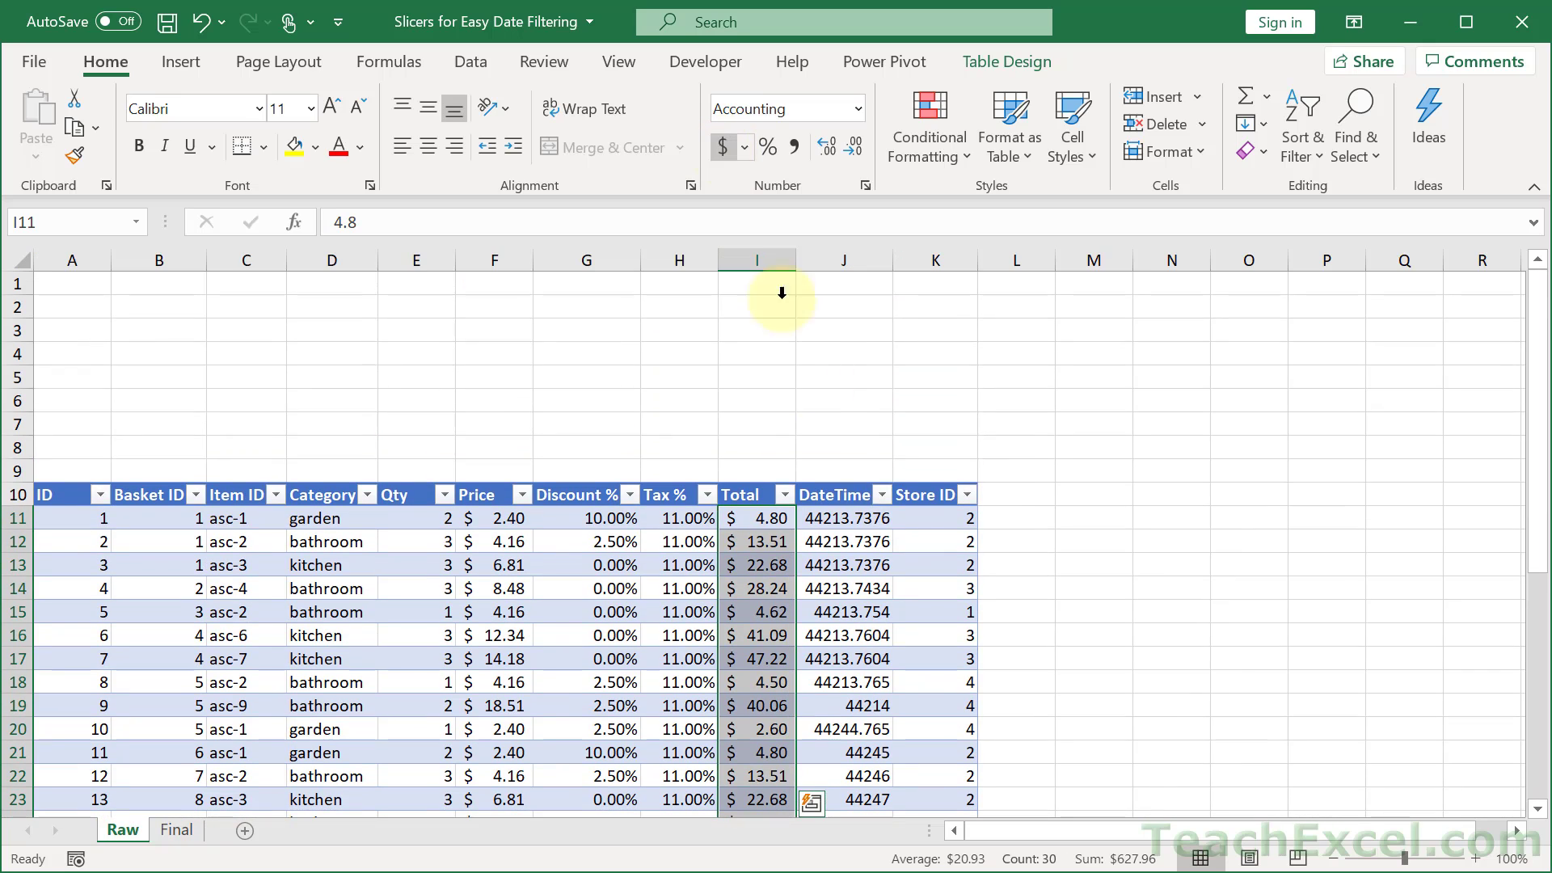
Format all values in the DateTime column as Short Date
left_click(837, 524)
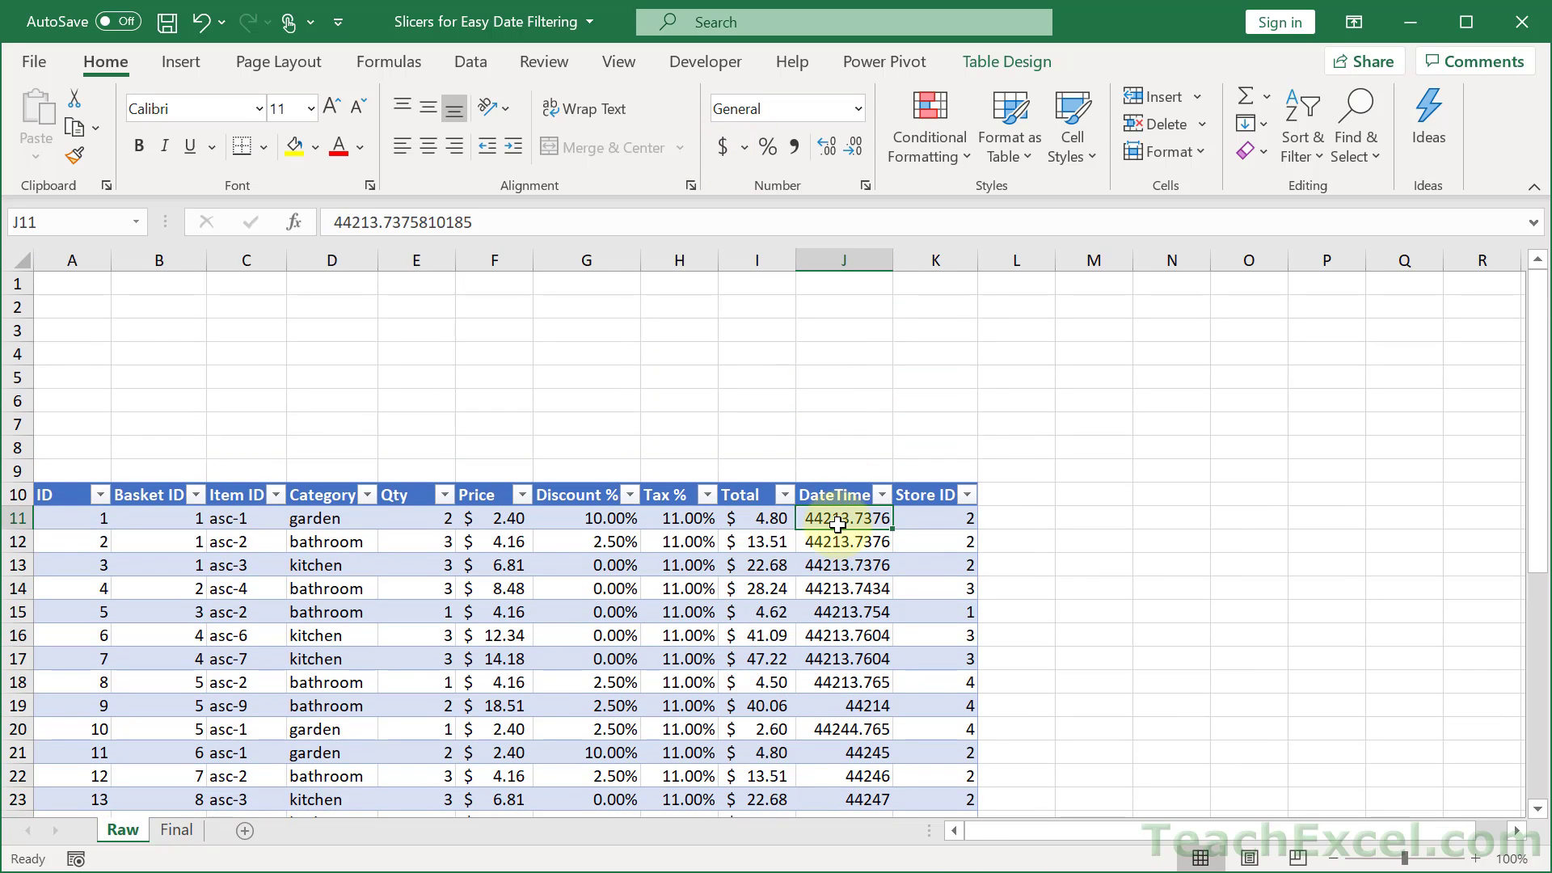
key("ctrl+shift+Down")
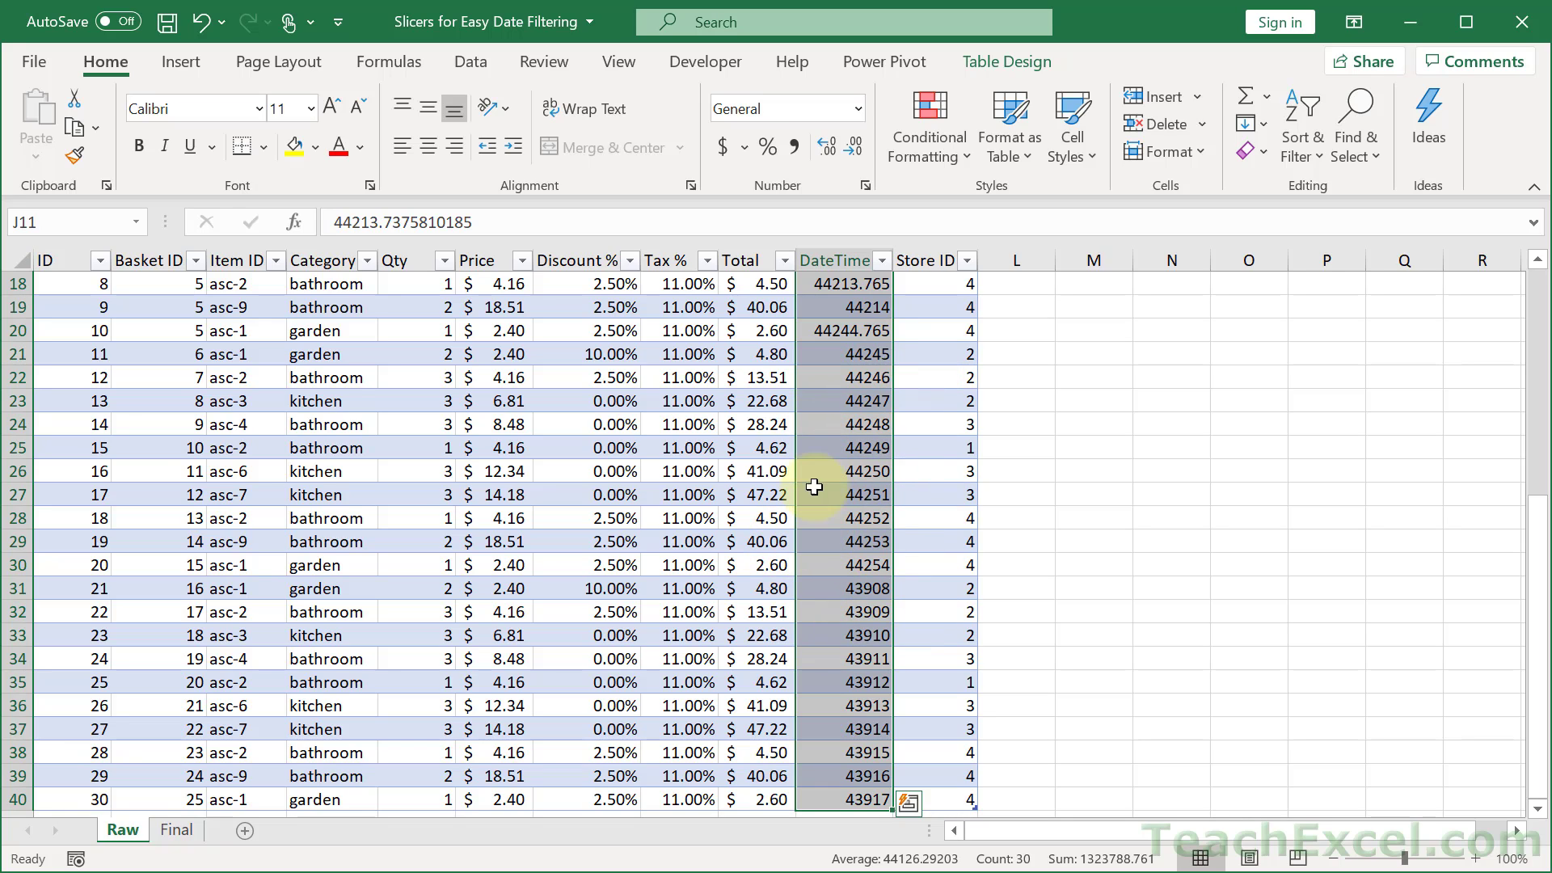
left_click(856, 106)
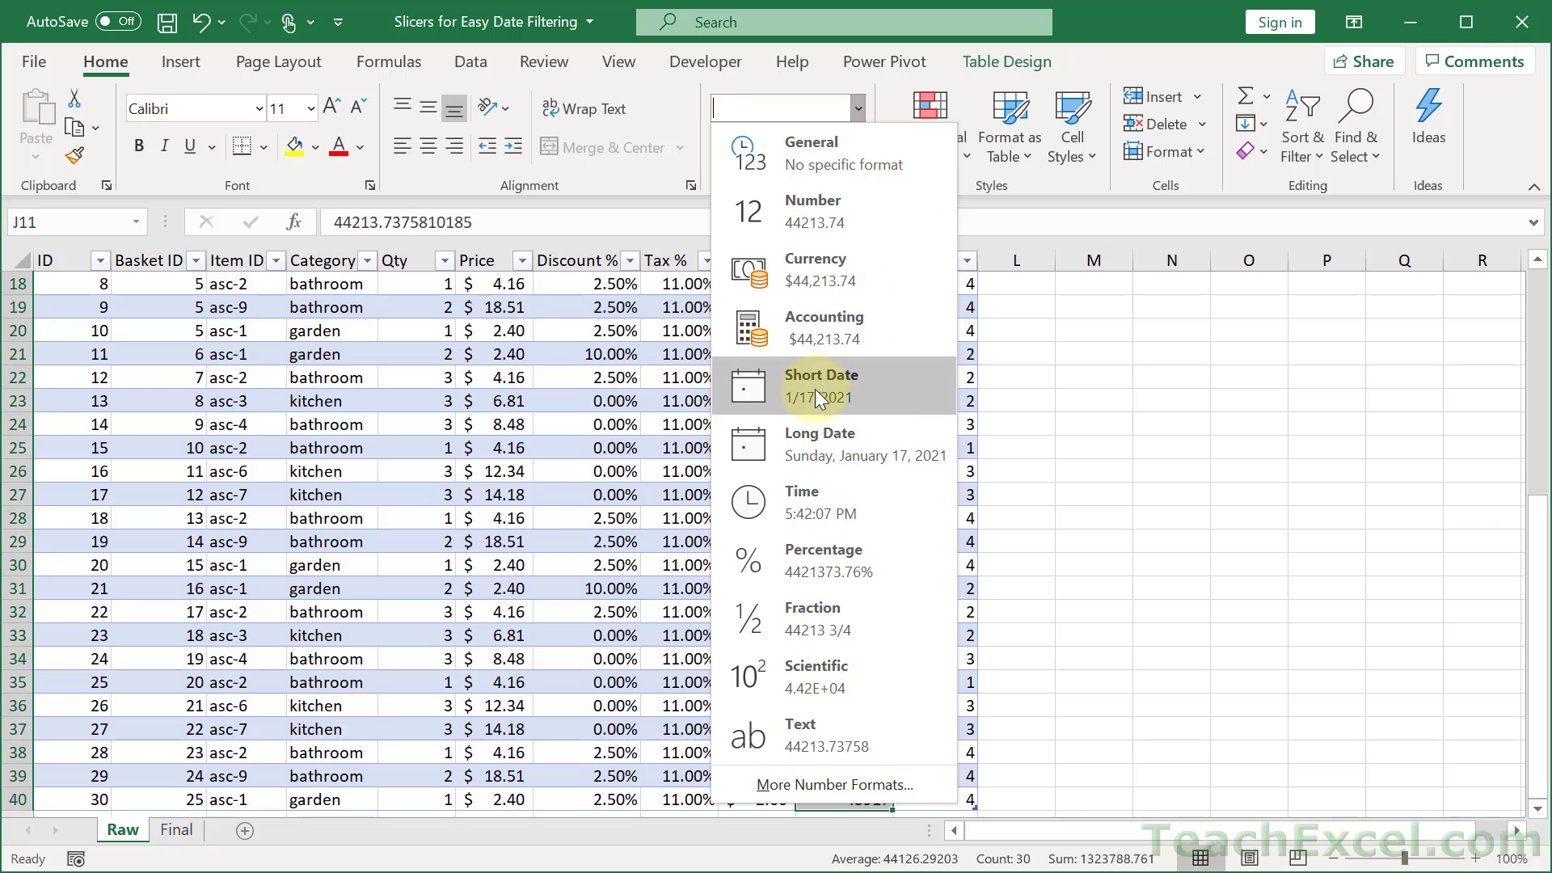
left_click(814, 389)
scroll(815, 389, "up", 6)
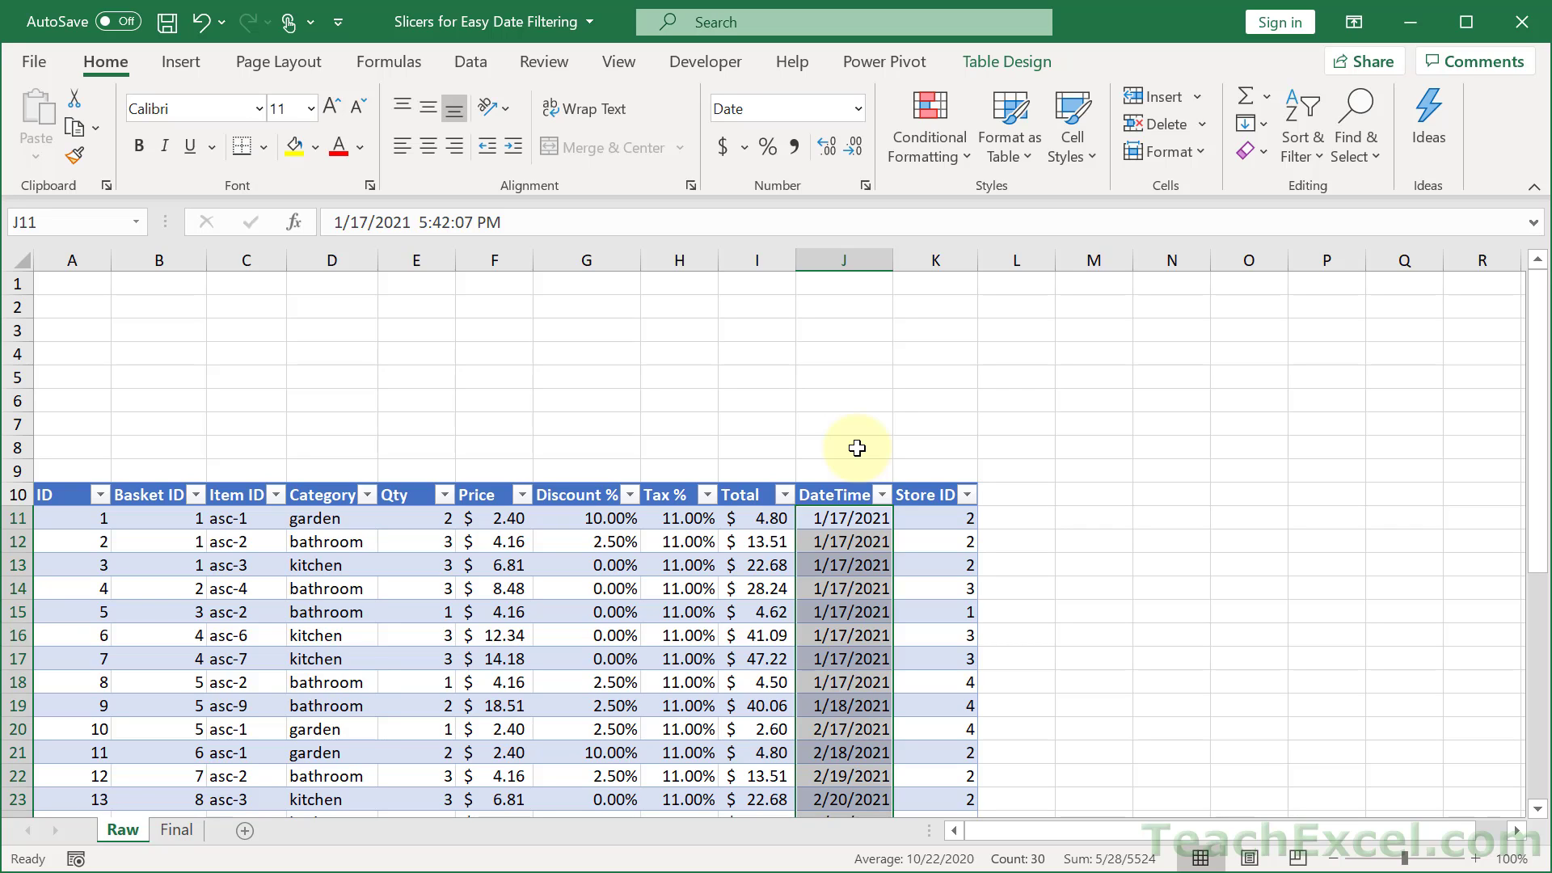
Compare the Store ID values on the Raw sheet with the store names in the Final sheet's Store slicer
left_click(931, 518)
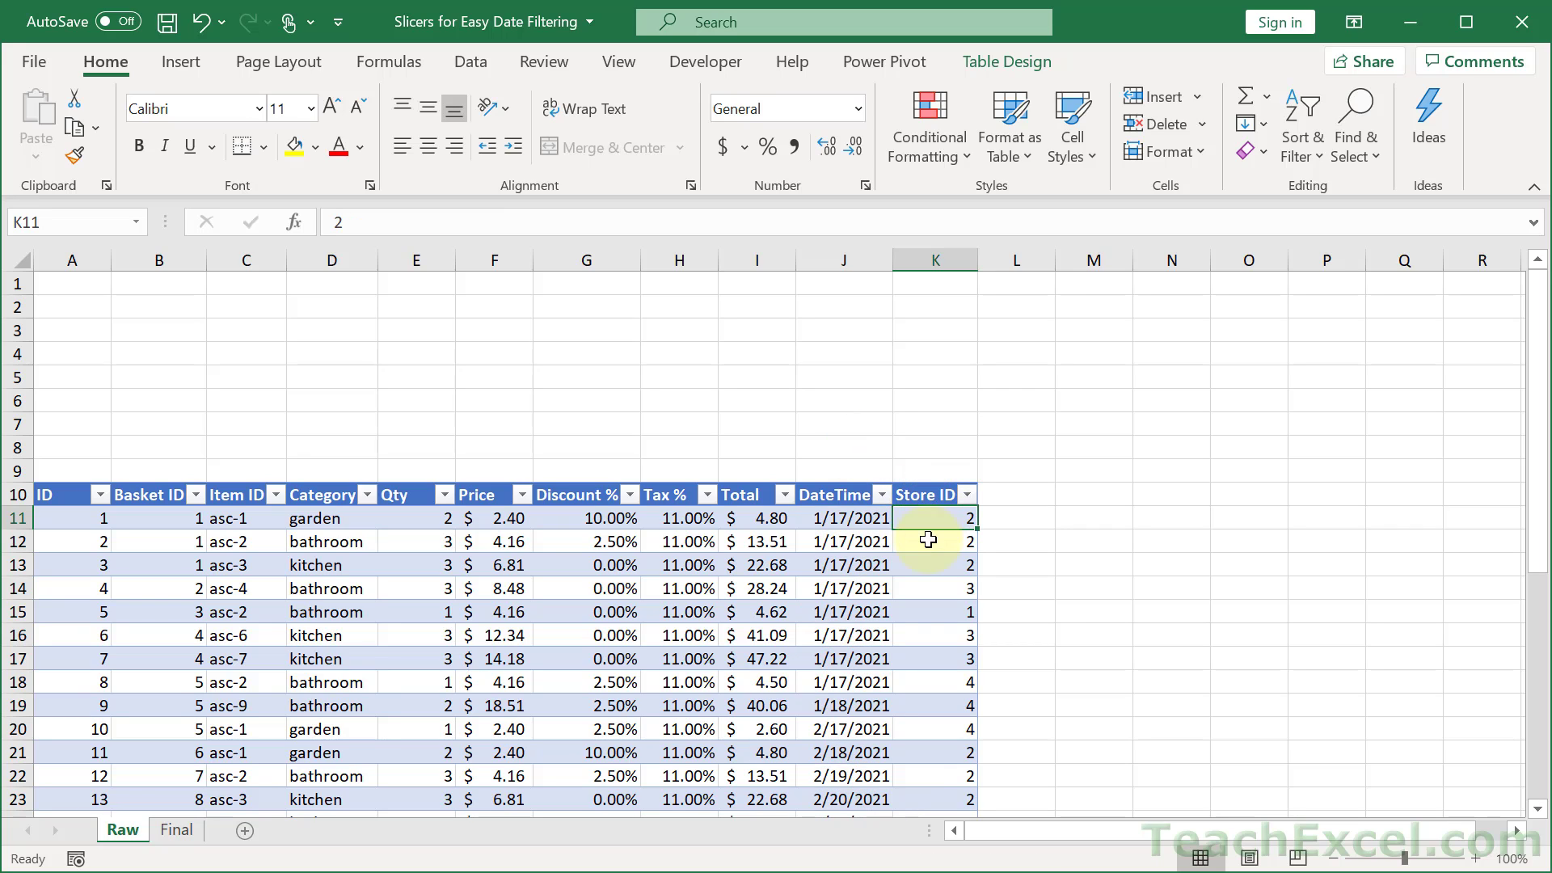
left_click(925, 550)
left_click(925, 571)
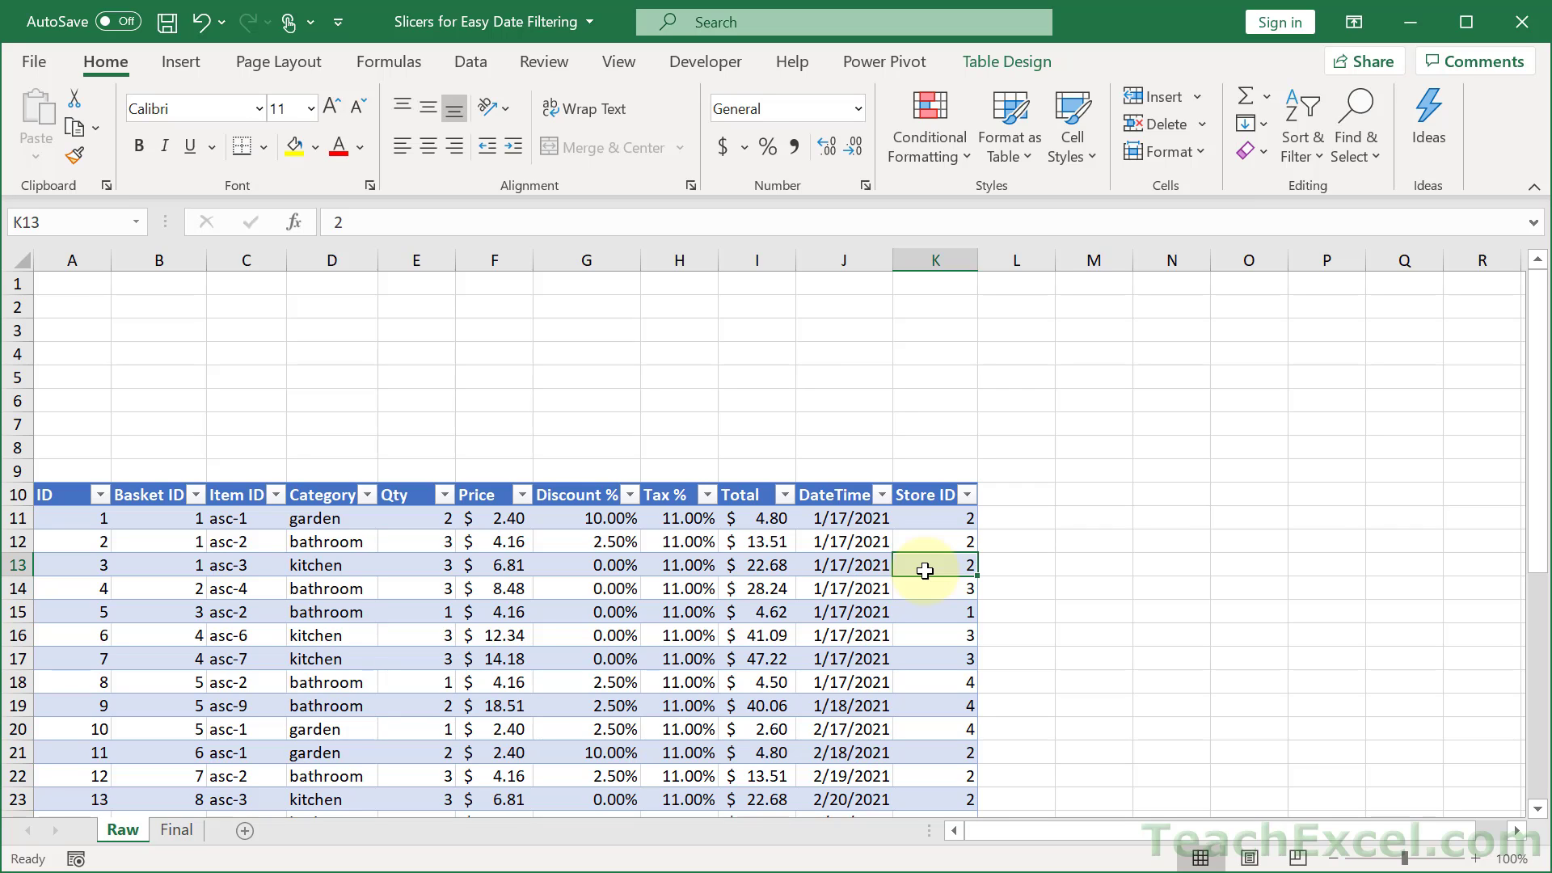
key("ctrl+Page_Down")
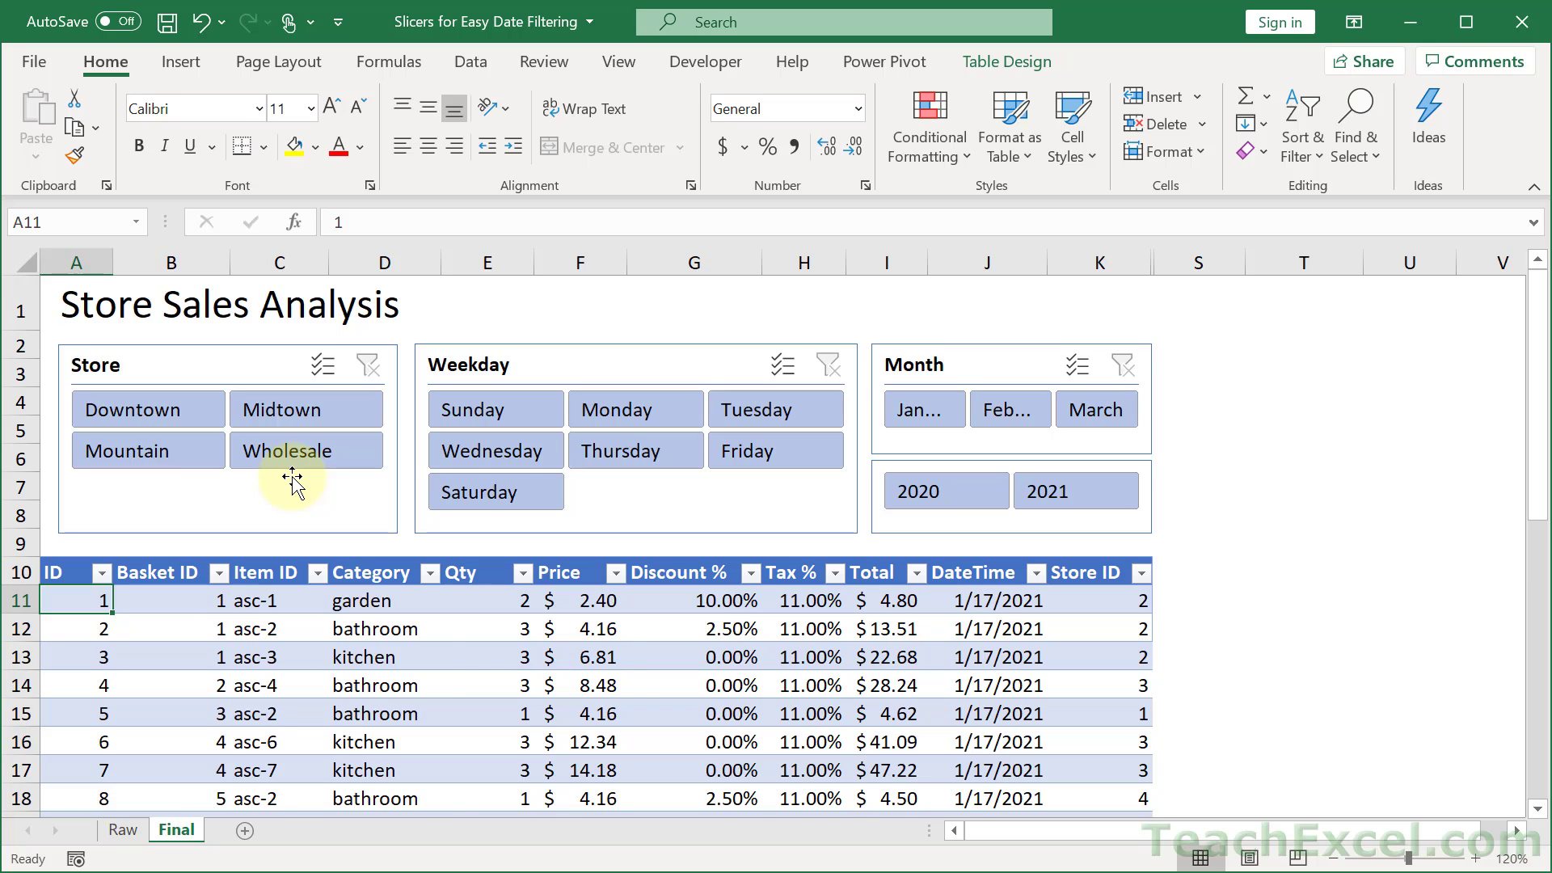
key("ctrl+Page_Up")
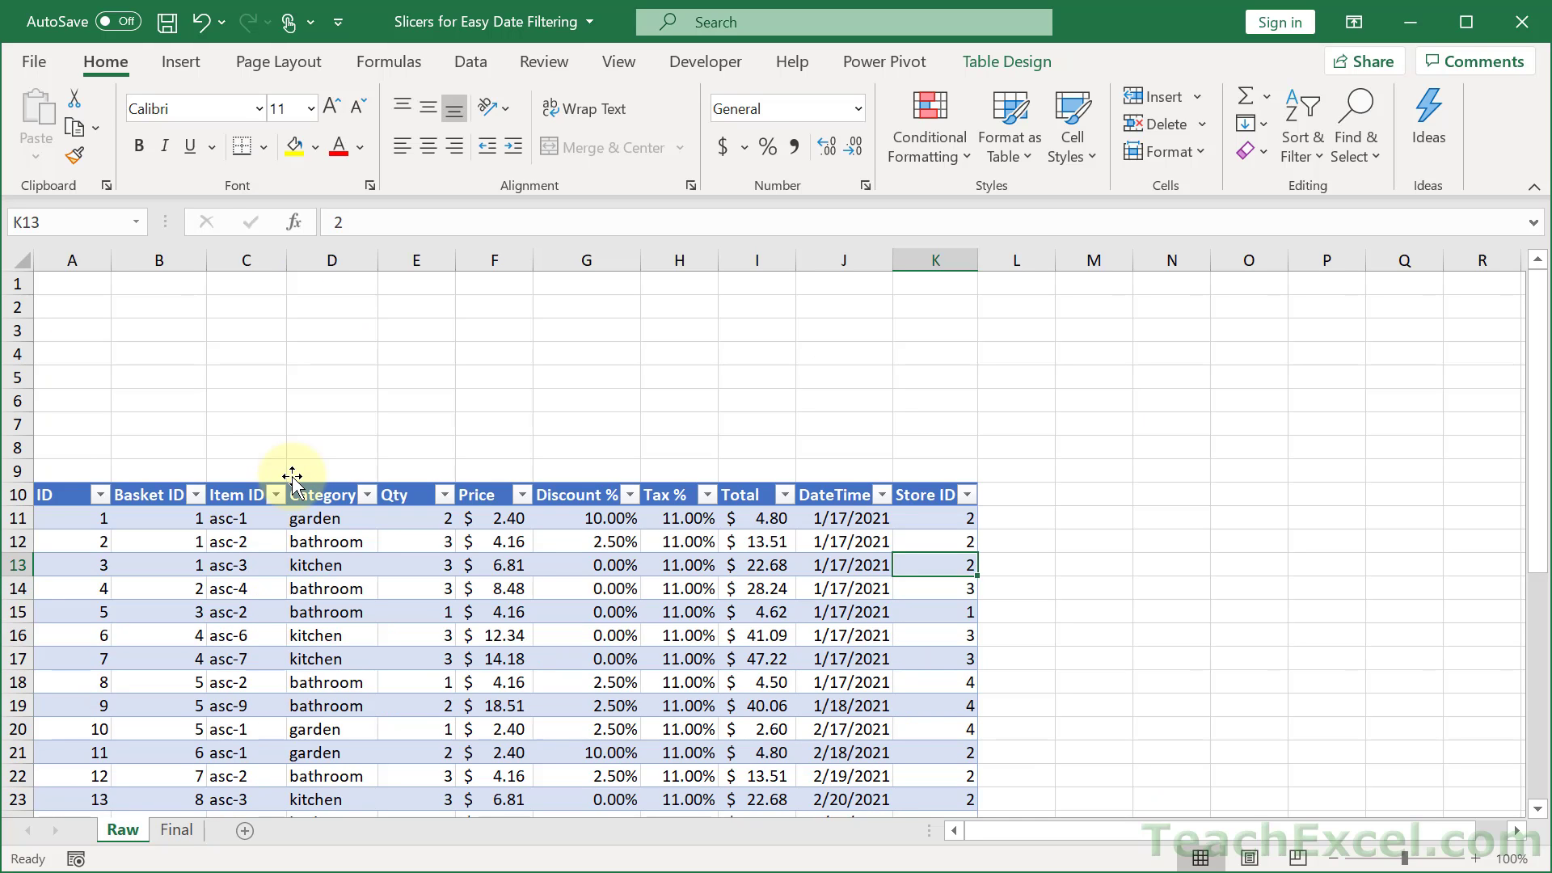
Enter the lookup table headers Store ID in M11 and Store Name in N11 of the Raw sheet
left_click(1088, 521)
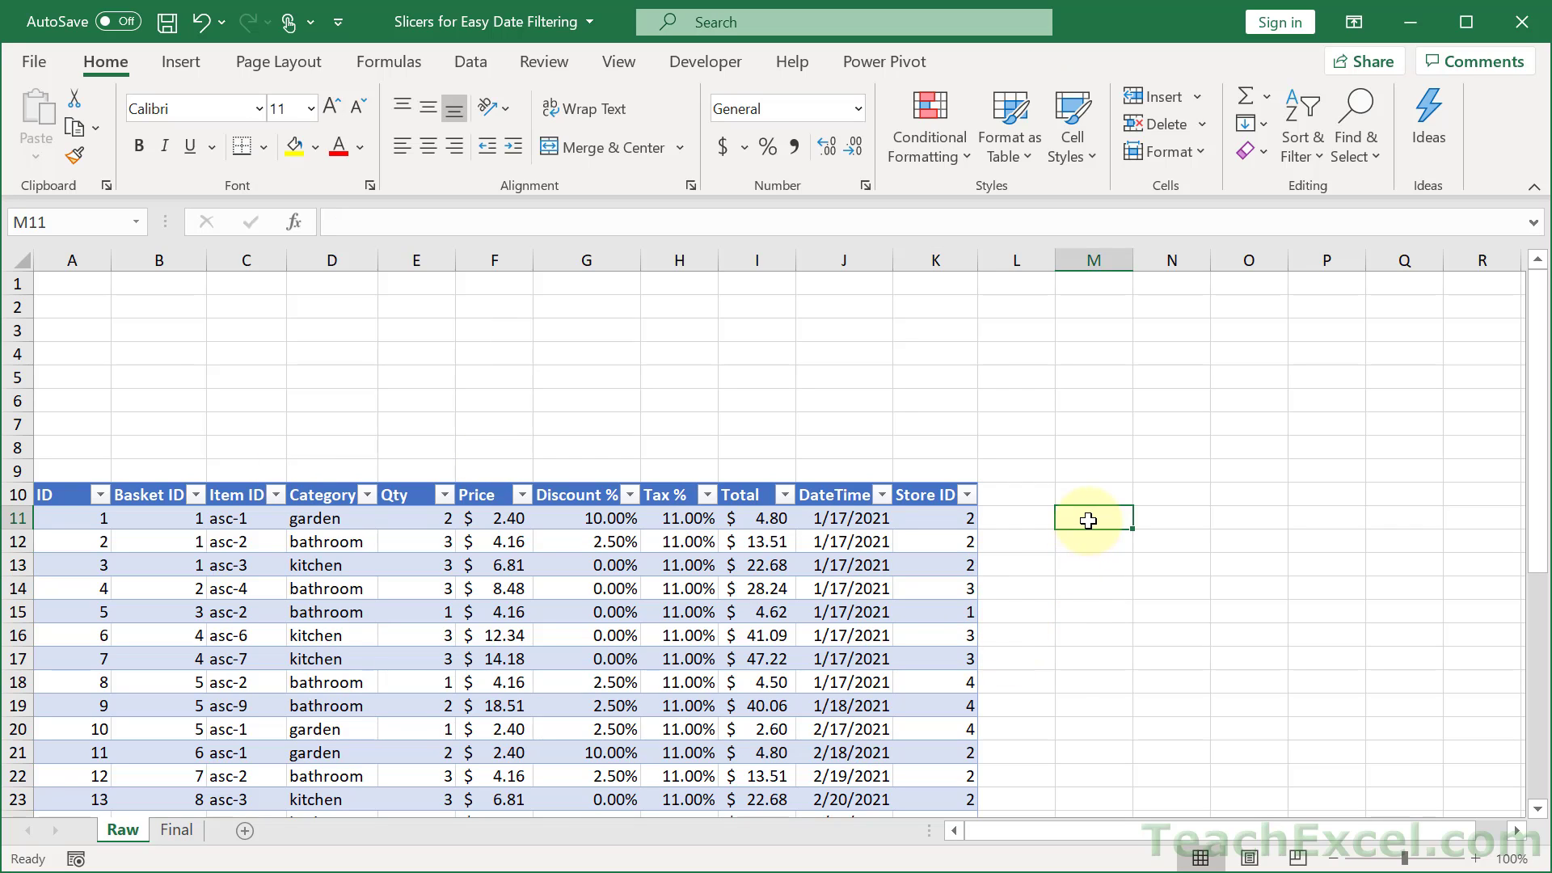
type("Store ID")
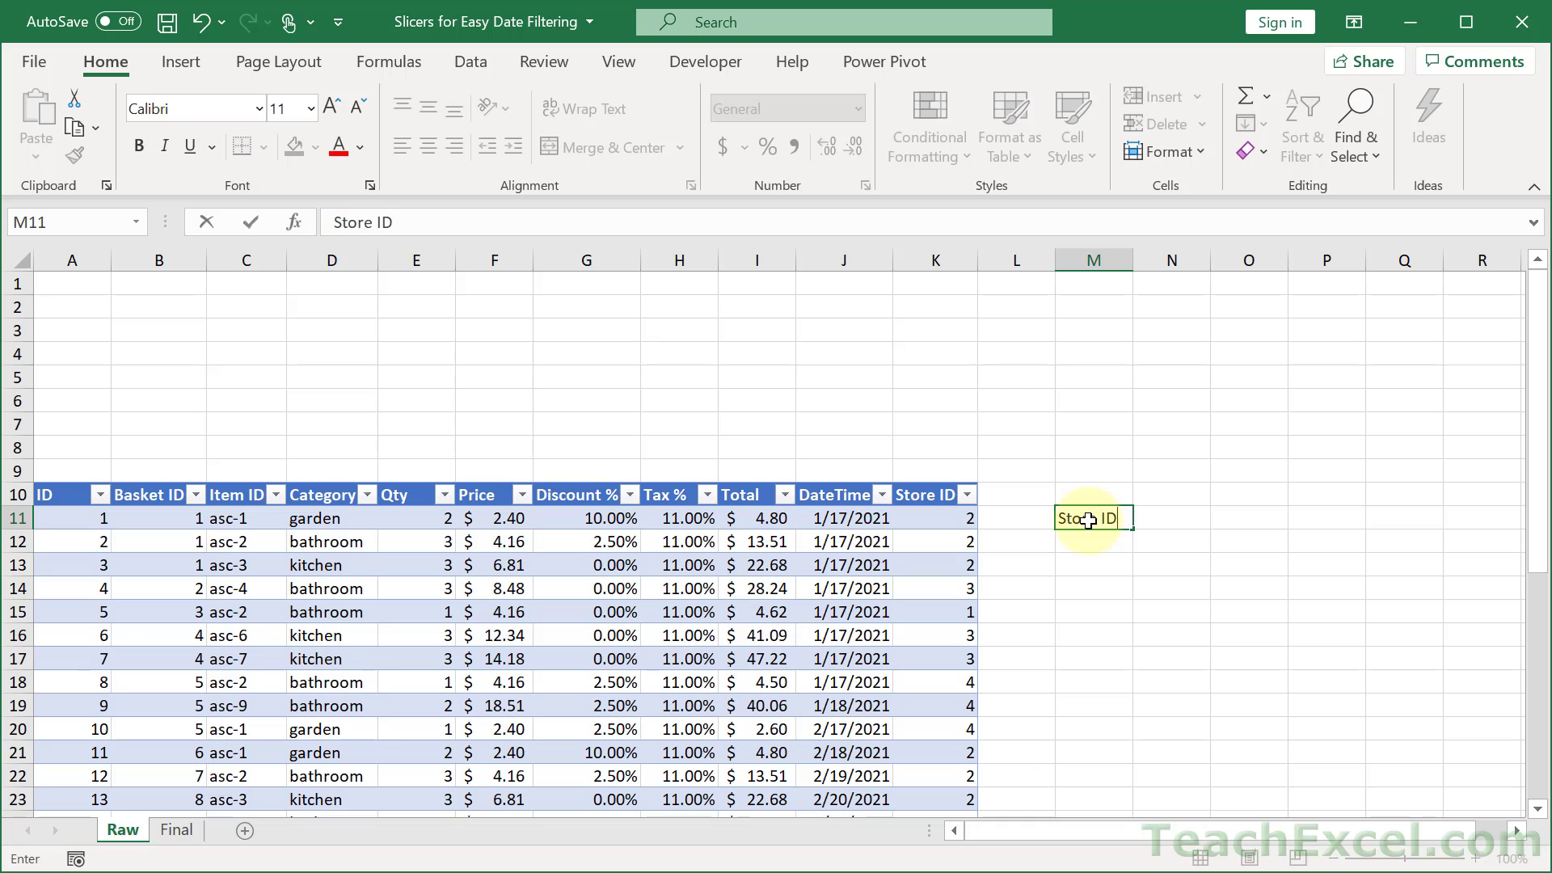
key("Tab")
type("Store ")
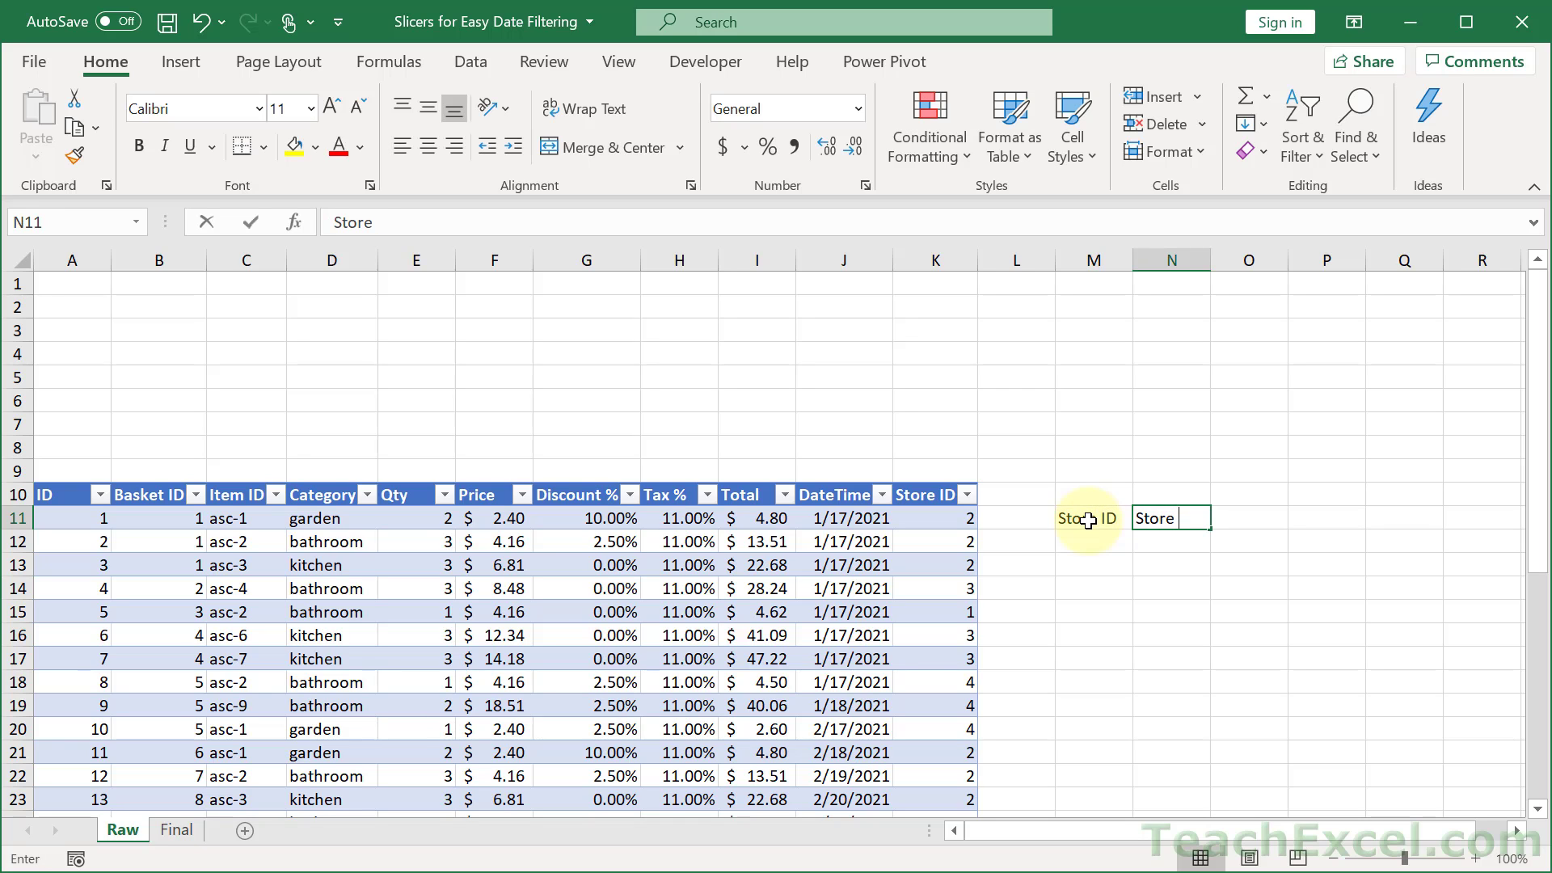
type("Name")
key("Return")
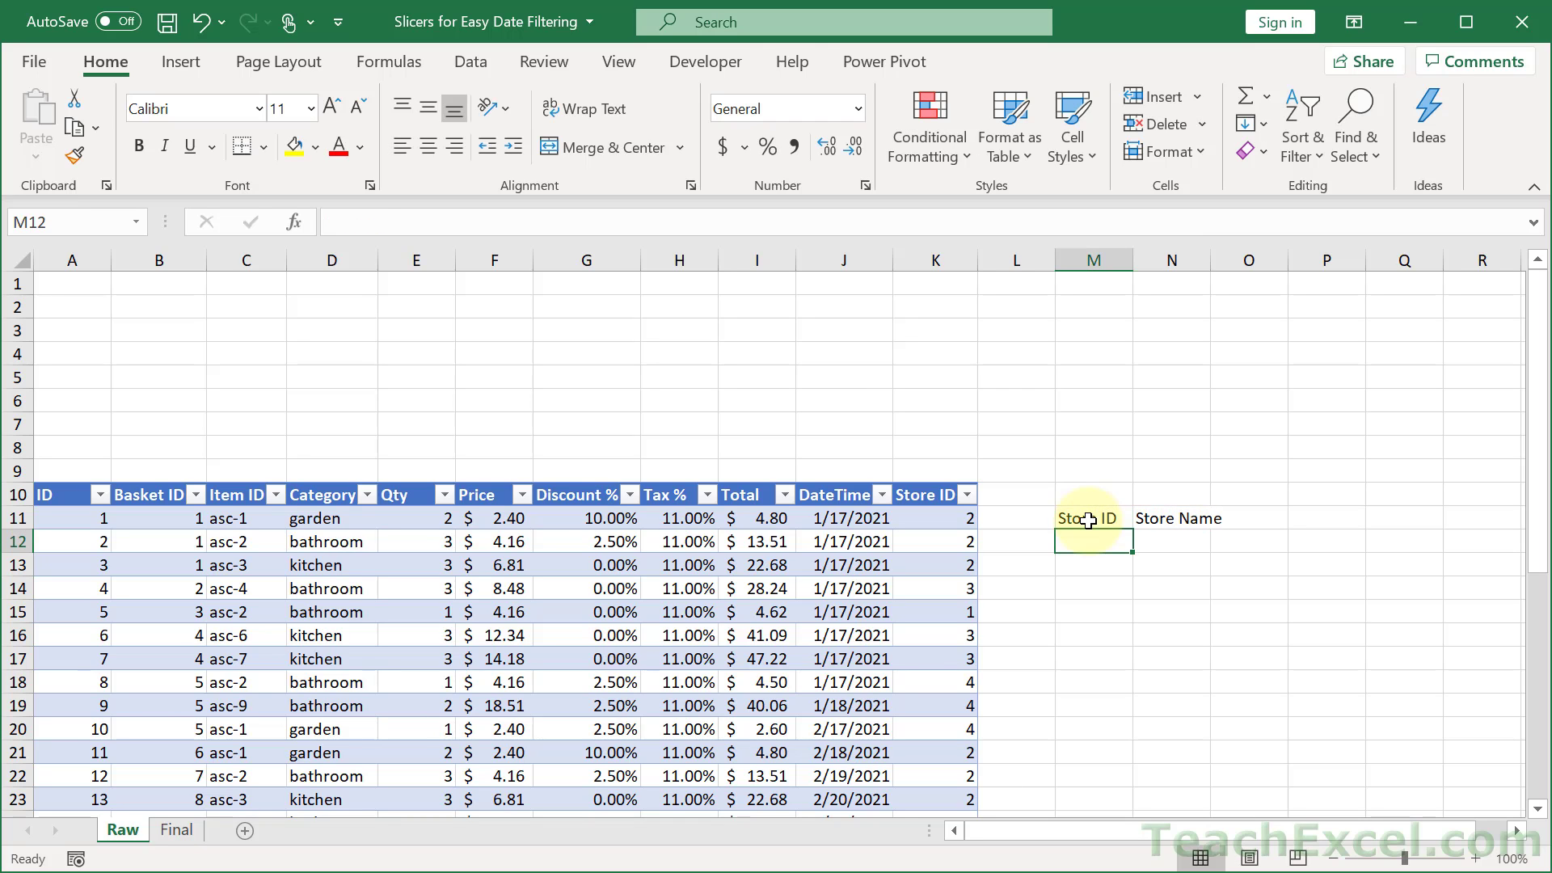
List the store IDs 1, 2, 3 and 4 in cells M12 to M15 under the Store ID header
type("1")
key("Return")
type("2")
key("Return")
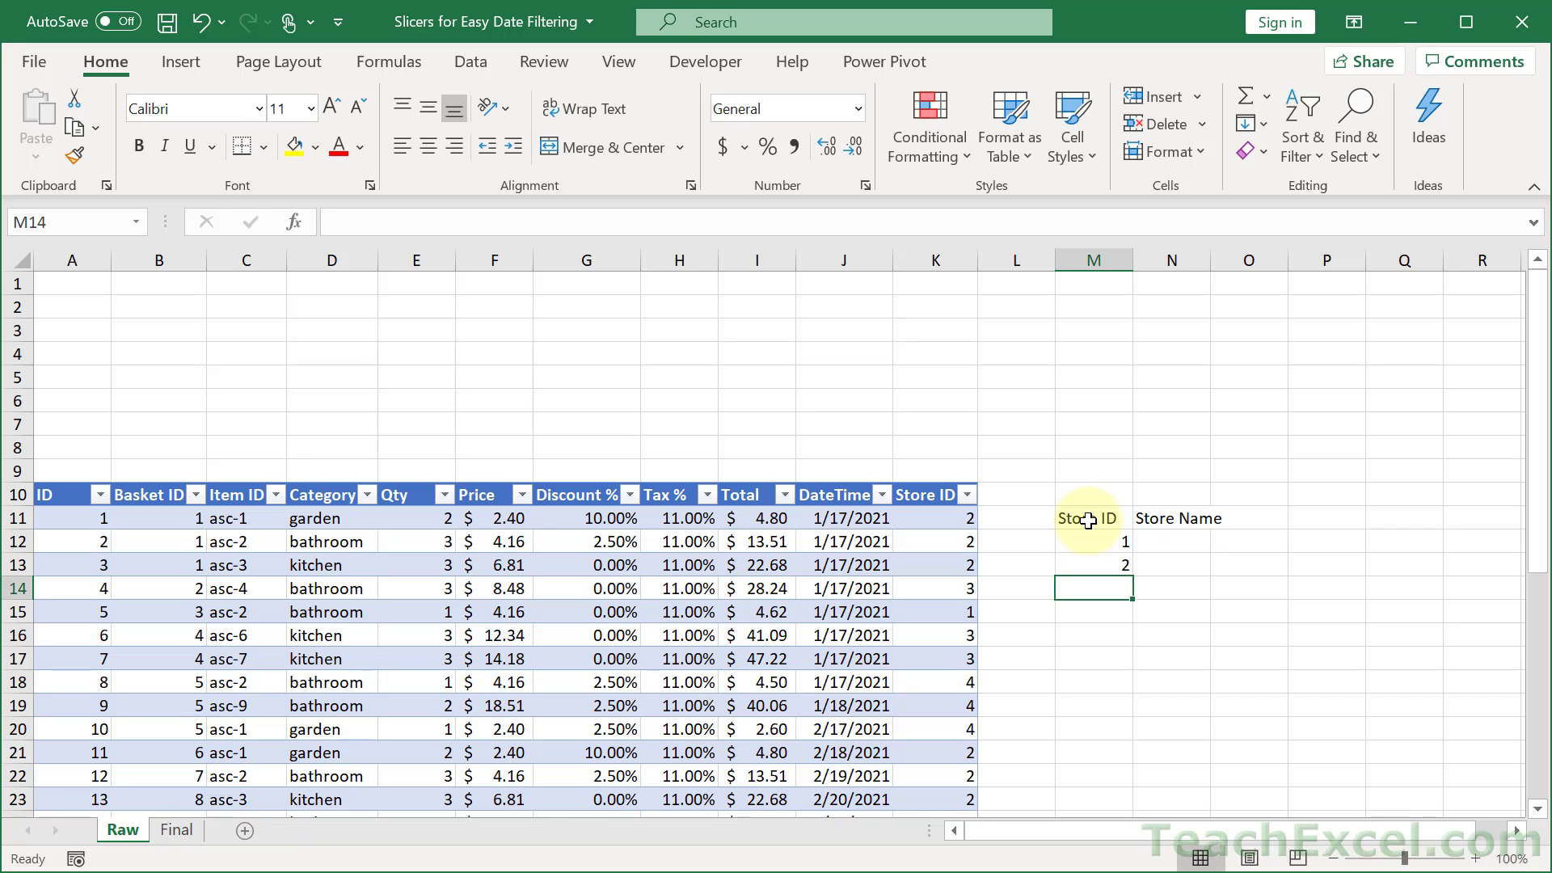
type("3")
key("Return")
type("4")
key("Return")
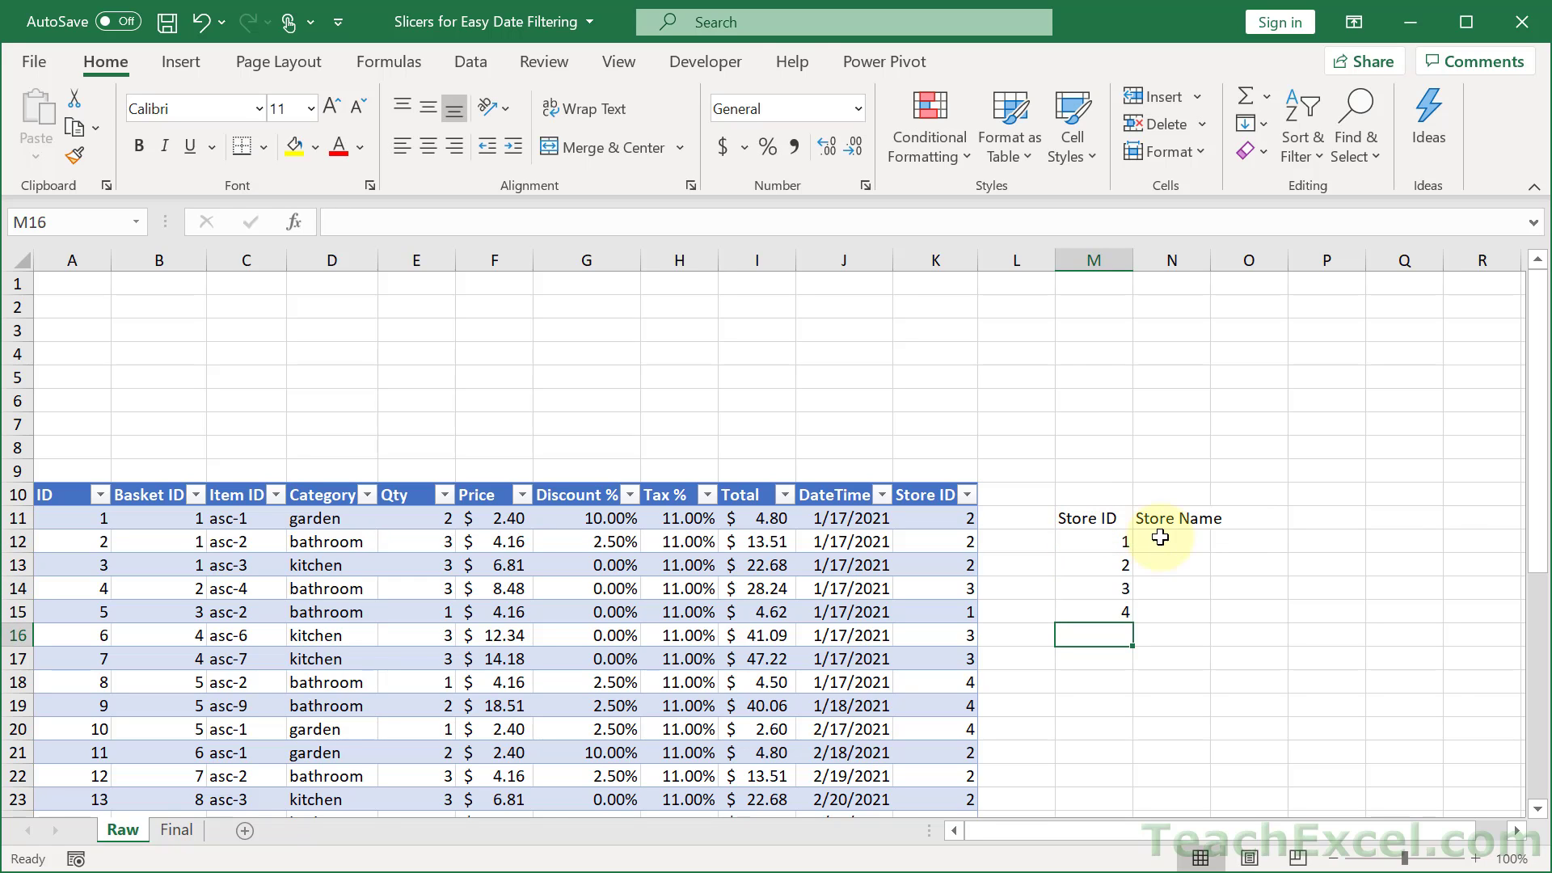
Enter the store names Downtown, Mountain, Midtown and Wholesale in N12 to N15 beside IDs 1 to 4
left_click(1196, 539)
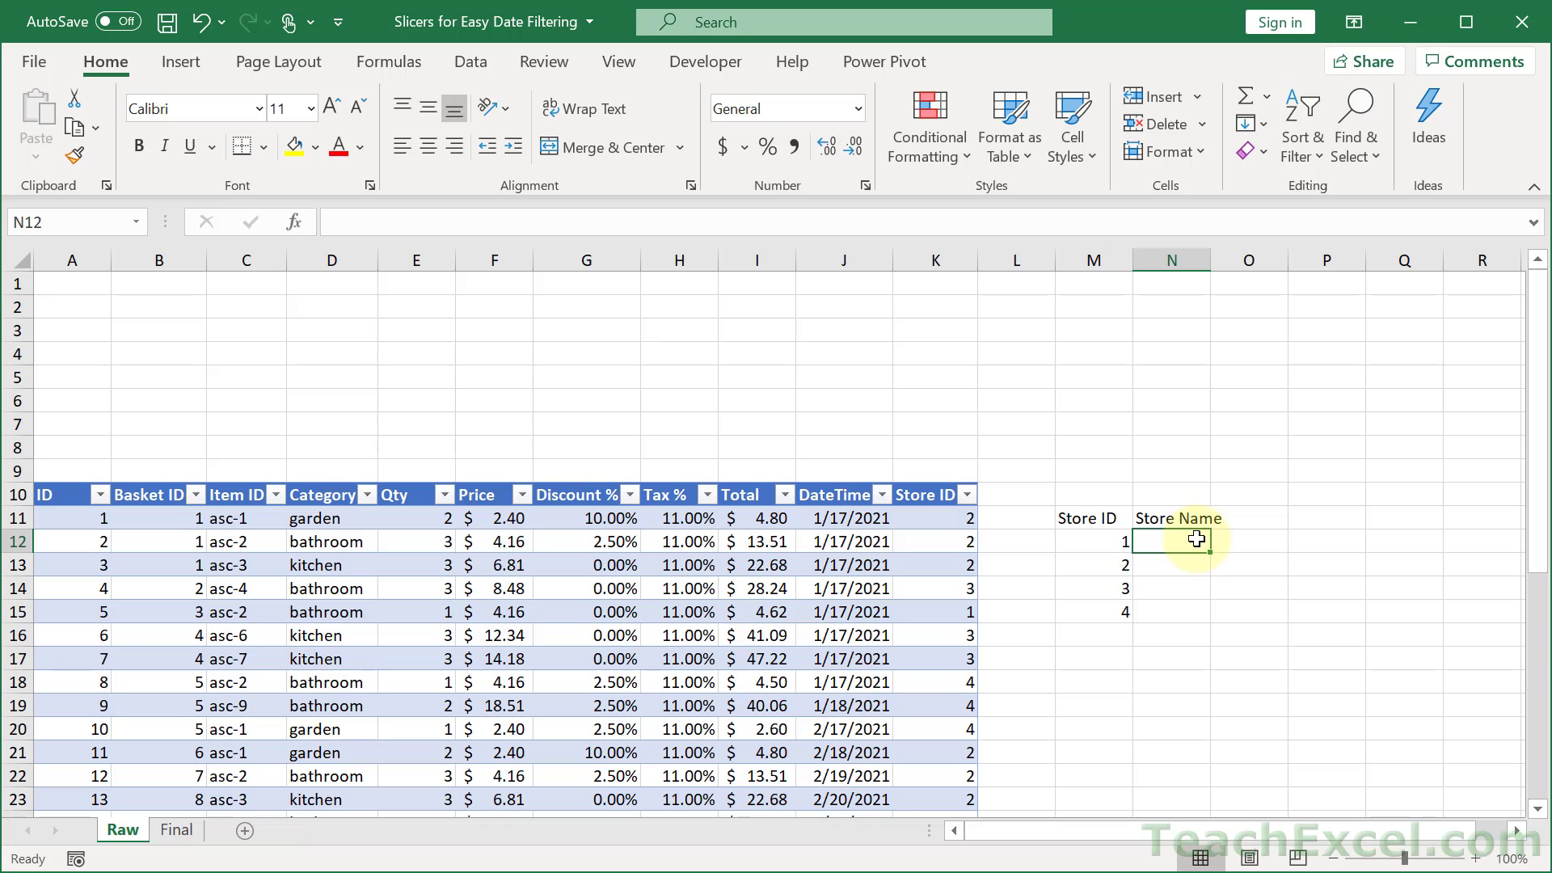
type("Downtown")
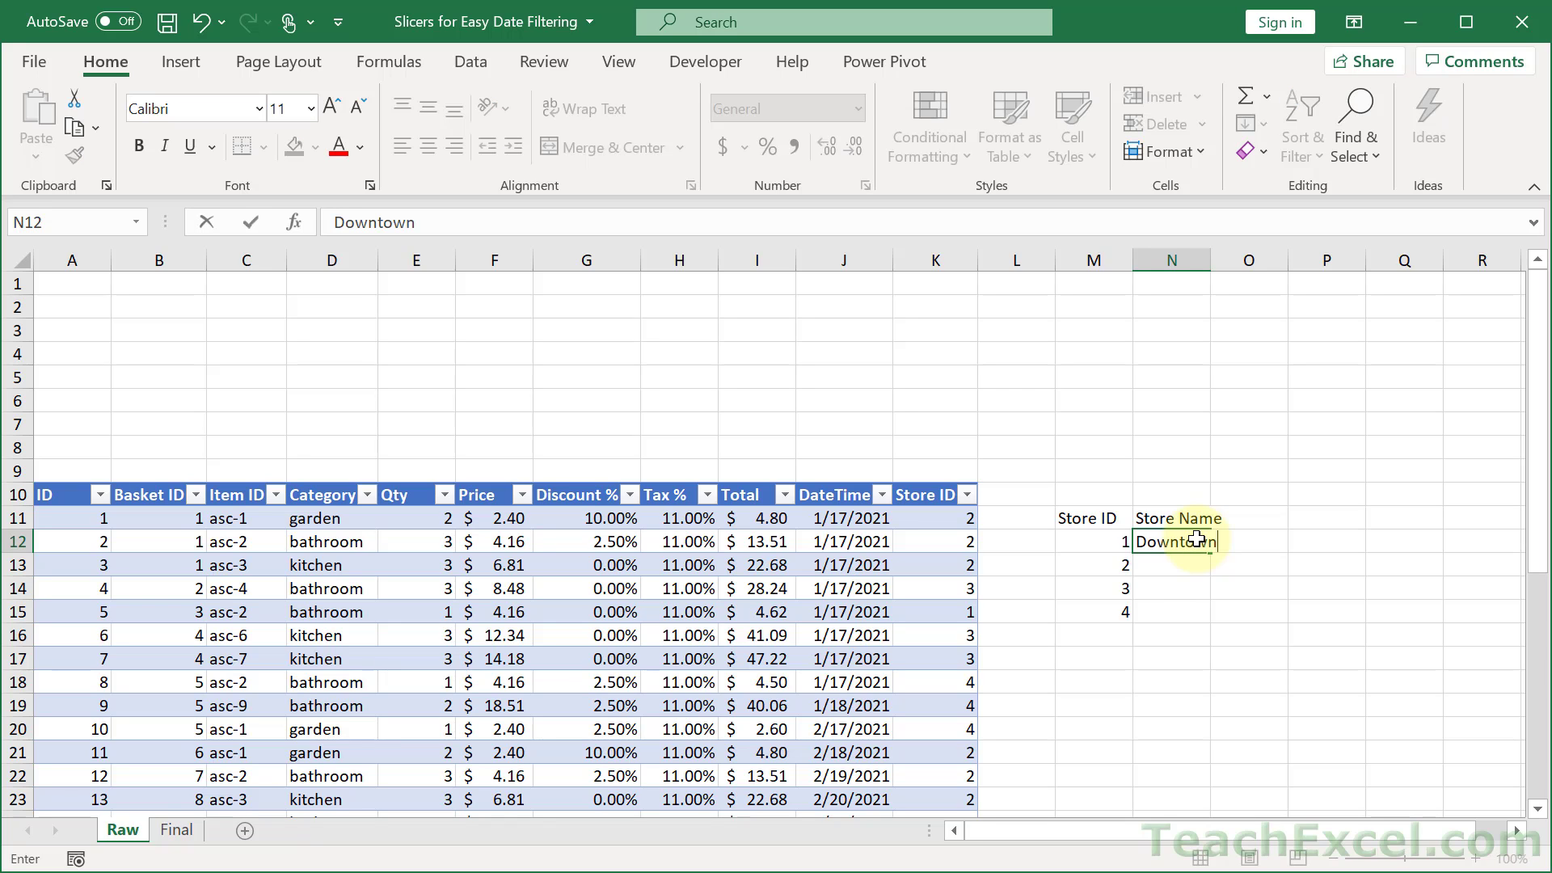
key("Return")
type("Mountain")
key("Return")
type("M")
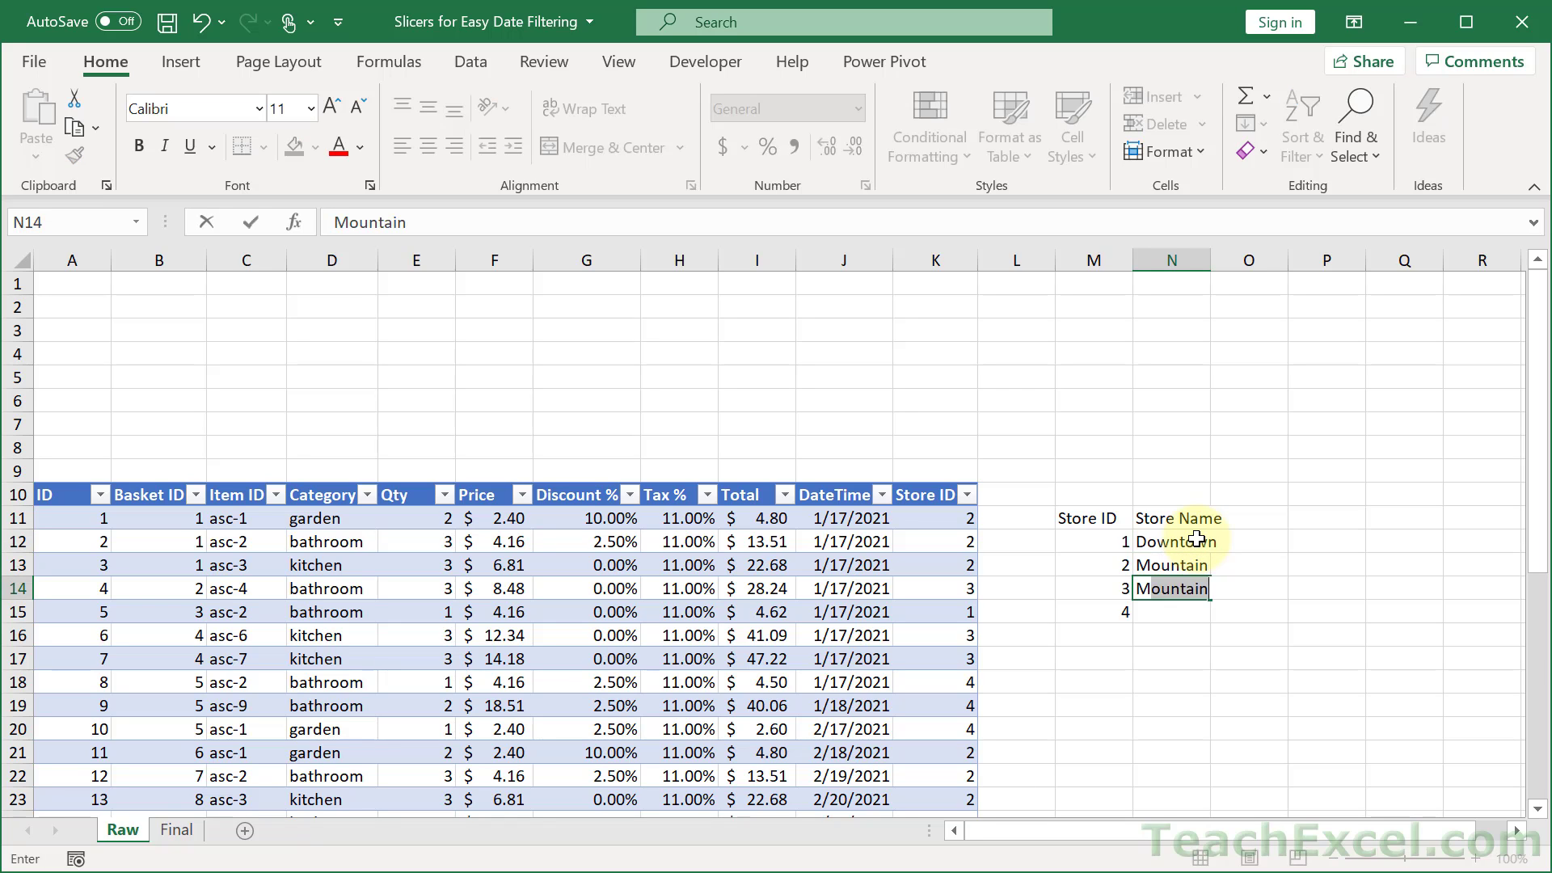
type("idtown")
key("Return")
type("W")
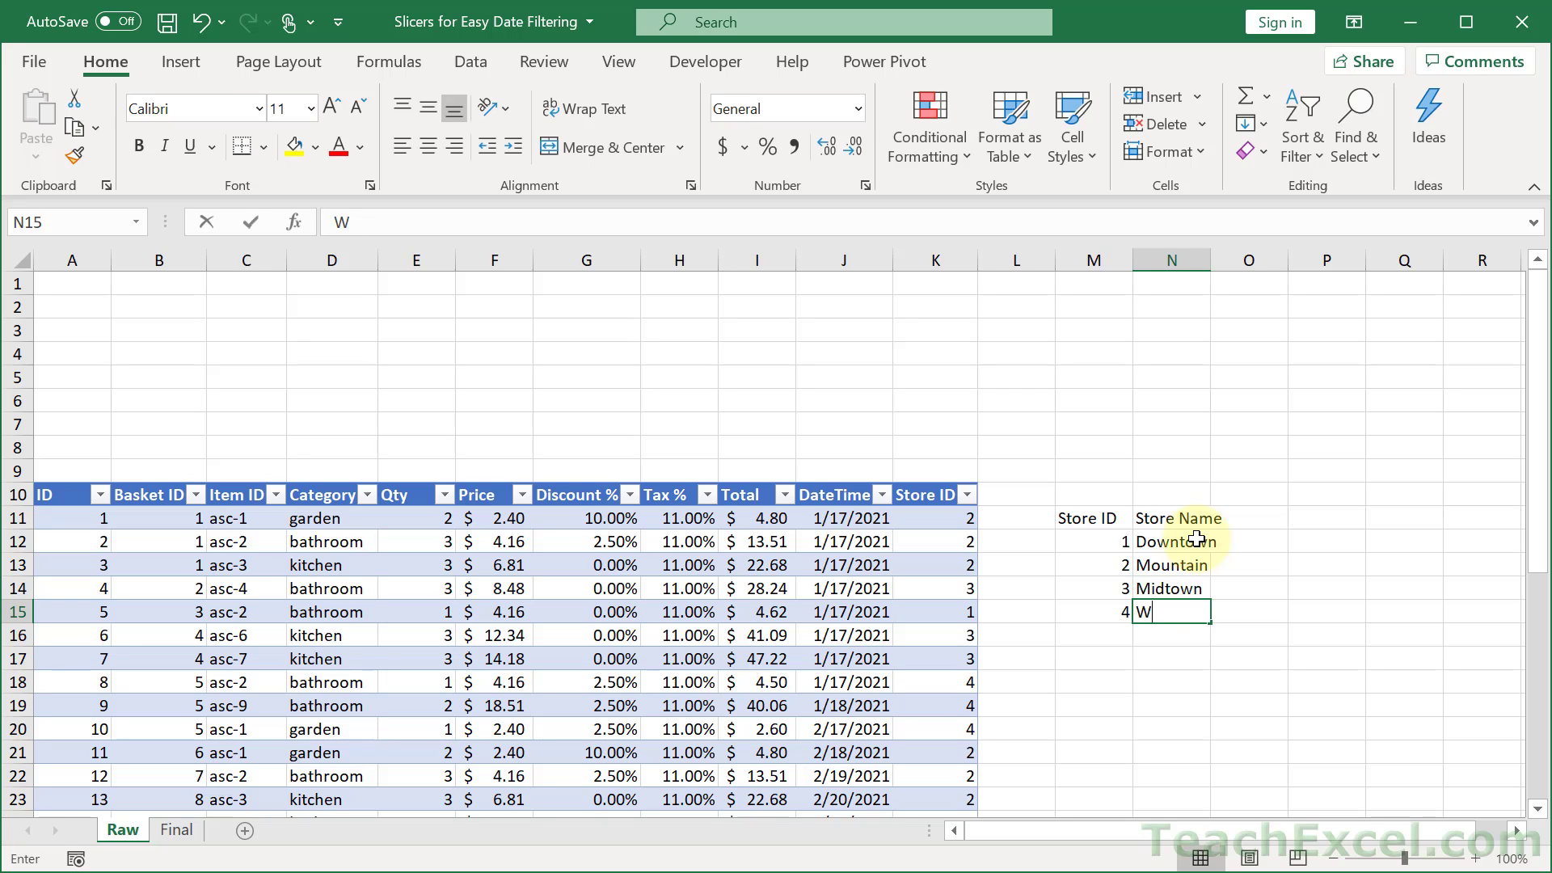
type("holesale")
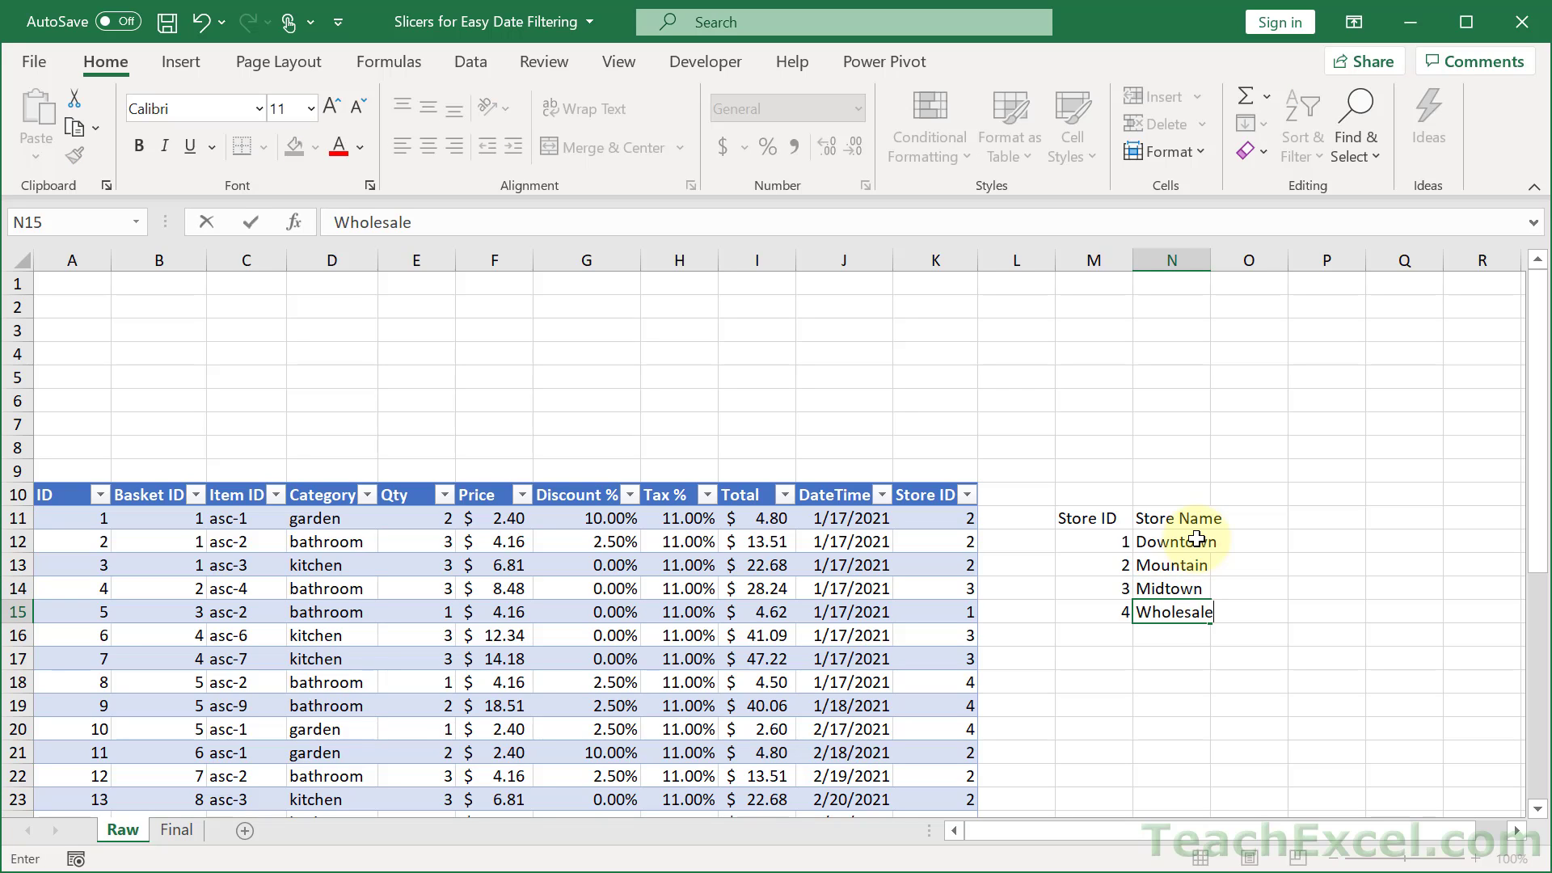
key("Return")
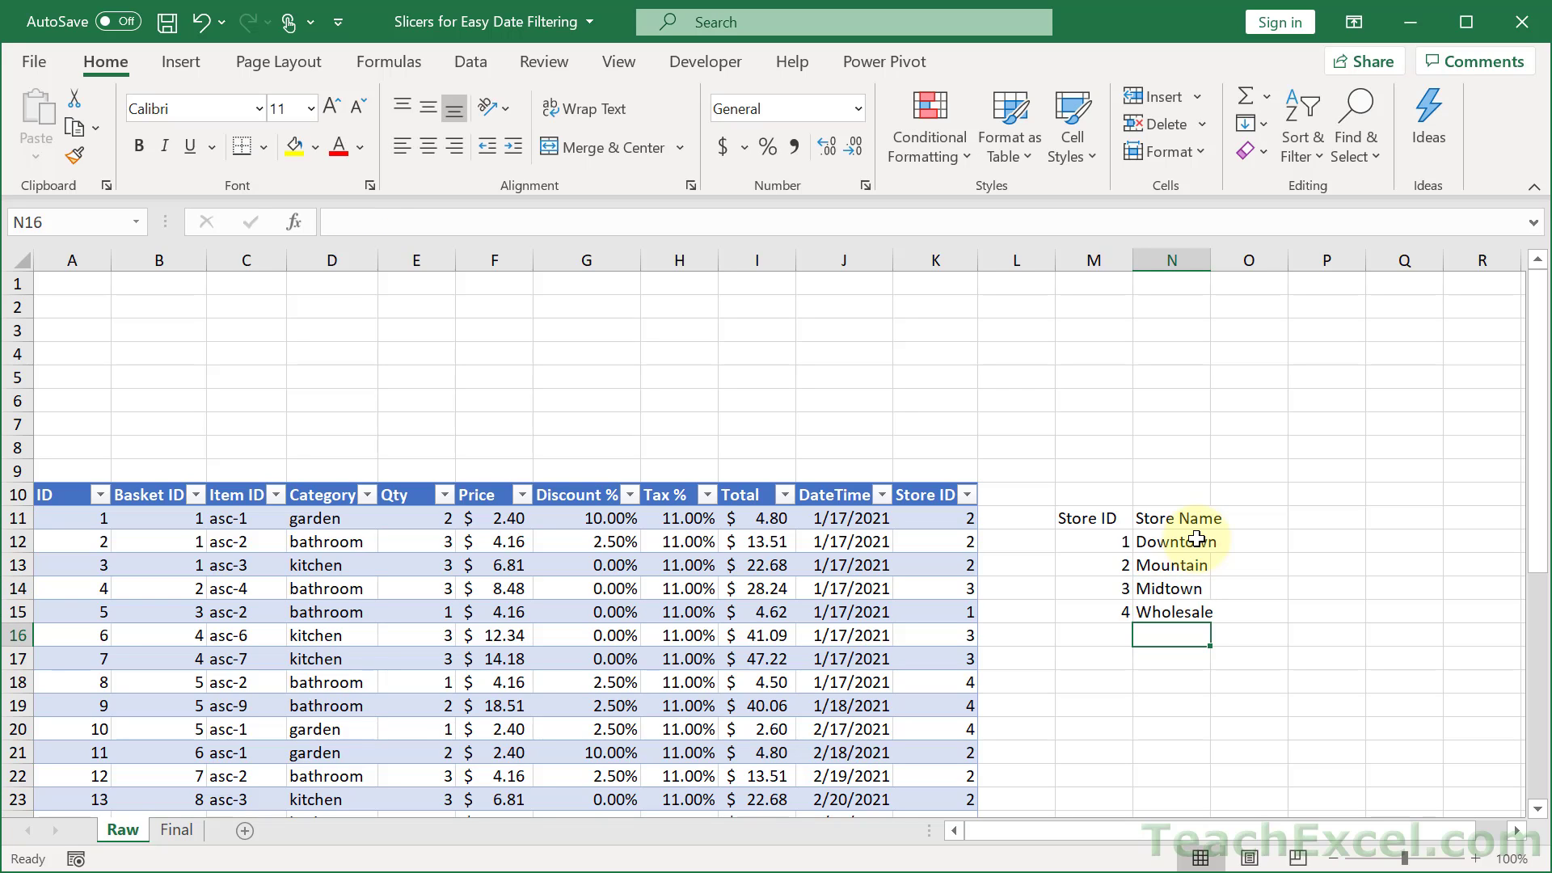
Convert the store lookup range M11:N15 into an Excel table with headers
left_click(1095, 574)
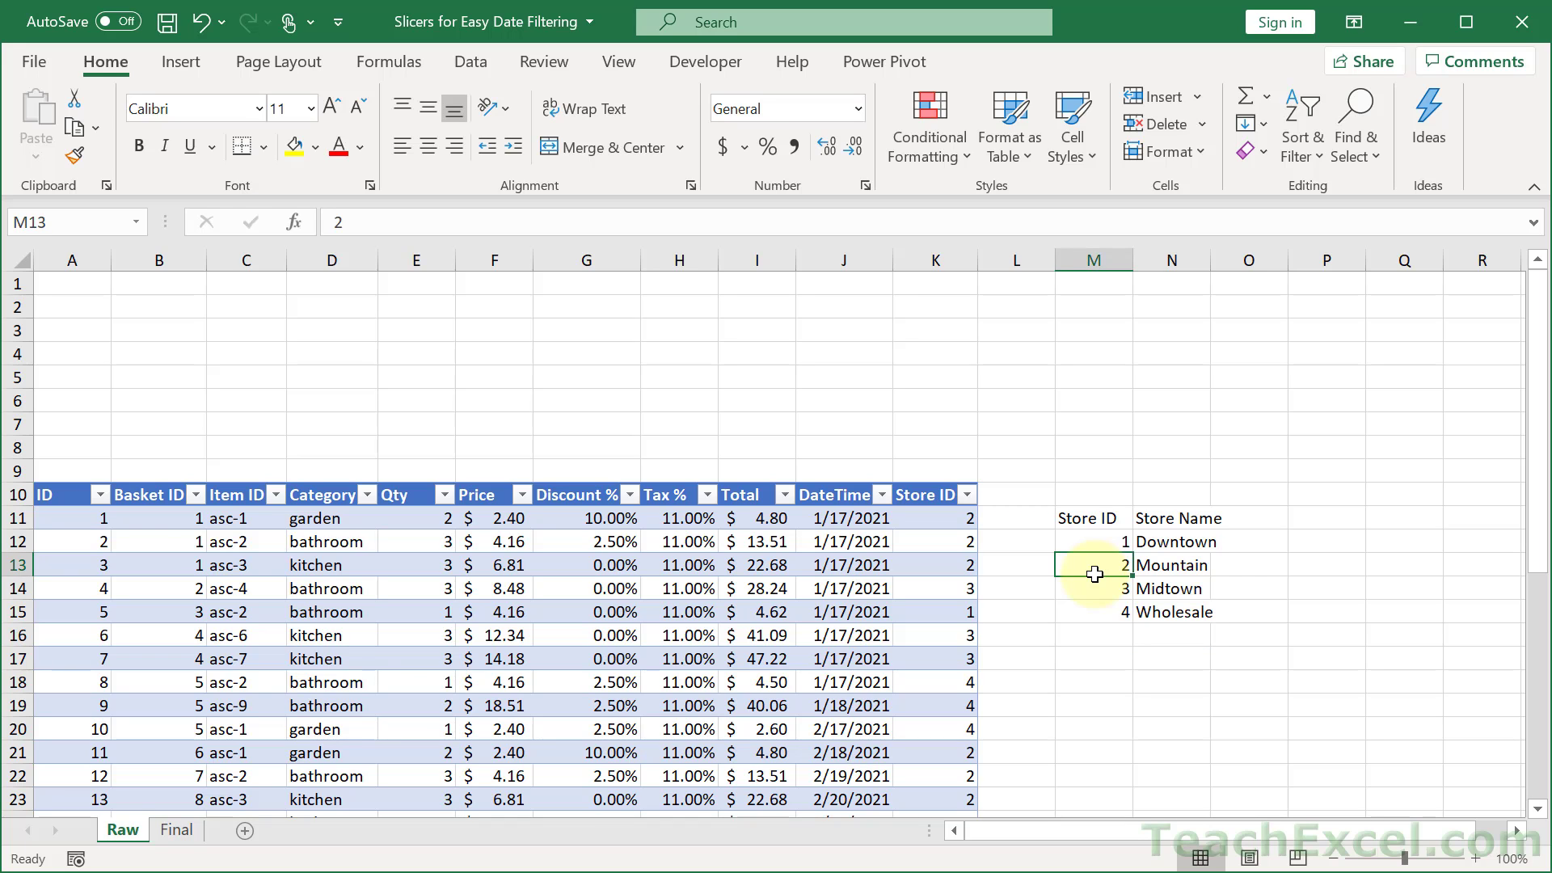
key("ctrl+t")
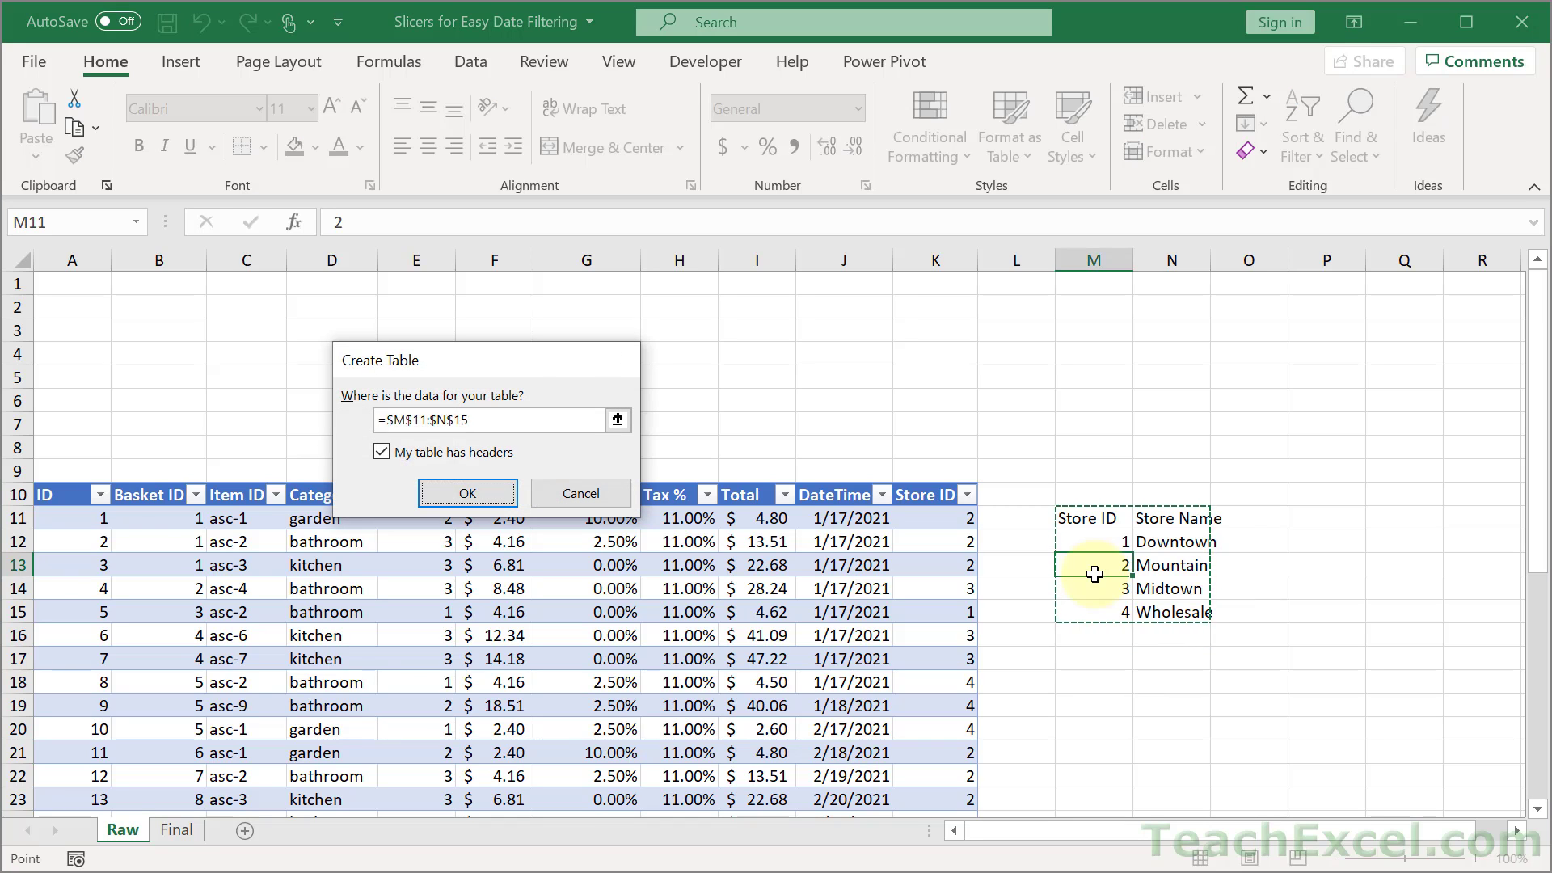
key("Return")
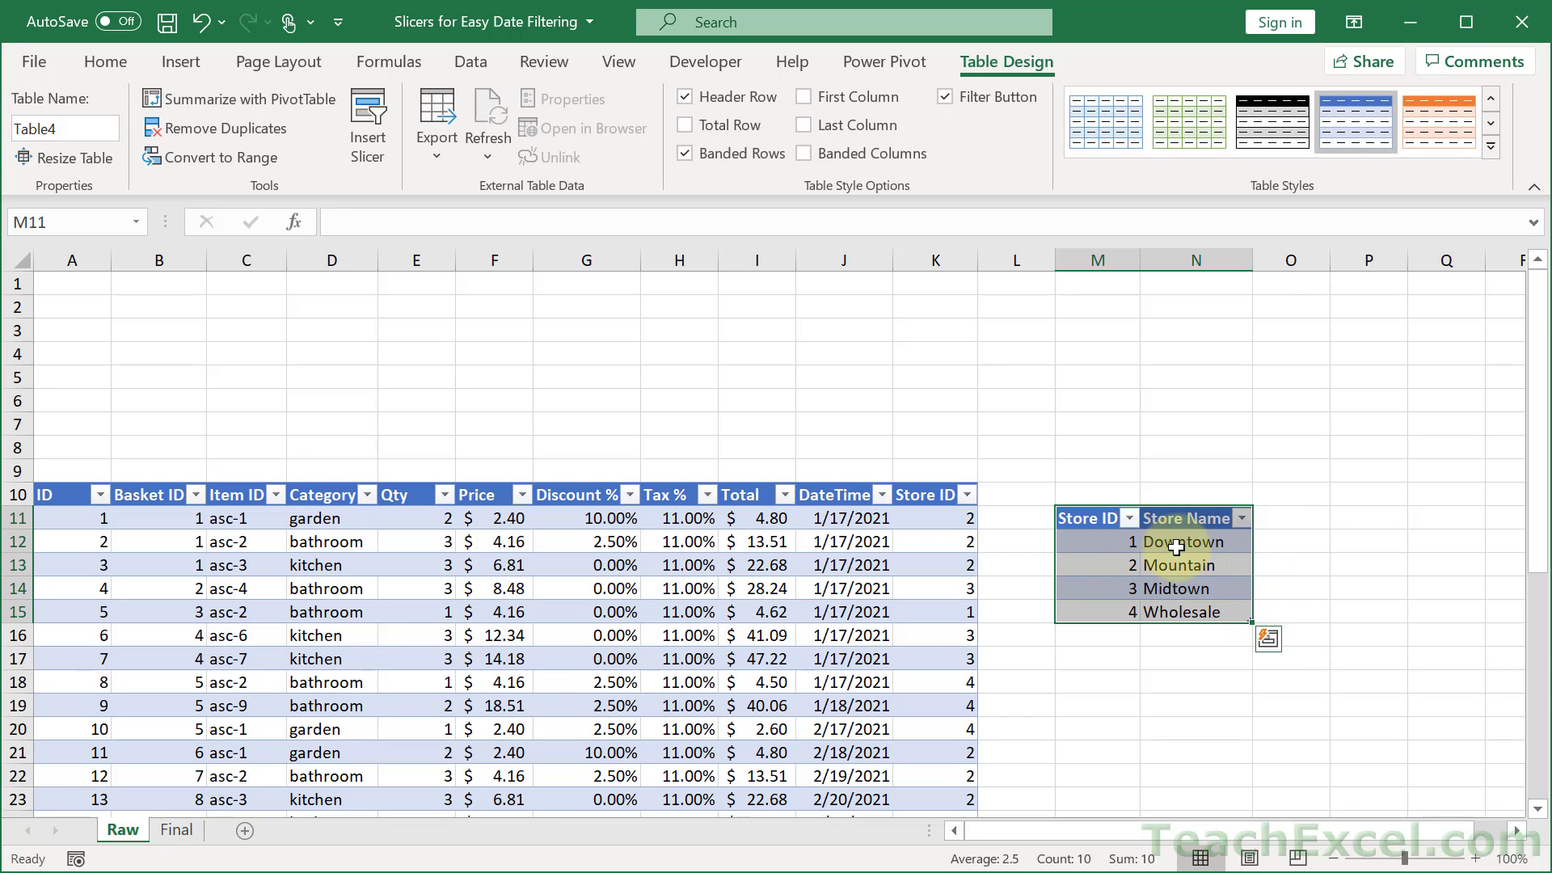
left_click(1176, 548)
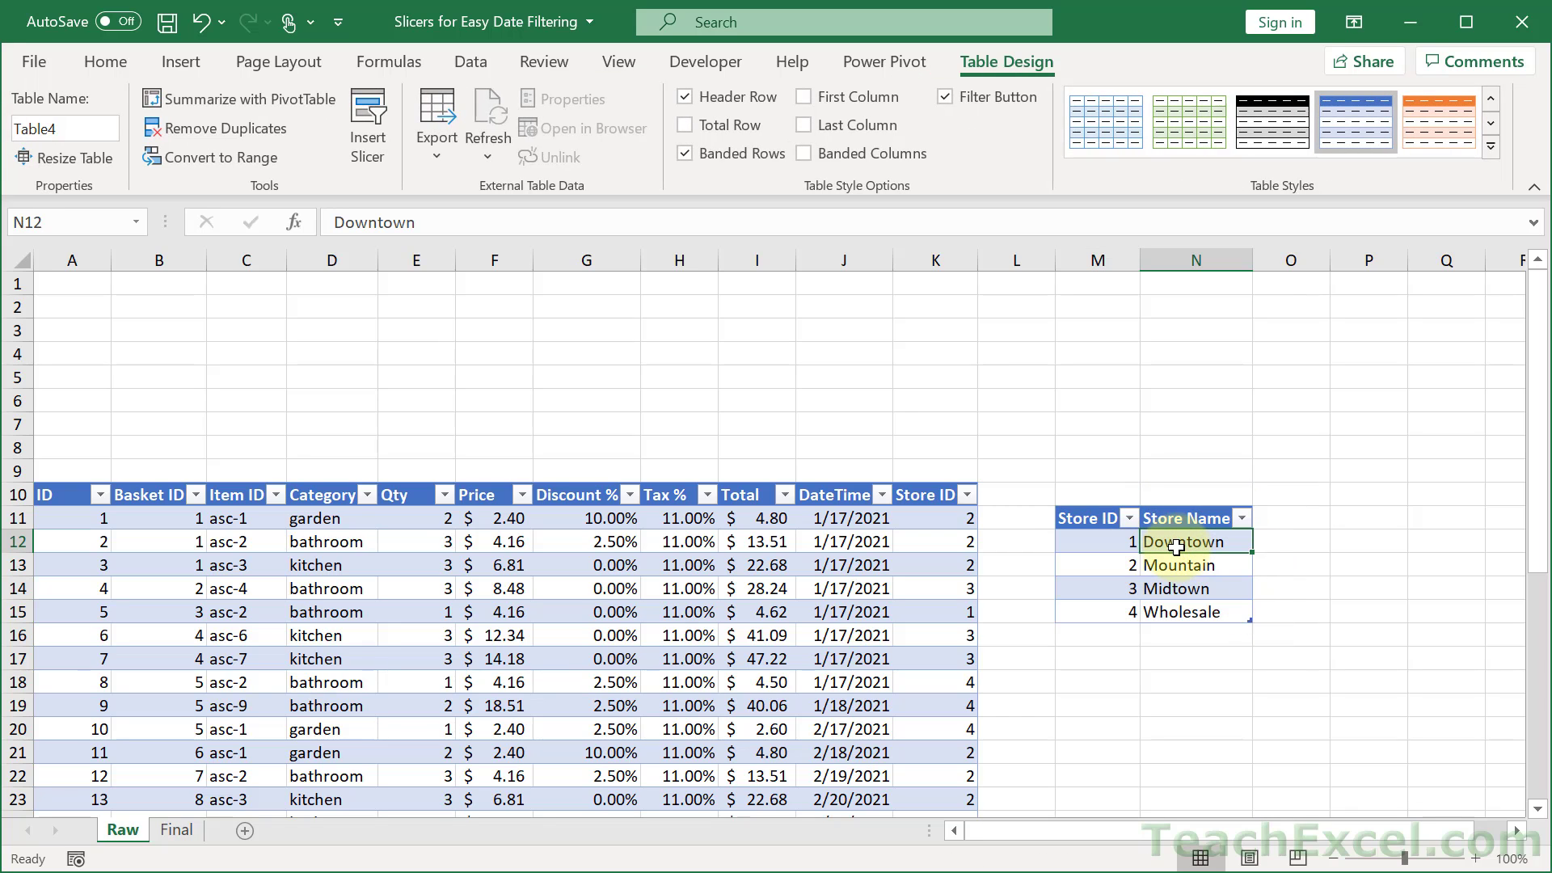
Add a Store Name column to the sales table at L10 and move the store lookup table one column over to N11:O15
left_click(1009, 493)
type("Store")
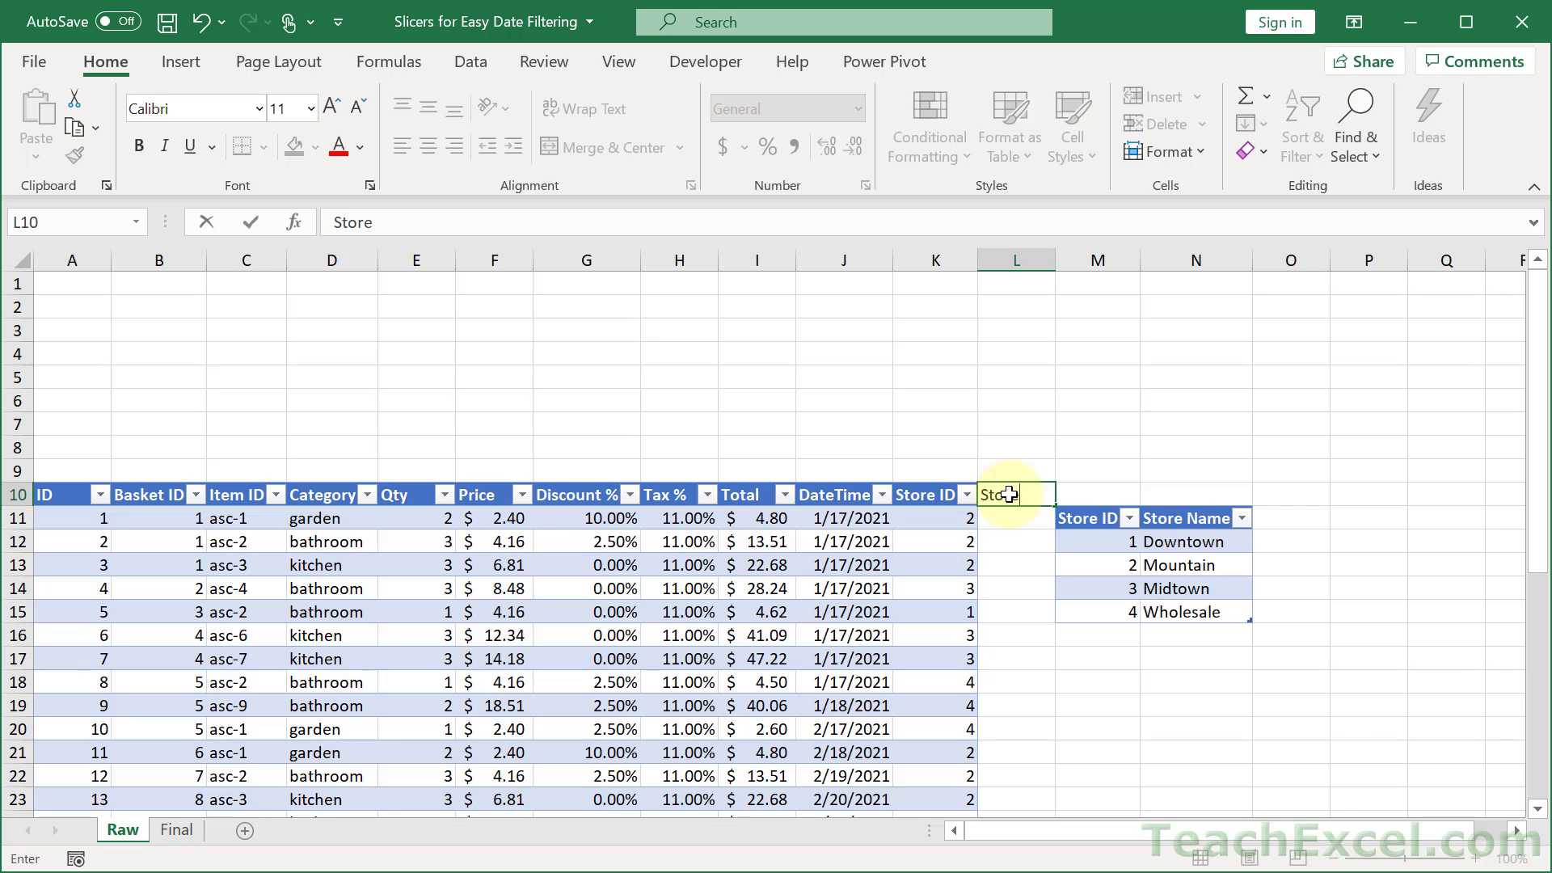
type(" Name")
key("Return")
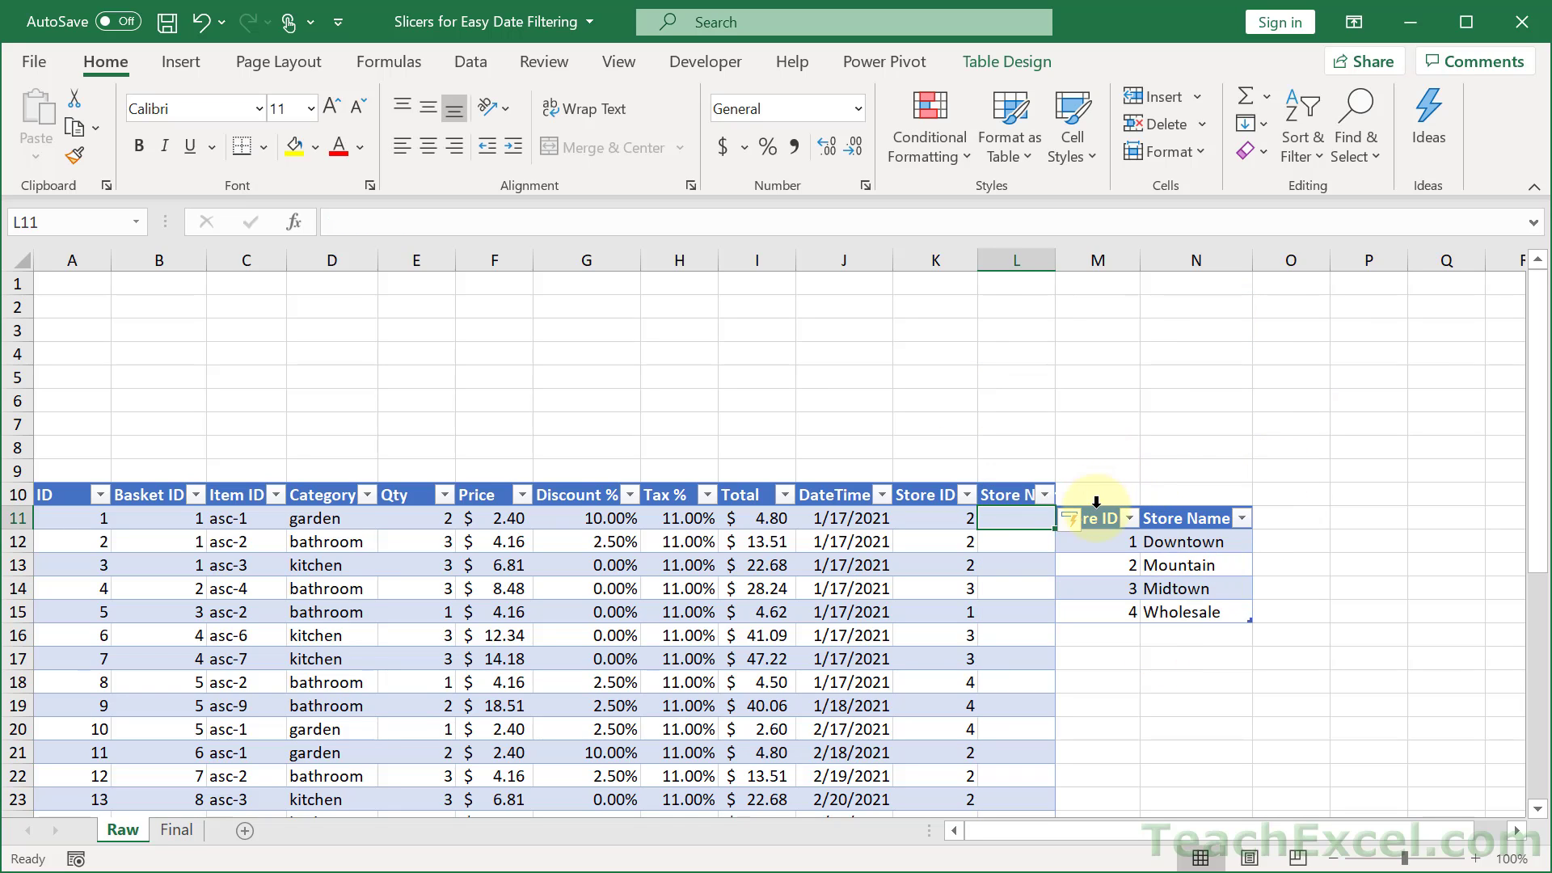
left_click_drag(1089, 516, 1293, 612)
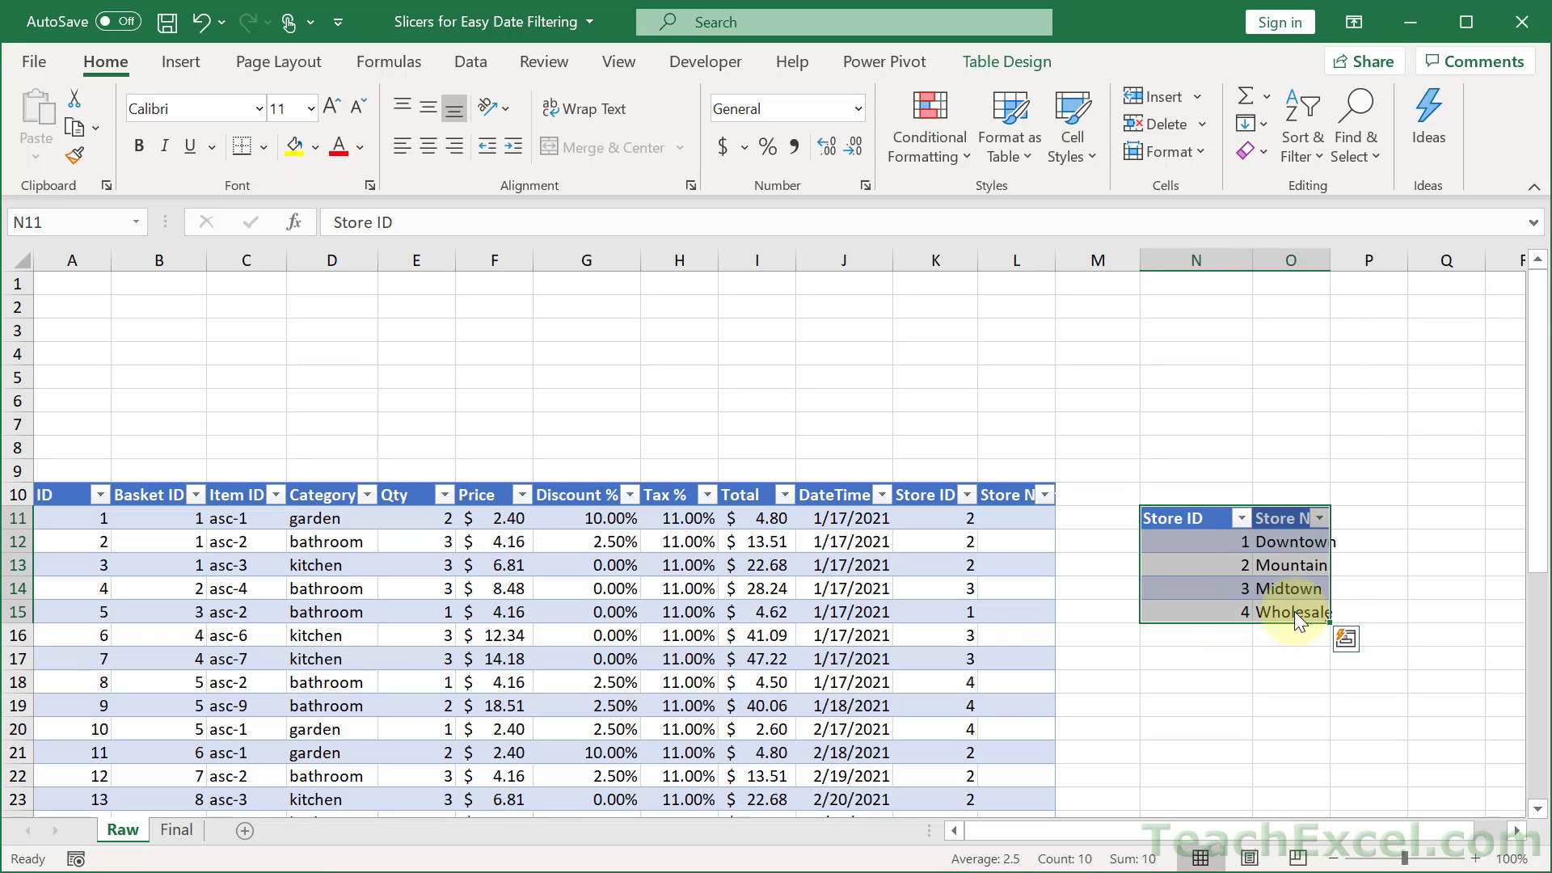
Fill the sales table's Store Name column with =VLOOKUP([@[Store ID]],Table4,2,FALSE) and widen the column to fit the names
left_click(1031, 525)
type("=vl")
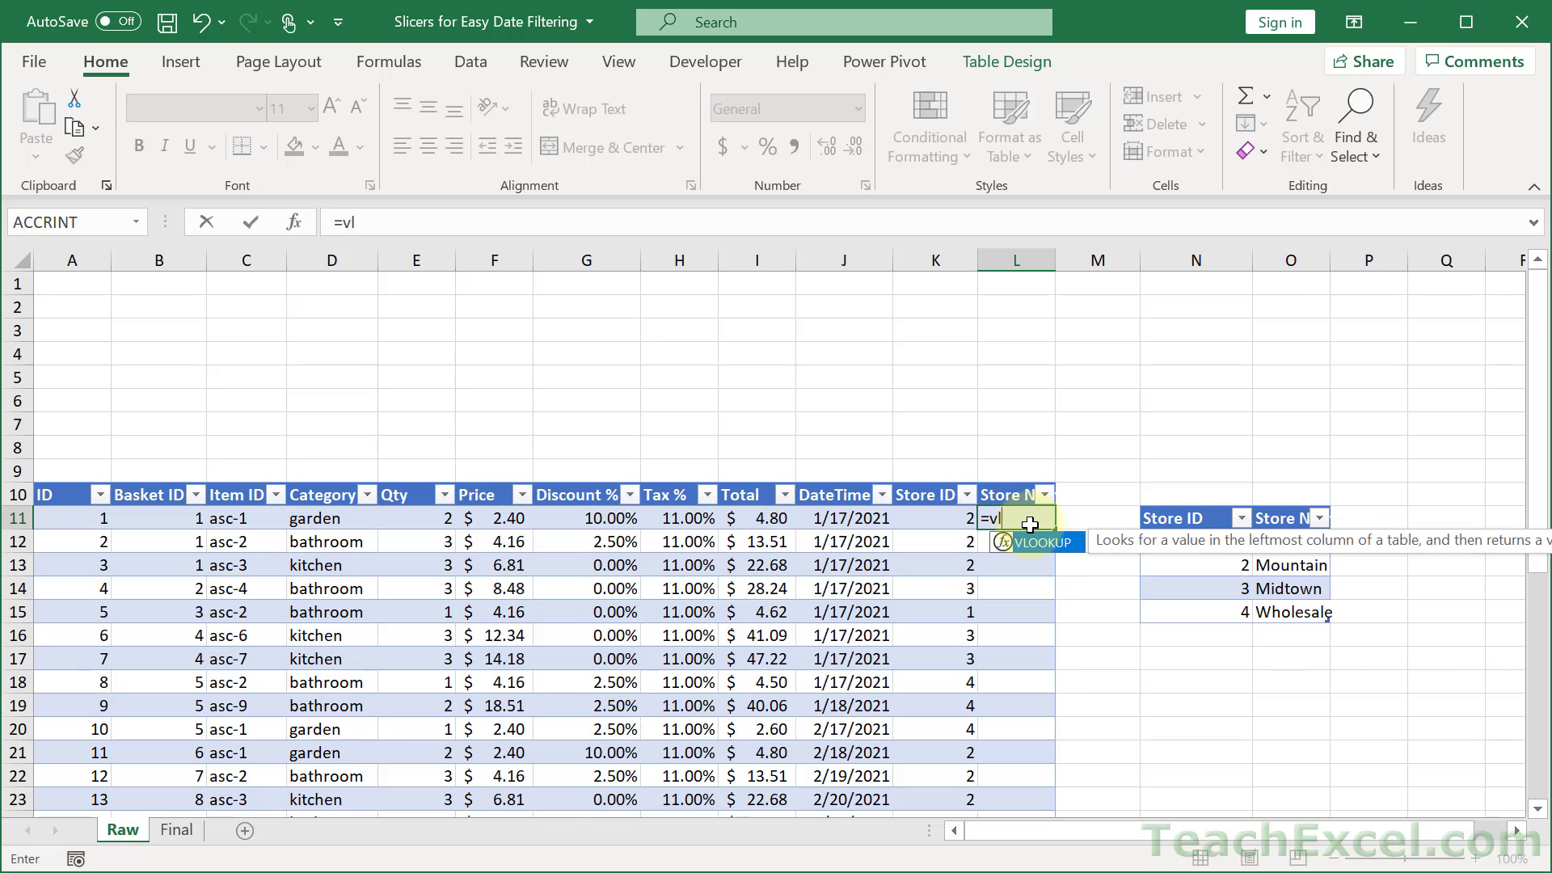
key("Tab")
left_click(945, 518)
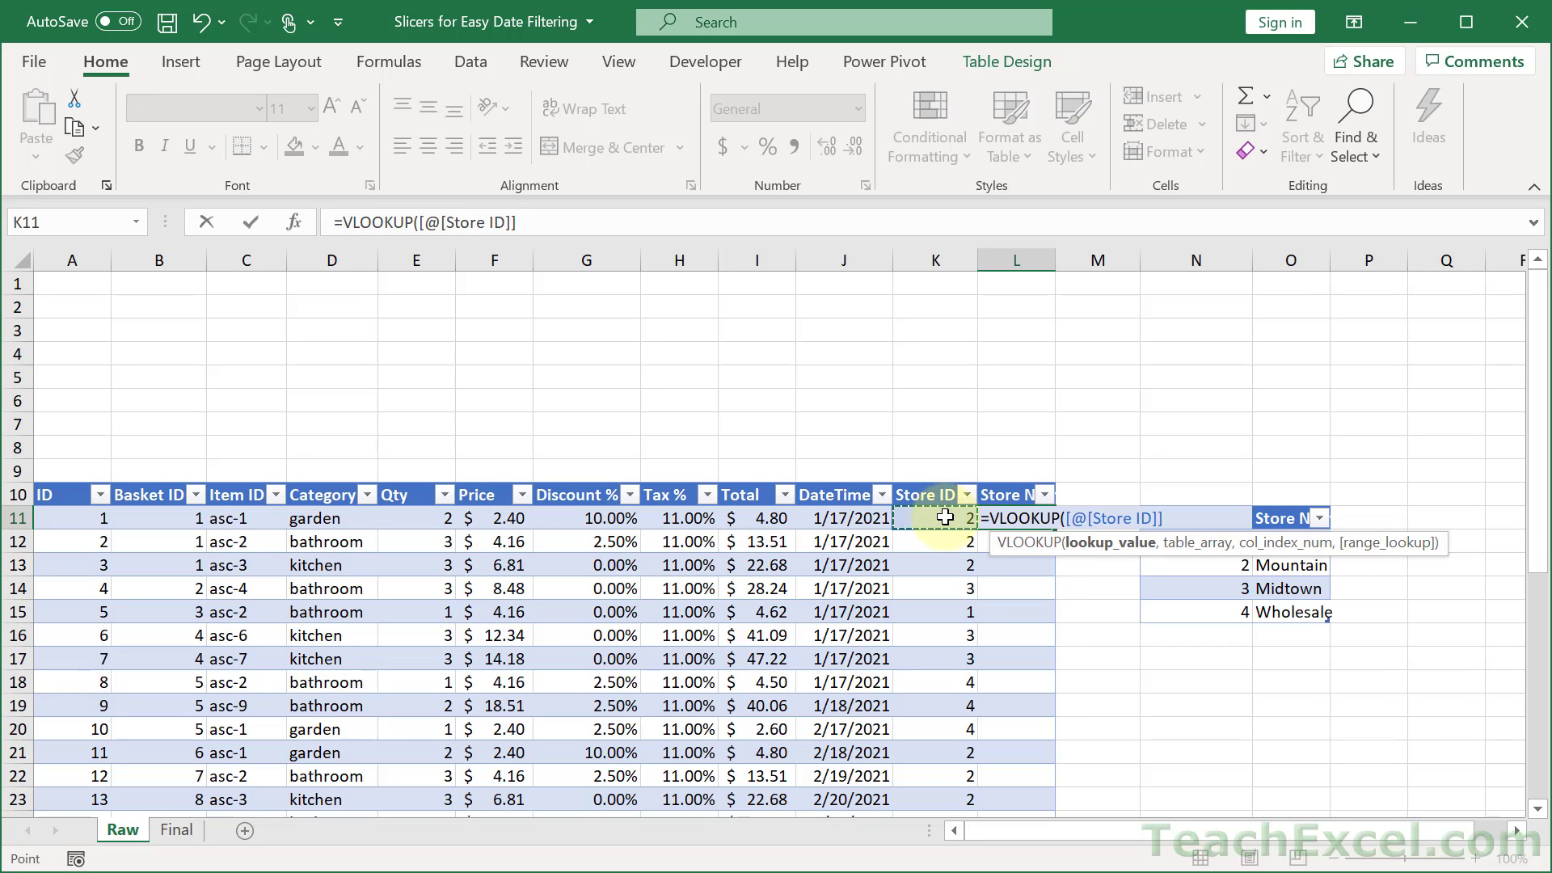
type(",")
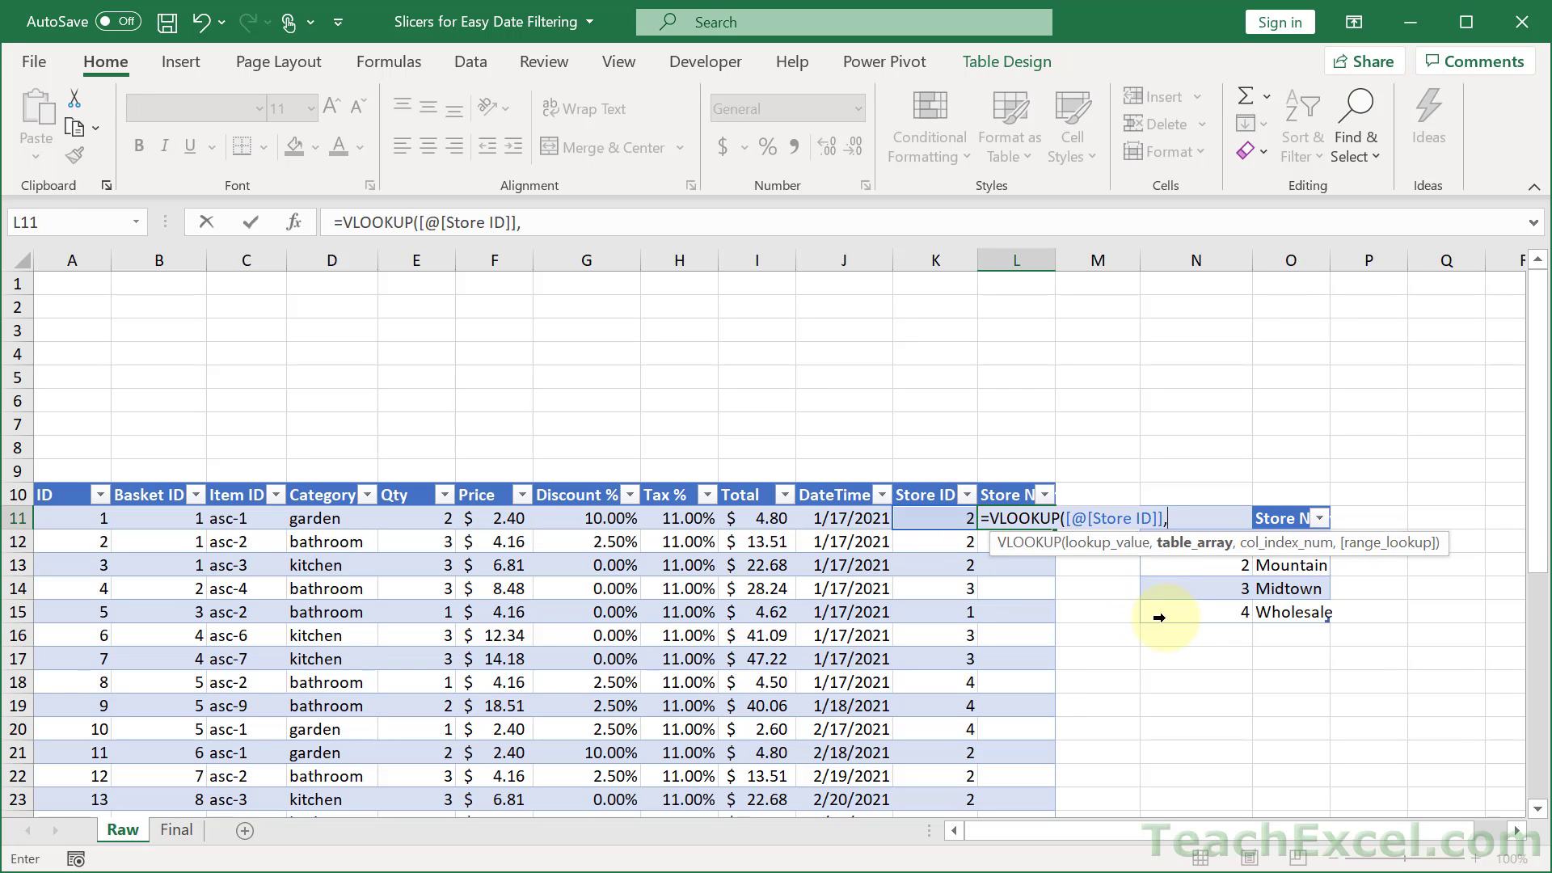
left_click_drag(1157, 612, 1204, 539)
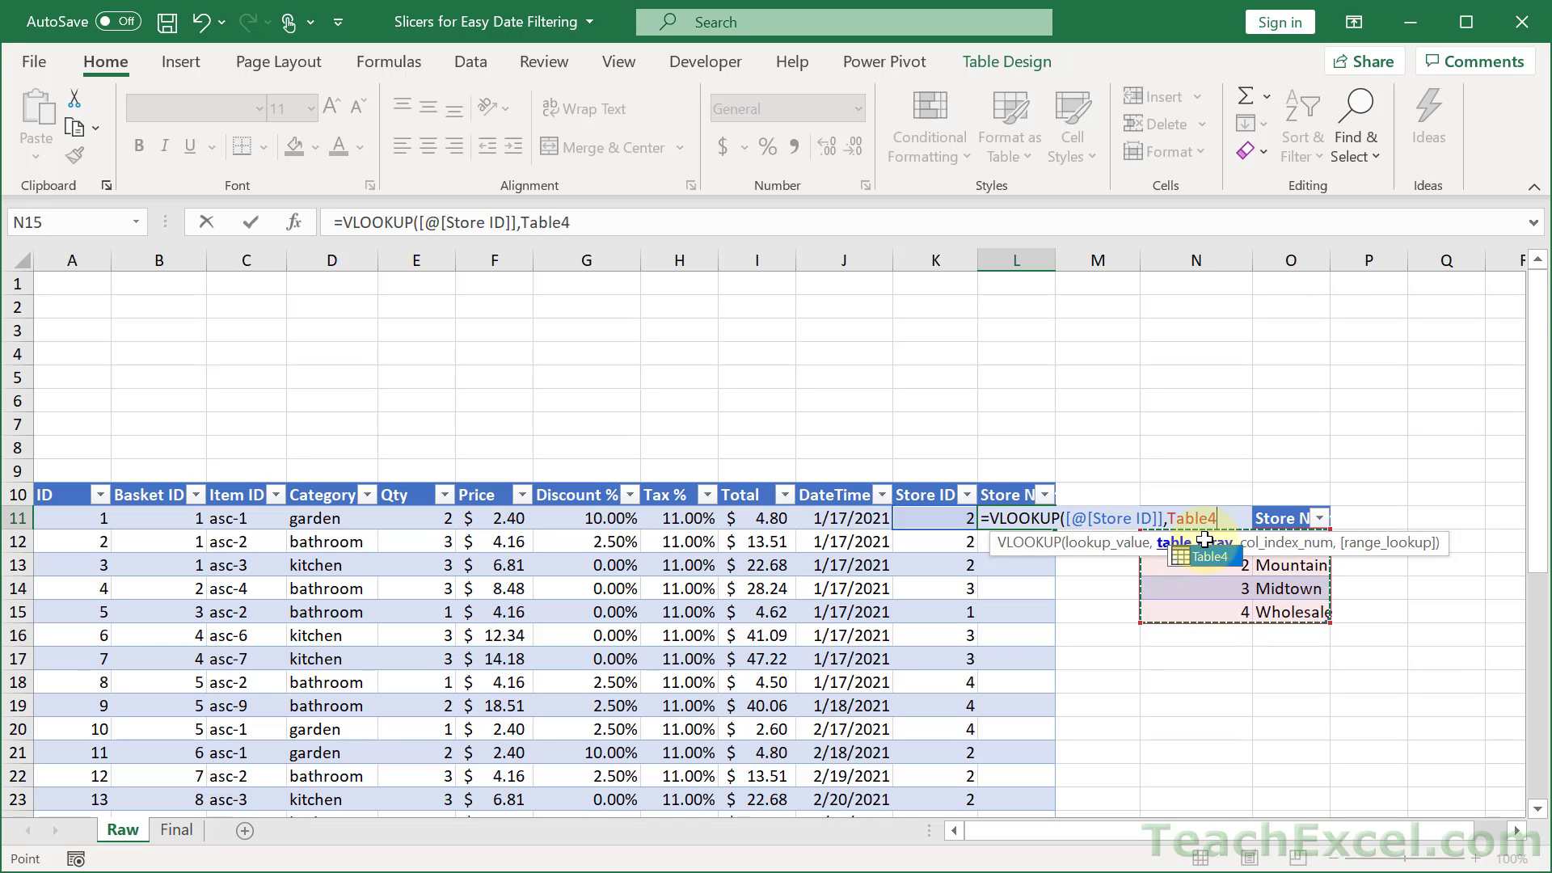
type(",")
type("2,")
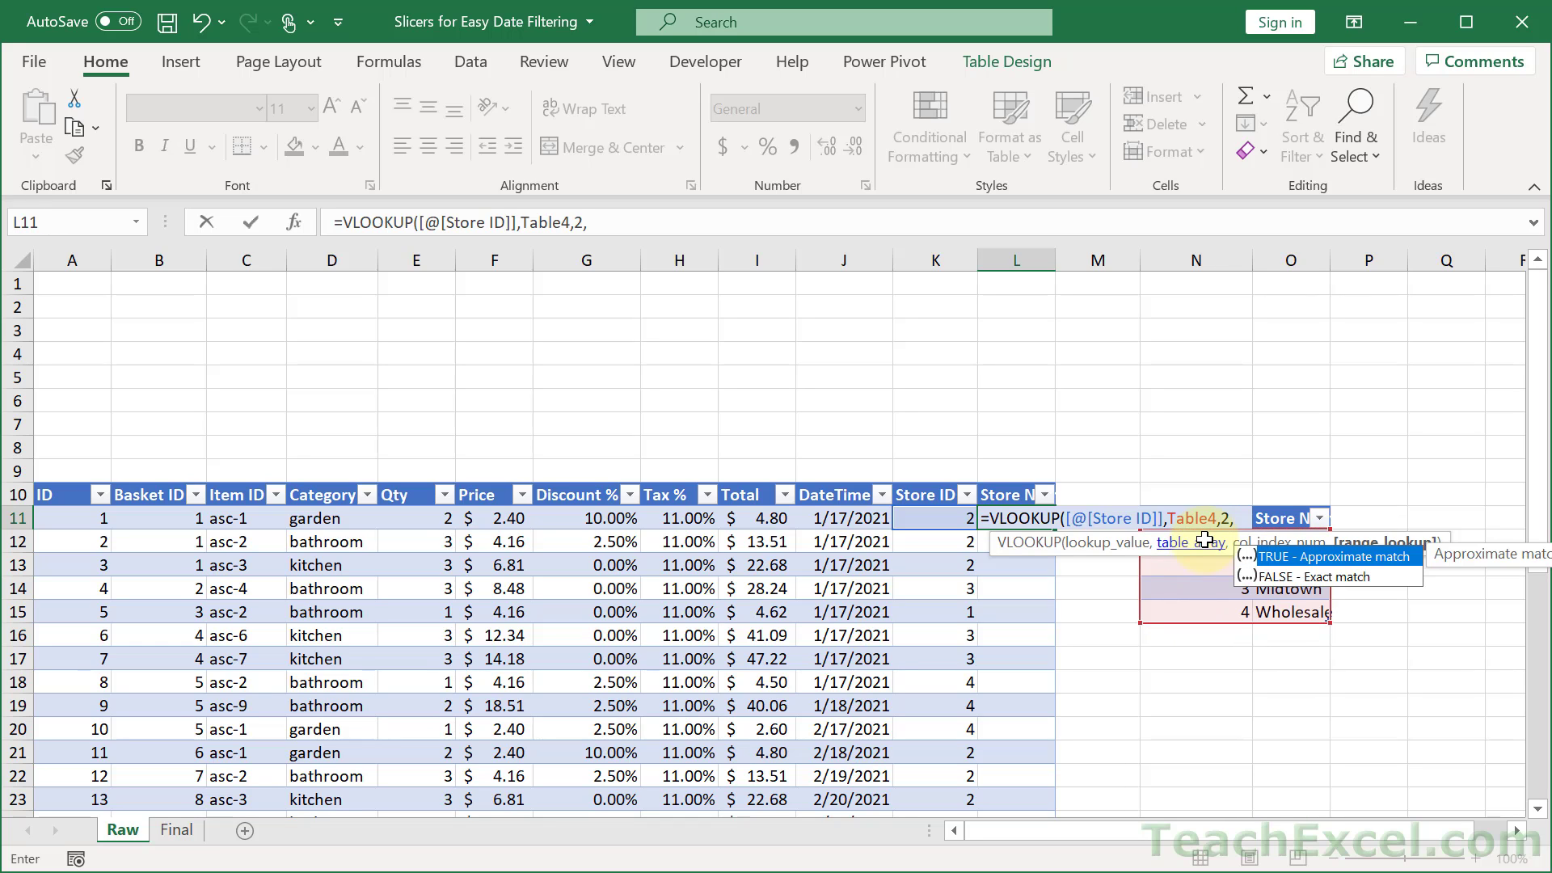
type("false)")
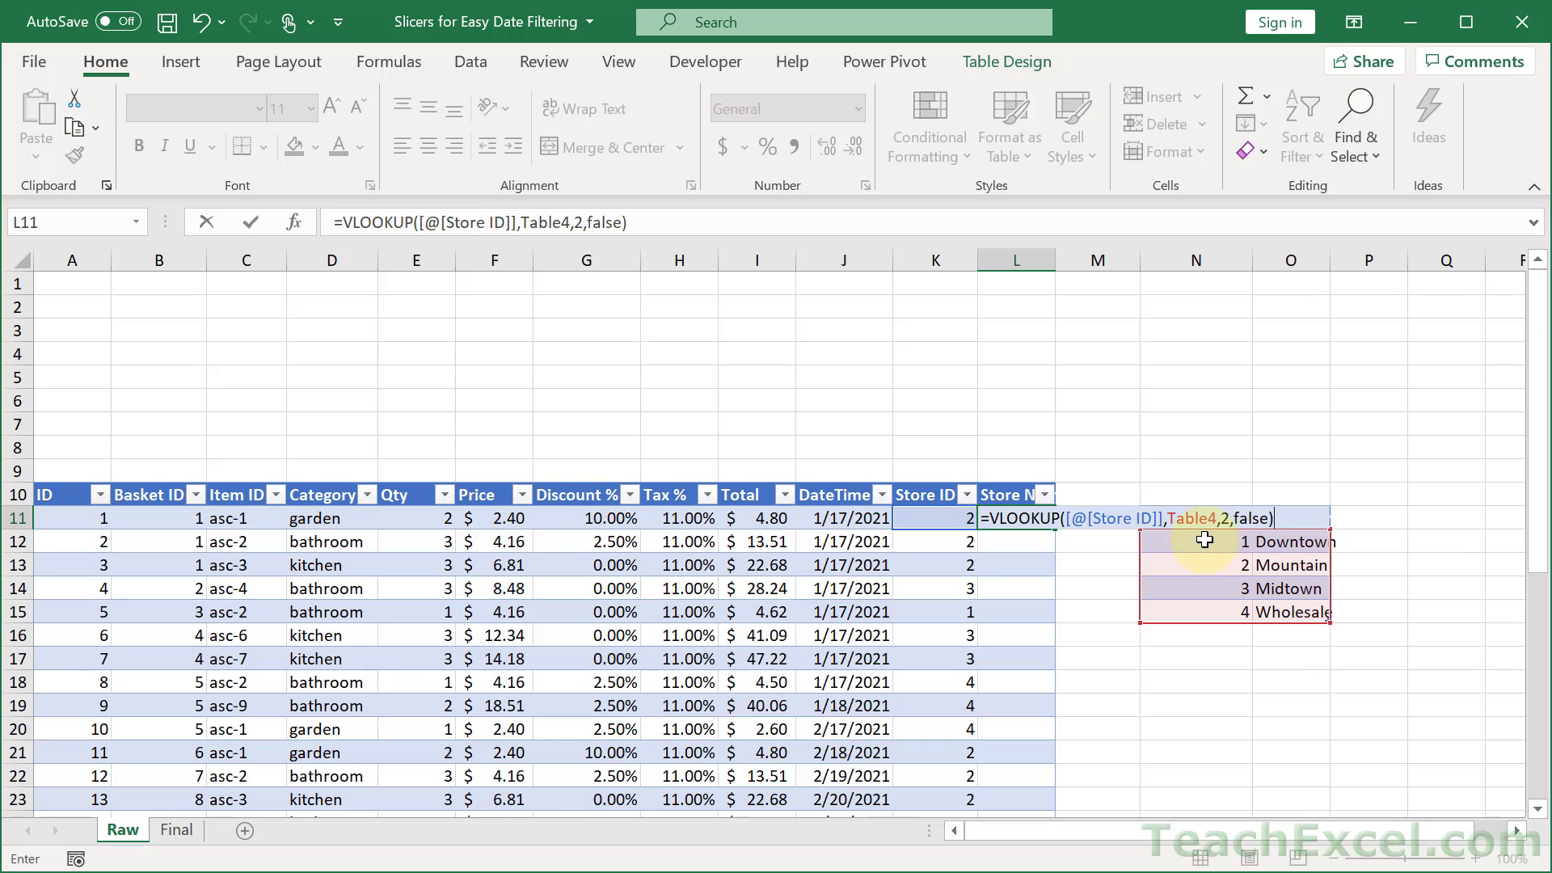
key("Return")
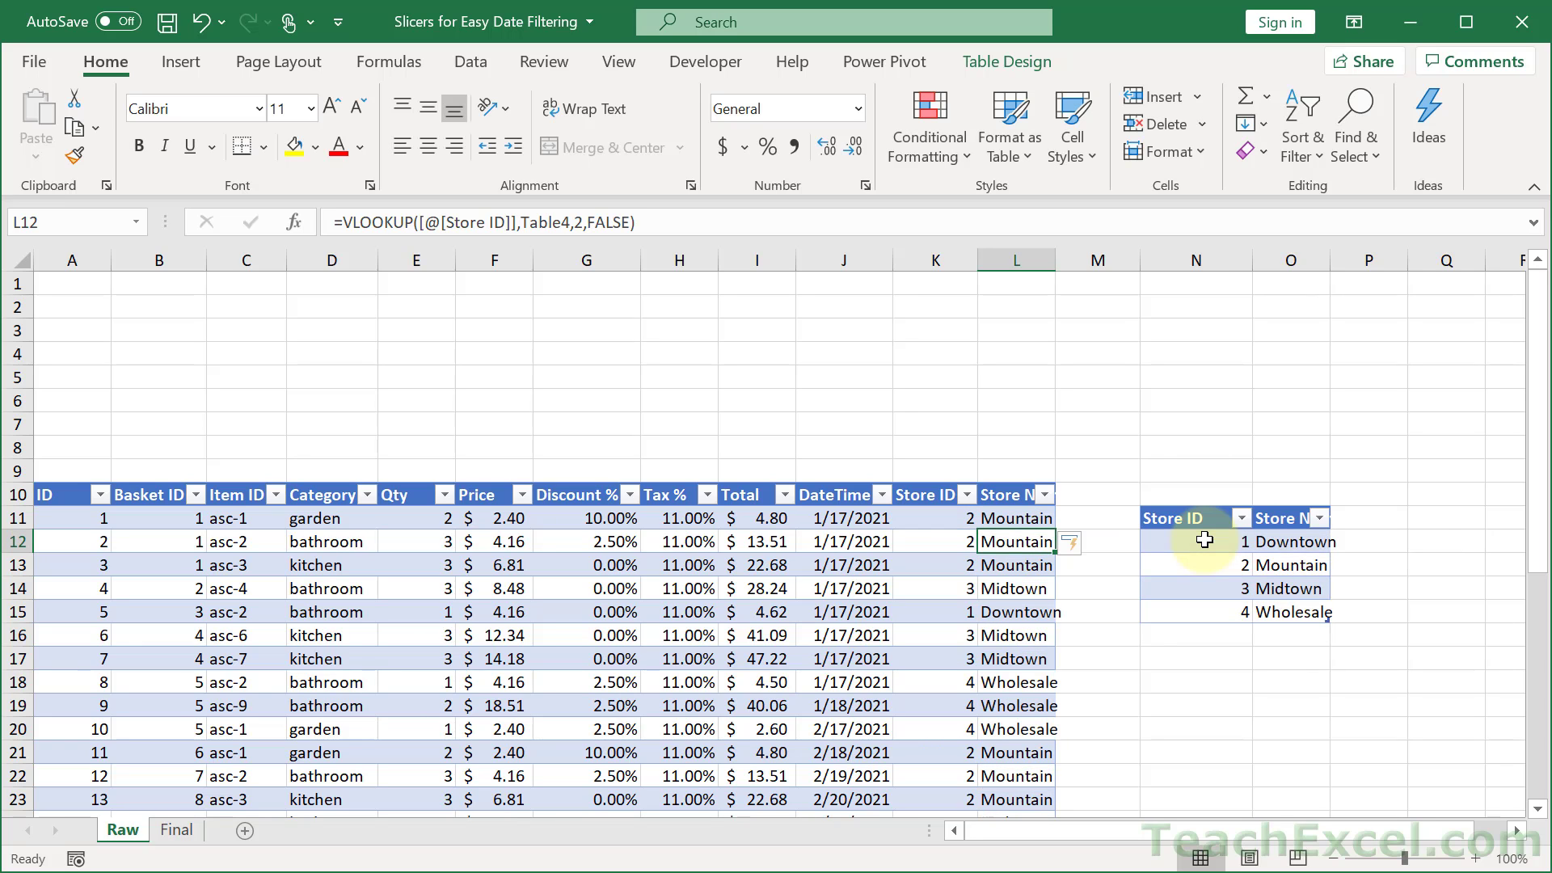
left_click_drag(1055, 260, 1083, 263)
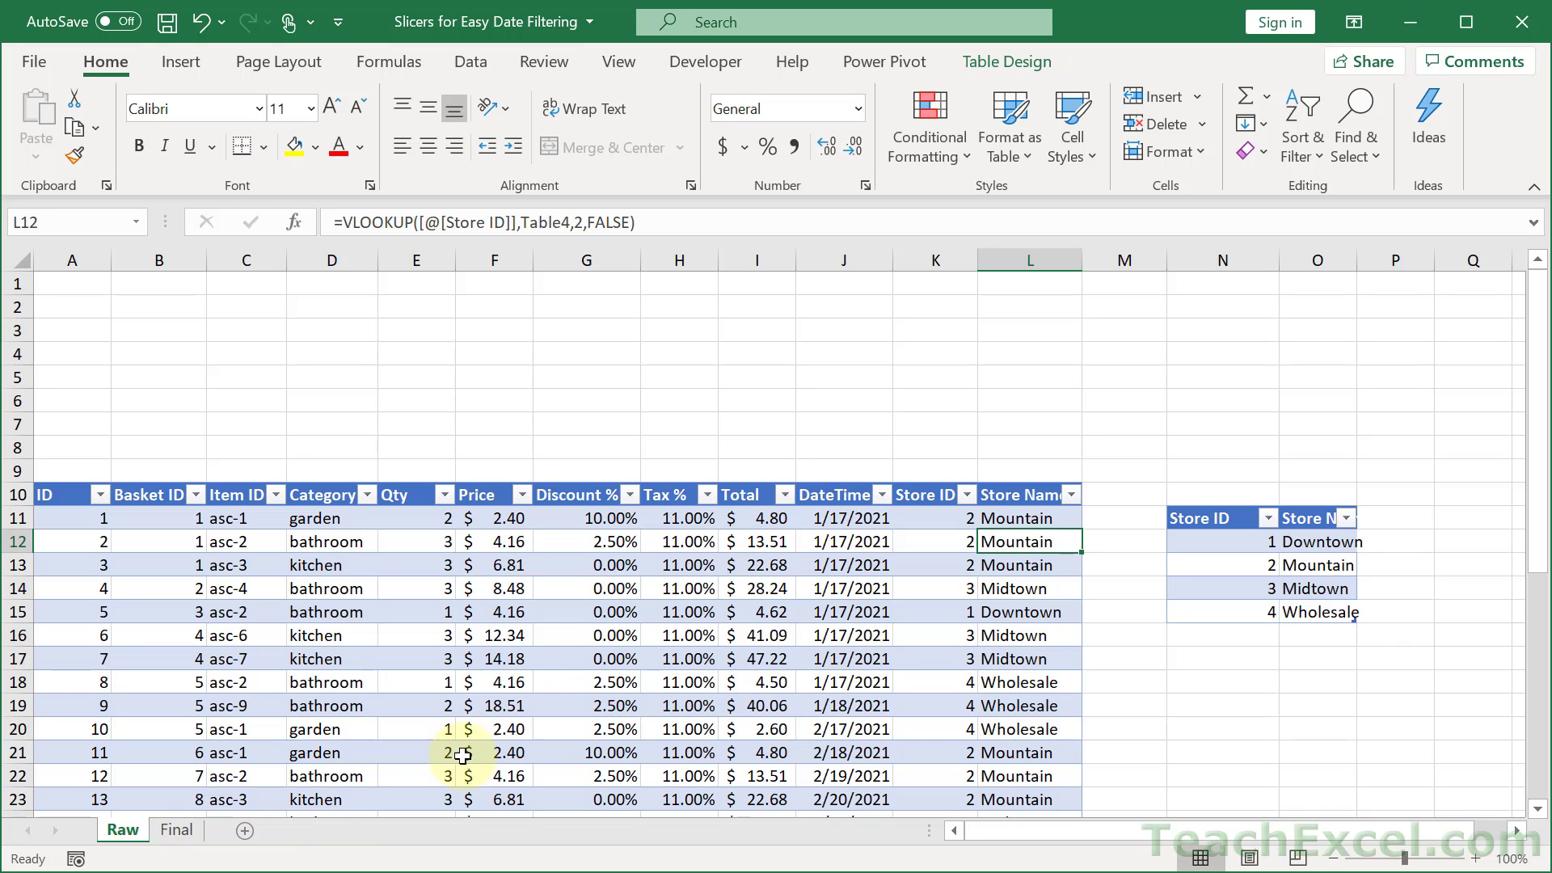
Unhide the columns between K and S on the Final sheet and examine its helper columns and store lookup table
left_click(177, 832)
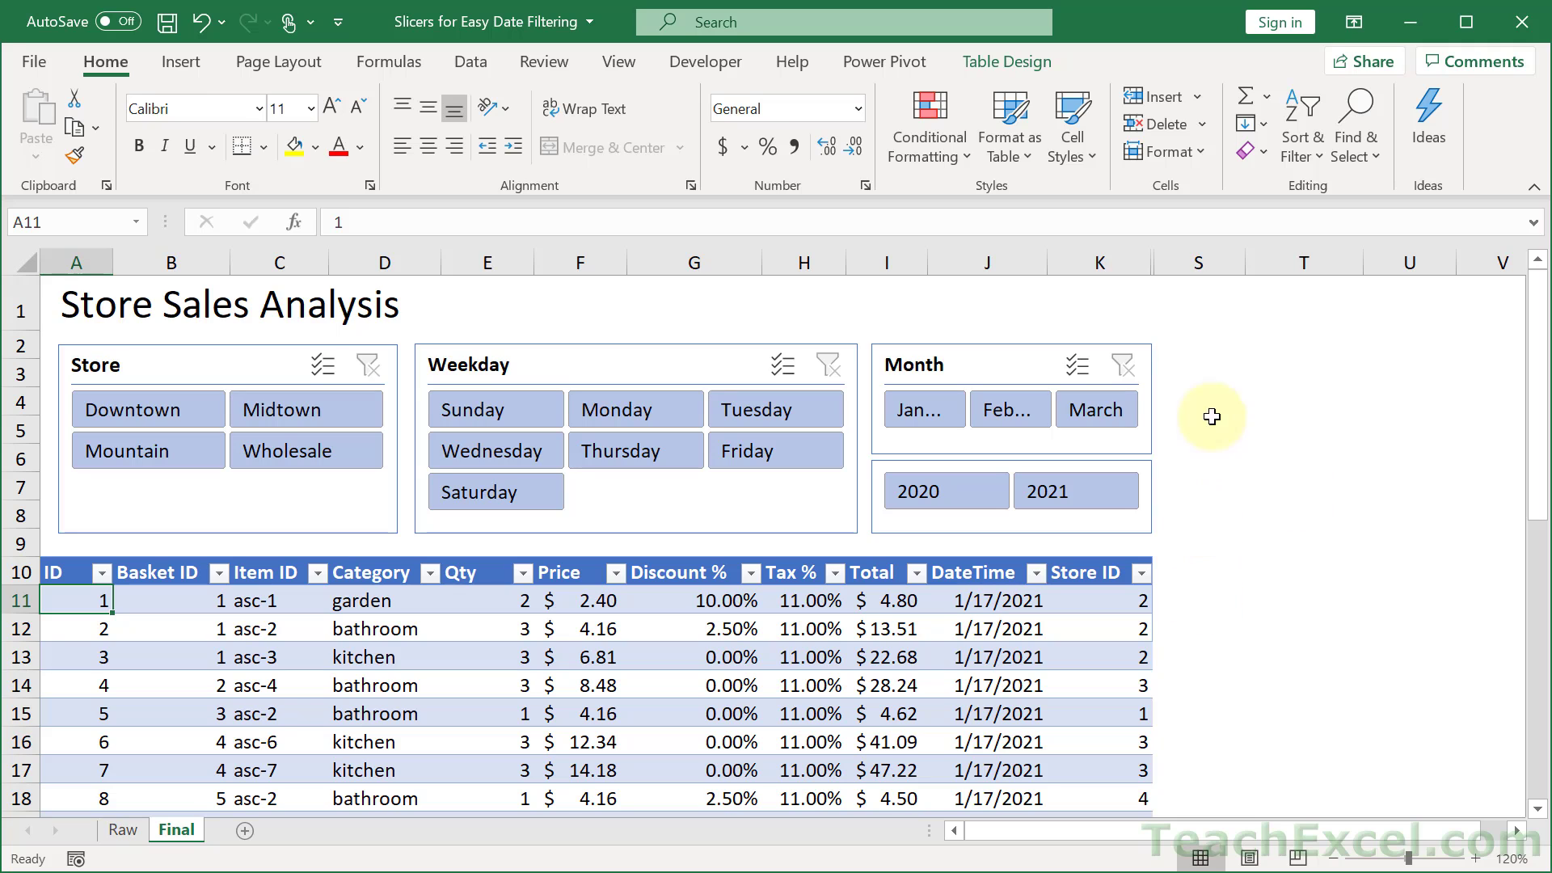
left_click_drag(1198, 259, 1122, 247)
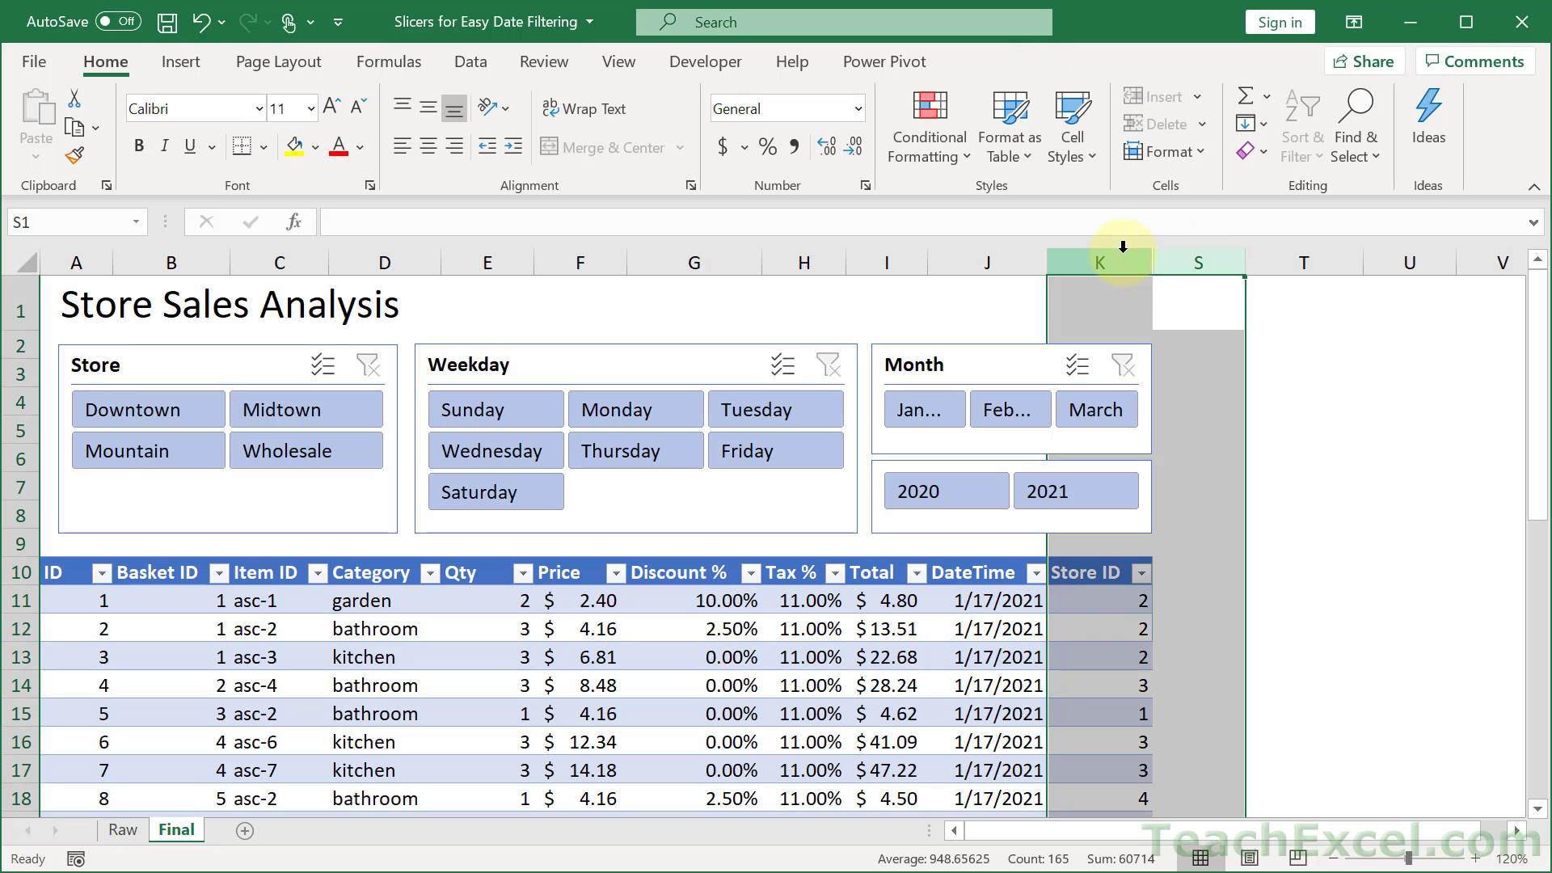
right_click(1123, 246)
left_click(1220, 669)
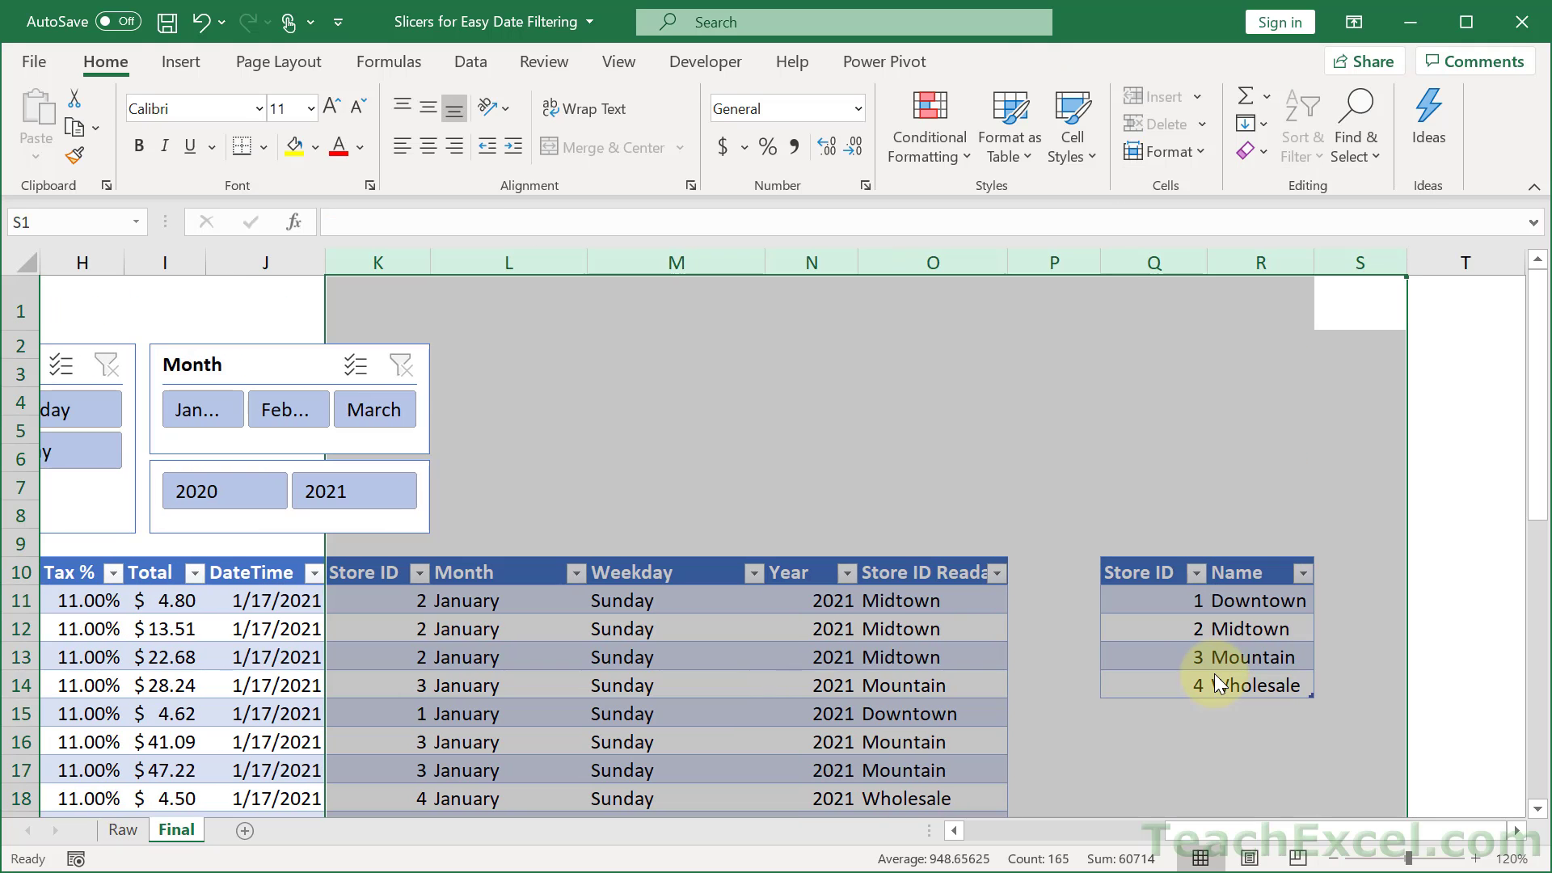
scroll(1121, 501, "down", 4)
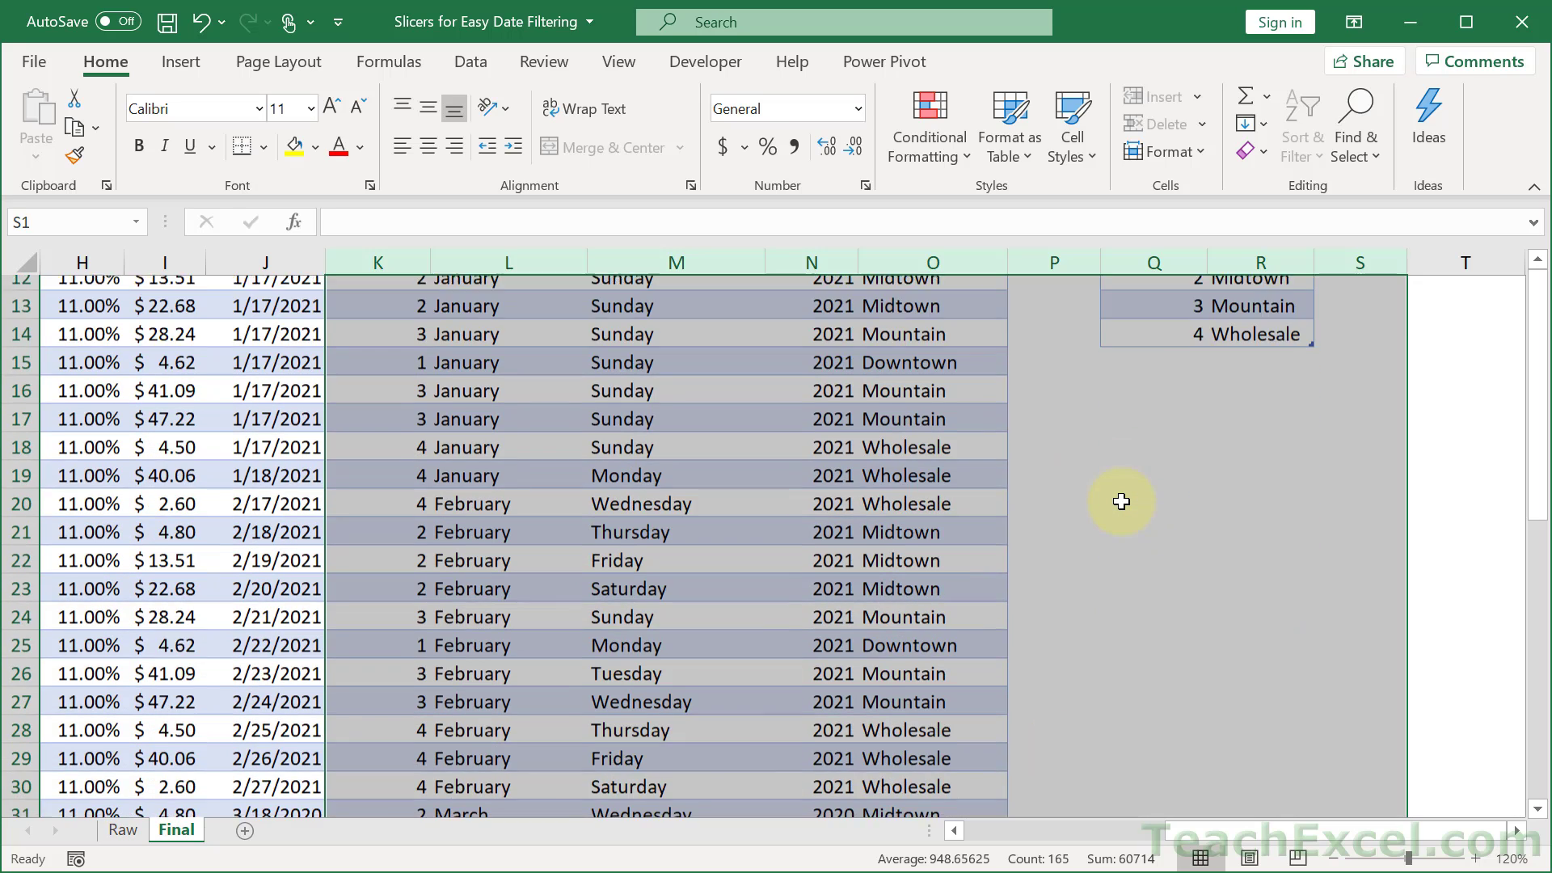
scroll(1121, 501, "down", 3)
scroll(1121, 501, "up", 7)
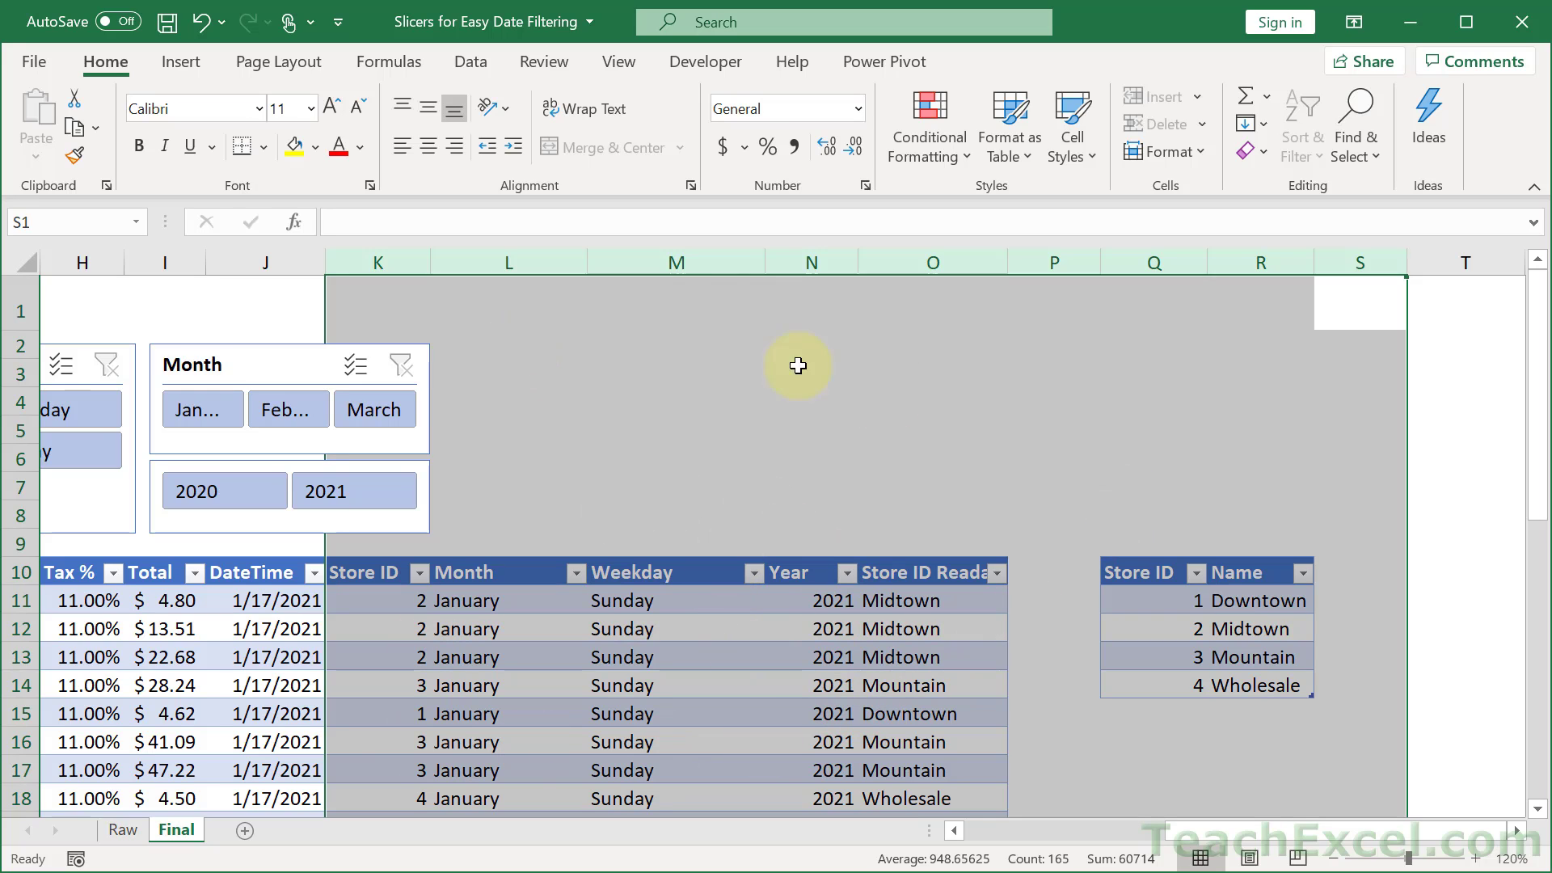
scroll(918, 411, "left", 5)
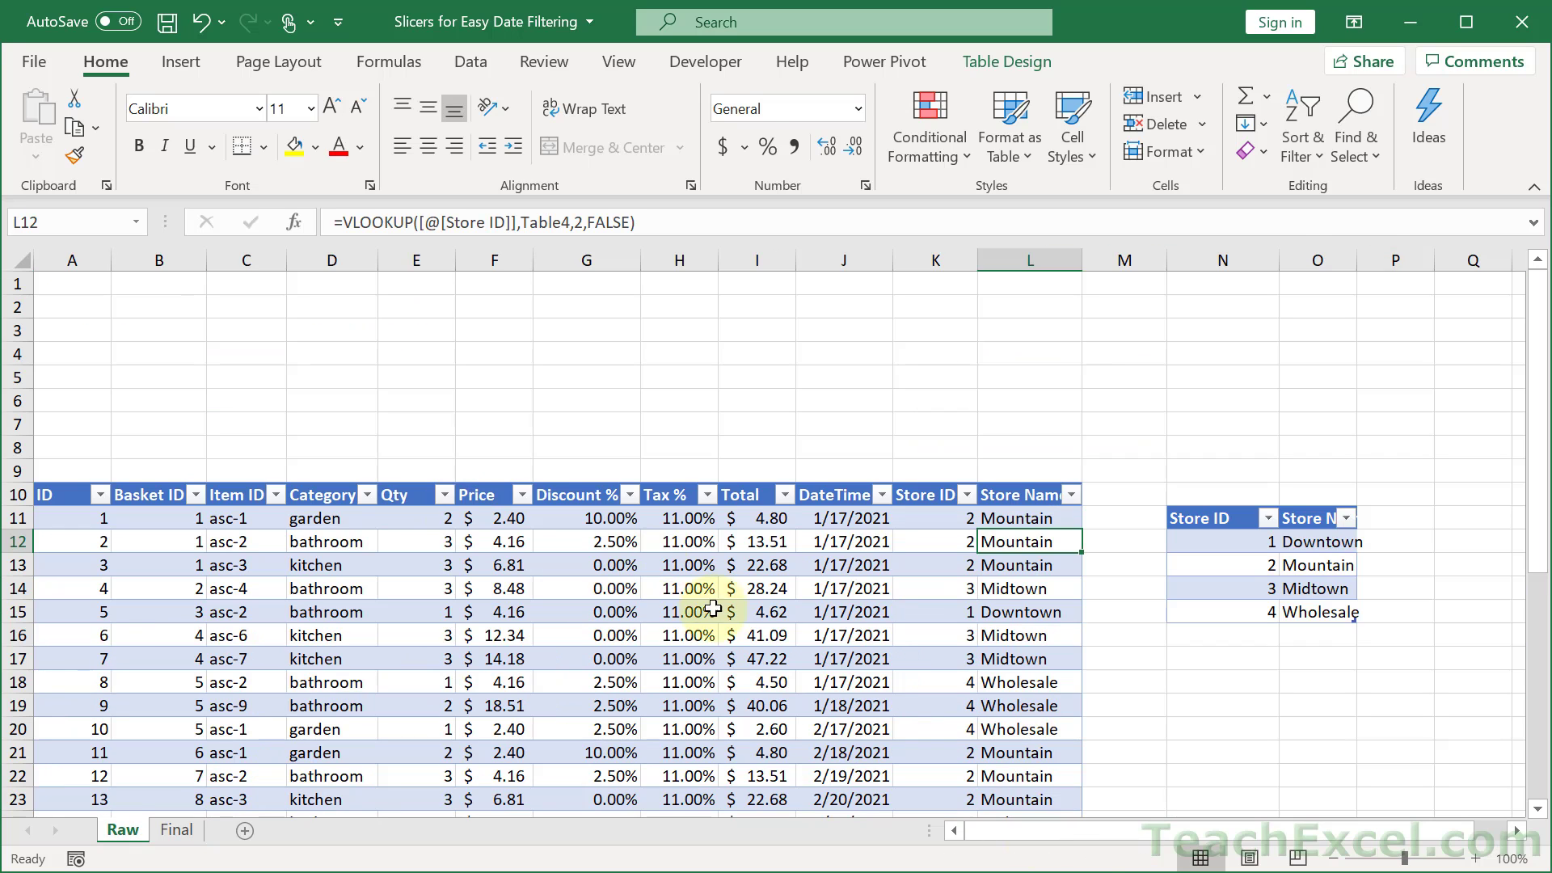
Move the store lookup table to R11:S15, farther from the sales table, and widen columns R and S to fit their contents
scroll(1132, 572, "right", 3)
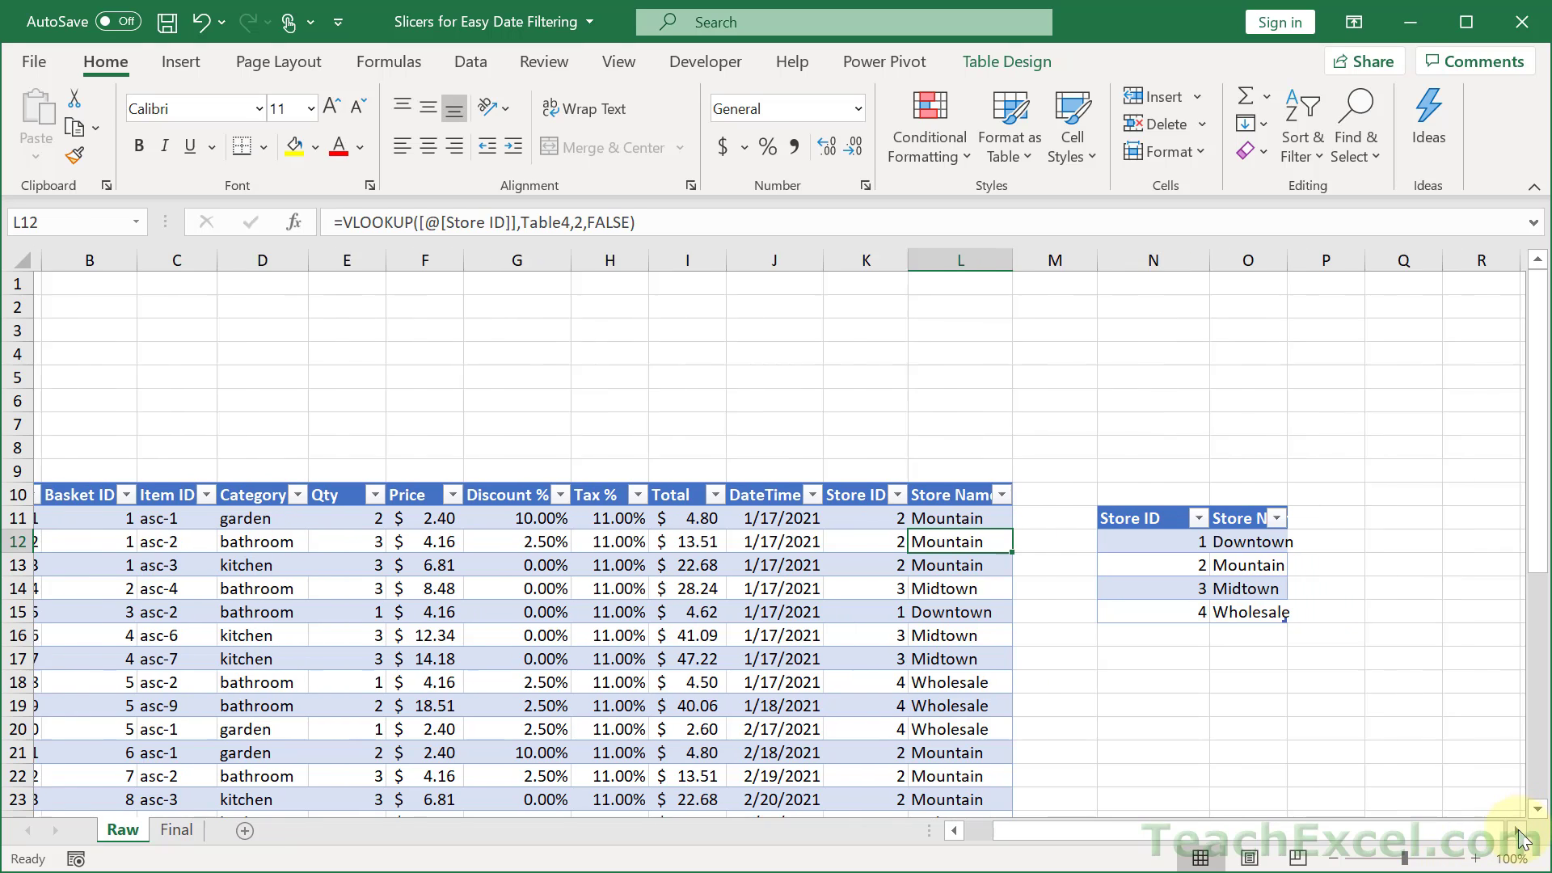
left_click_drag(980, 517, 1077, 611)
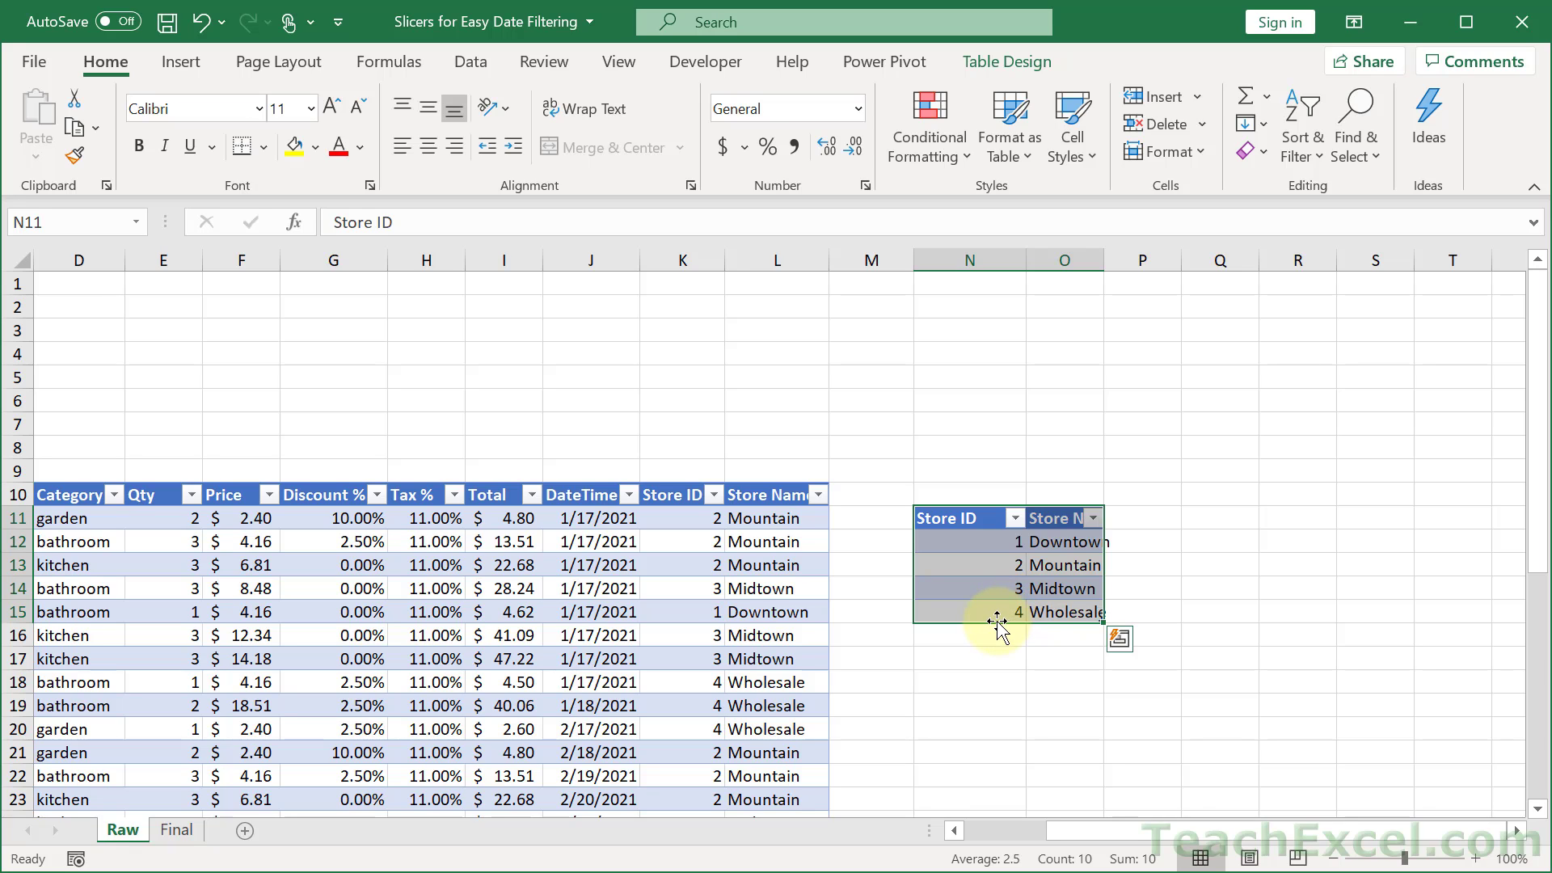
left_click_drag(997, 621, 1297, 613)
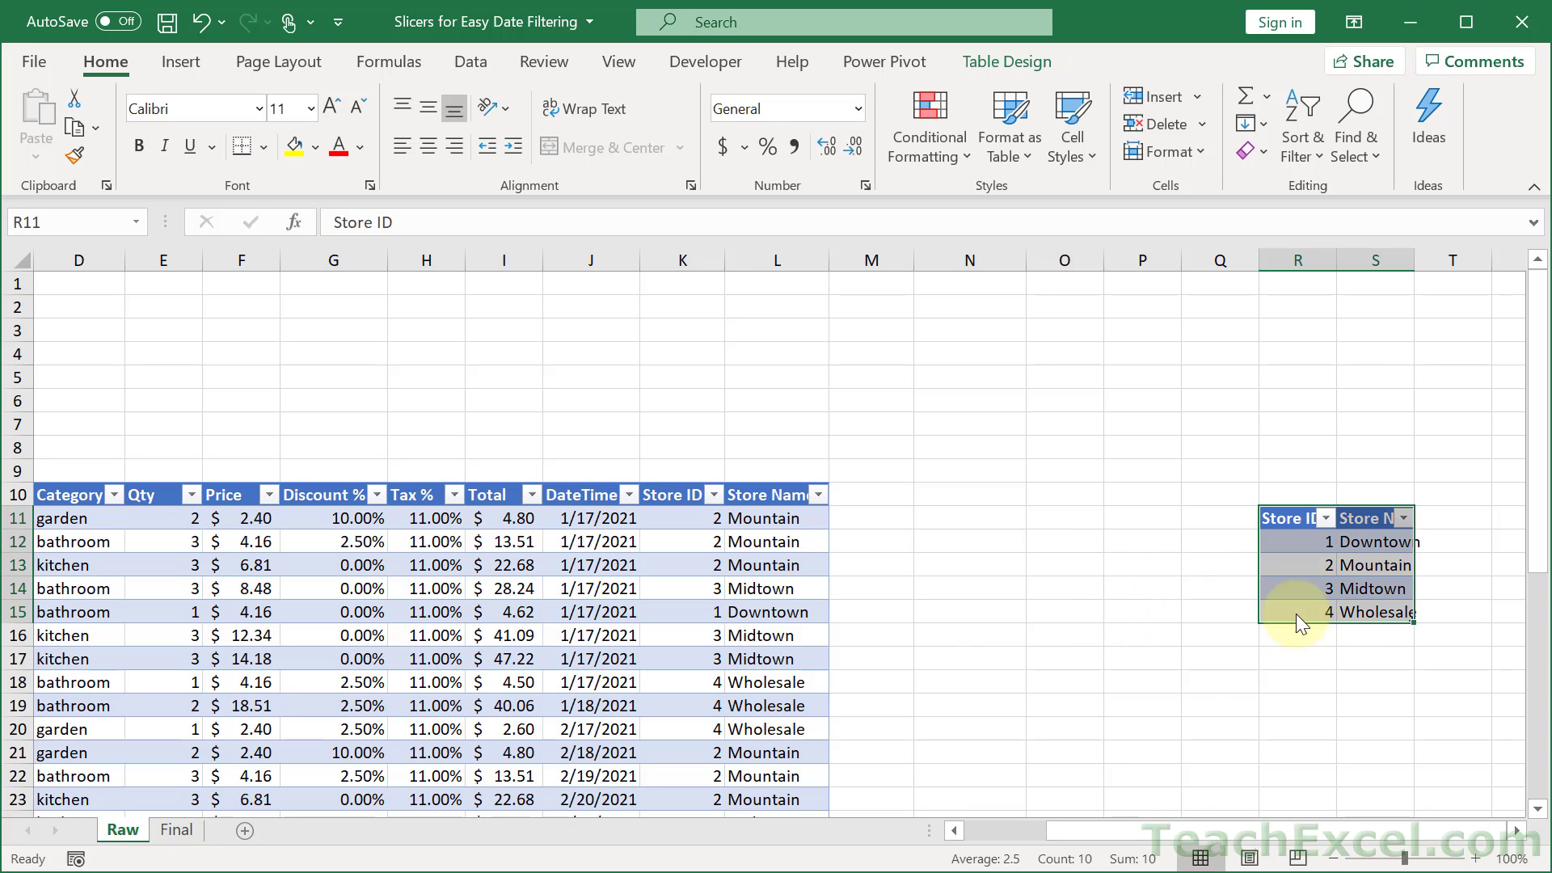
double_click(1416, 266)
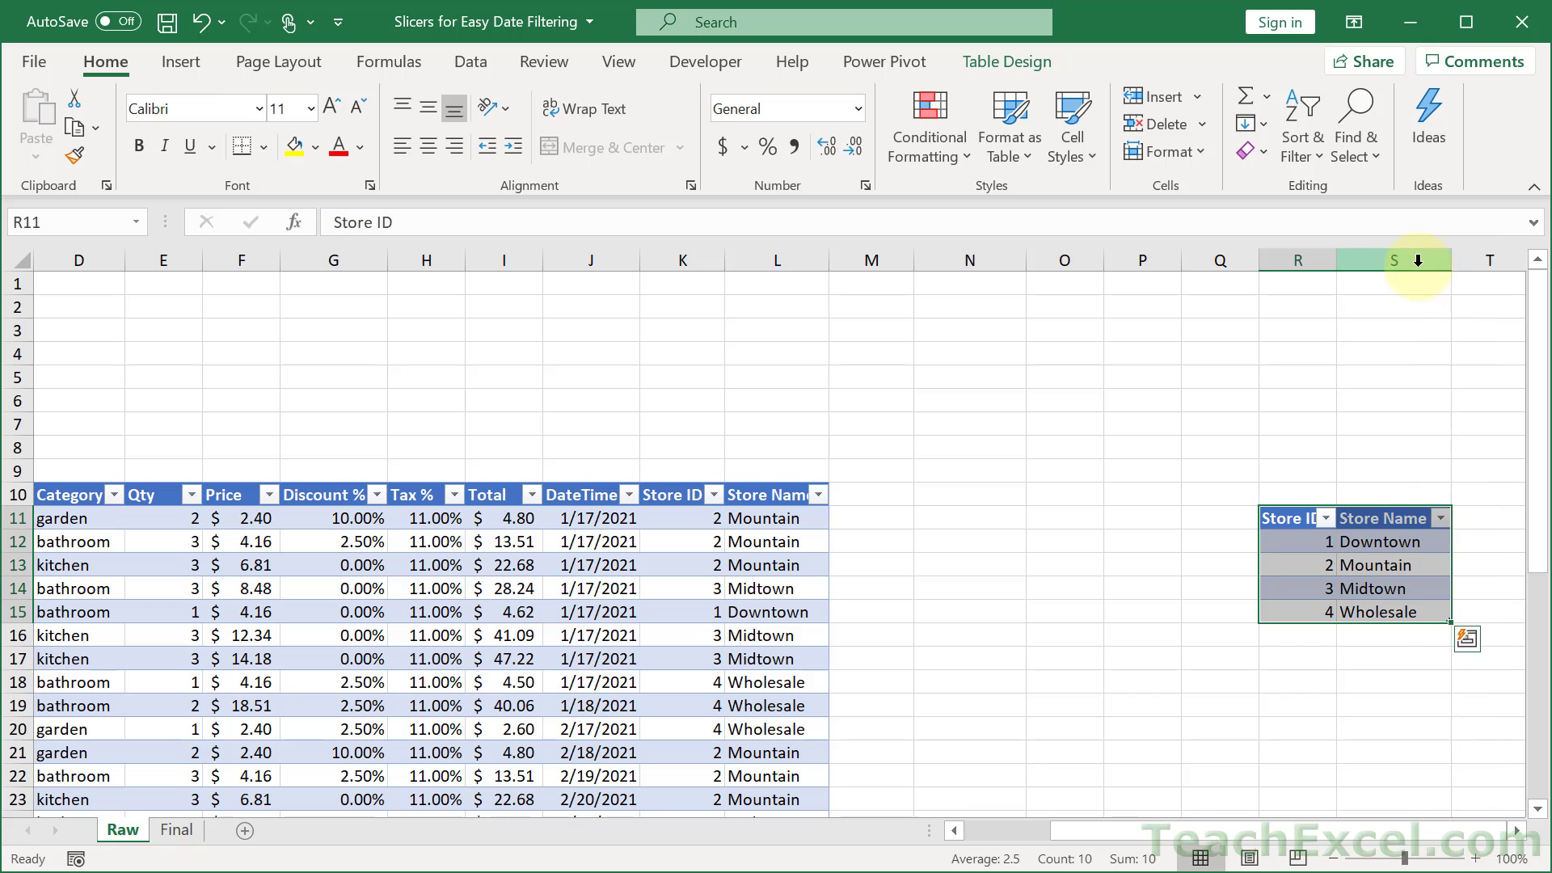
double_click(1337, 257)
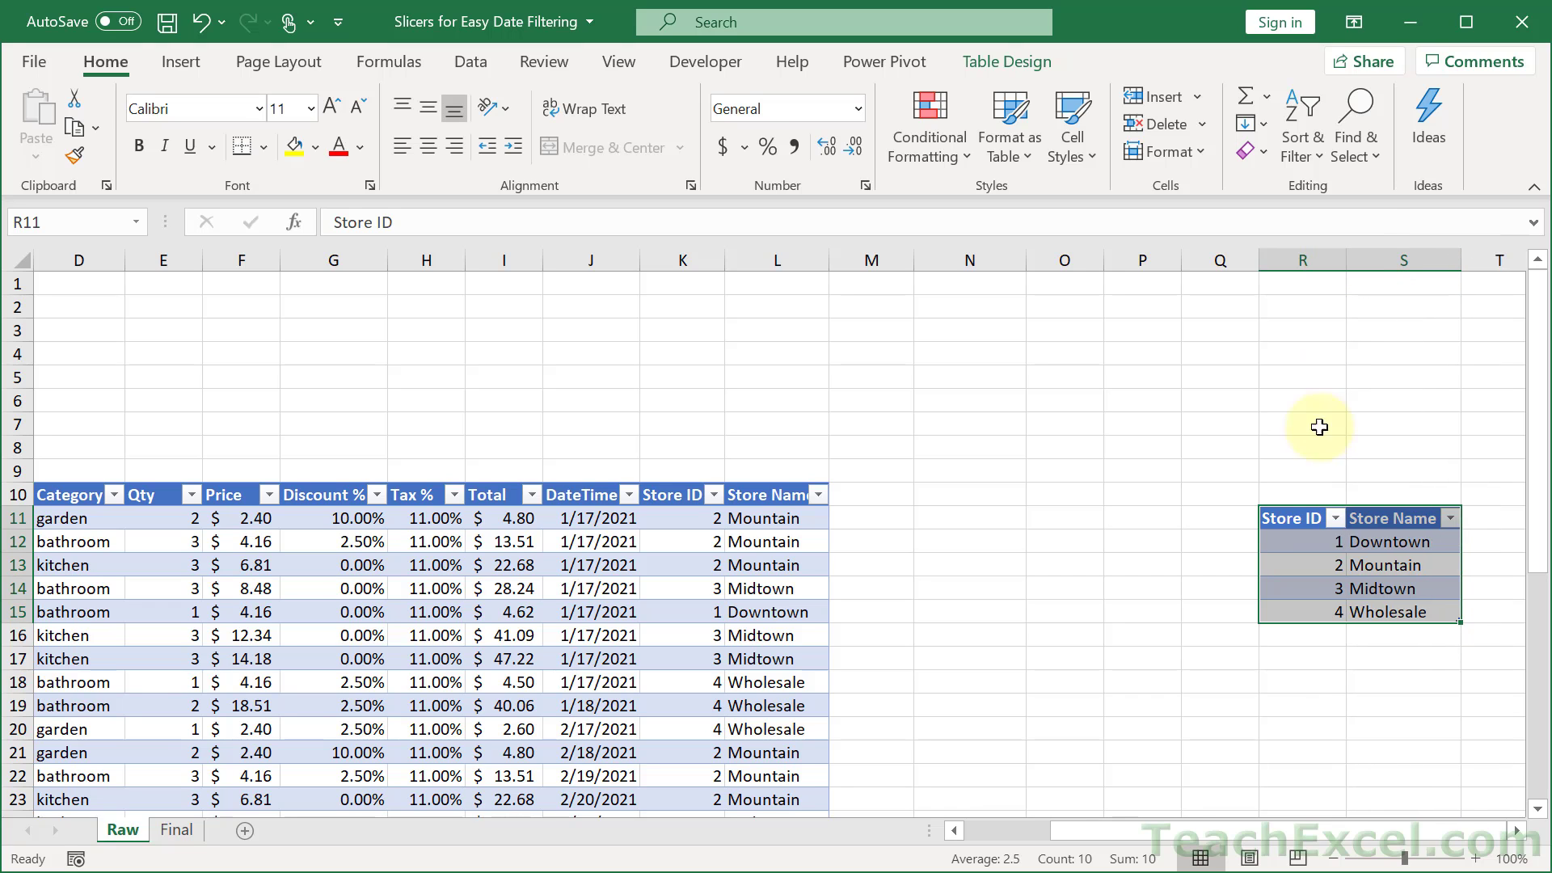
Examine the filter options of the sales table's Store Name column without applying a filter
left_click_drag(1079, 827, 967, 844)
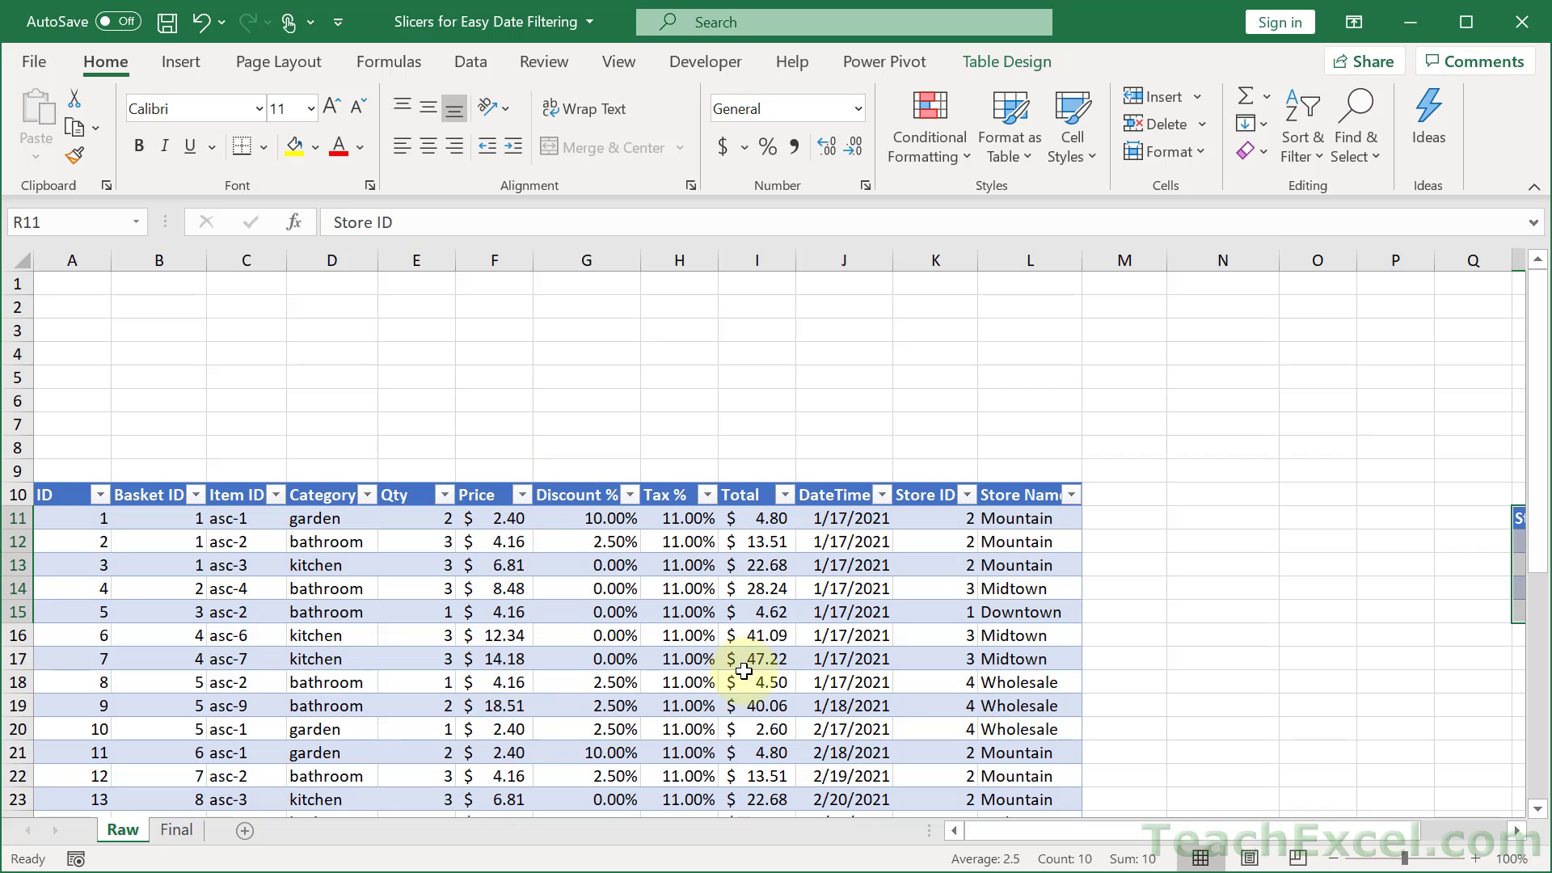
left_click(1071, 501)
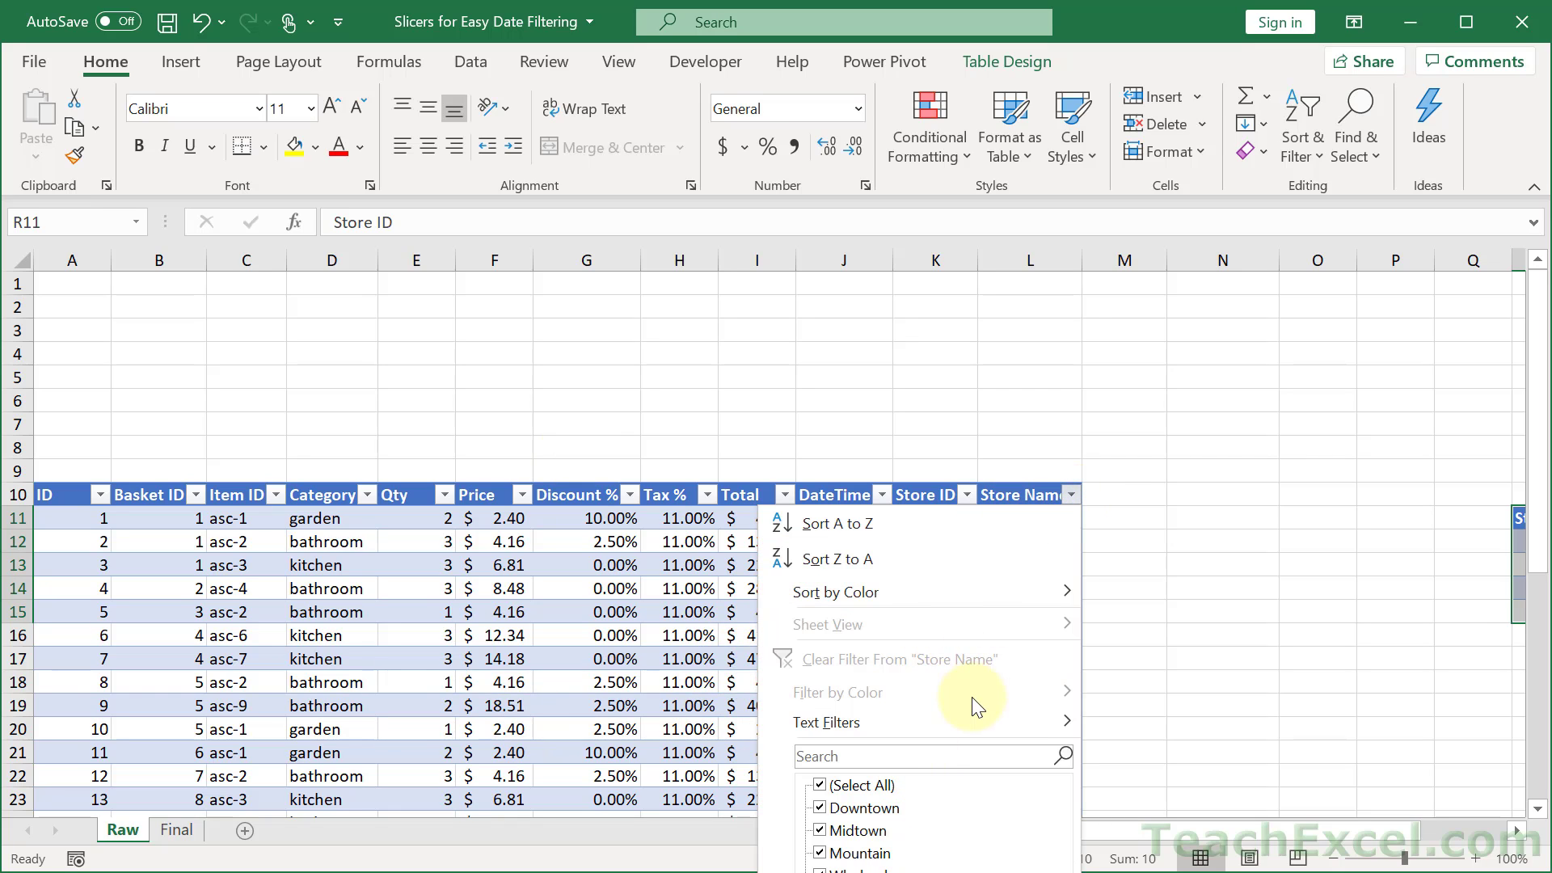
left_click(632, 589)
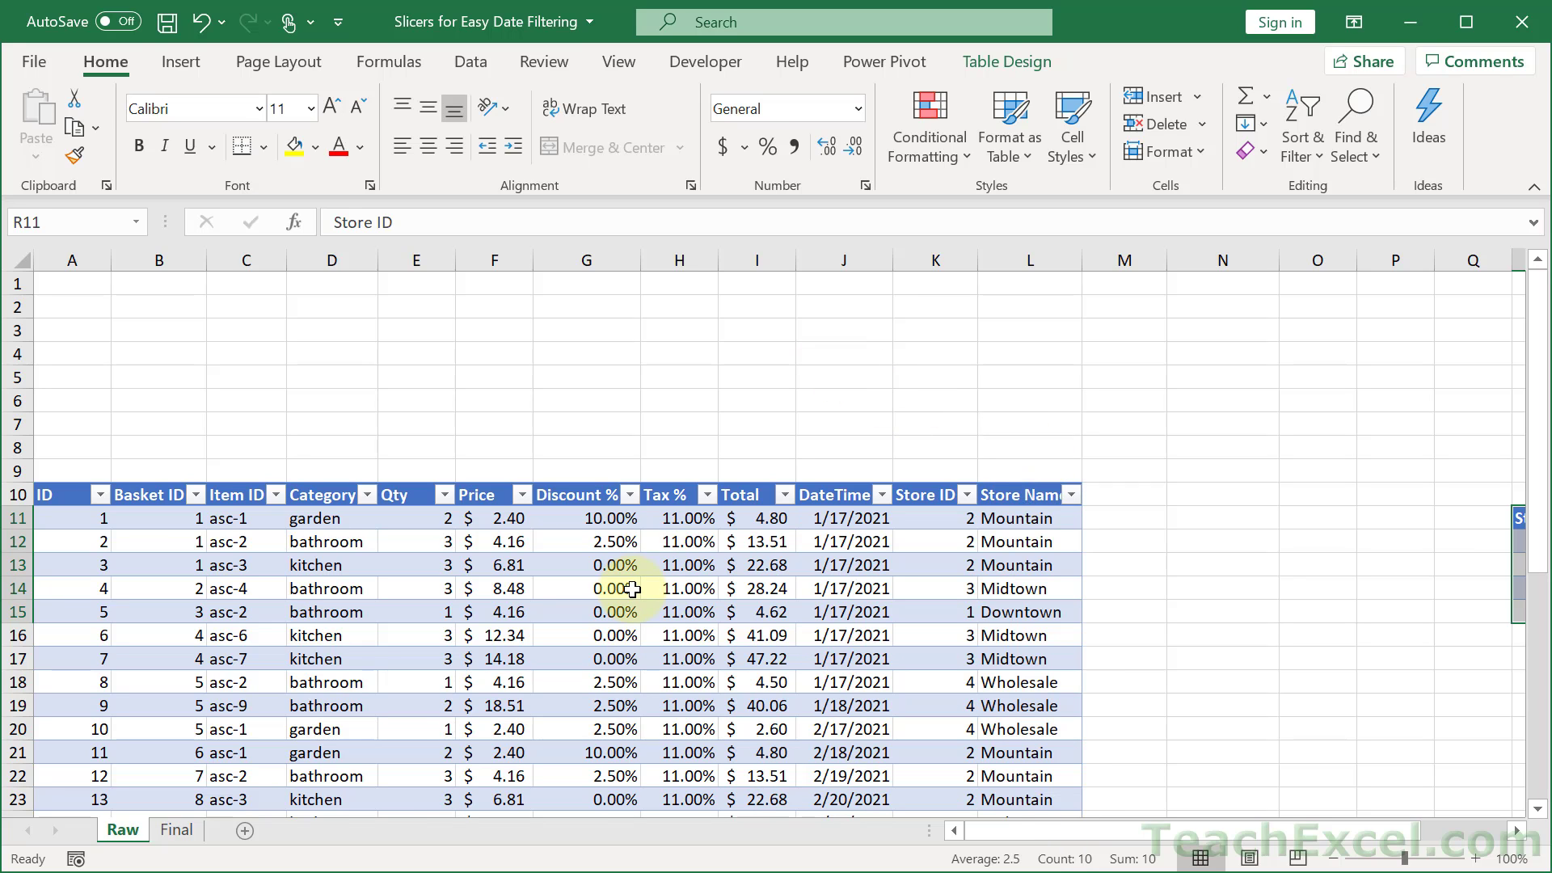
Insert slicers for the sales table's Category, Price, Total and Store Name fields
left_click(632, 589)
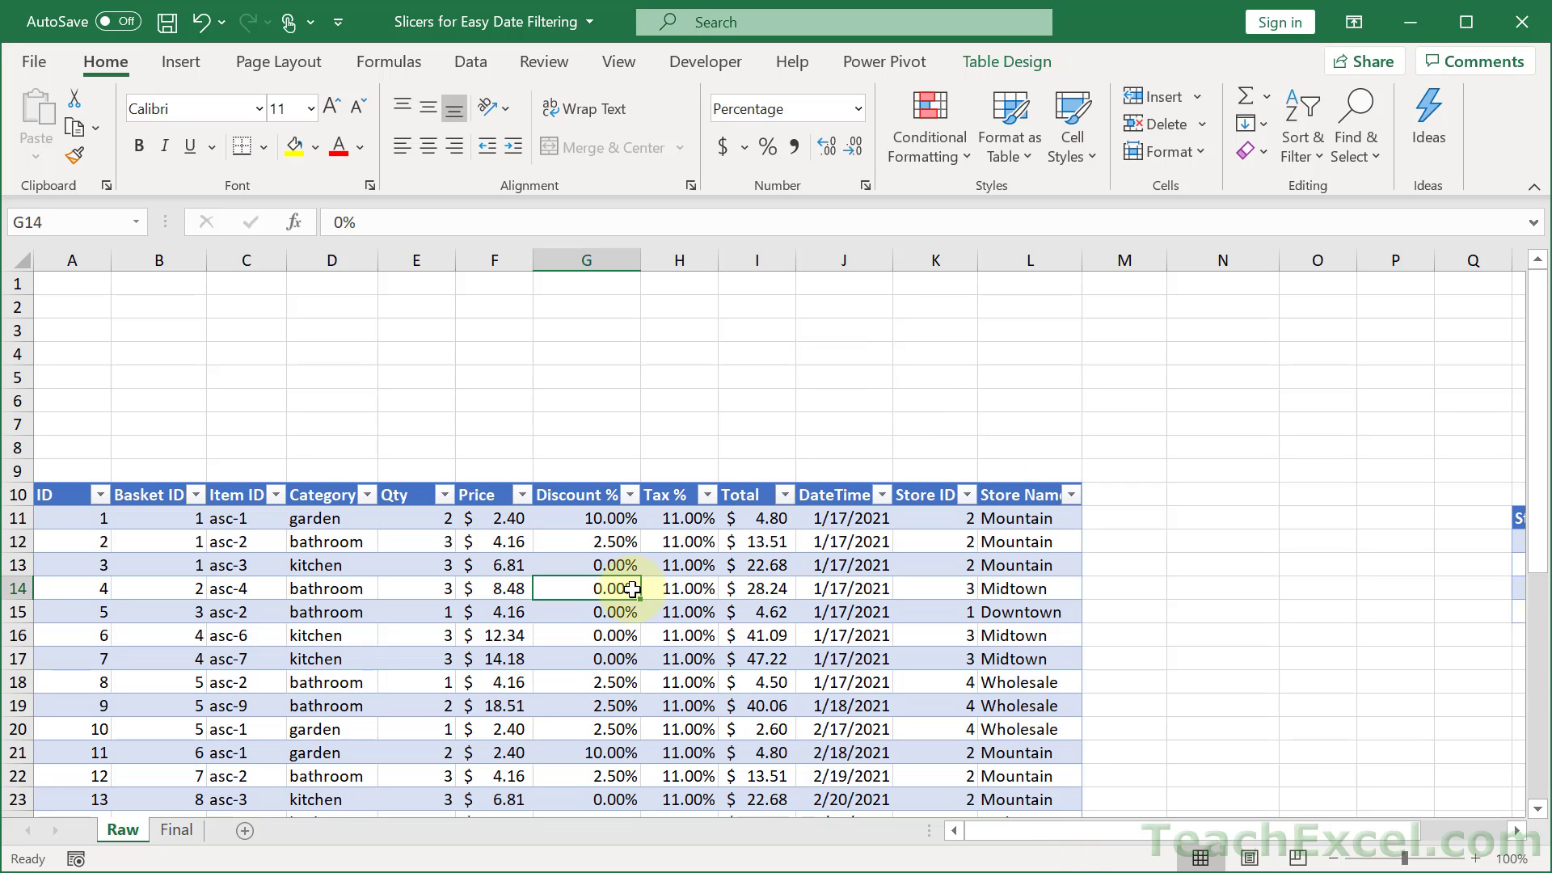
left_click(168, 58)
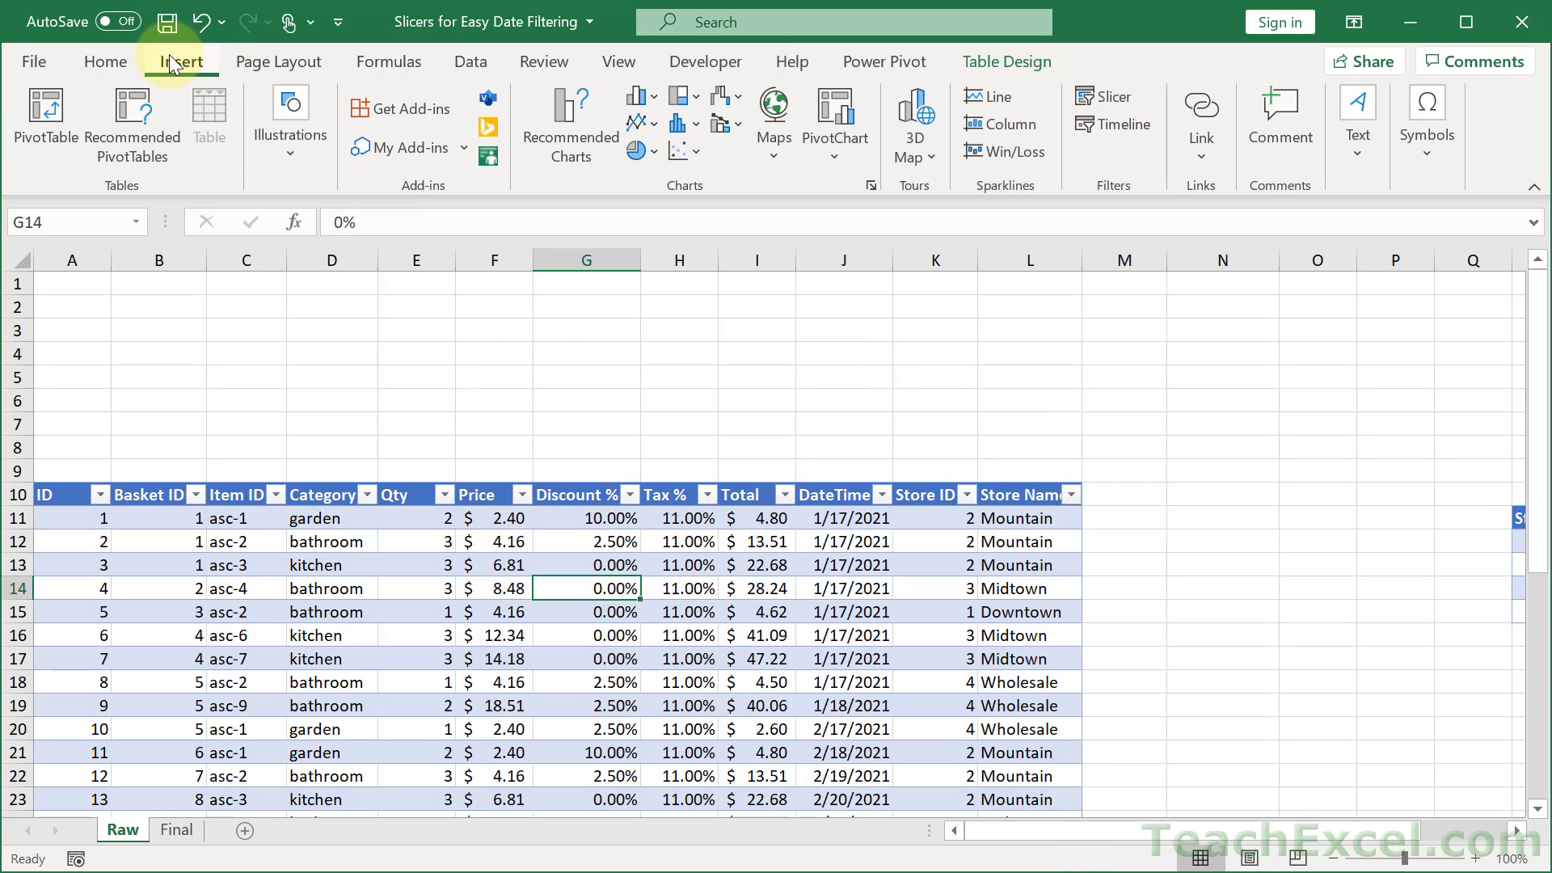
left_click(1120, 94)
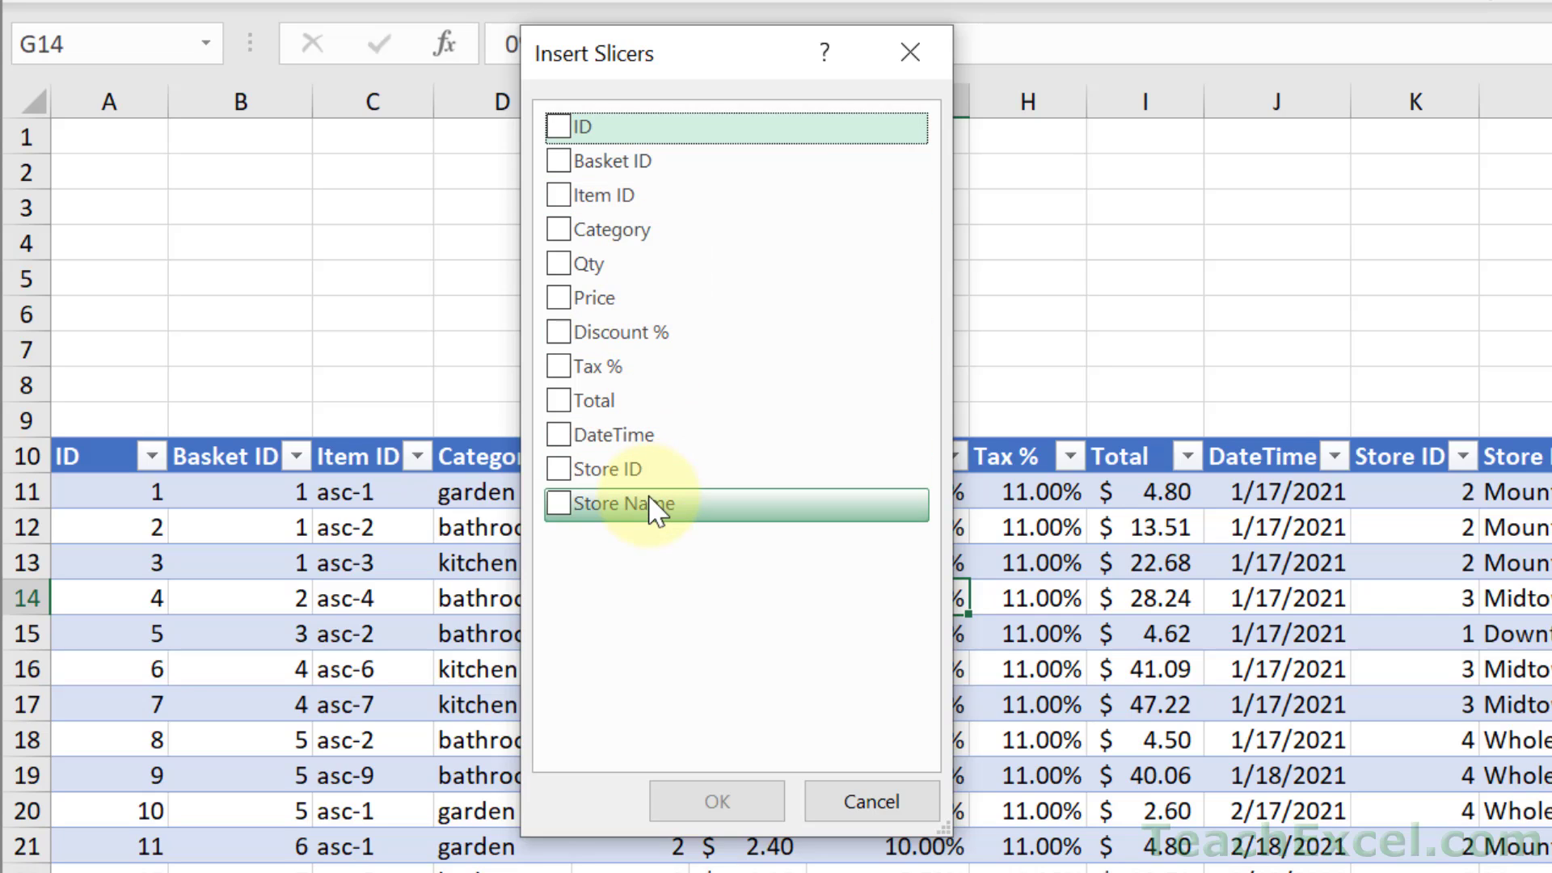
left_click(559, 505)
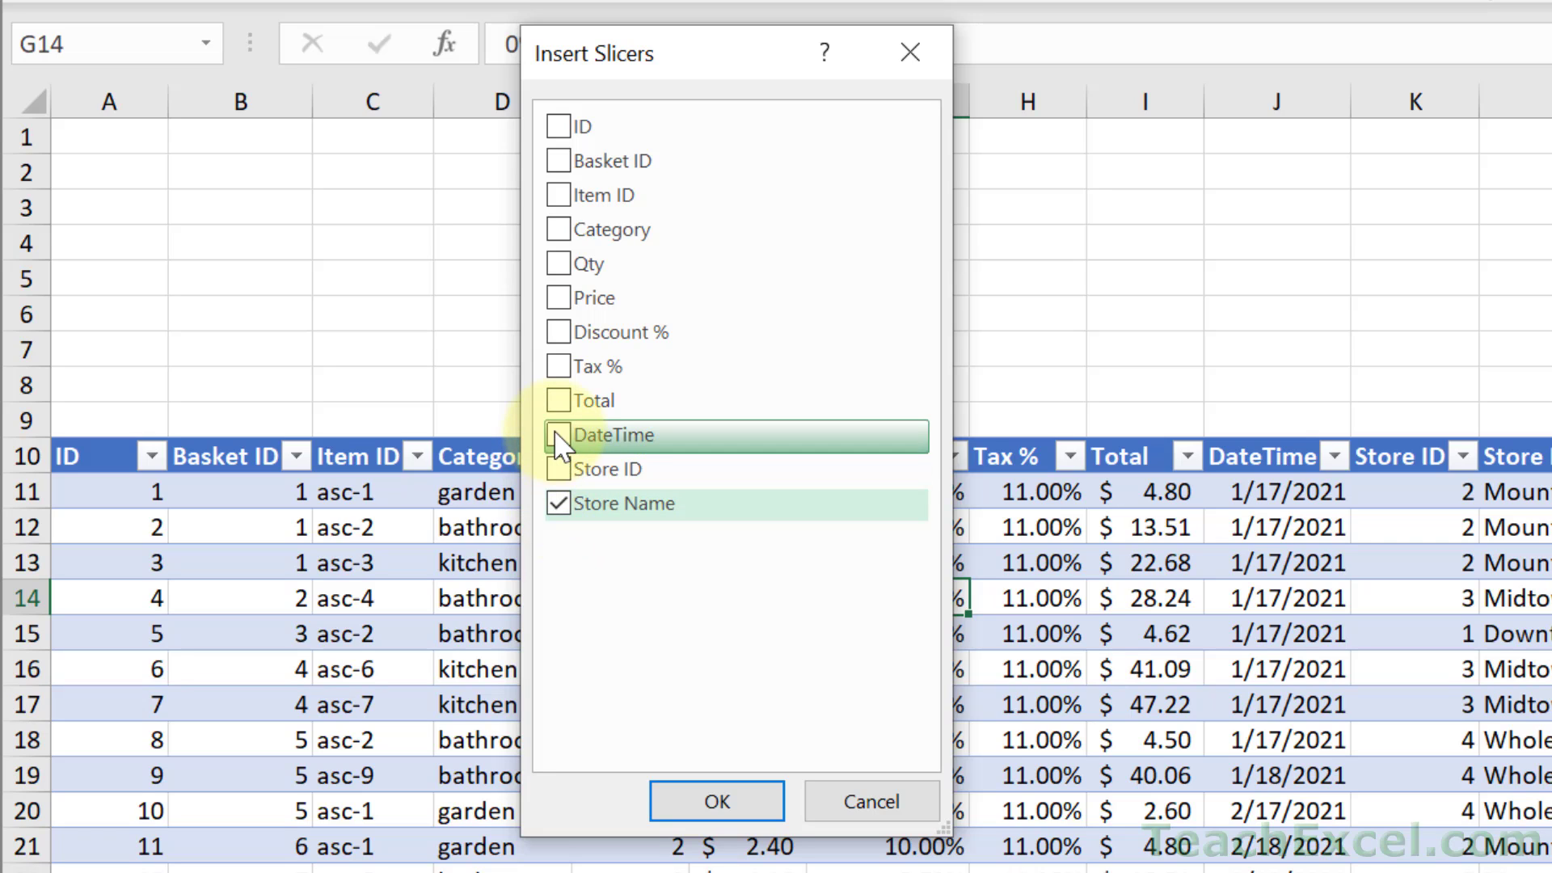
left_click(556, 401)
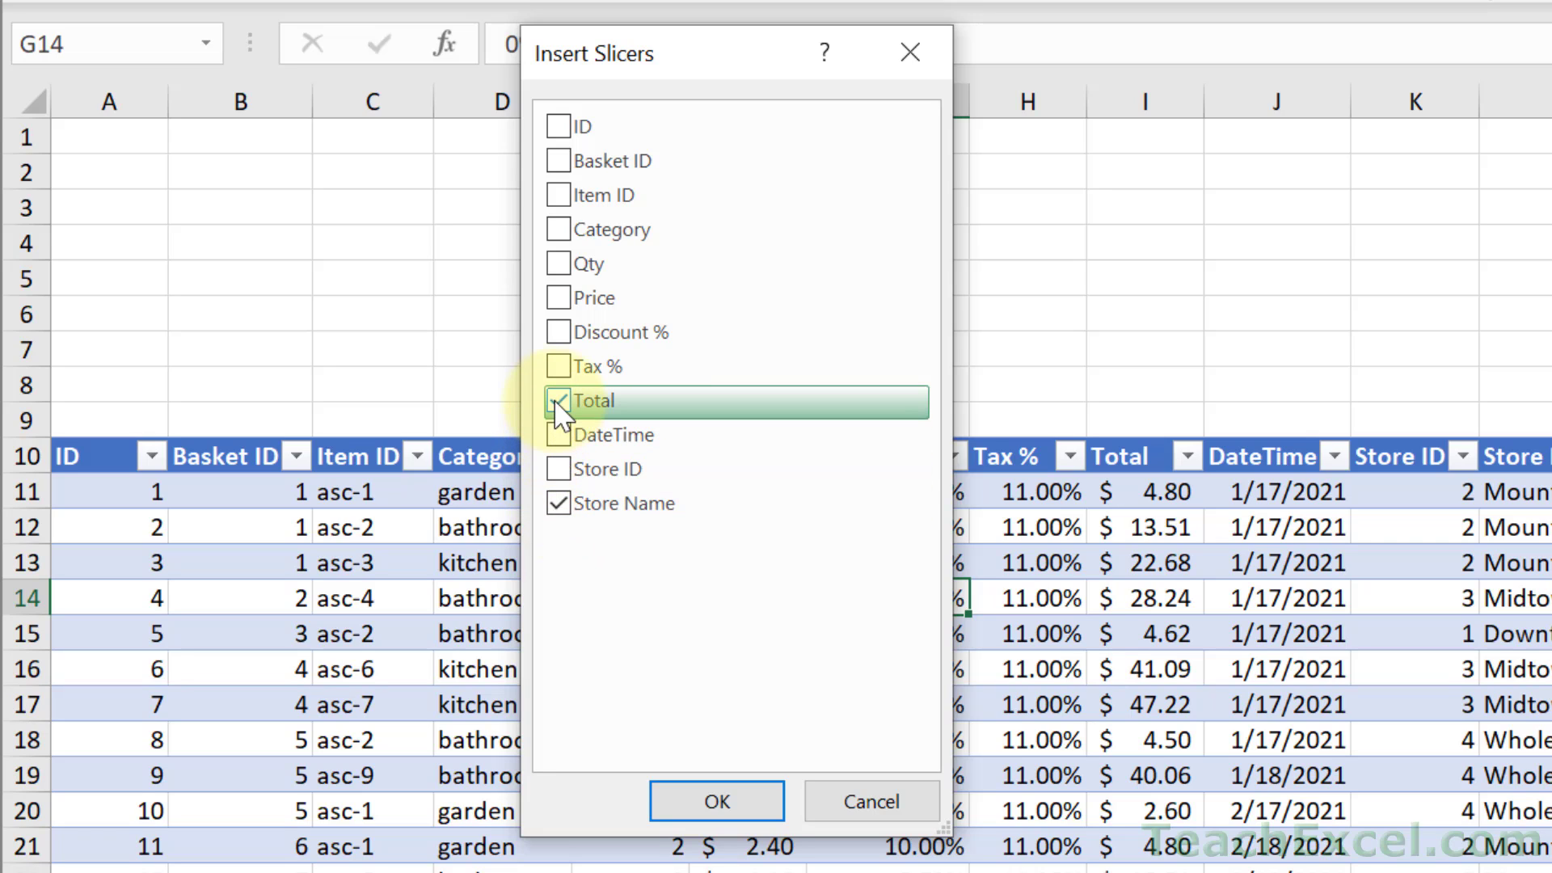
left_click(558, 299)
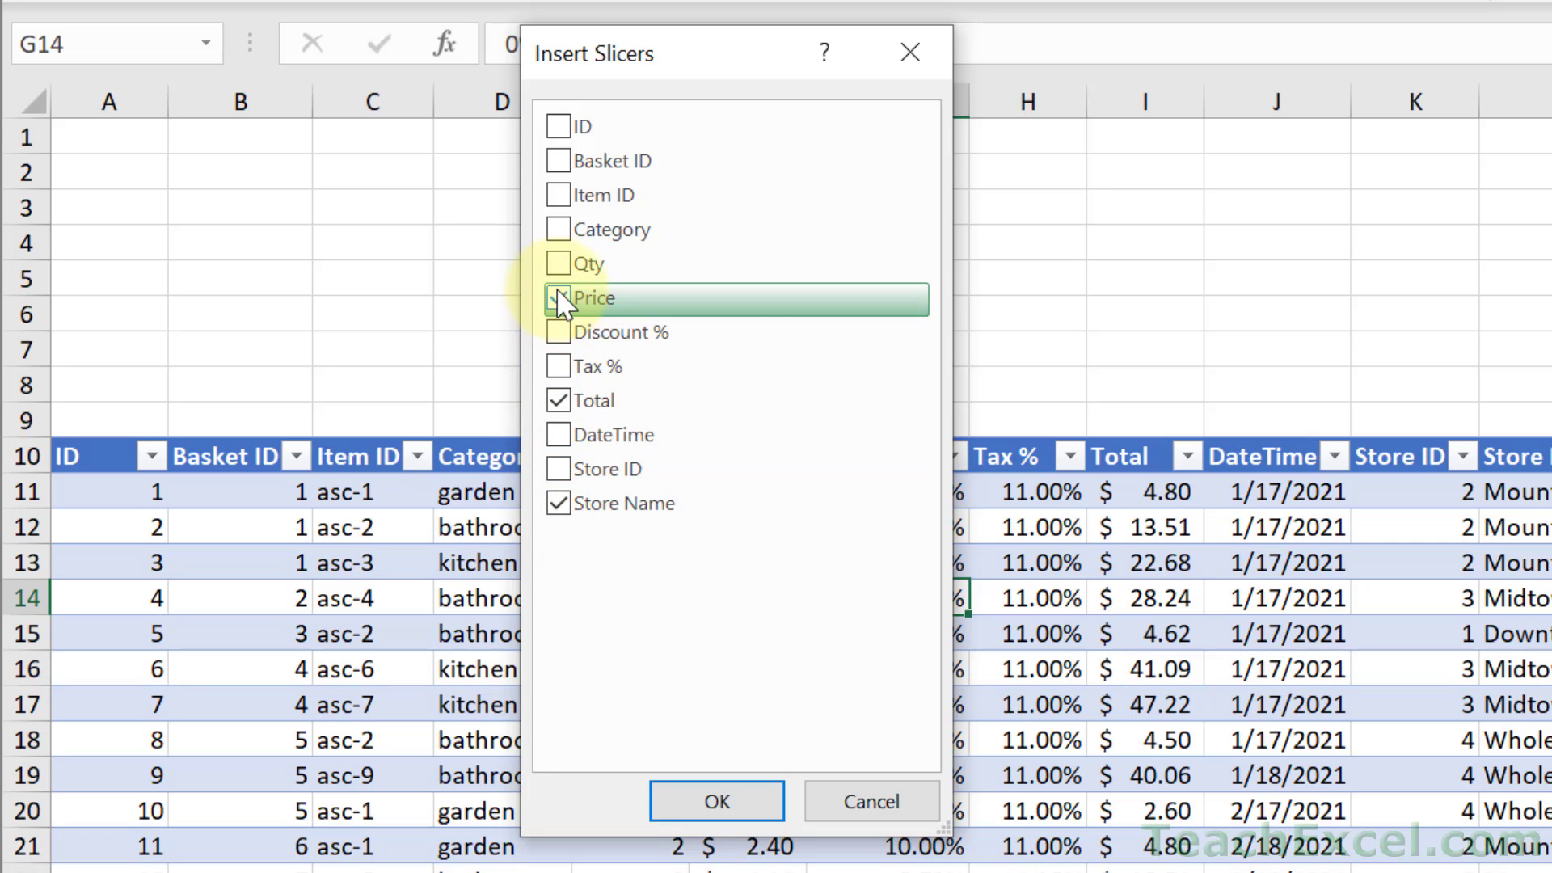
left_click(564, 230)
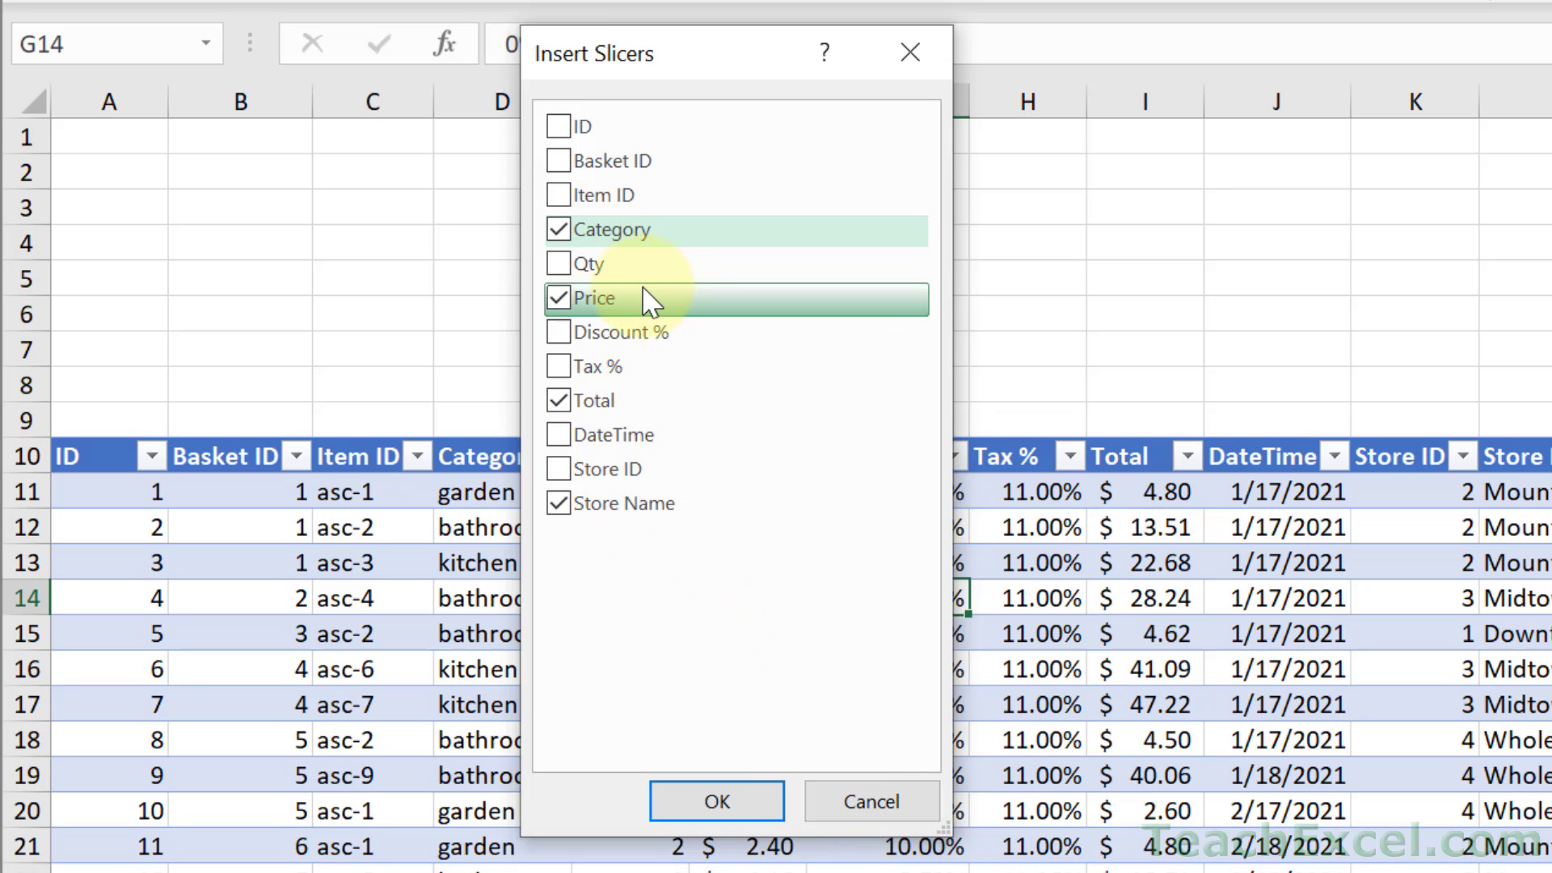
left_click(709, 777)
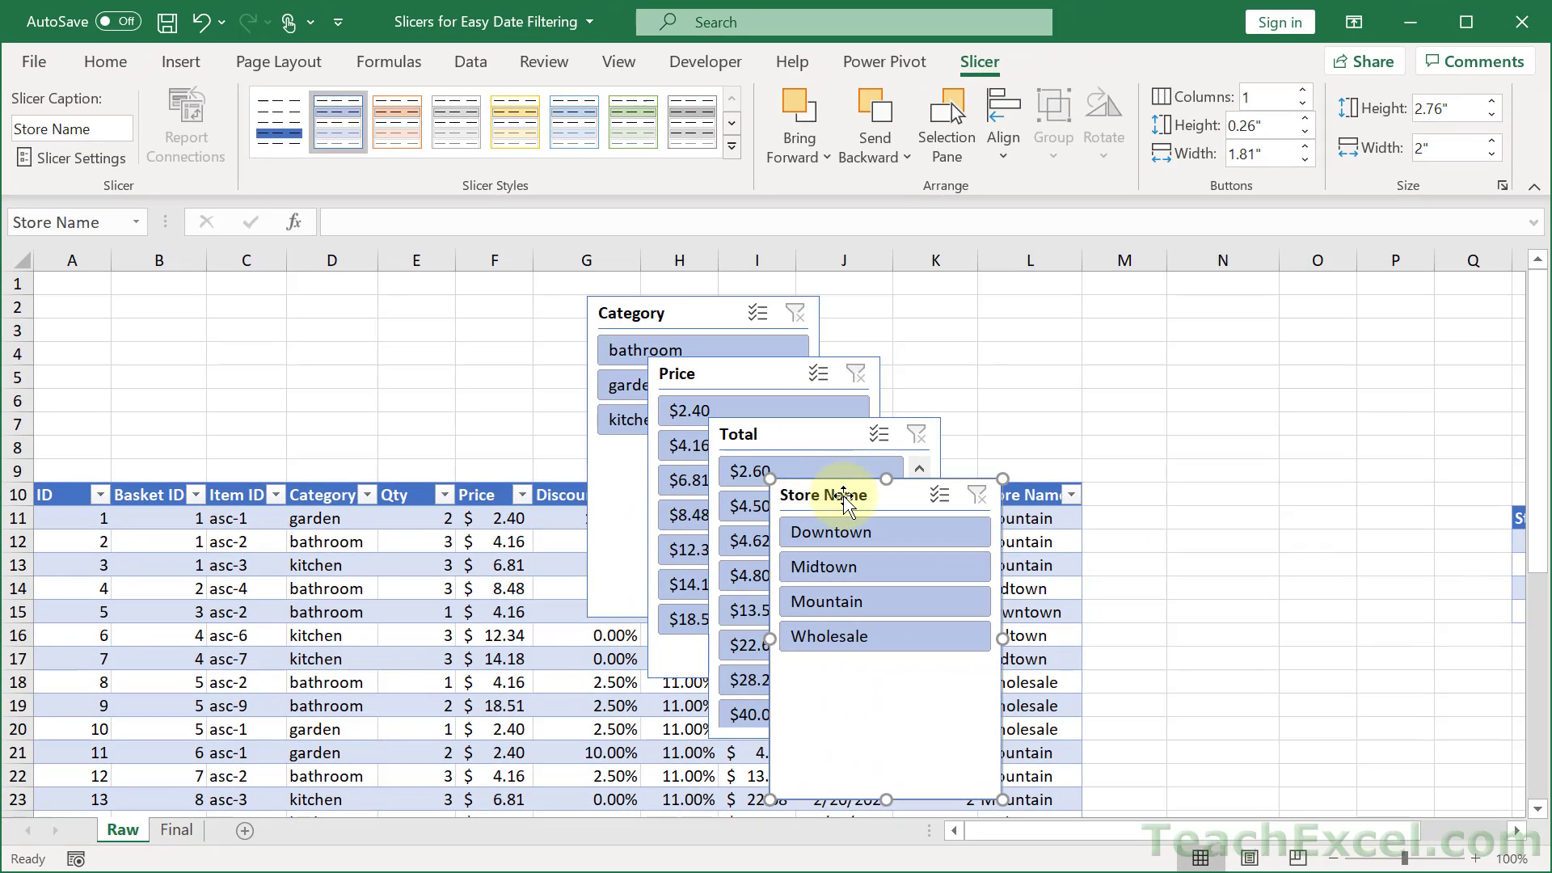
Spread the Store Name, Total, Price and Category slicers apart across the sheet so each one's options can be read
left_click_drag(1293, 466, 498, 267)
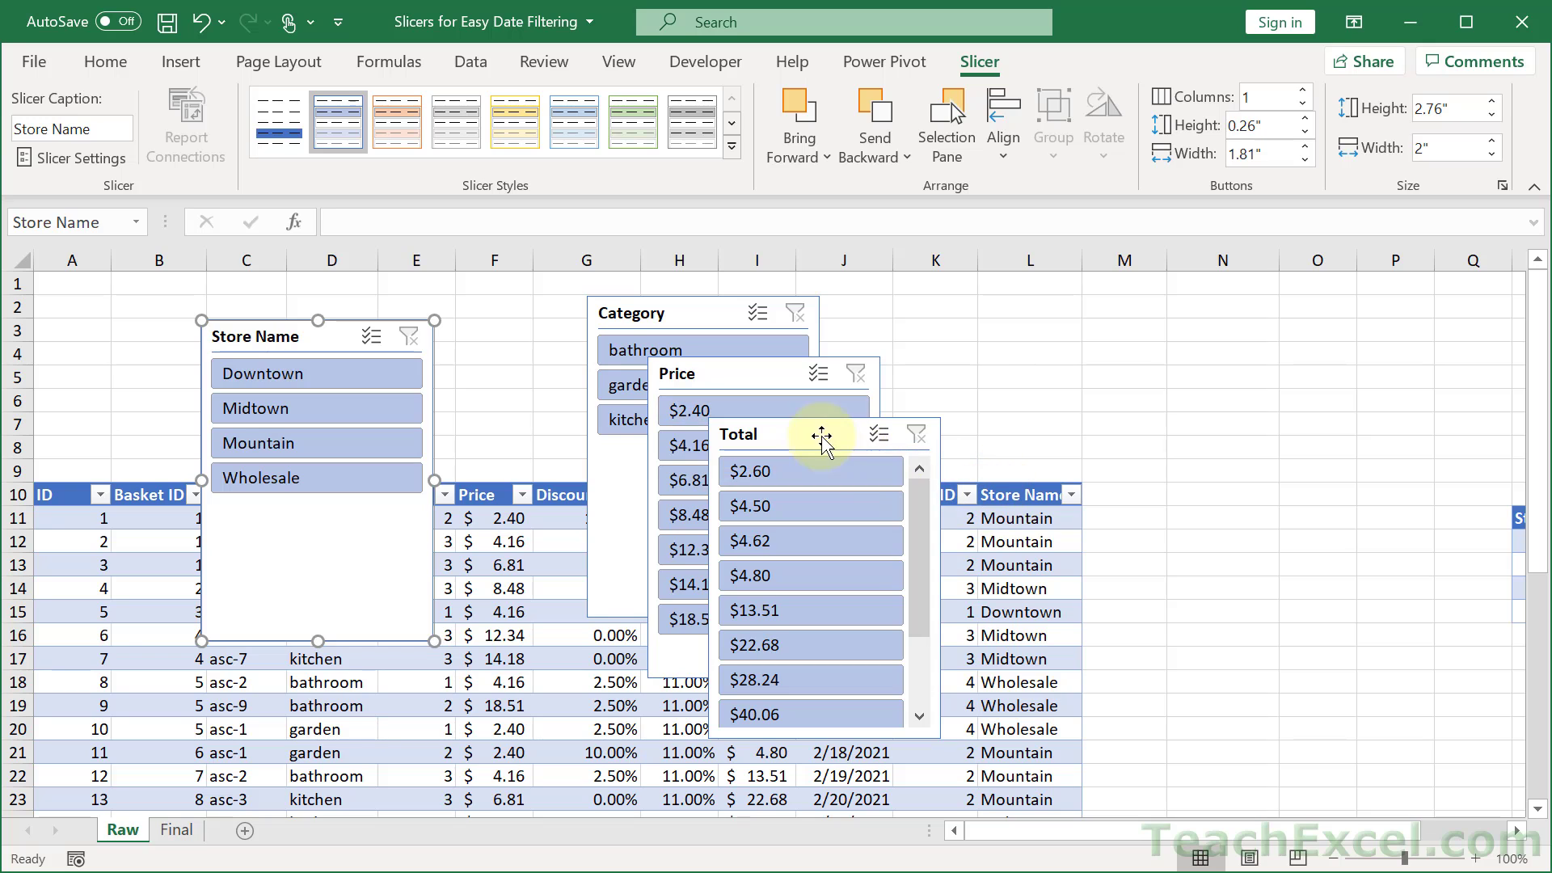
left_click_drag(821, 439, 1148, 407)
left_click_drag(753, 380, 930, 376)
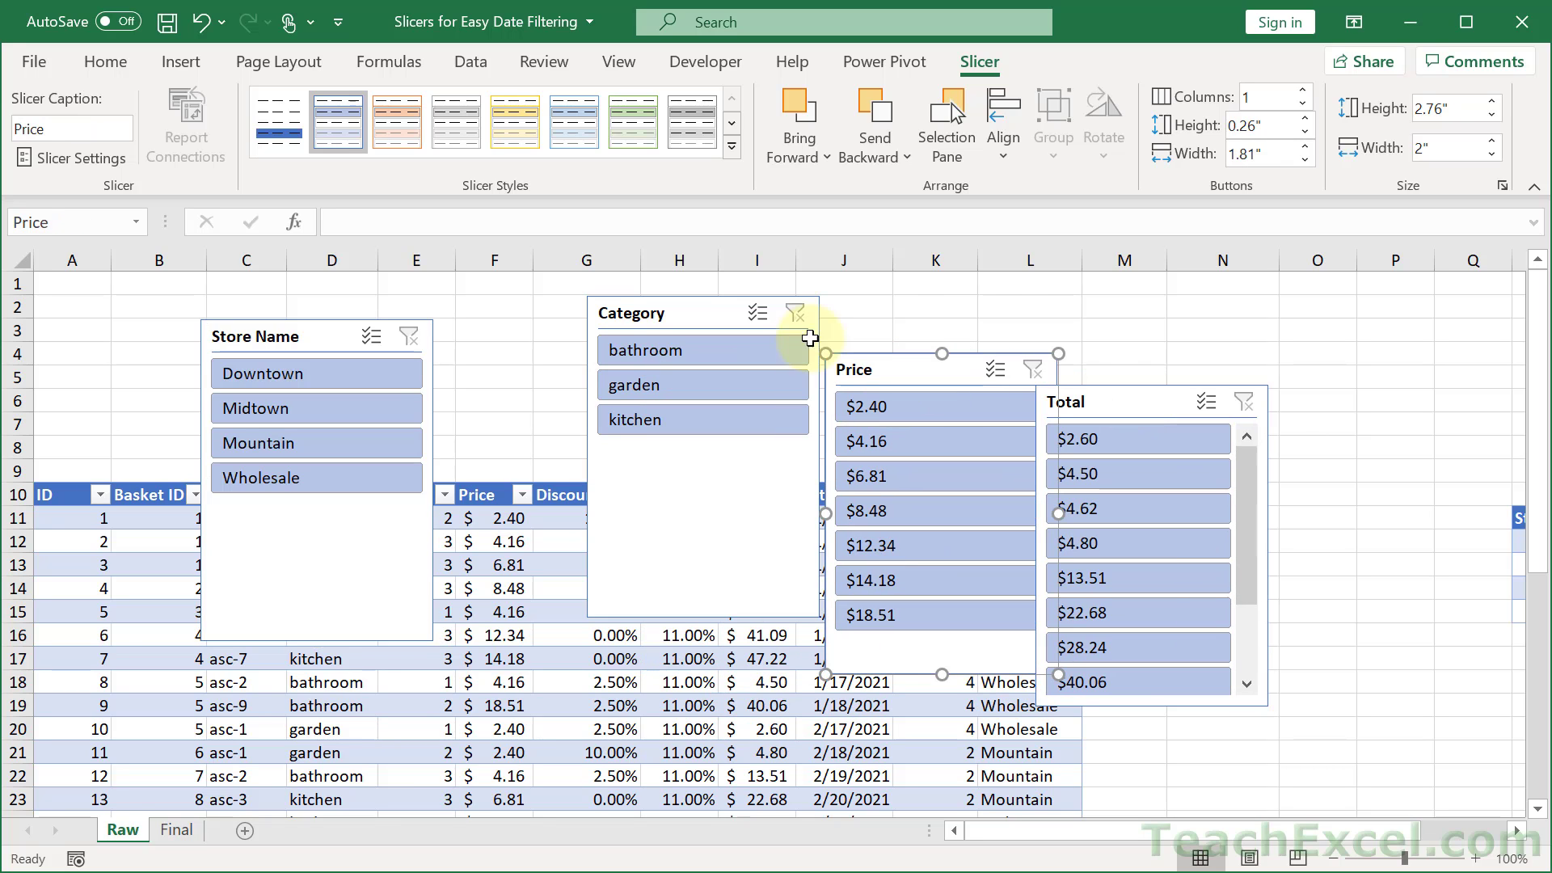
left_click_drag(703, 312, 585, 347)
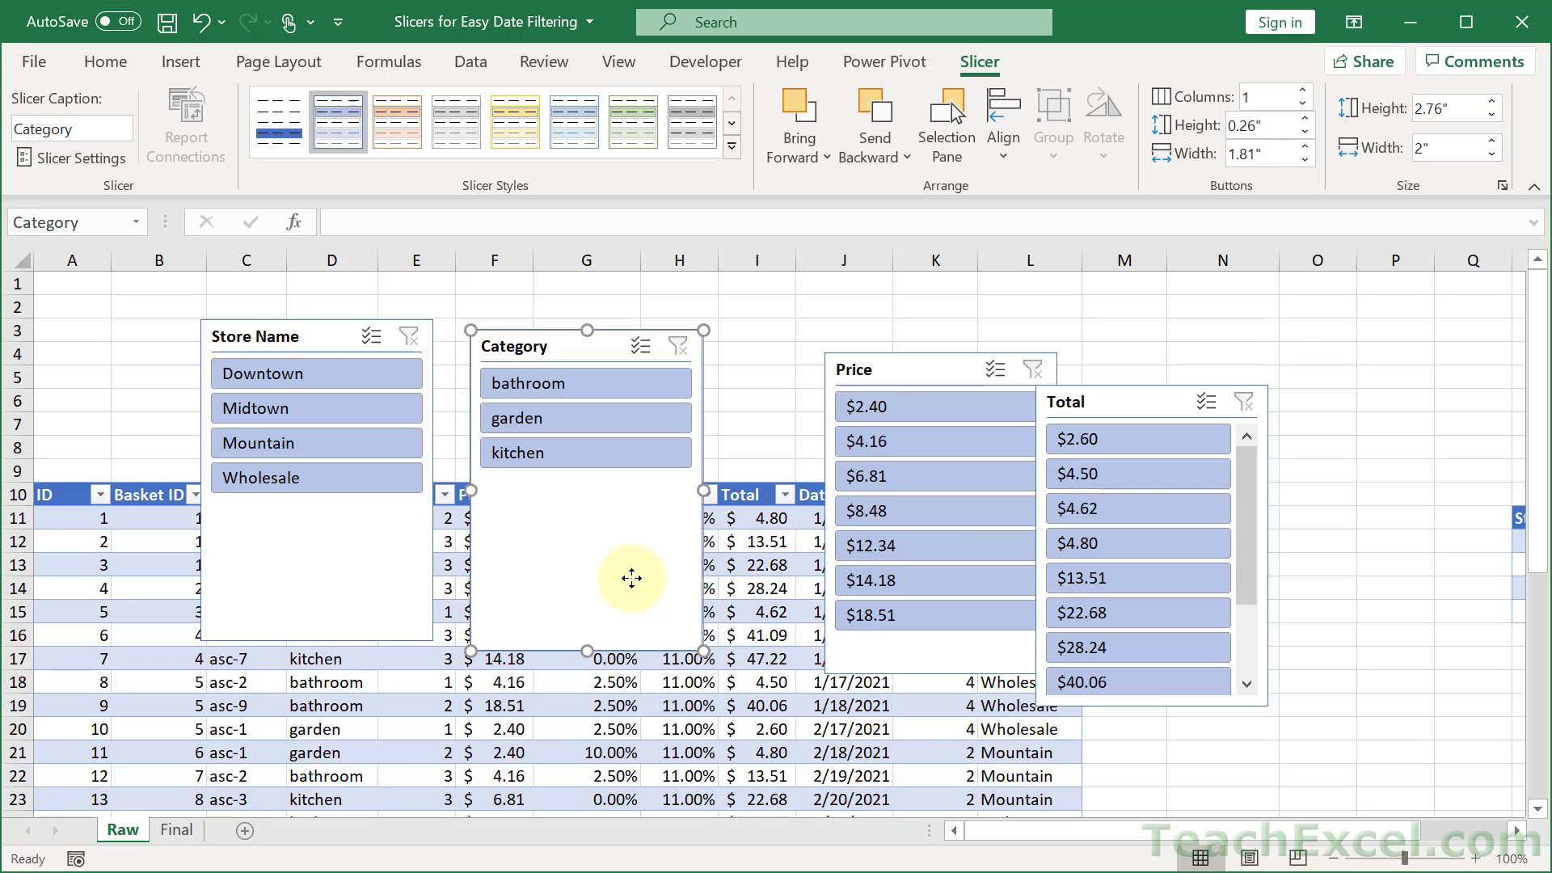
Delete the Category, Price and Total slicers, keeping only the Store Name slicer
key("Delete")
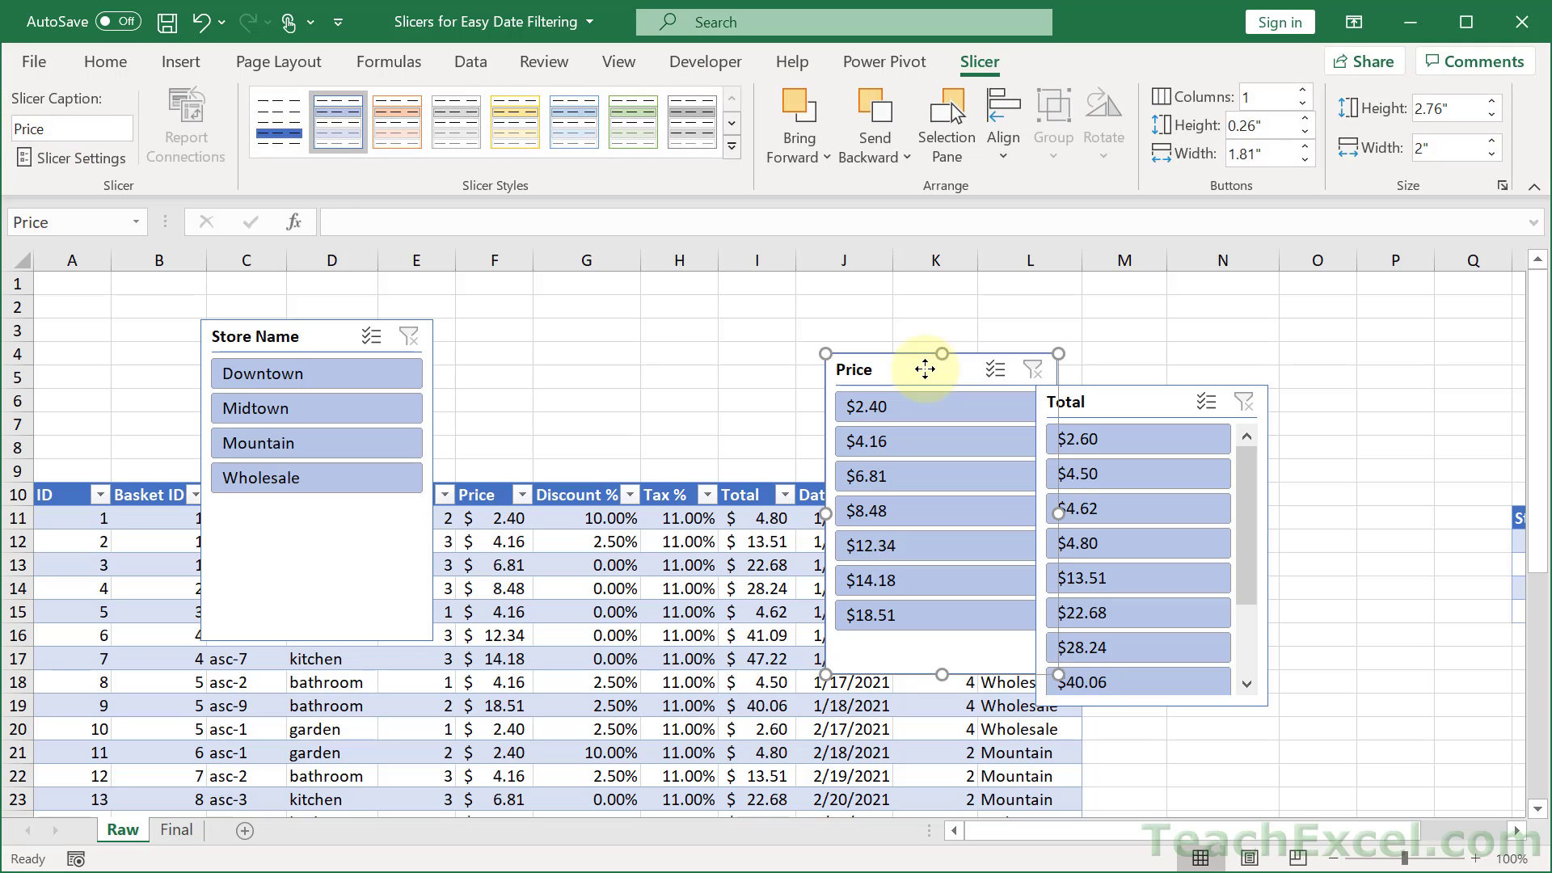
key("Delete")
left_click(1134, 400)
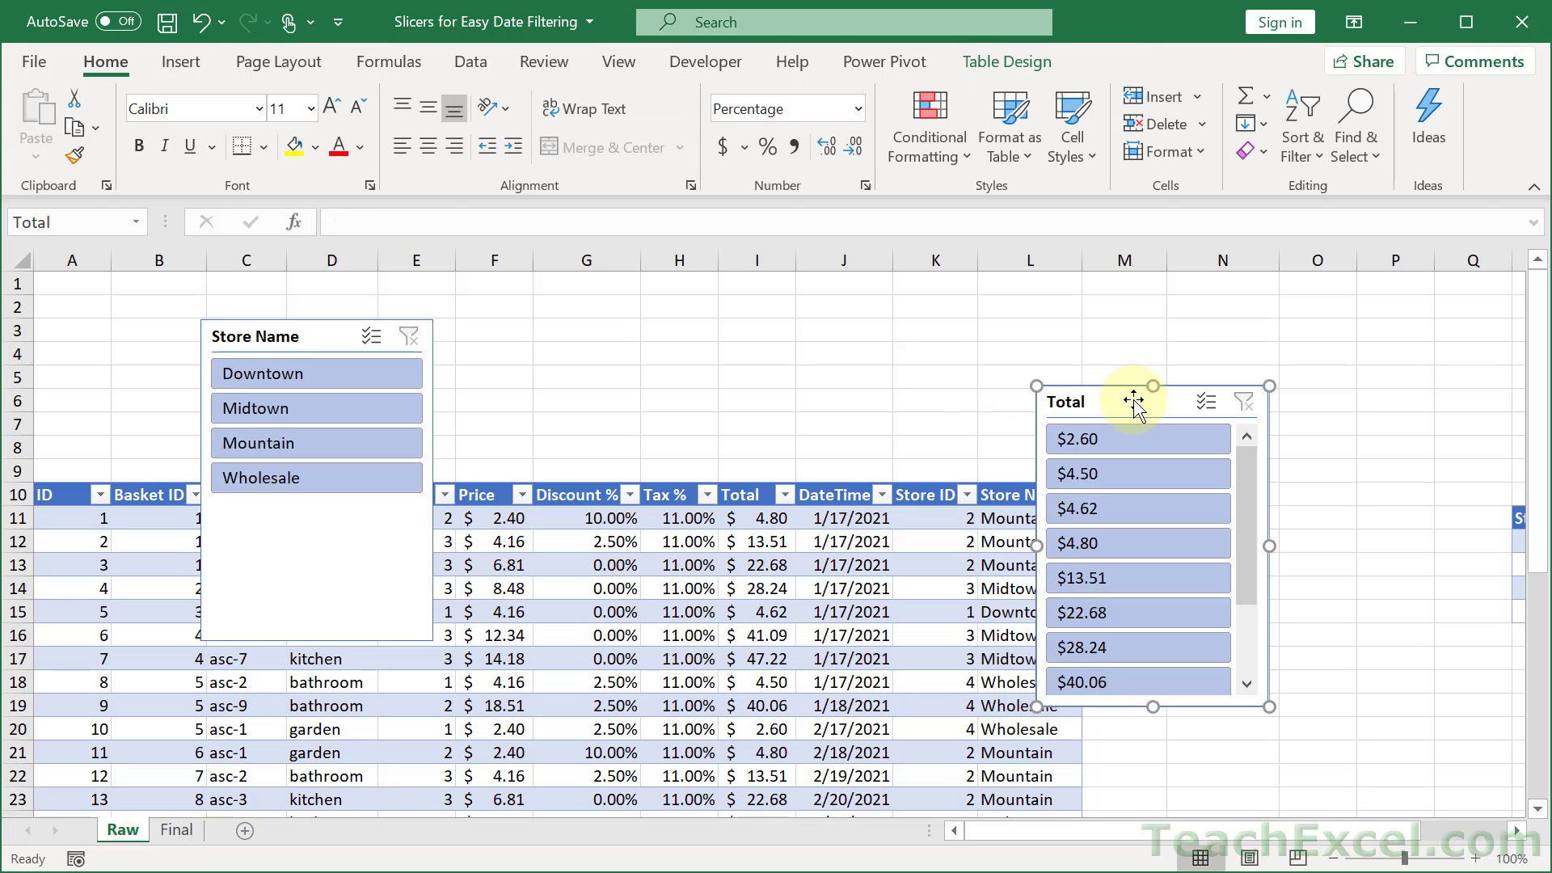
key("Delete")
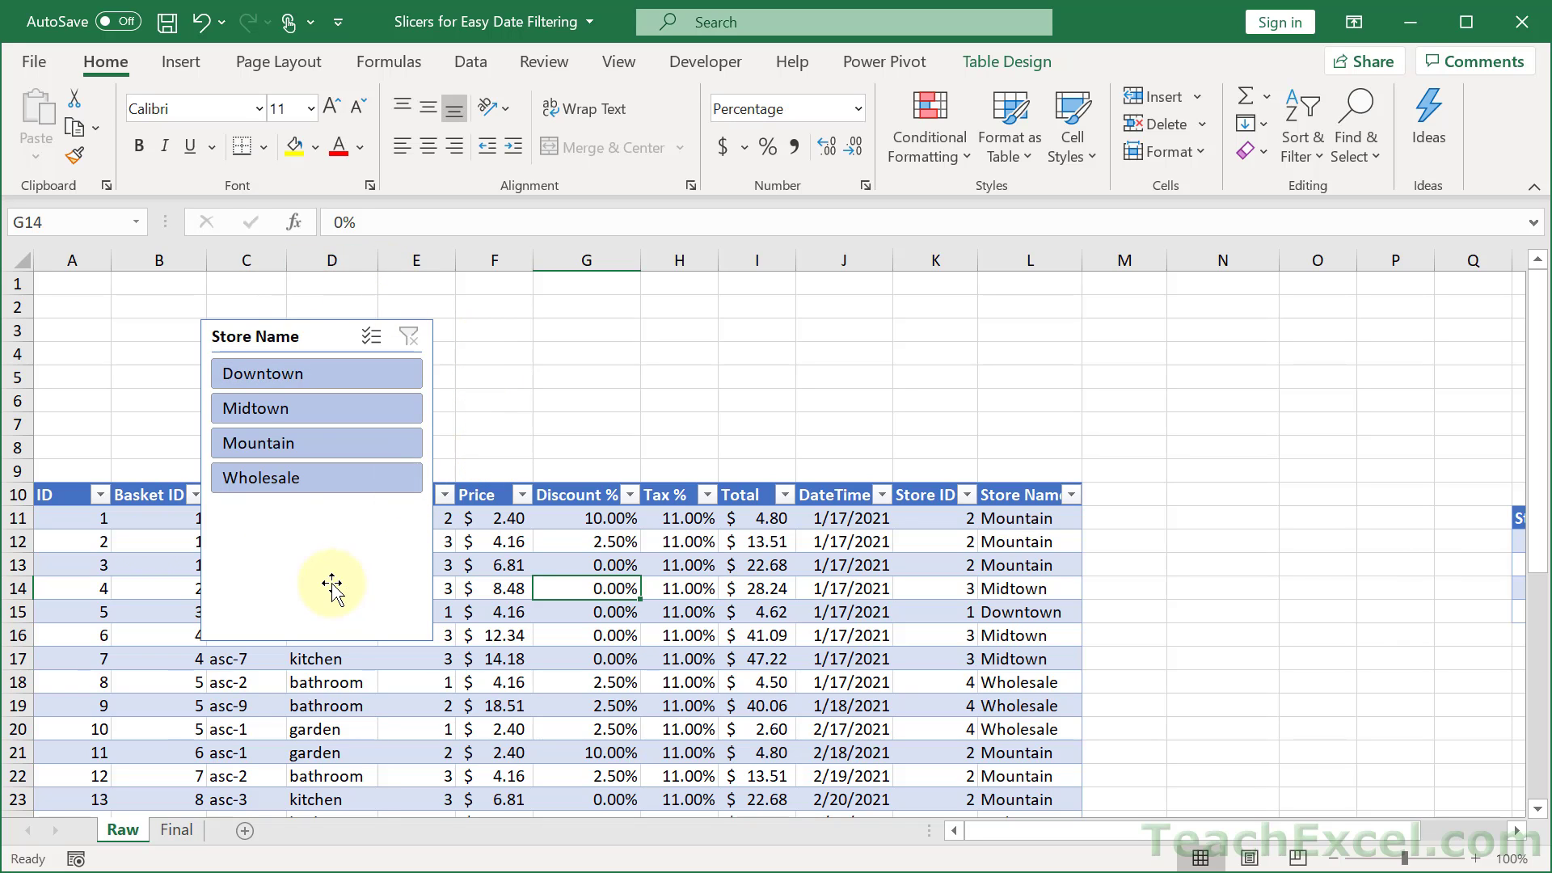
Move the Store Name slicer up to row 2 over columns B to D and shorten it to about 1.37" so it clears the table
left_click_drag(314, 334, 226, 310)
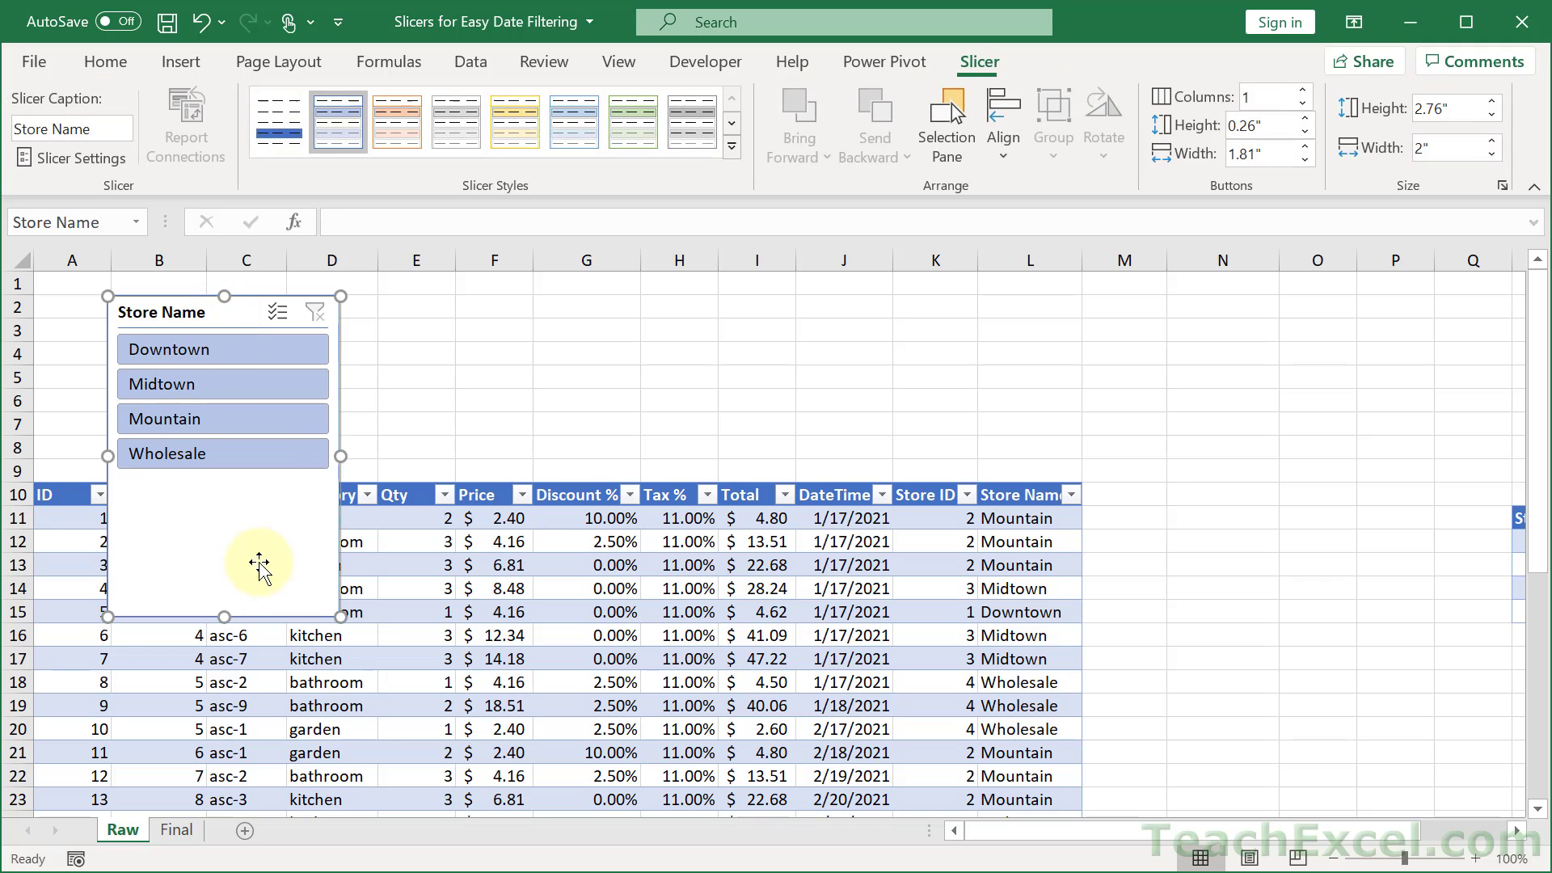
left_click_drag(222, 614, 218, 455)
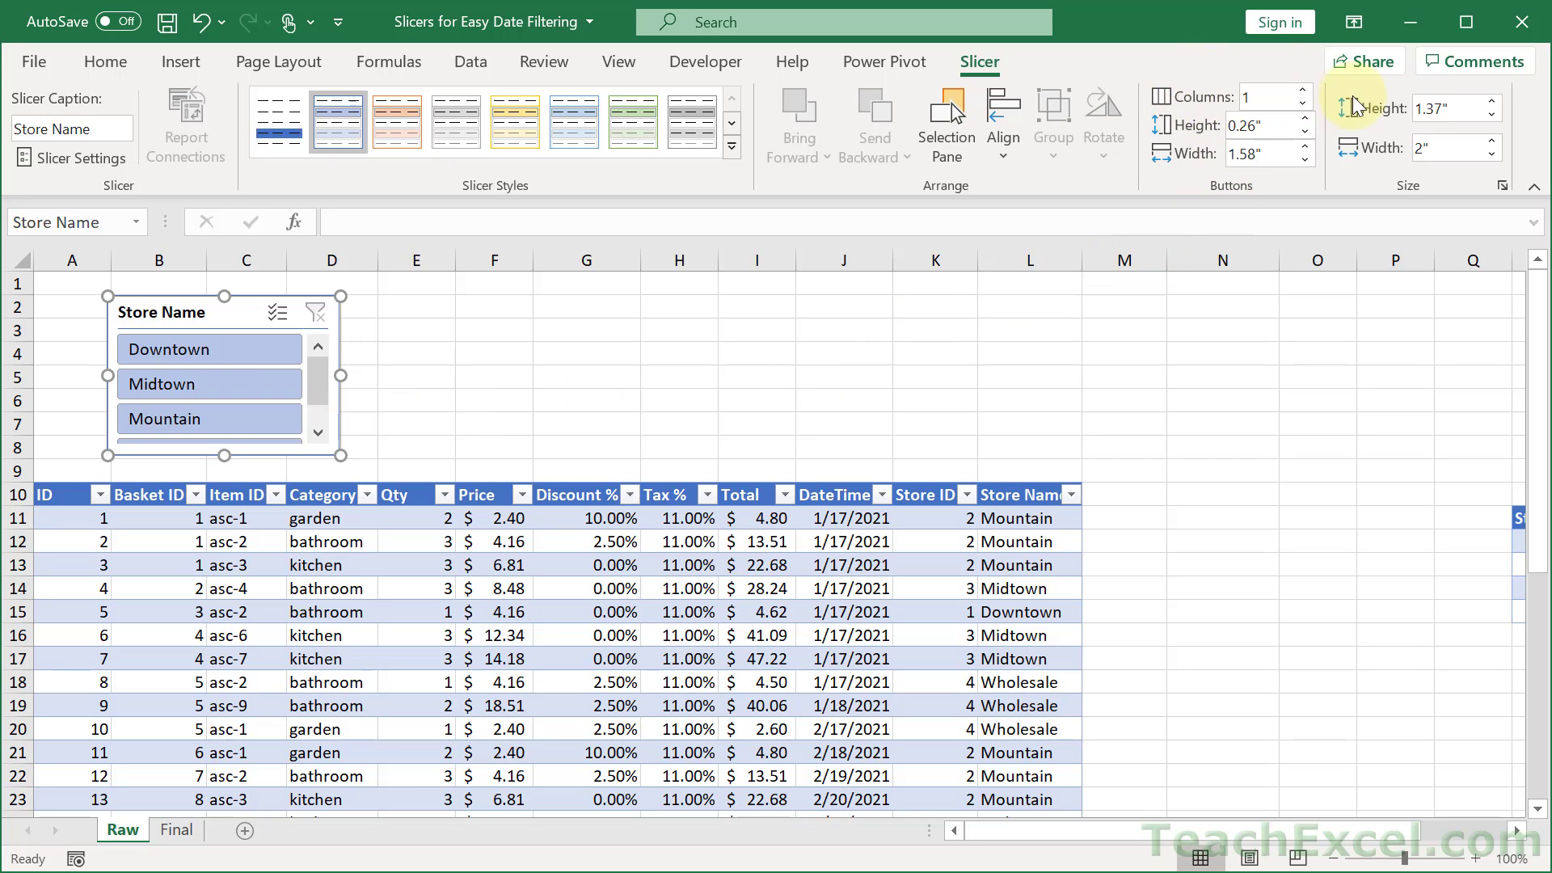
Try a four-column button layout for the Store Name slicer and enlarge it to about 2.96" high by 4.71" wide
left_click(1305, 90)
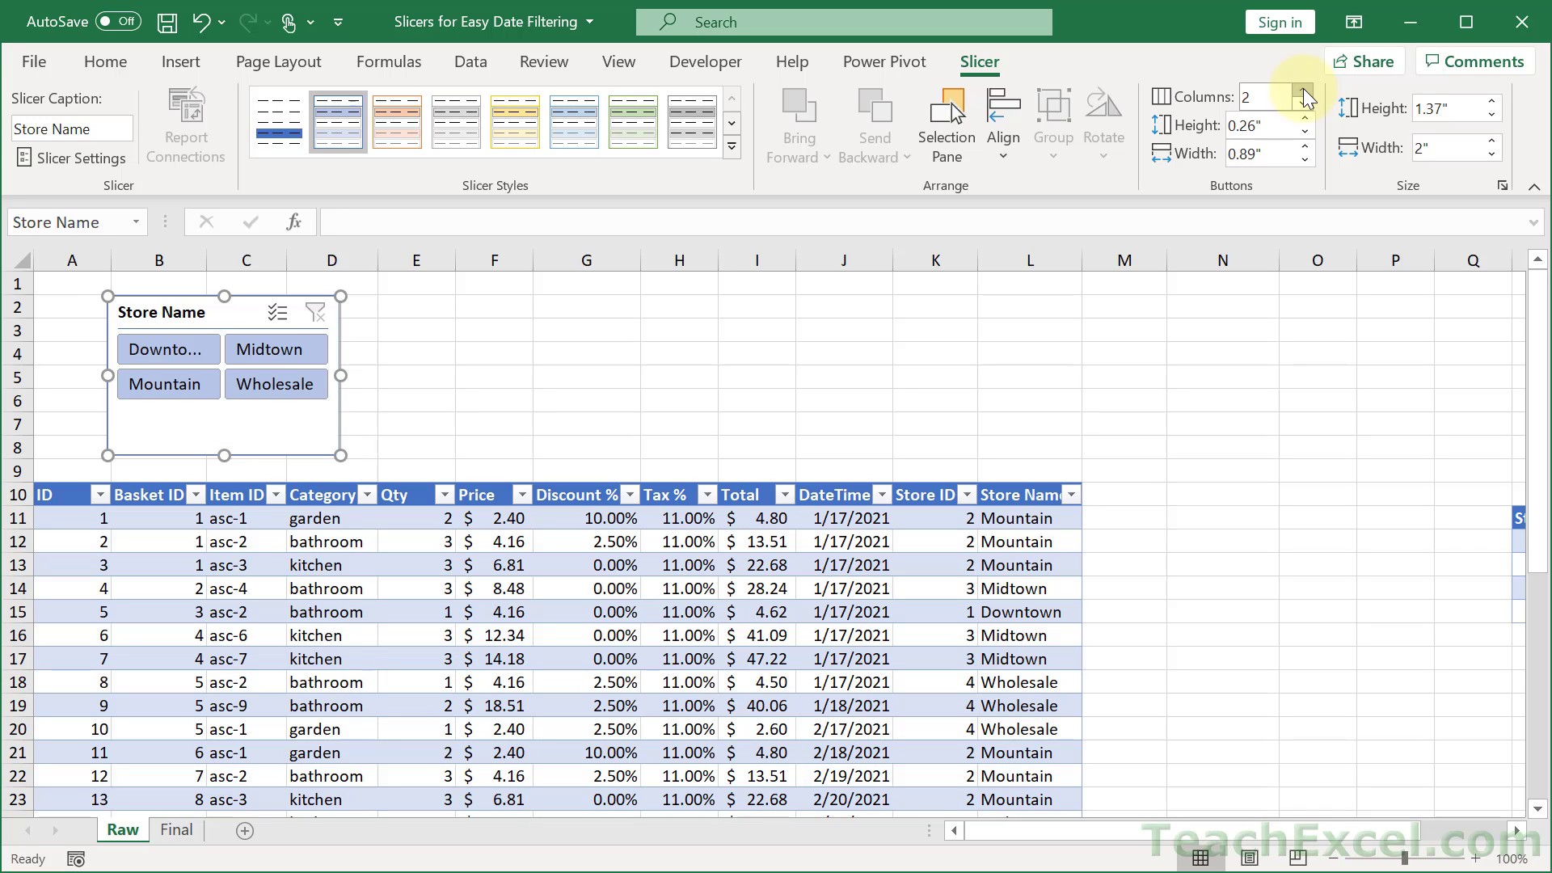
left_click(1304, 92)
left_click(1305, 92)
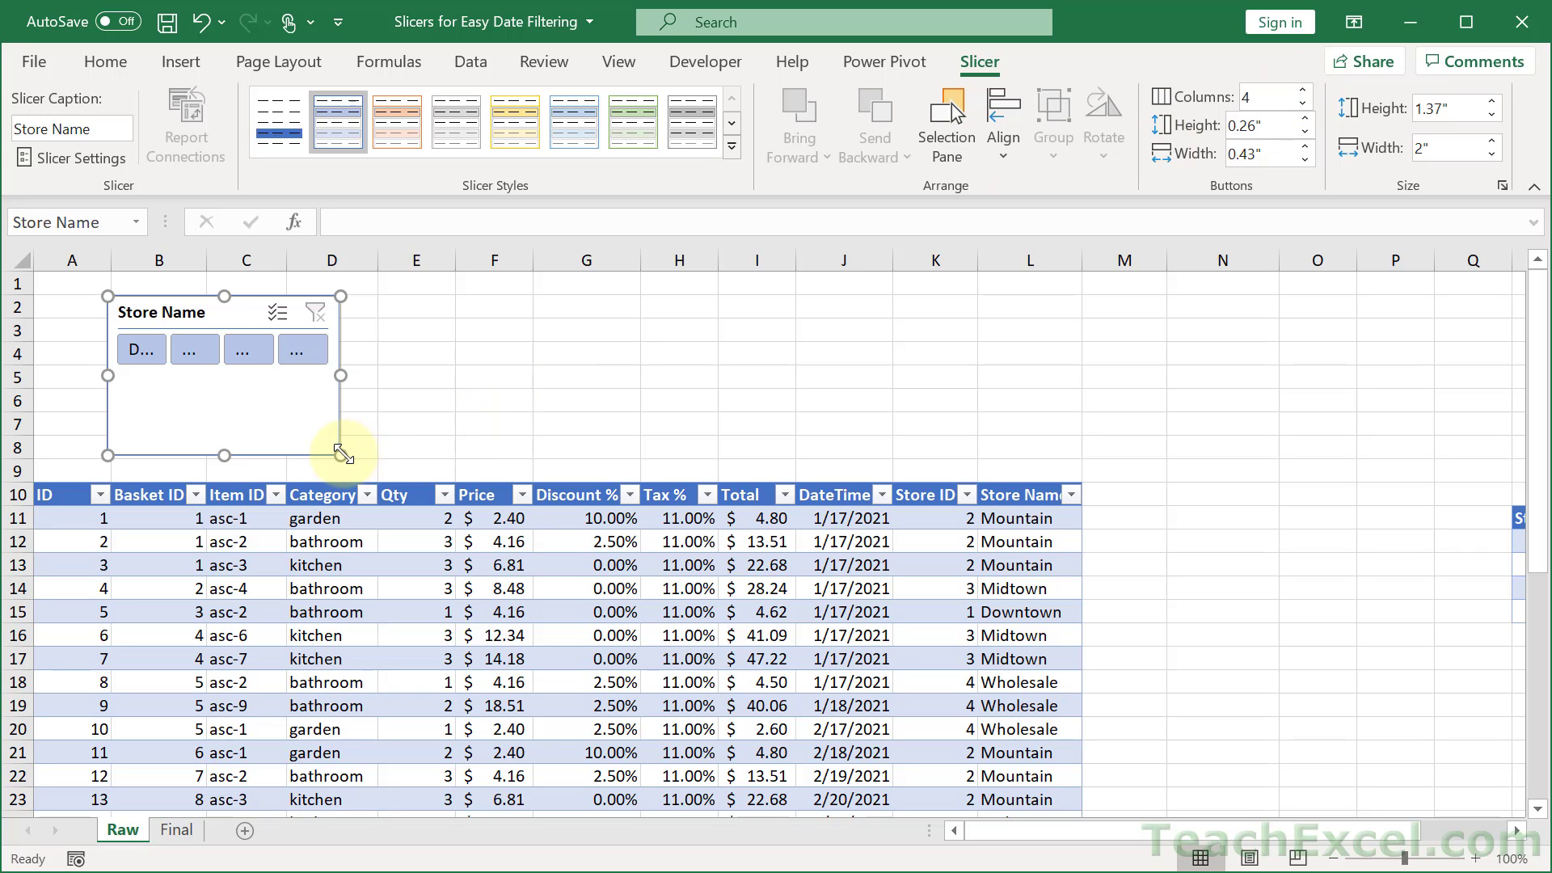
left_click_drag(340, 455, 655, 640)
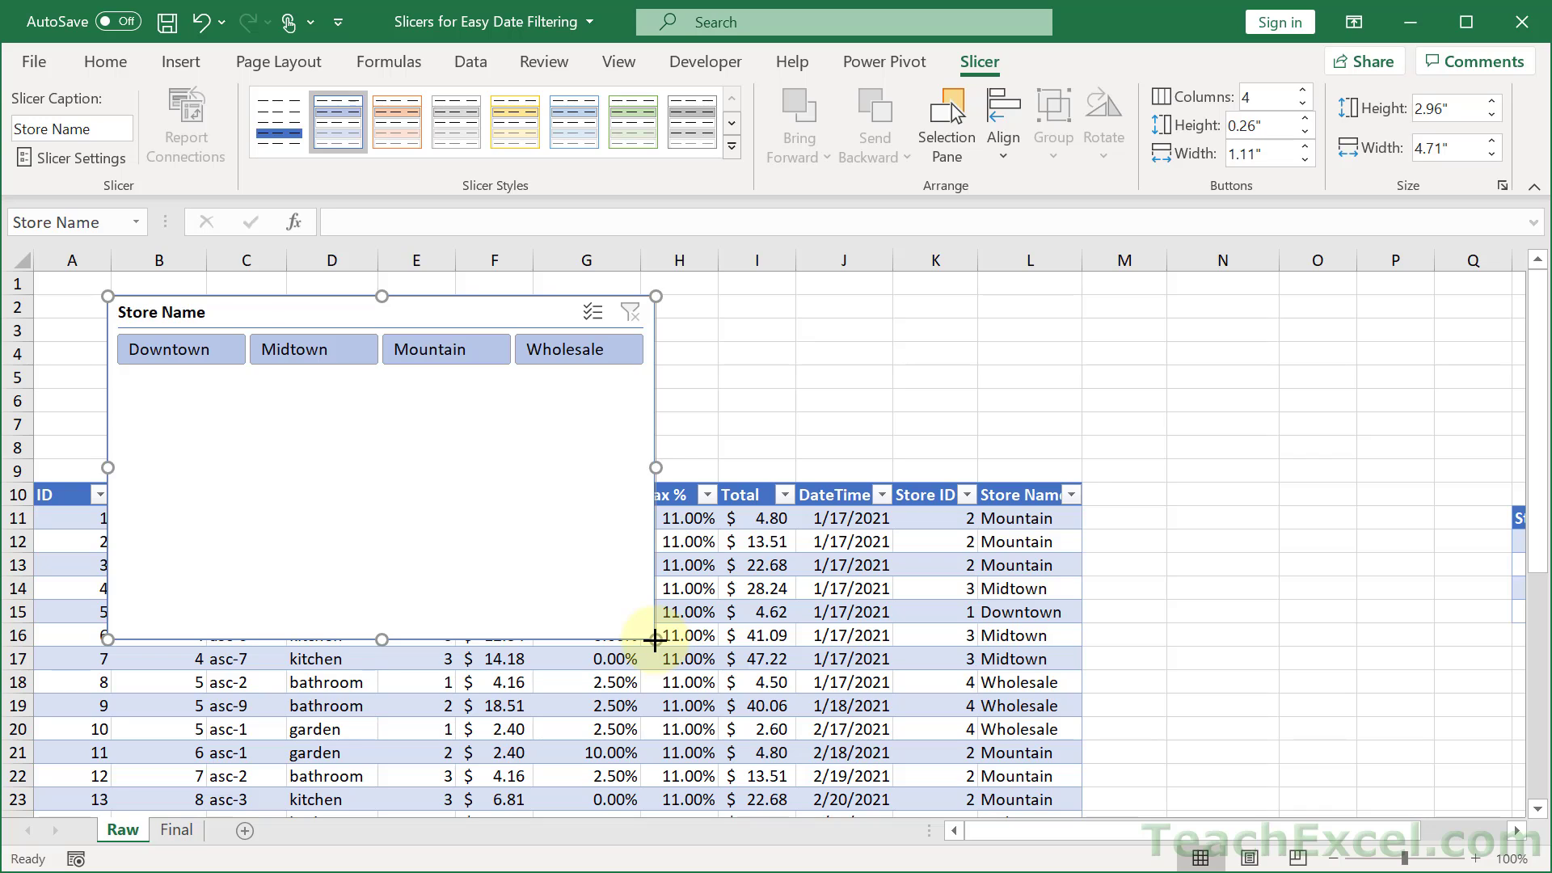
Undo the Store Name slicer's enlargement and four-column layout, restoring the single column at 1.37" height
key("ctrl+z")
key("ctrl+z")
key("ctrl+z")
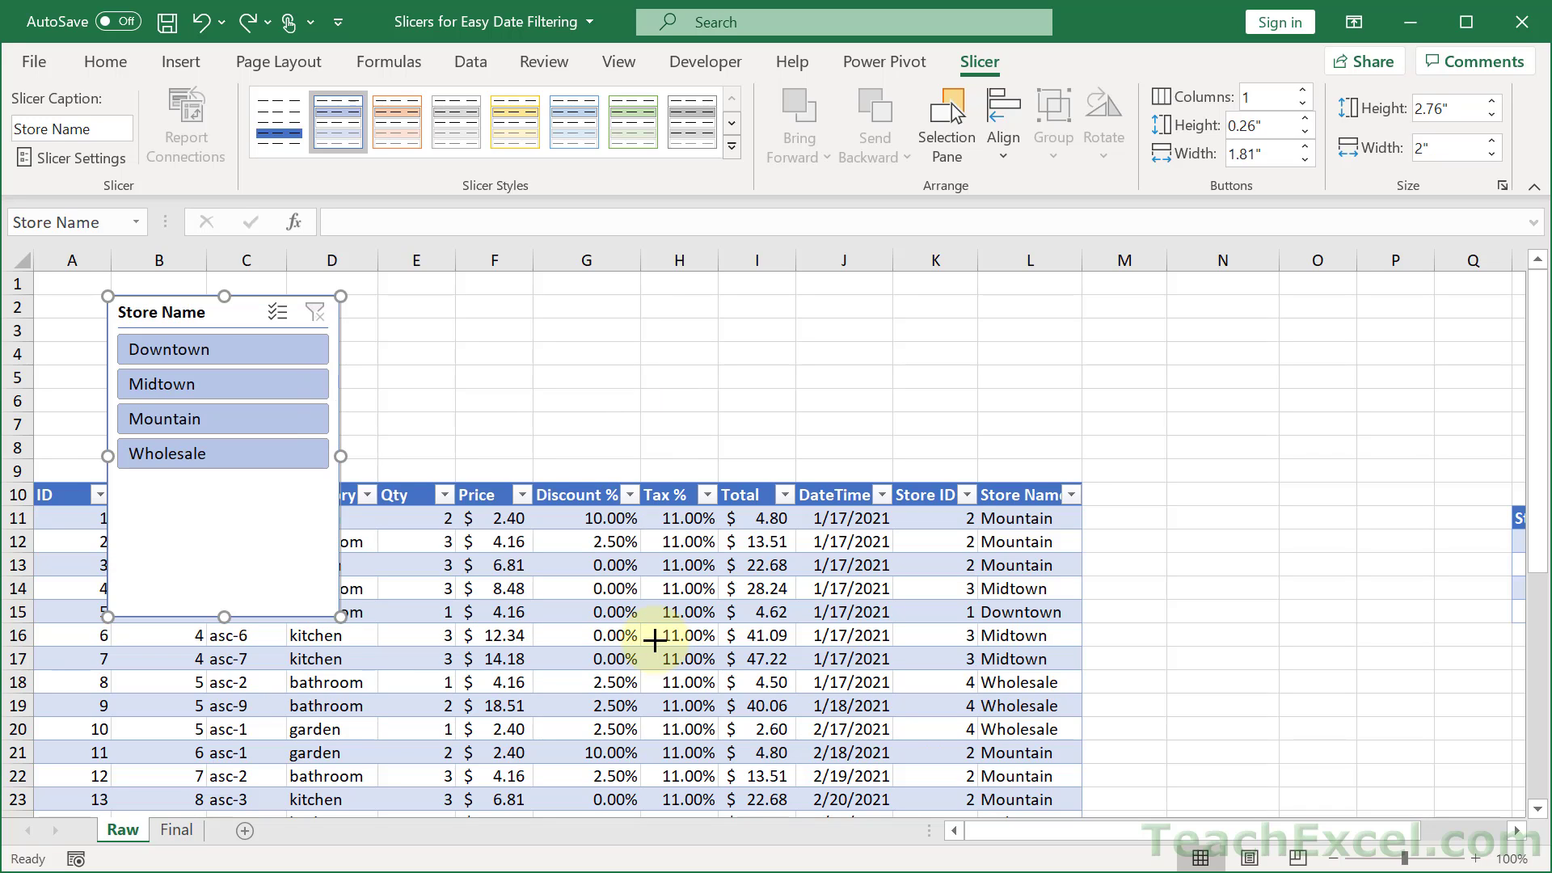
key("ctrl+y")
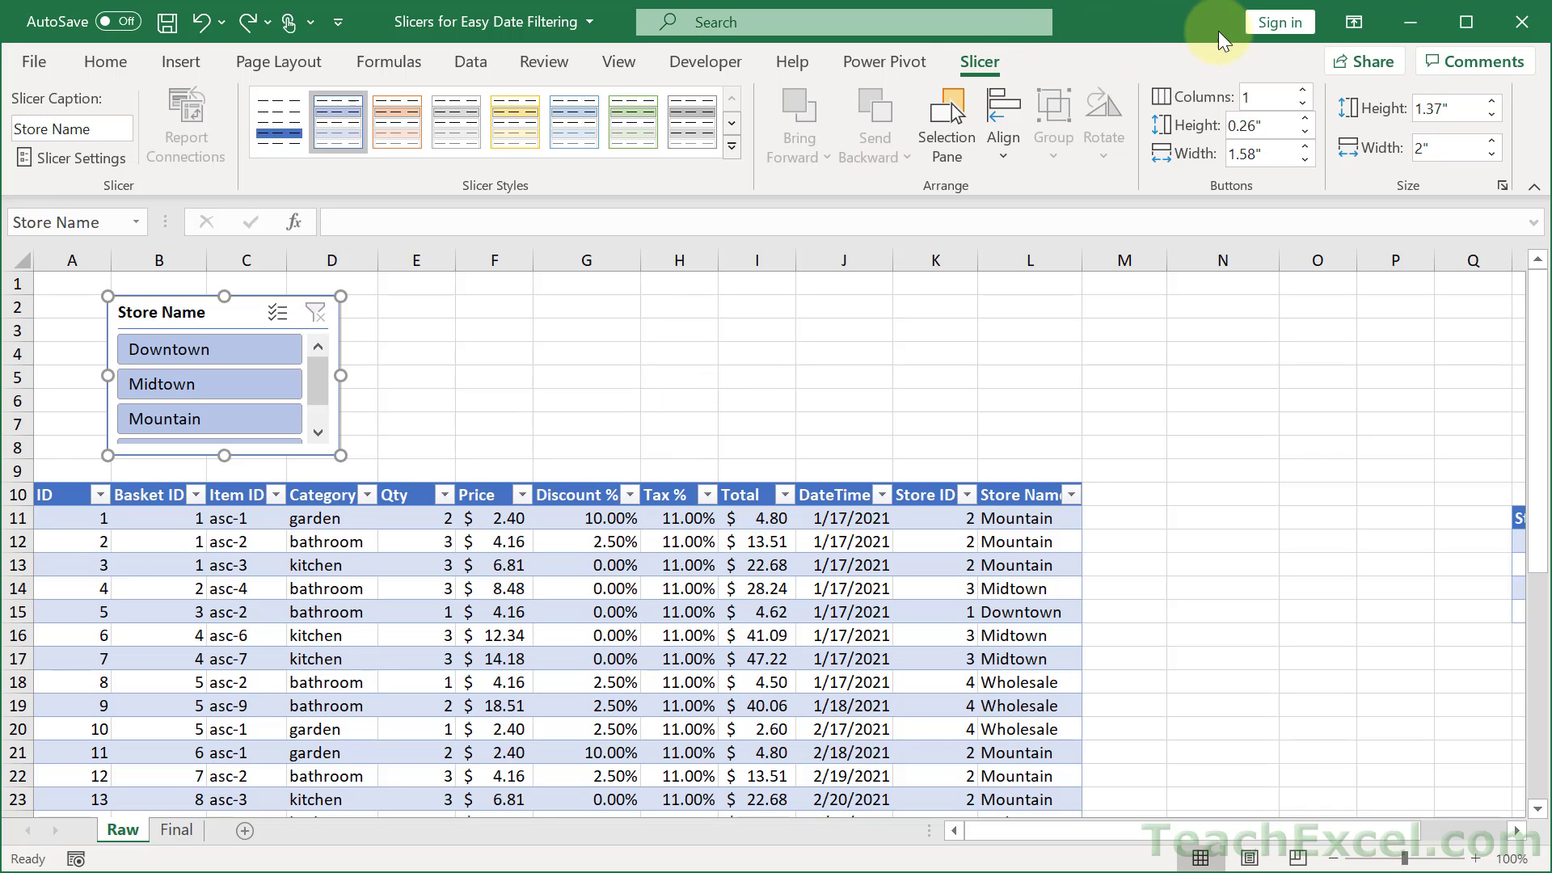
Set the Store Name slicer to two columns, resize it to about 1.18" by 2.22", and place it just above the table over columns A to D
left_click(1304, 90)
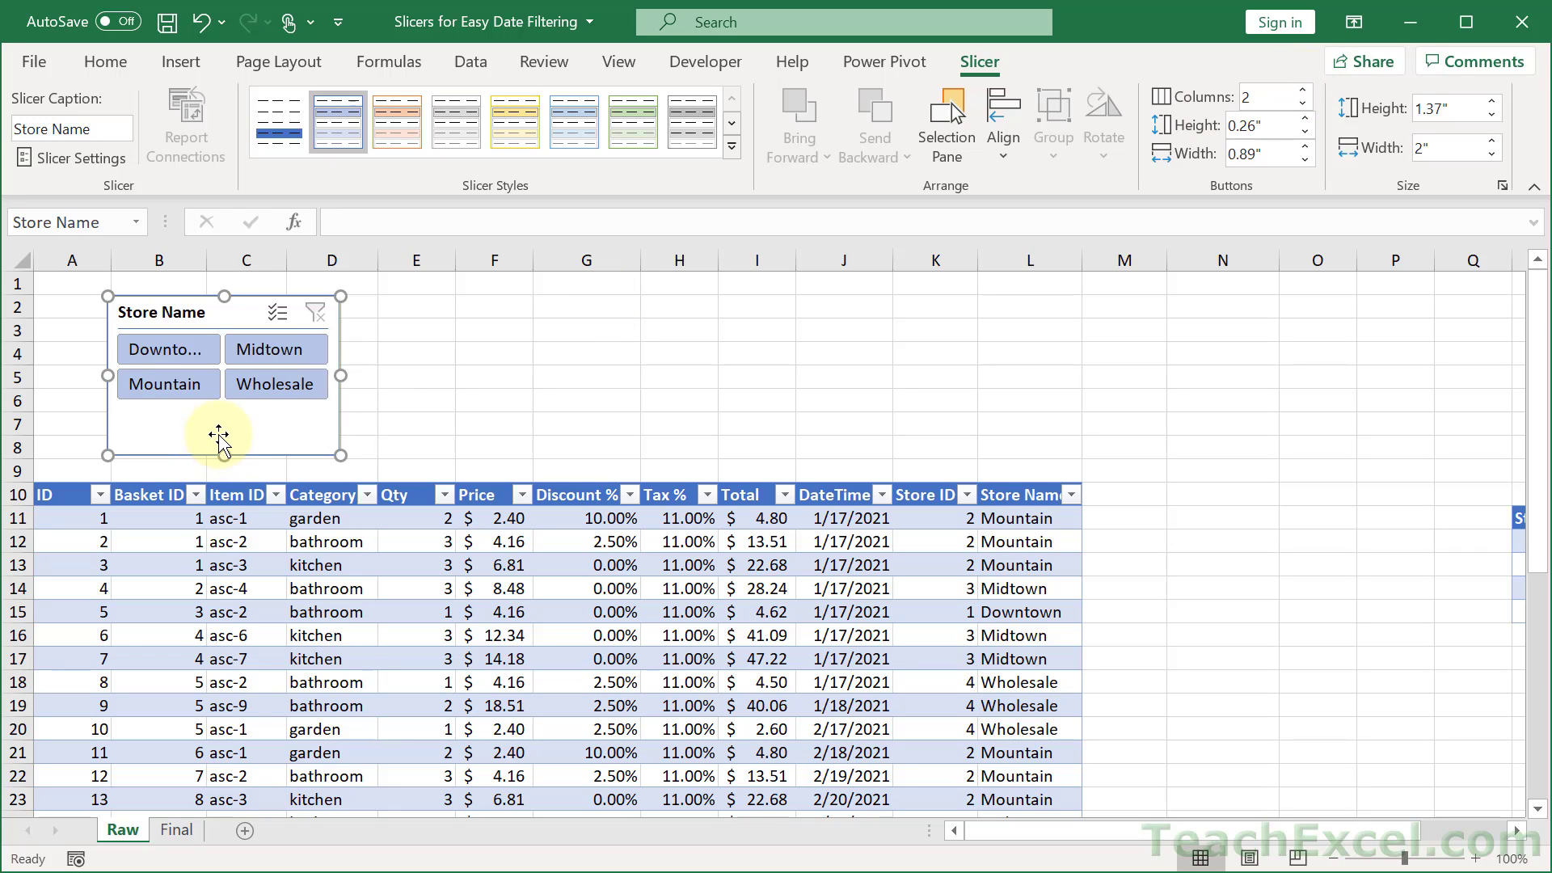
left_click_drag(221, 452, 220, 433)
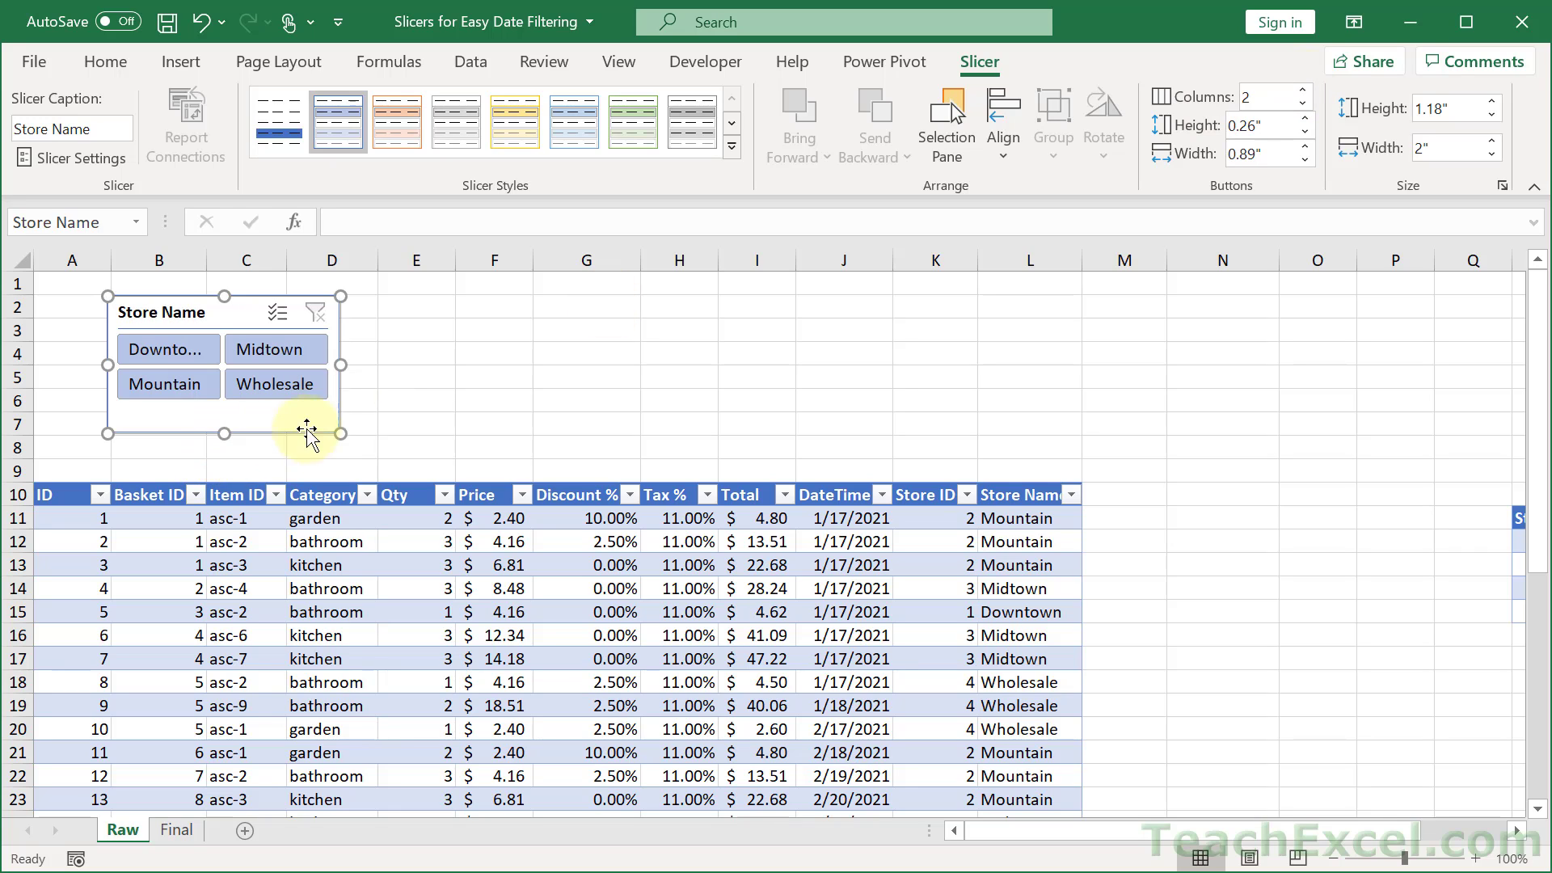
left_click_drag(341, 364, 364, 354)
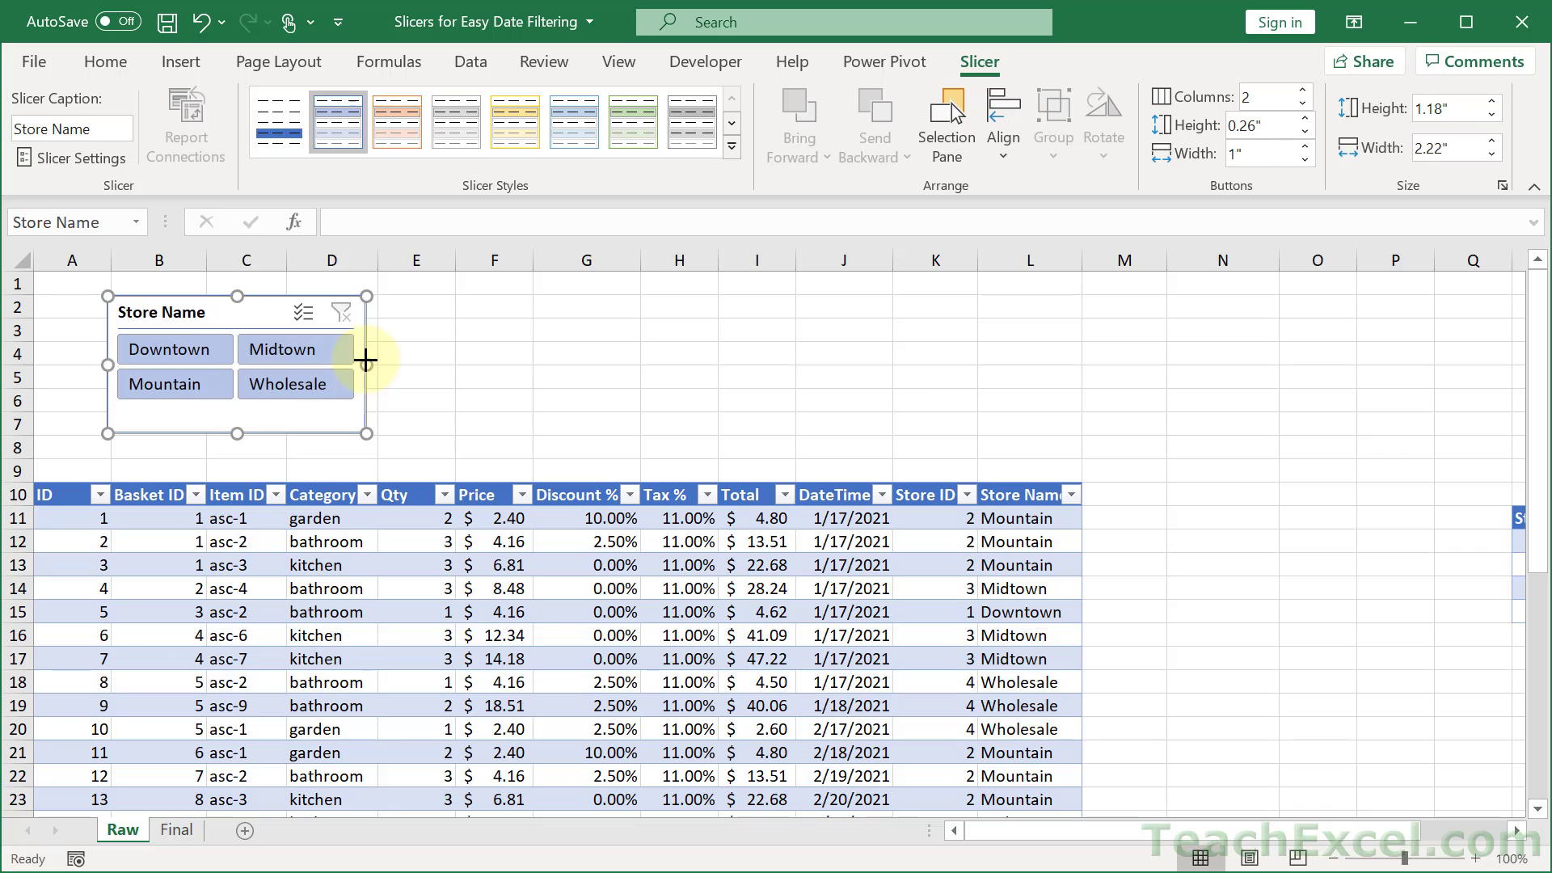
left_click_drag(247, 324, 202, 351)
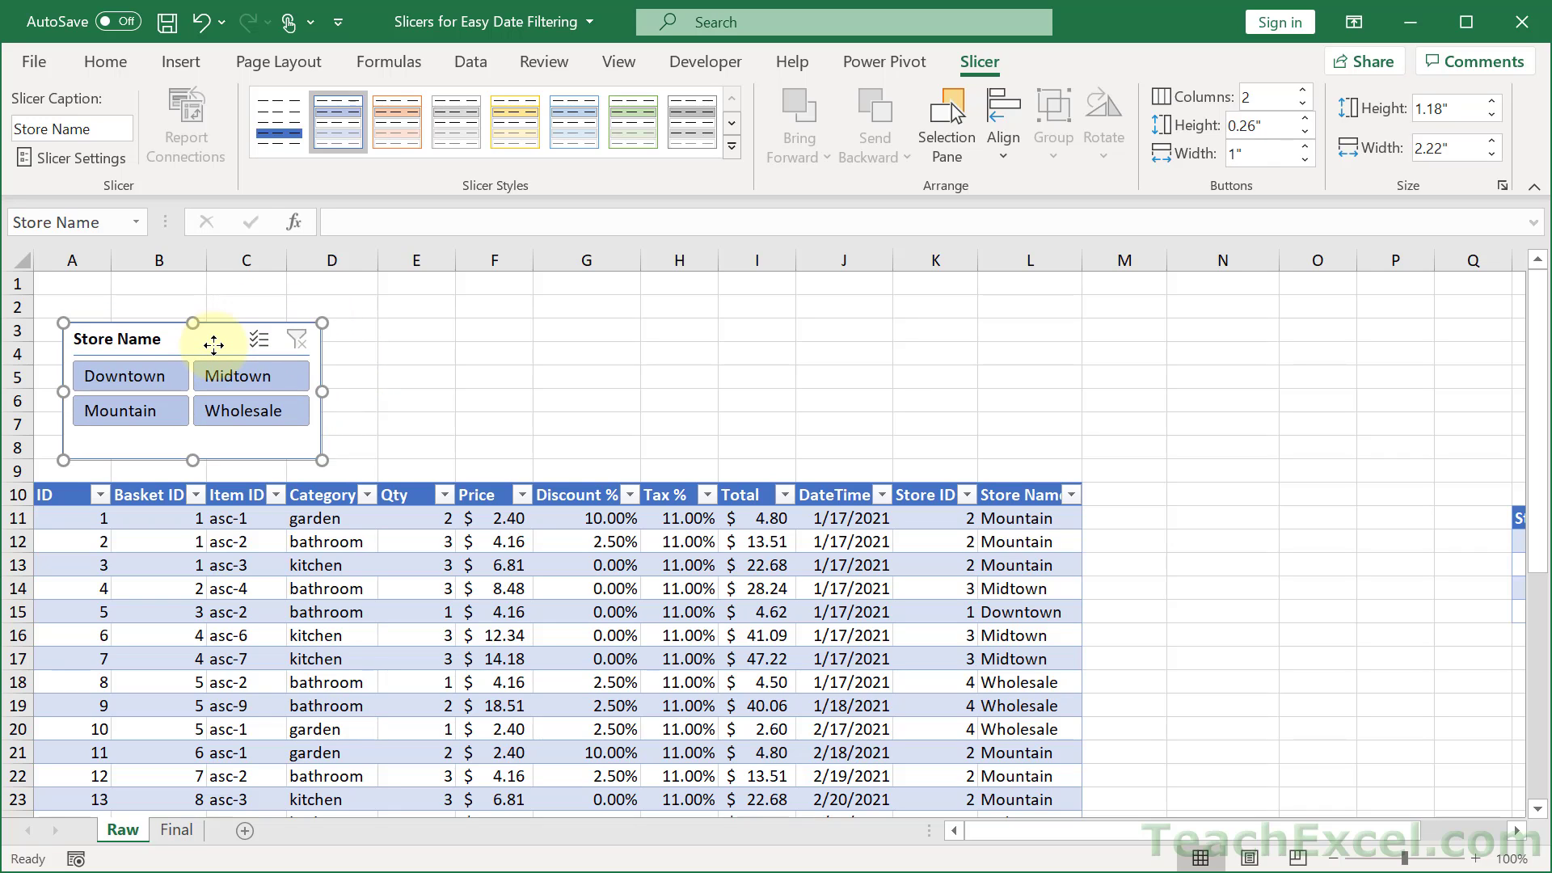
Filter the sales table with the Store Name slicer, first to Downtown and then to Mountain
left_click(138, 375)
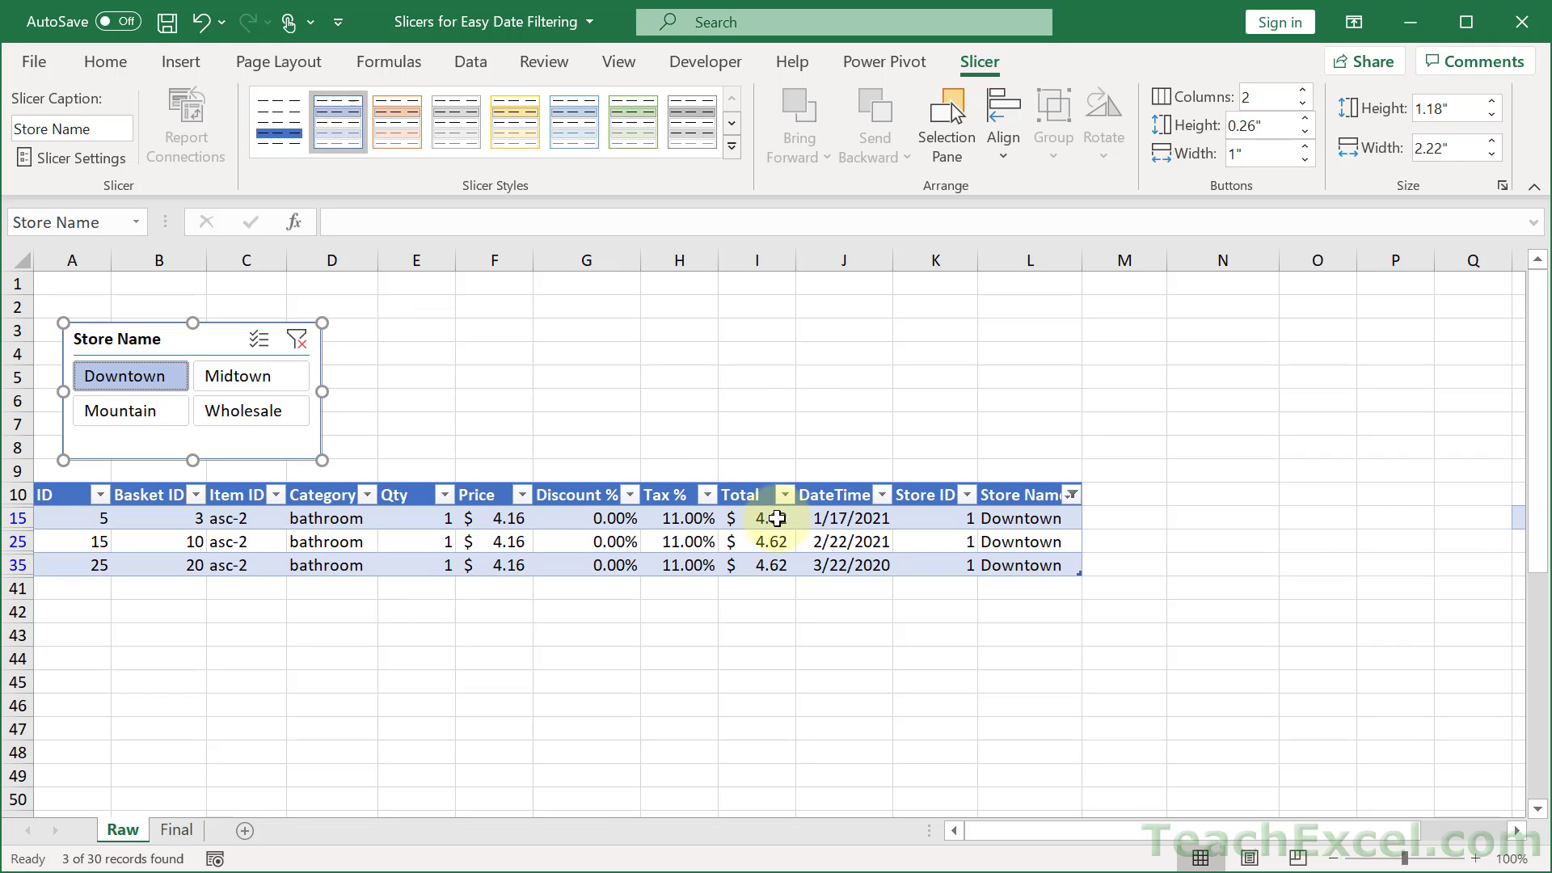
left_click(144, 407)
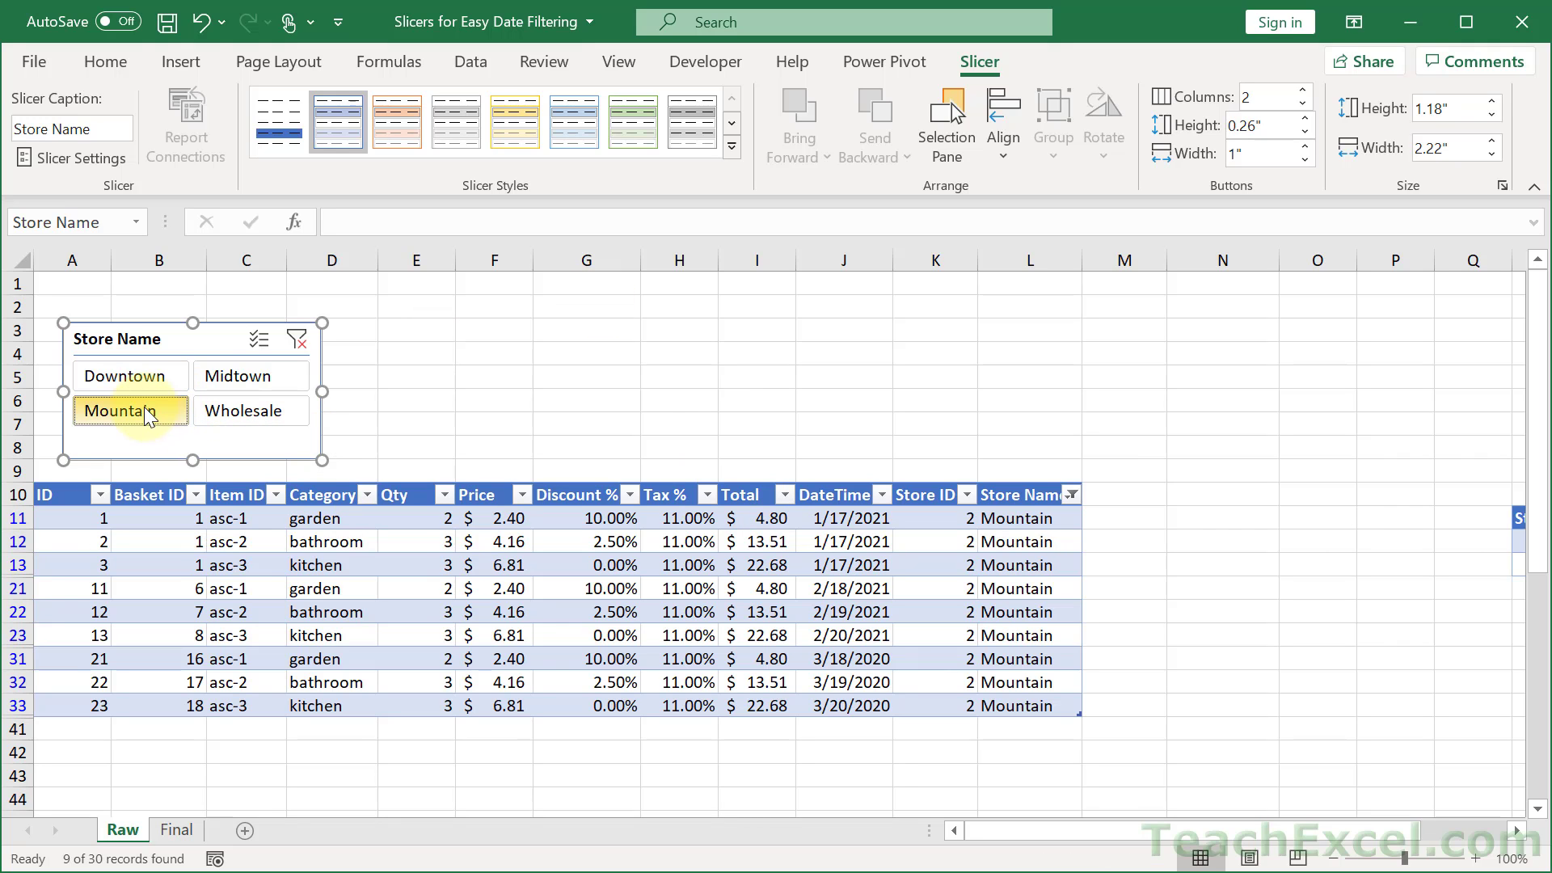
Filter the table to the Midtown store with the Store Name slicer, and clear the slicer's filter
left_click(256, 376)
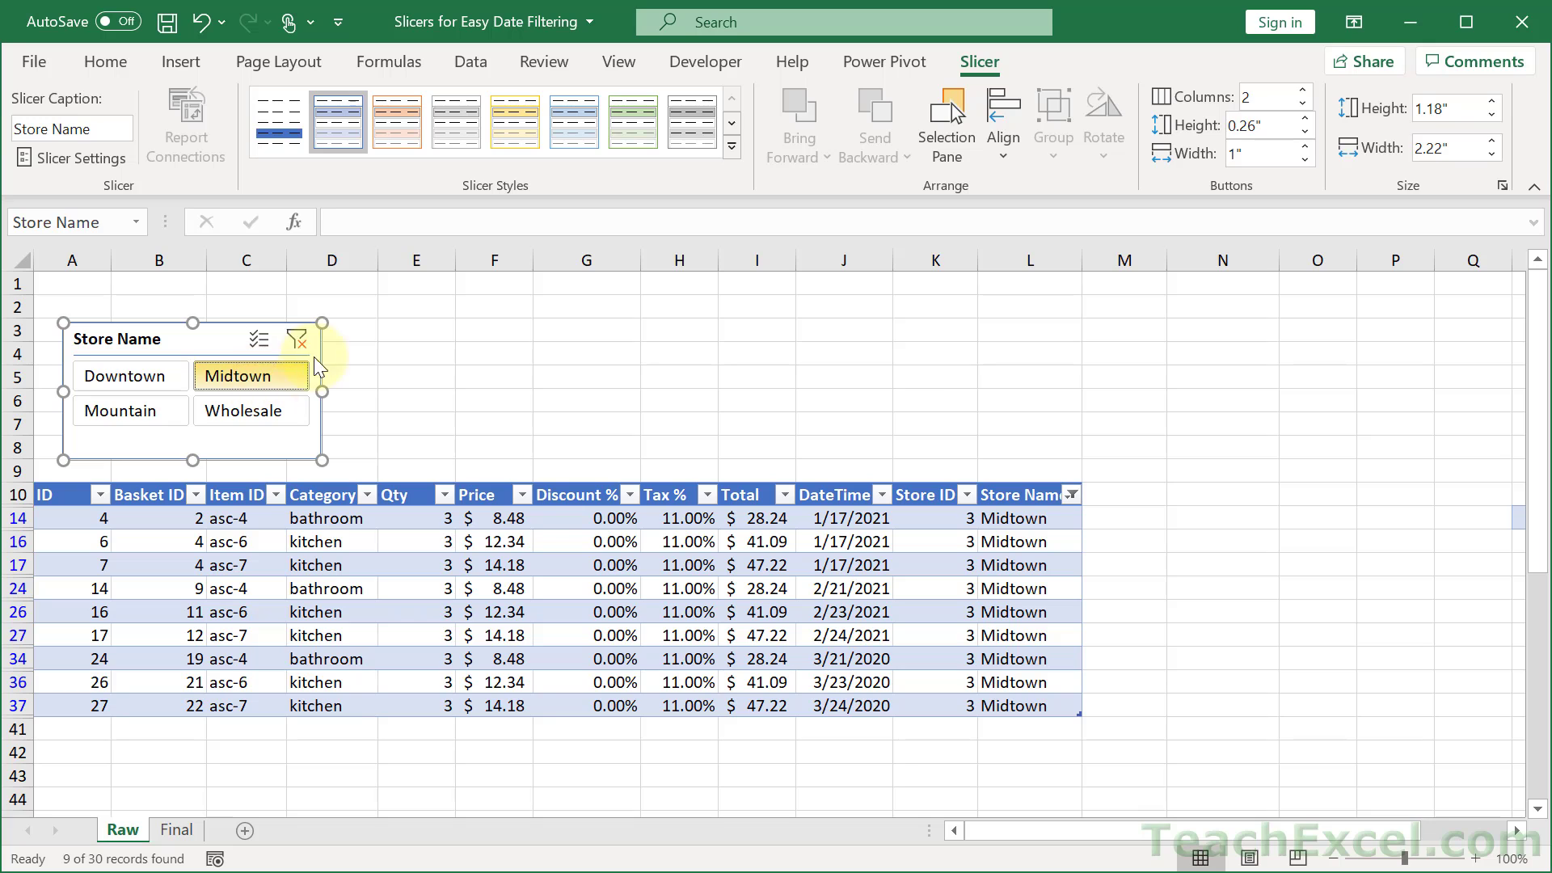
left_click(295, 340)
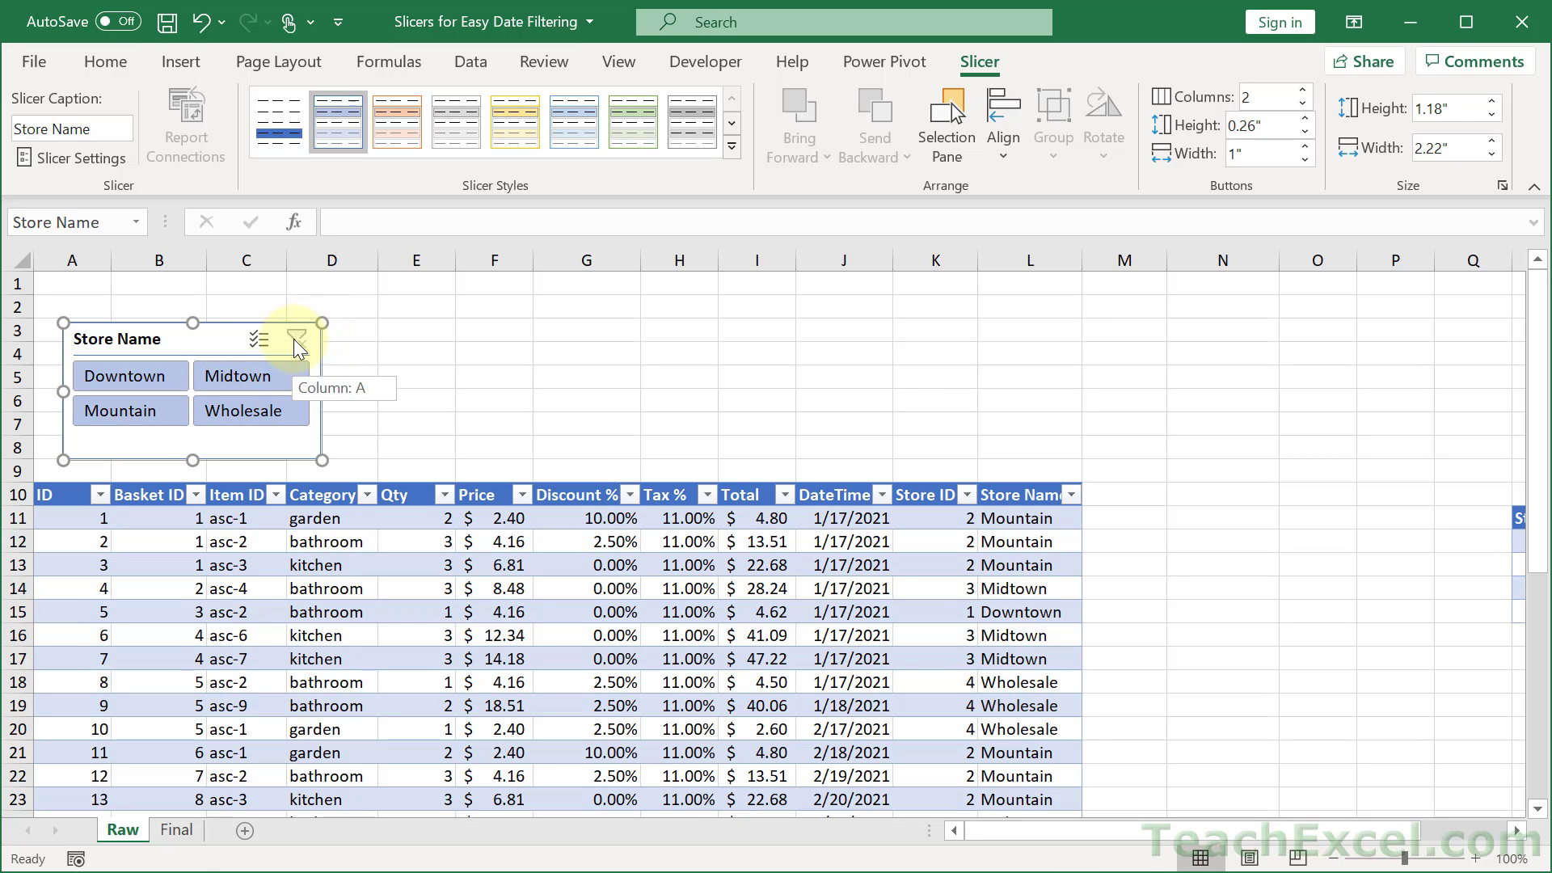
Filter to Downtown, use the Store Name slicer's Multi-Select mode to add Midtown and Mountain, and clear the filter
left_click(139, 381)
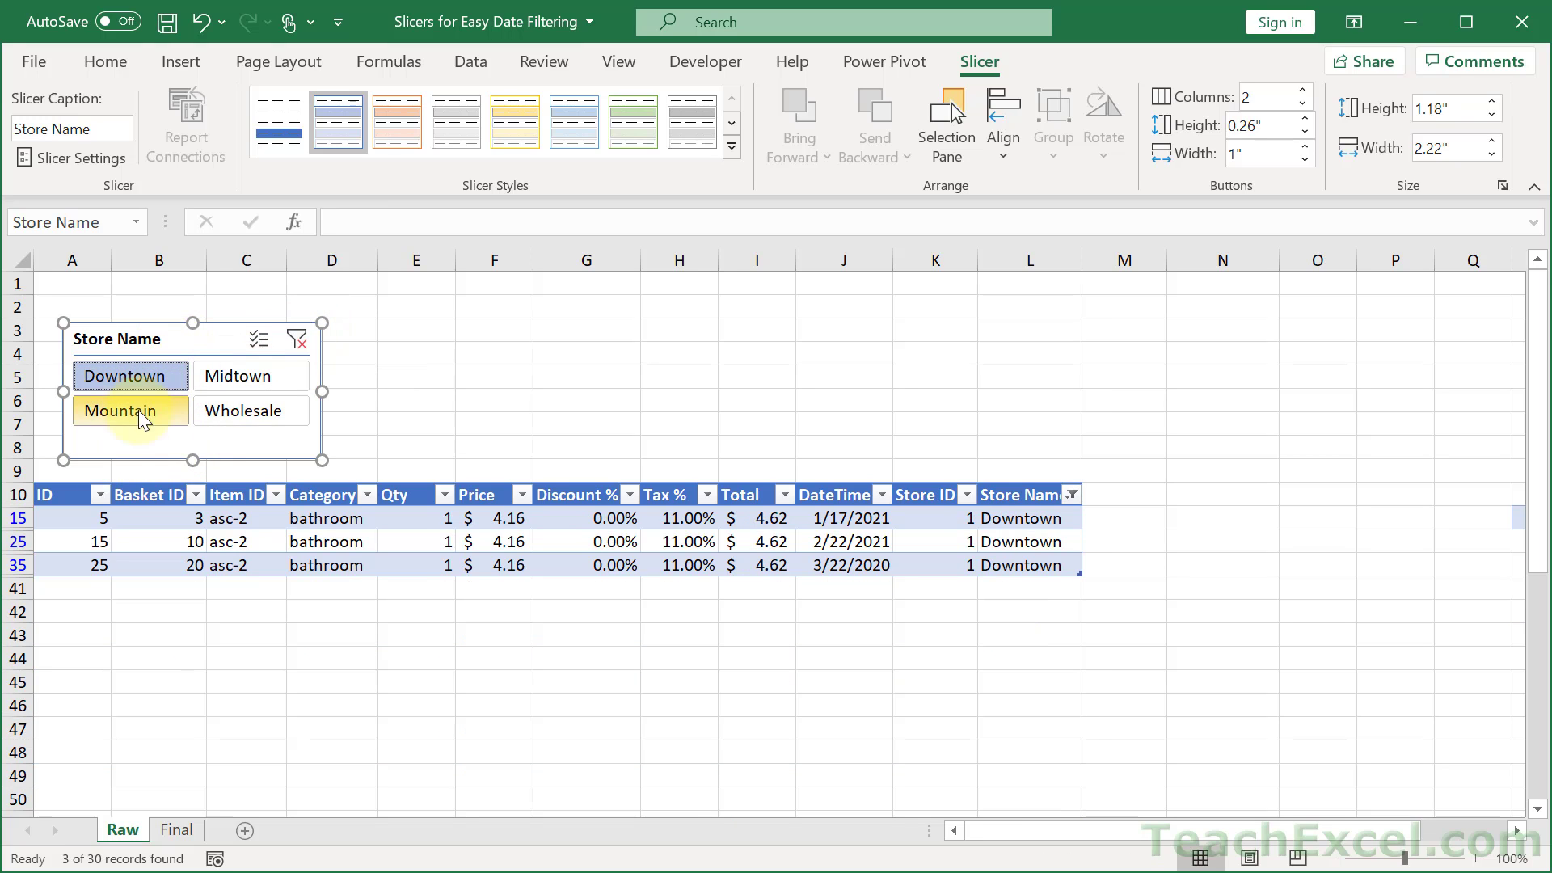
left_click(255, 338)
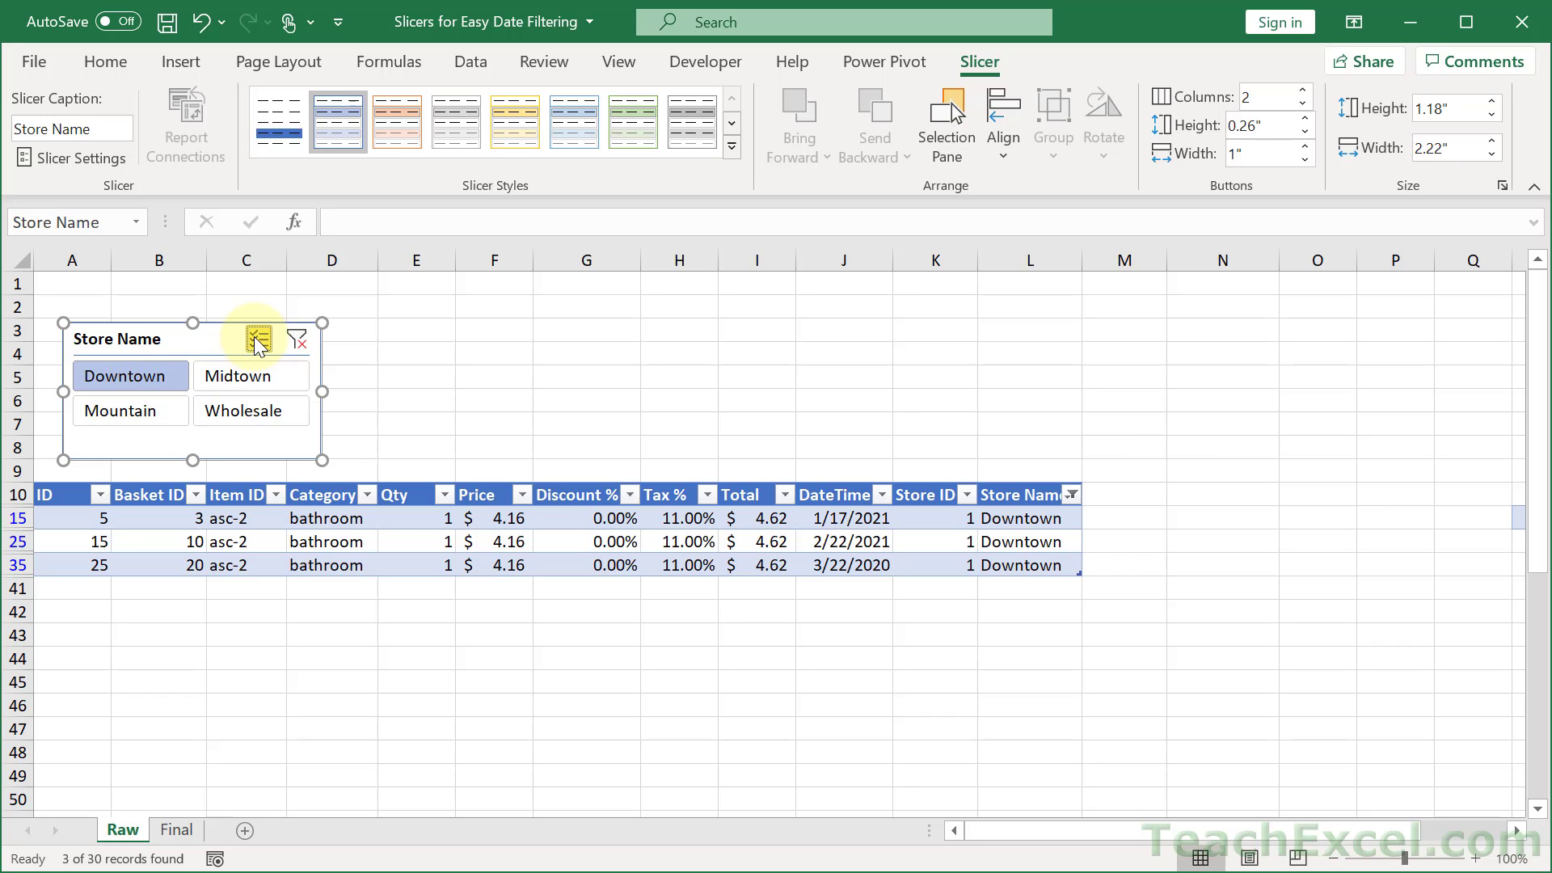
left_click(224, 380)
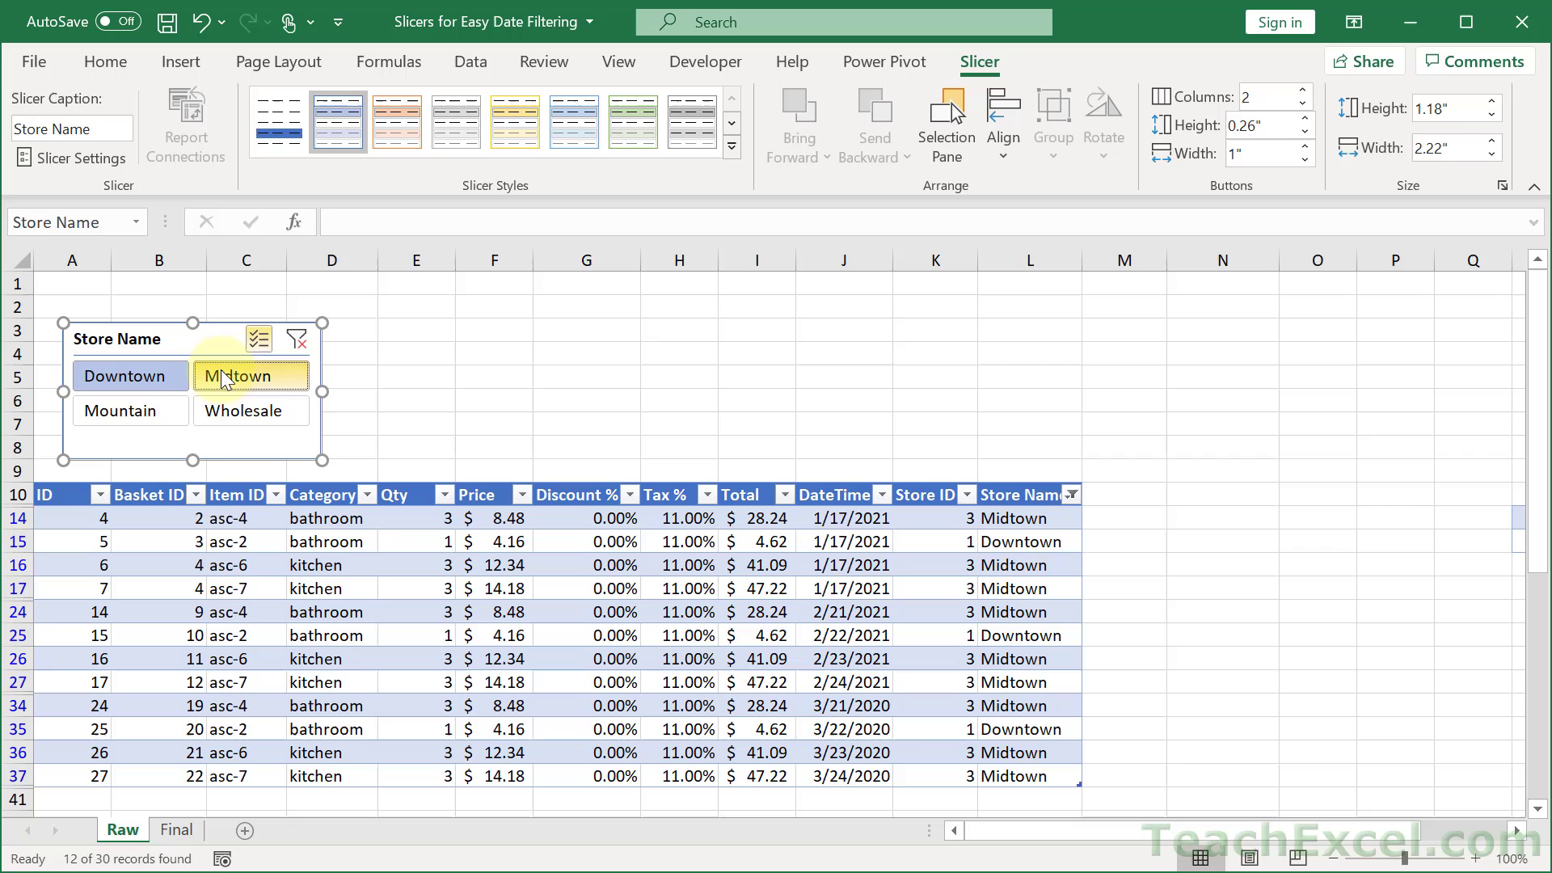
left_click(143, 408)
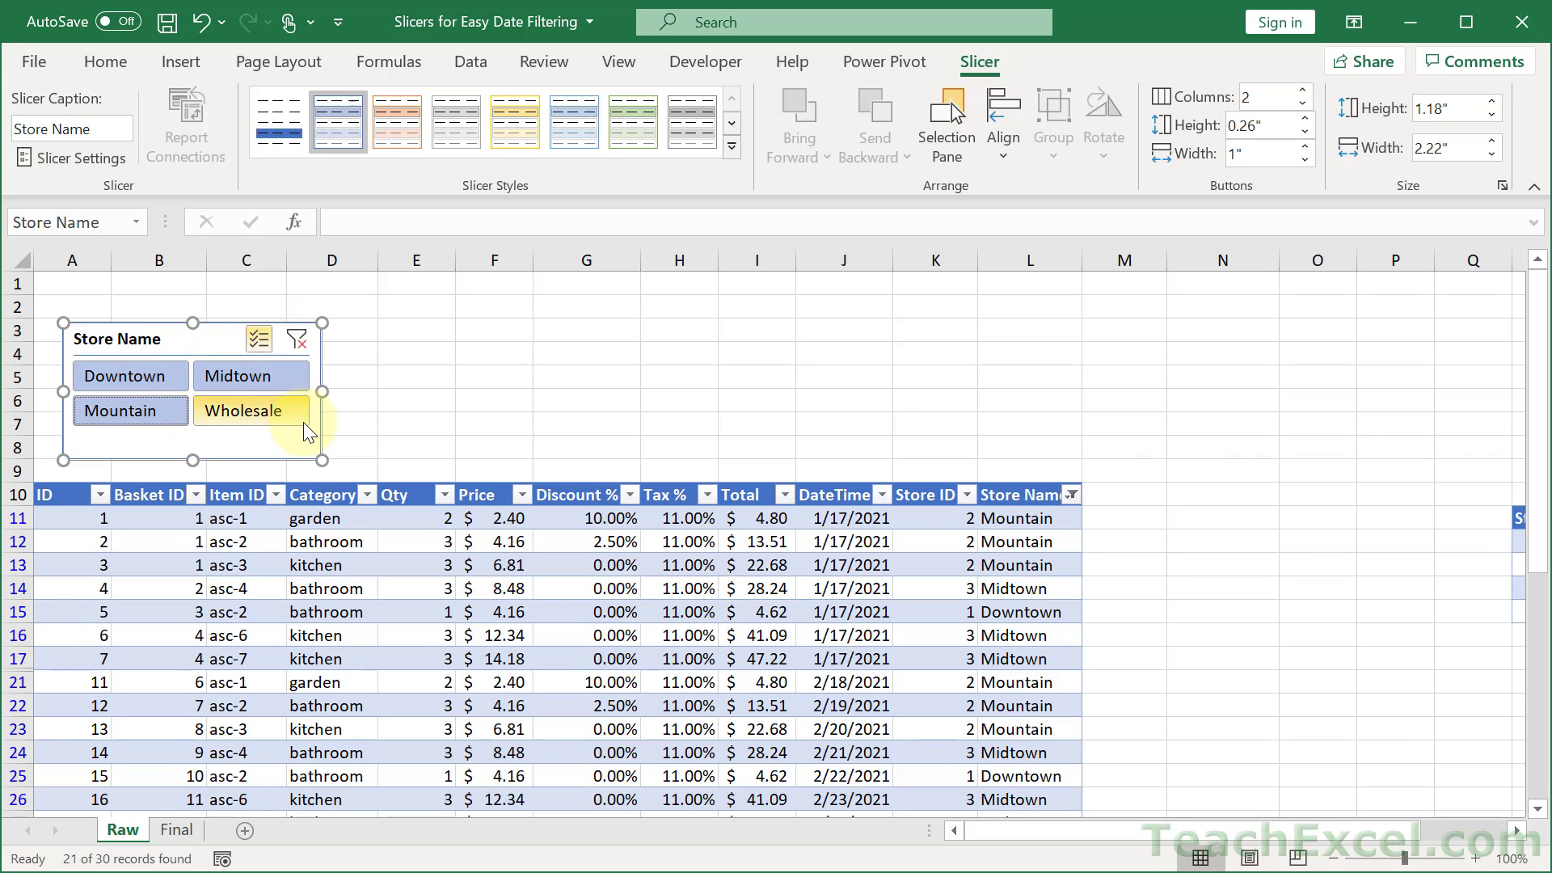
left_click(298, 337)
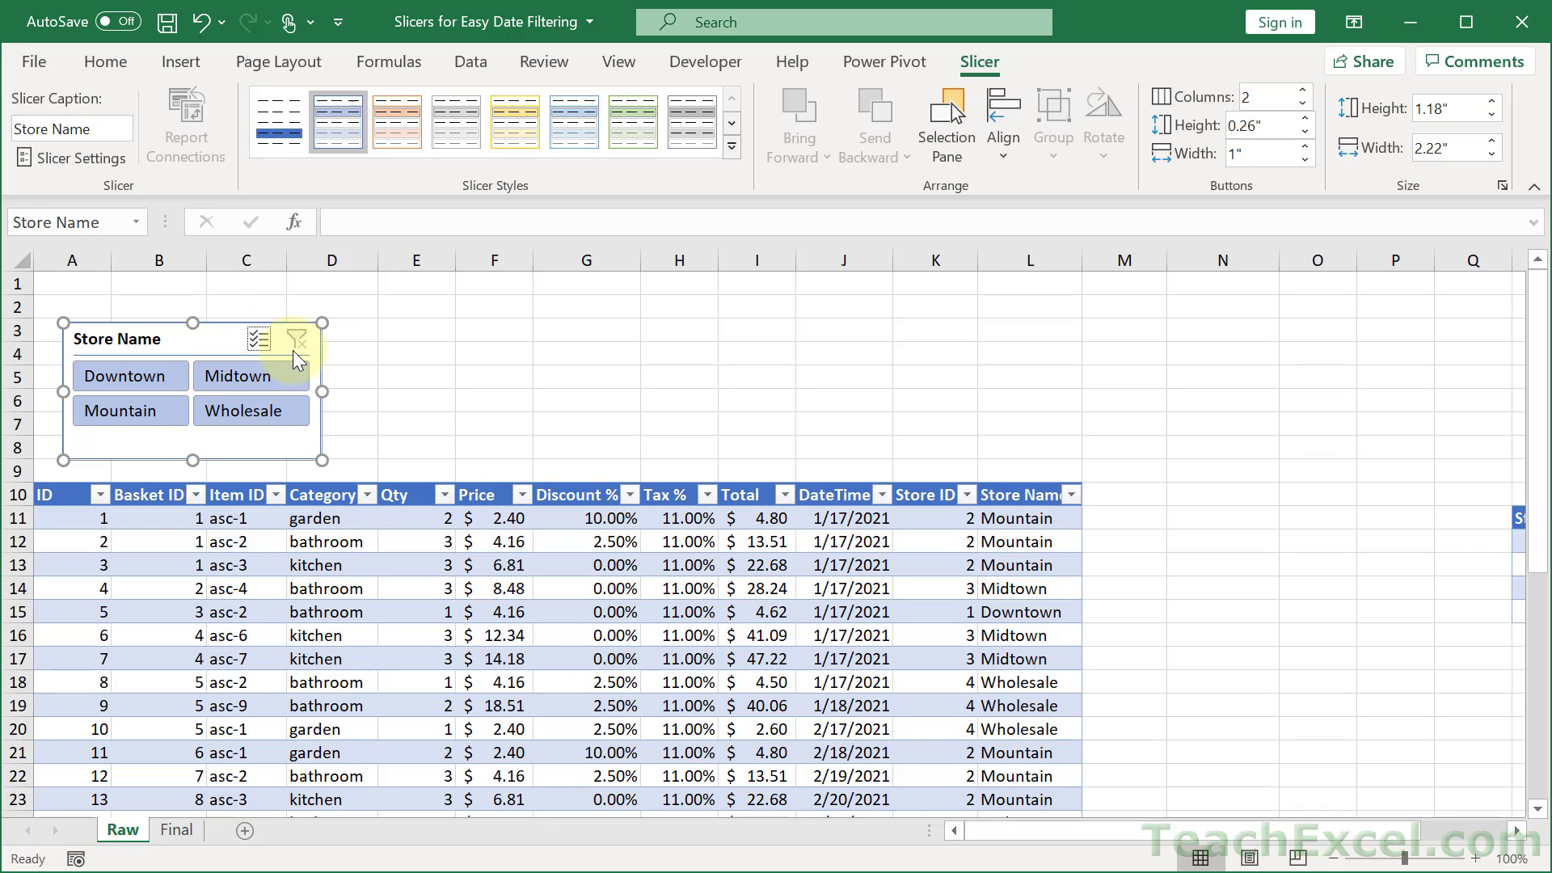
Filter to Midtown, add Mountain and Downtown to the selection without Multi-Select mode, and clear the Store Name filter
left_click(259, 369)
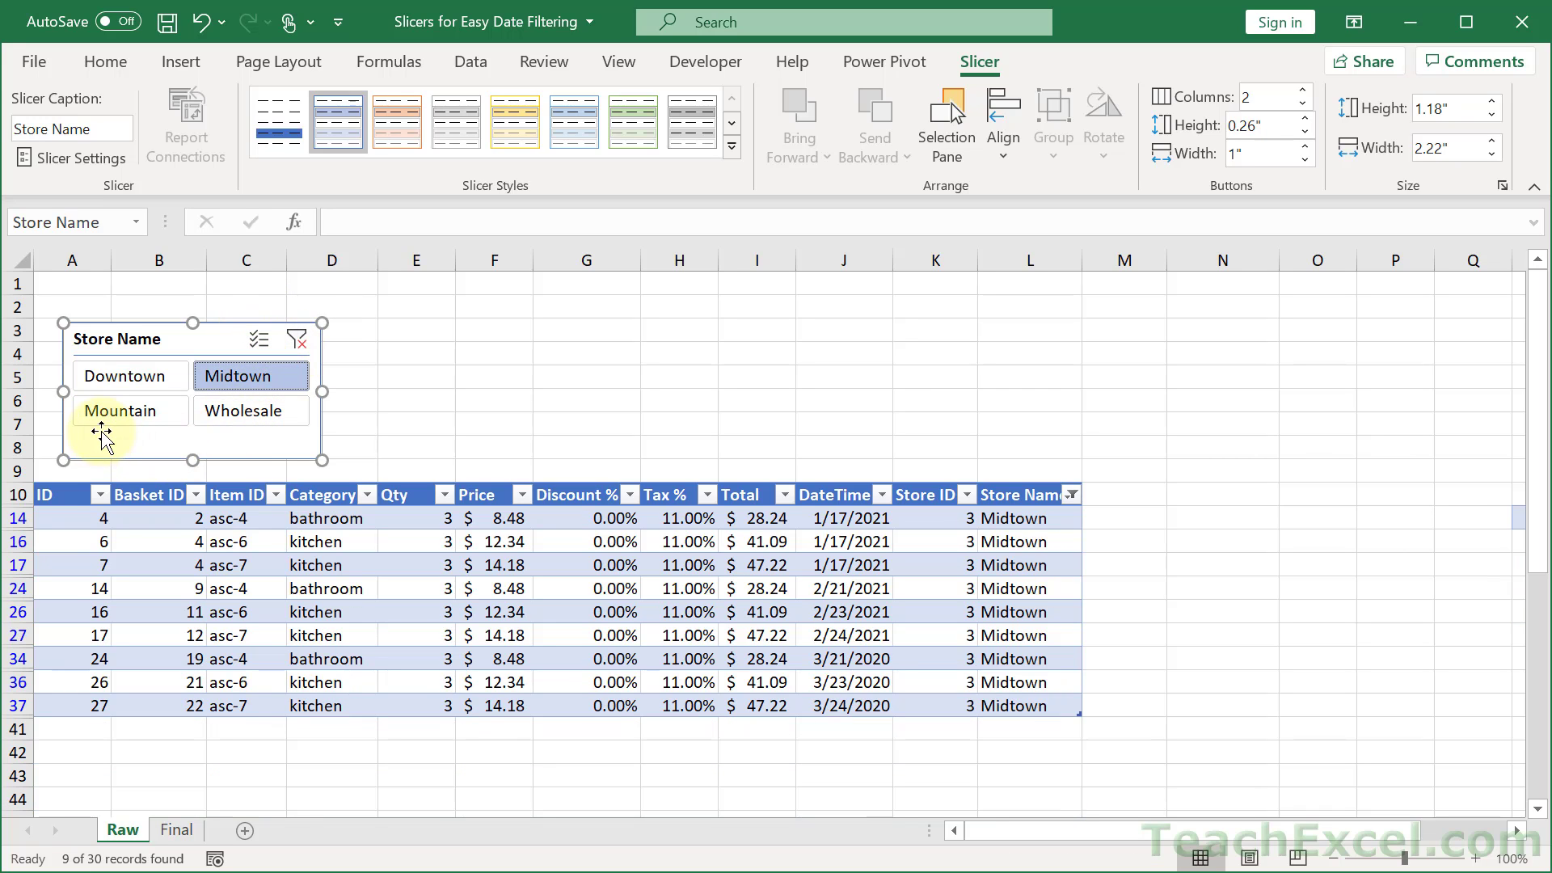
left_click(147, 414, "ctrl")
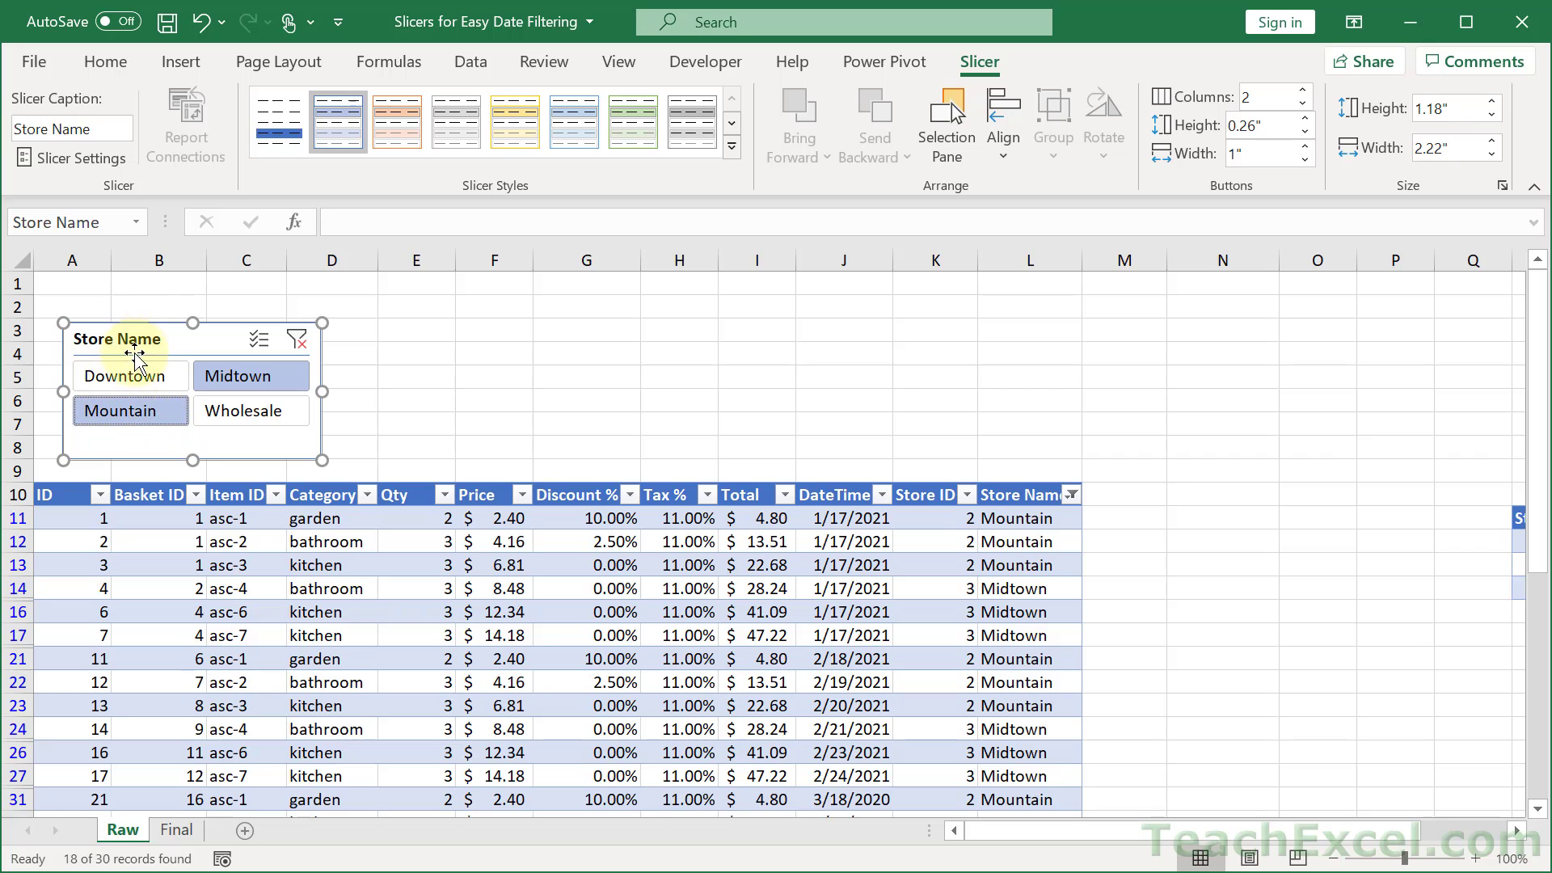
left_click(134, 377, "ctrl")
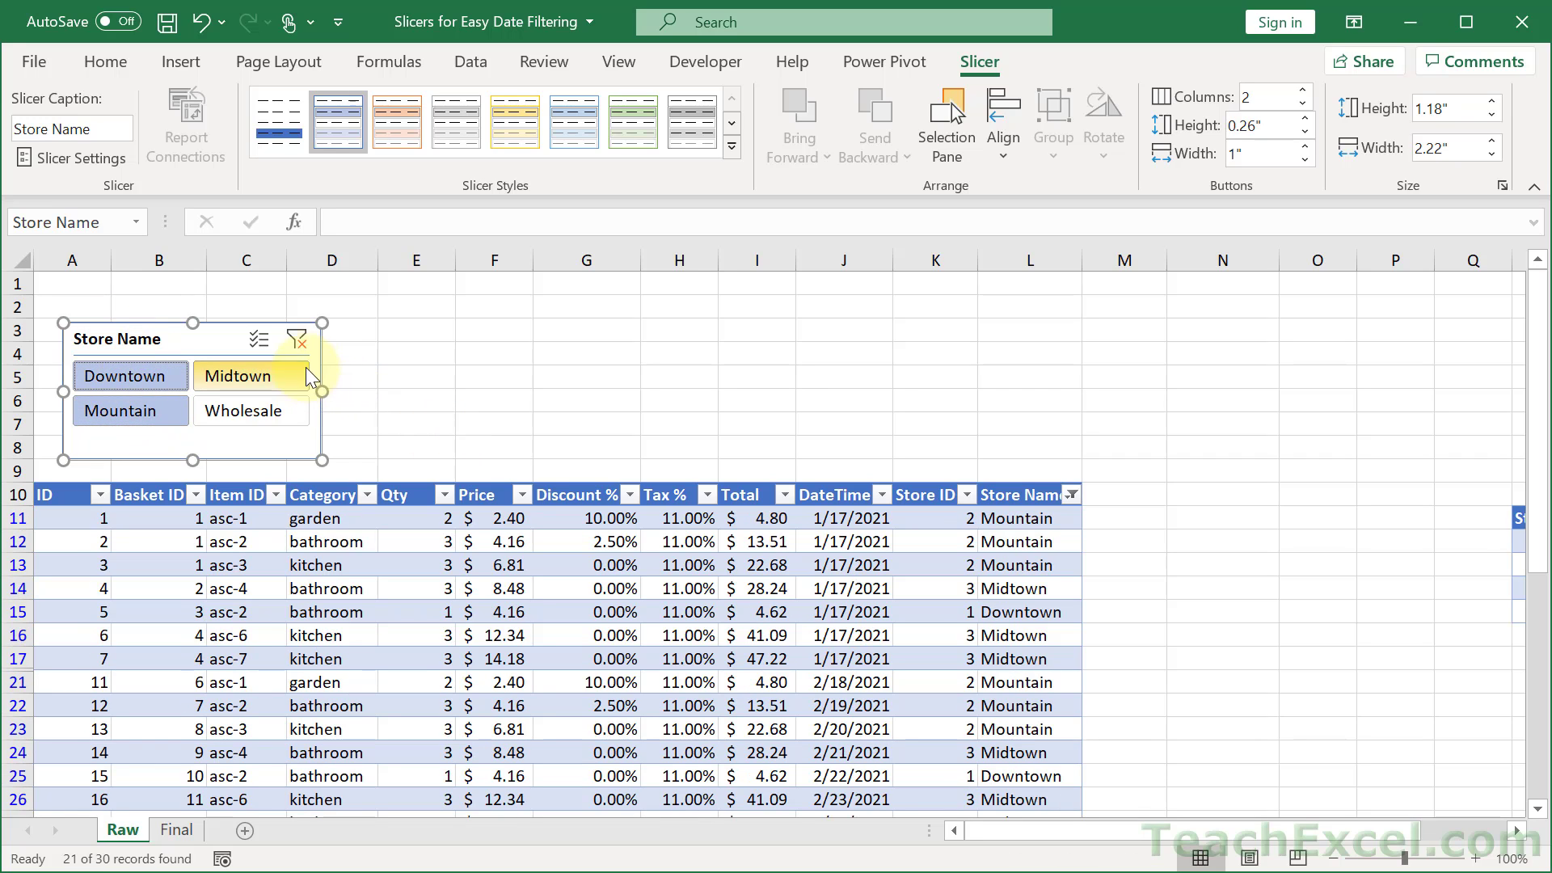
left_click(304, 342)
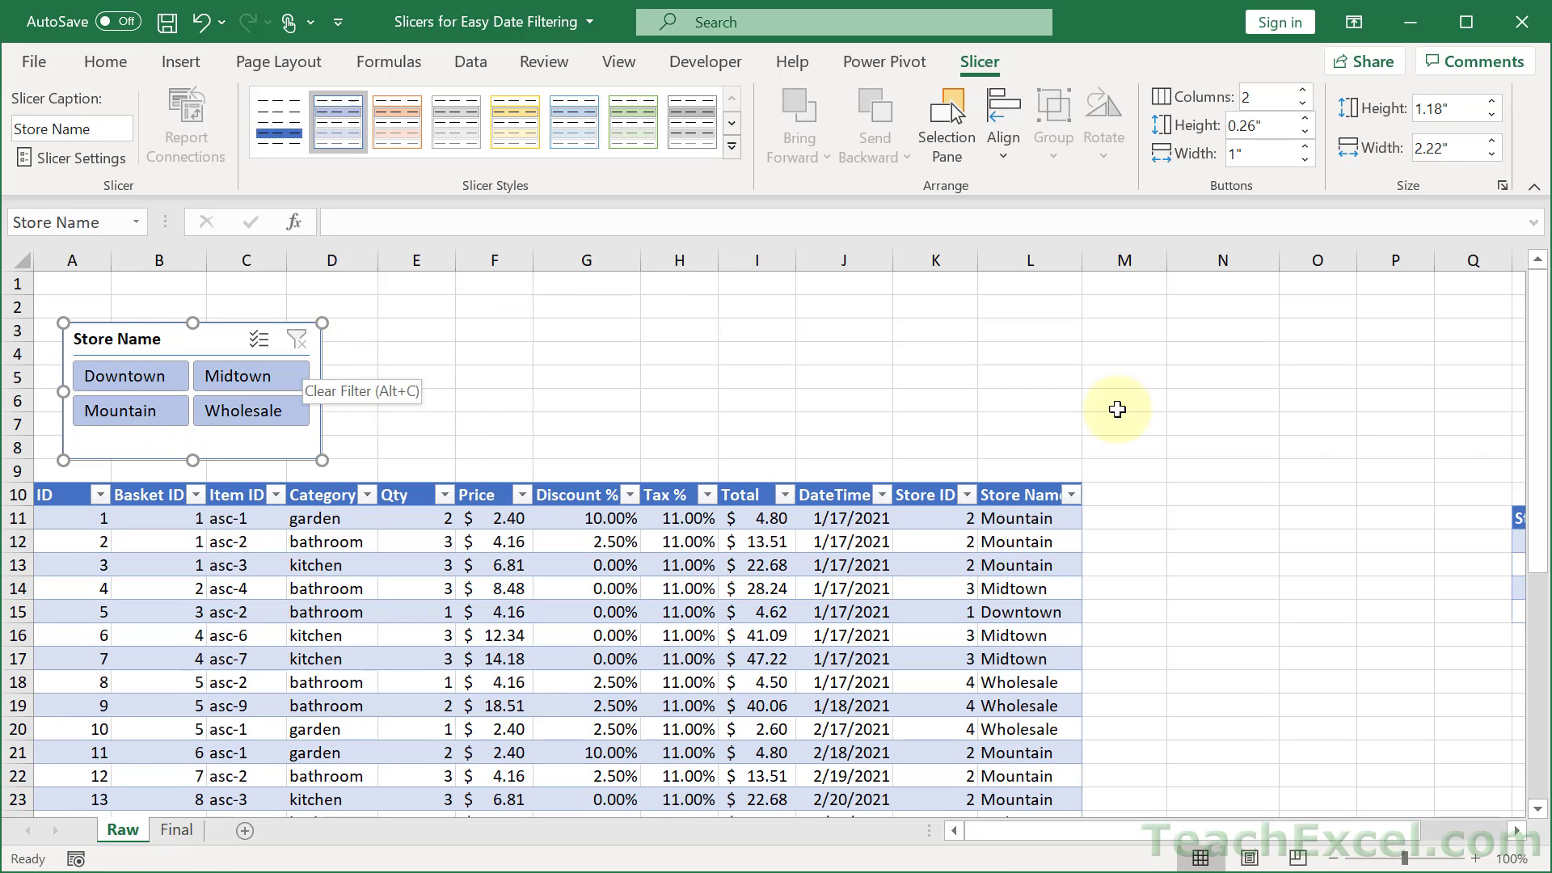
Add a Weekday column header in M10 beside Store Name and autofit the width of column M
left_click(1124, 492)
type("Weekday")
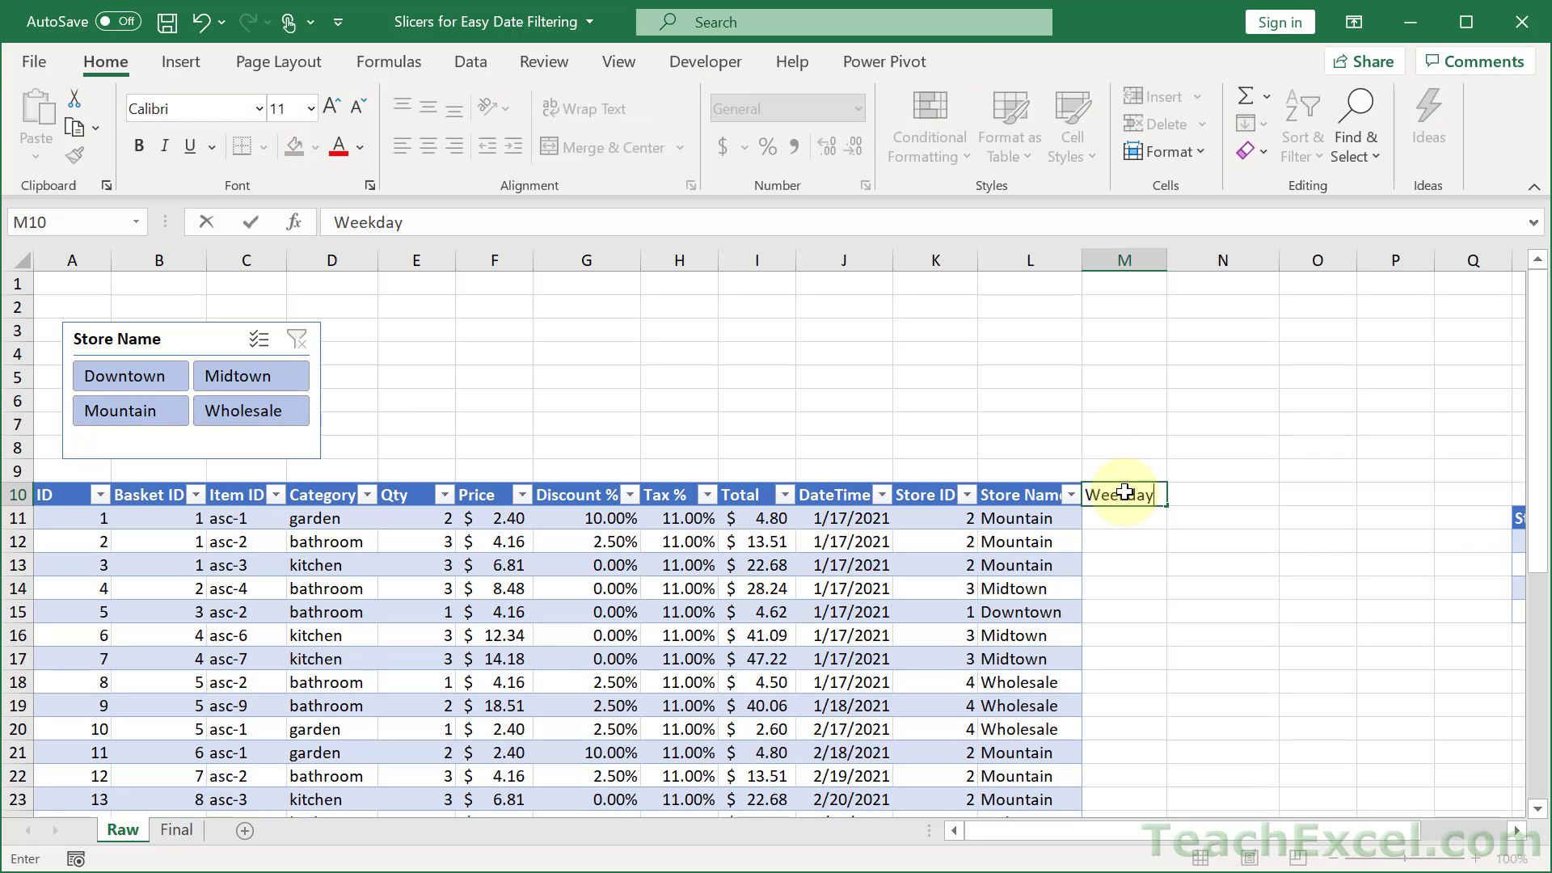
key("Return")
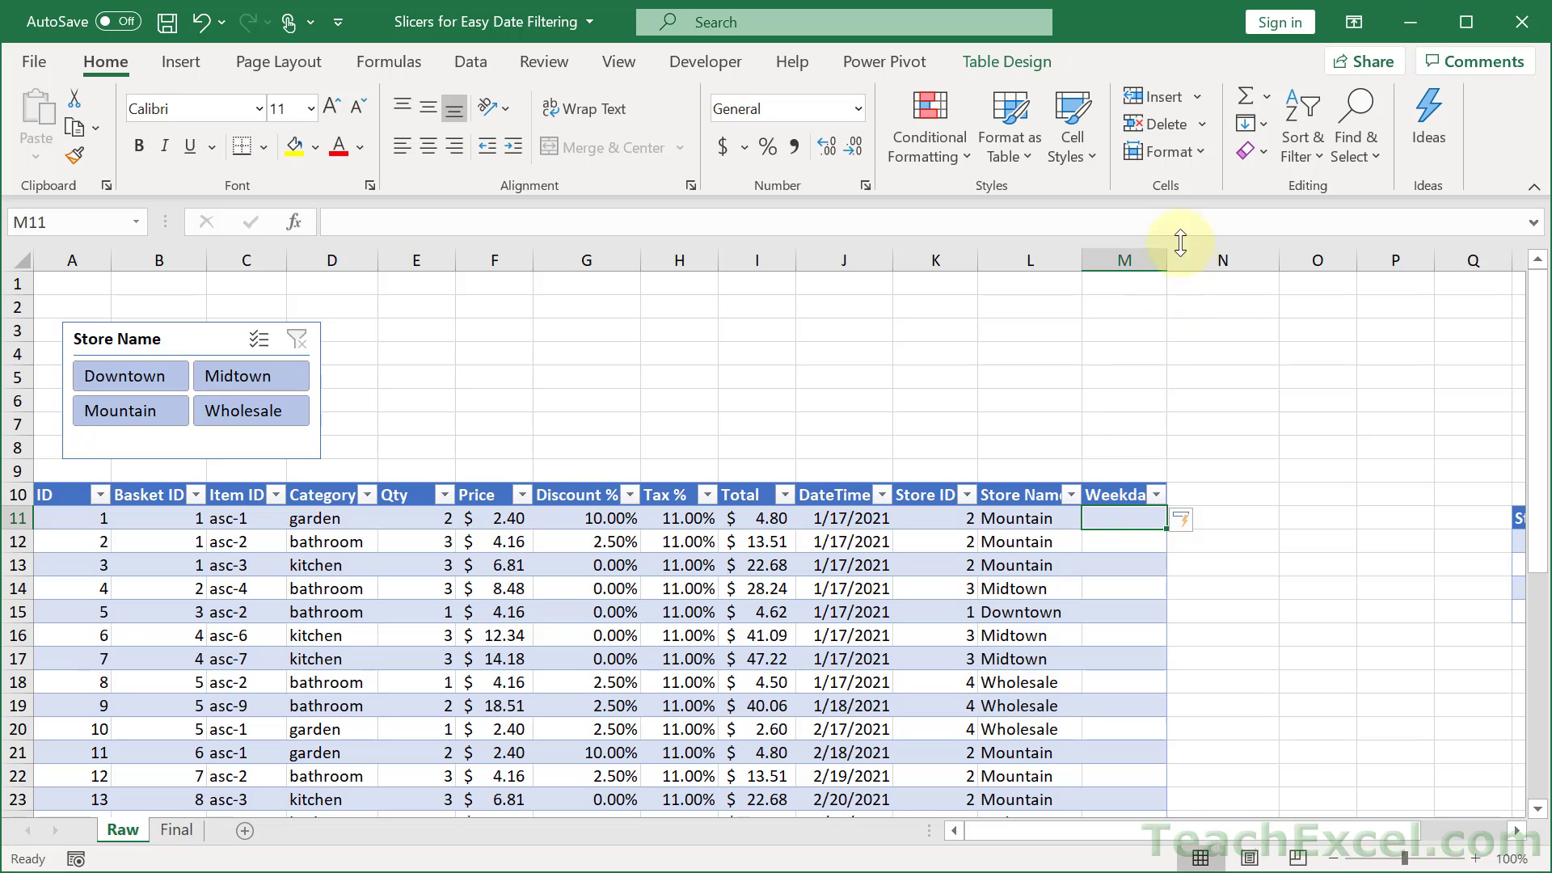
double_click(1163, 263)
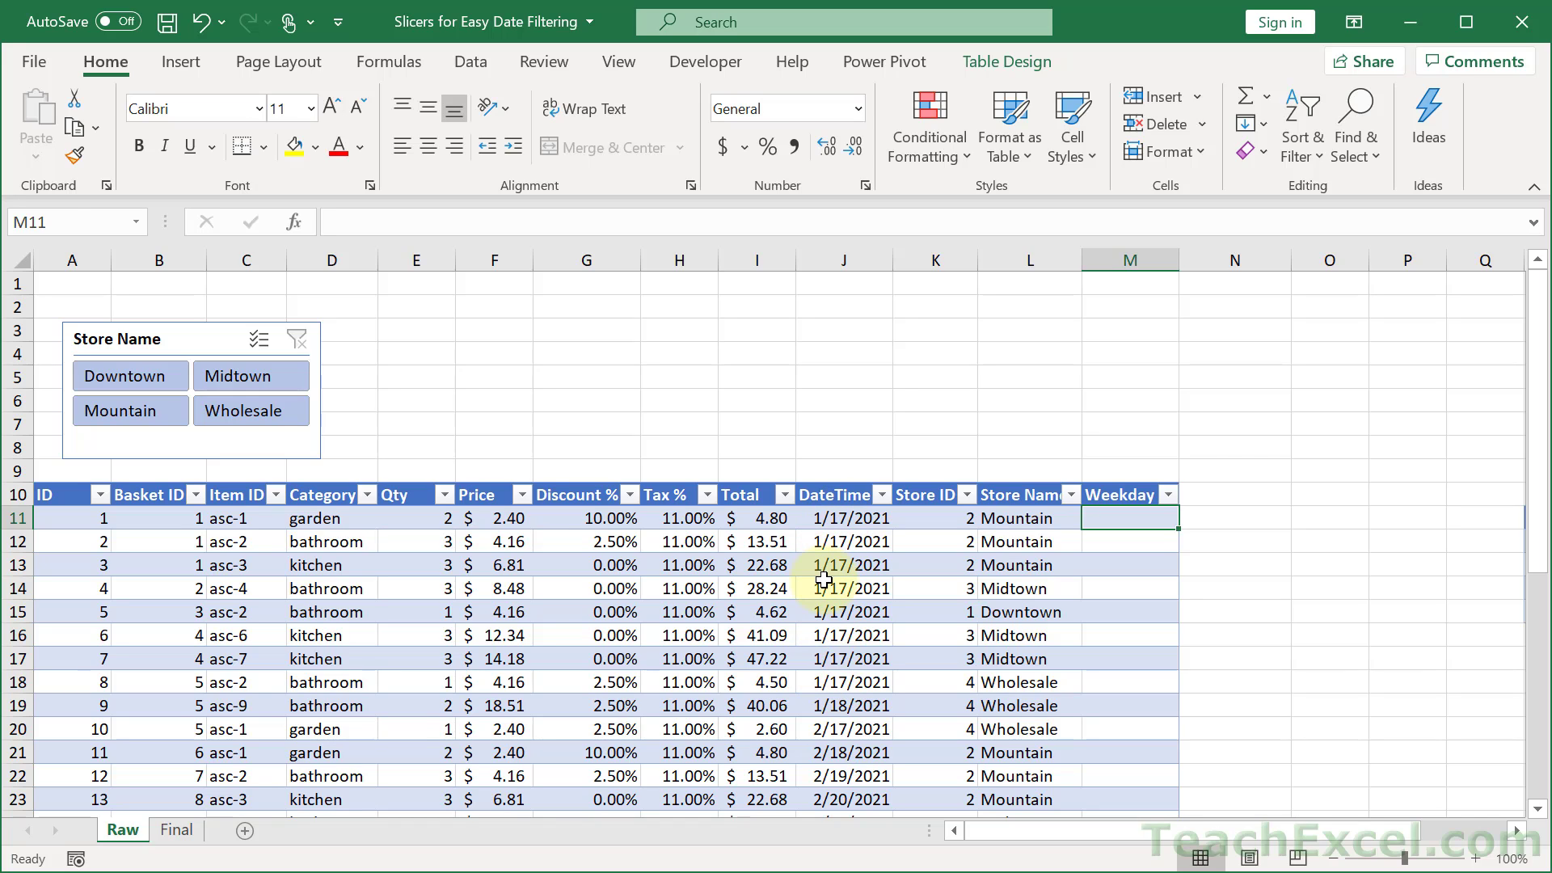
type("=")
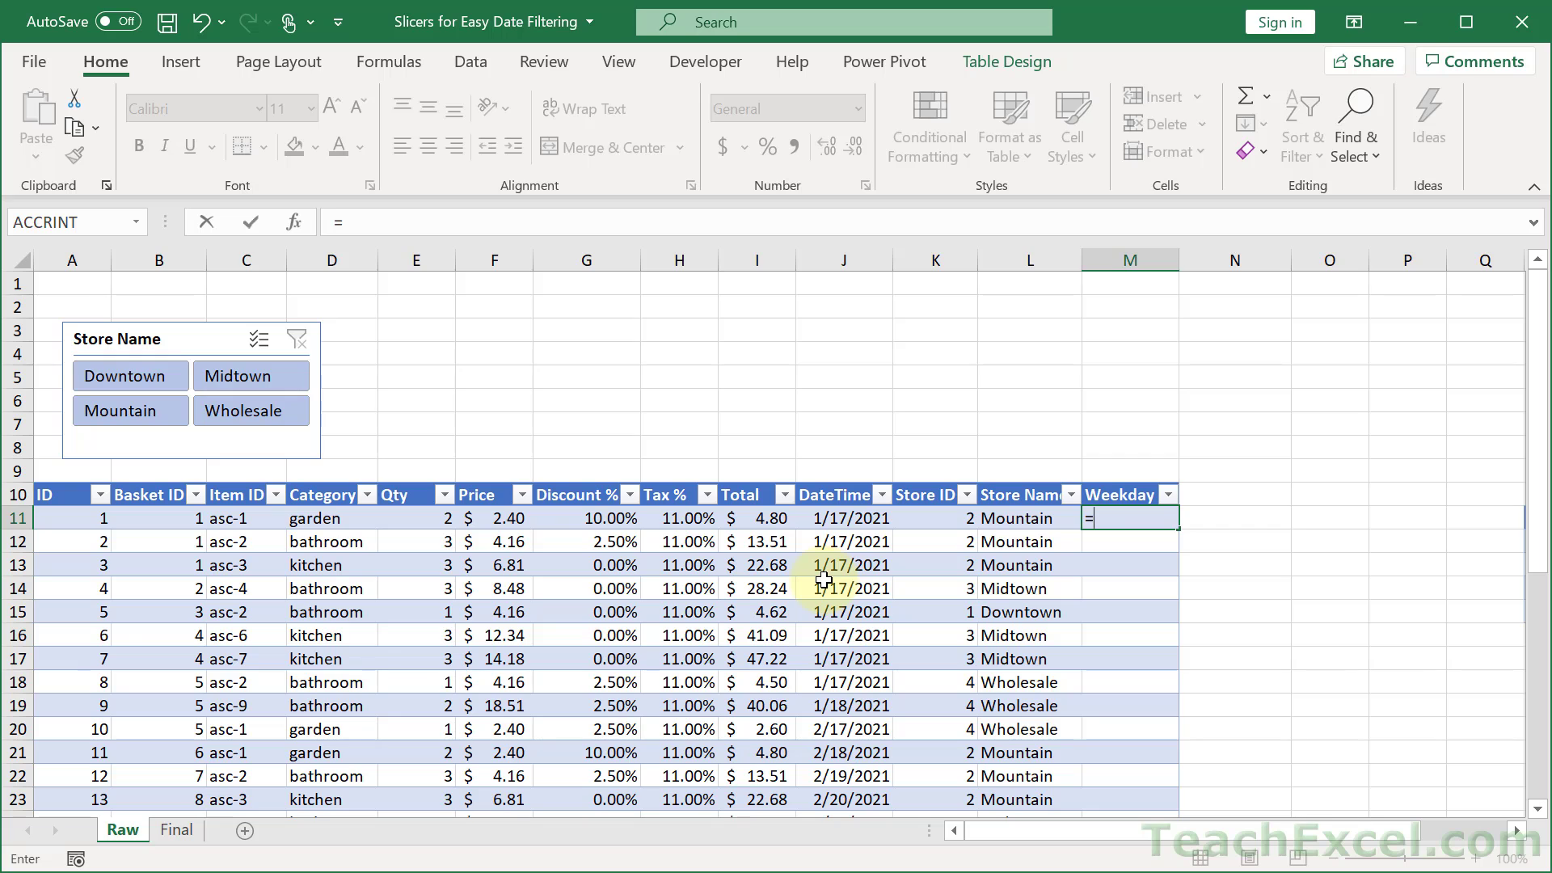
type("text")
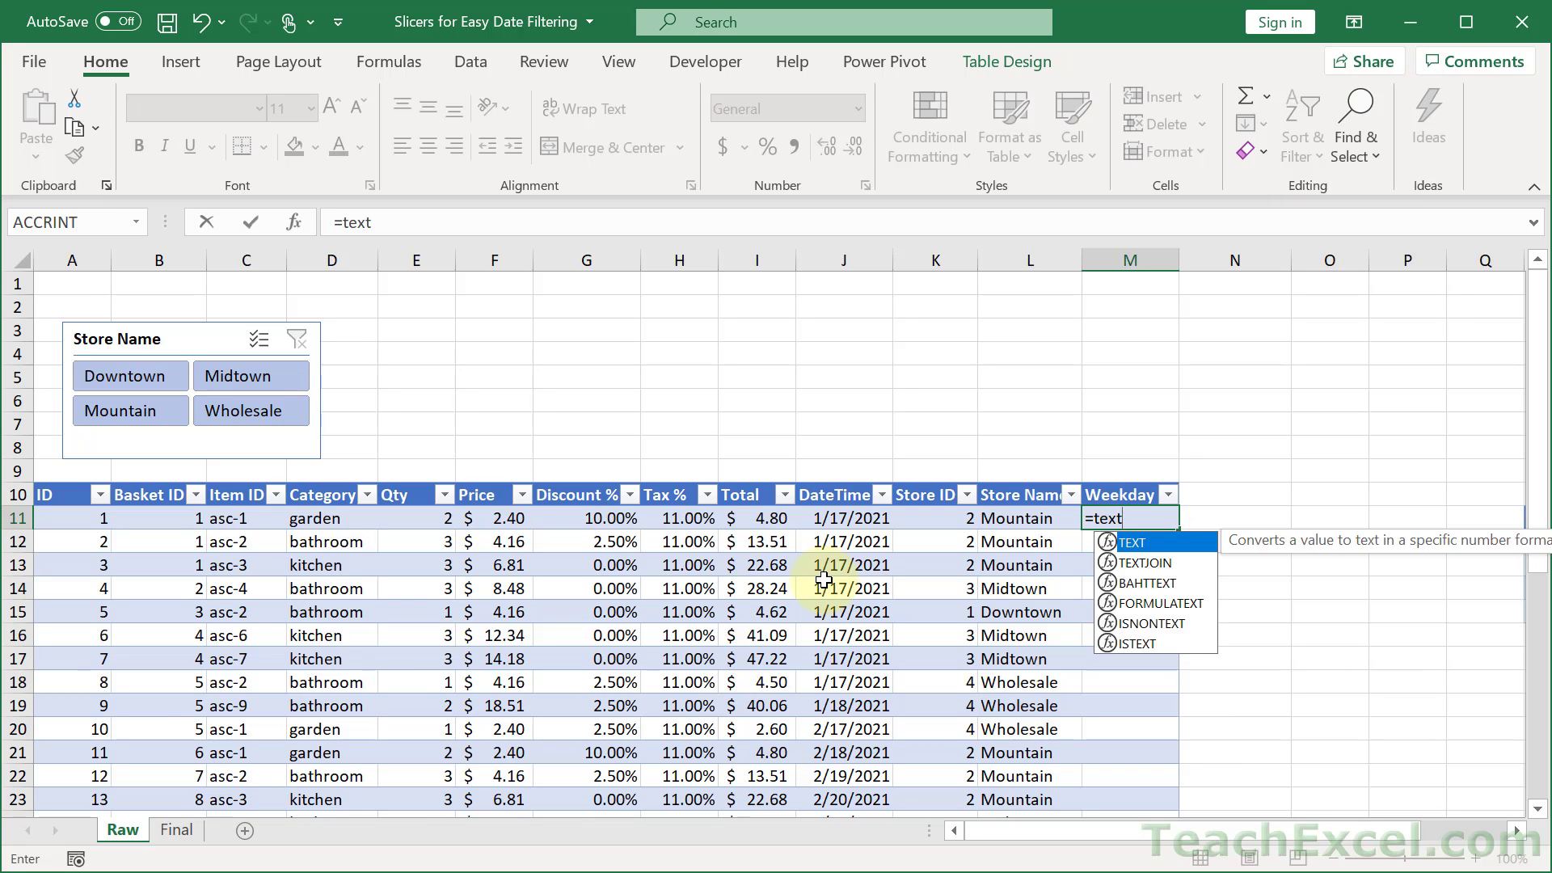
key("Tab")
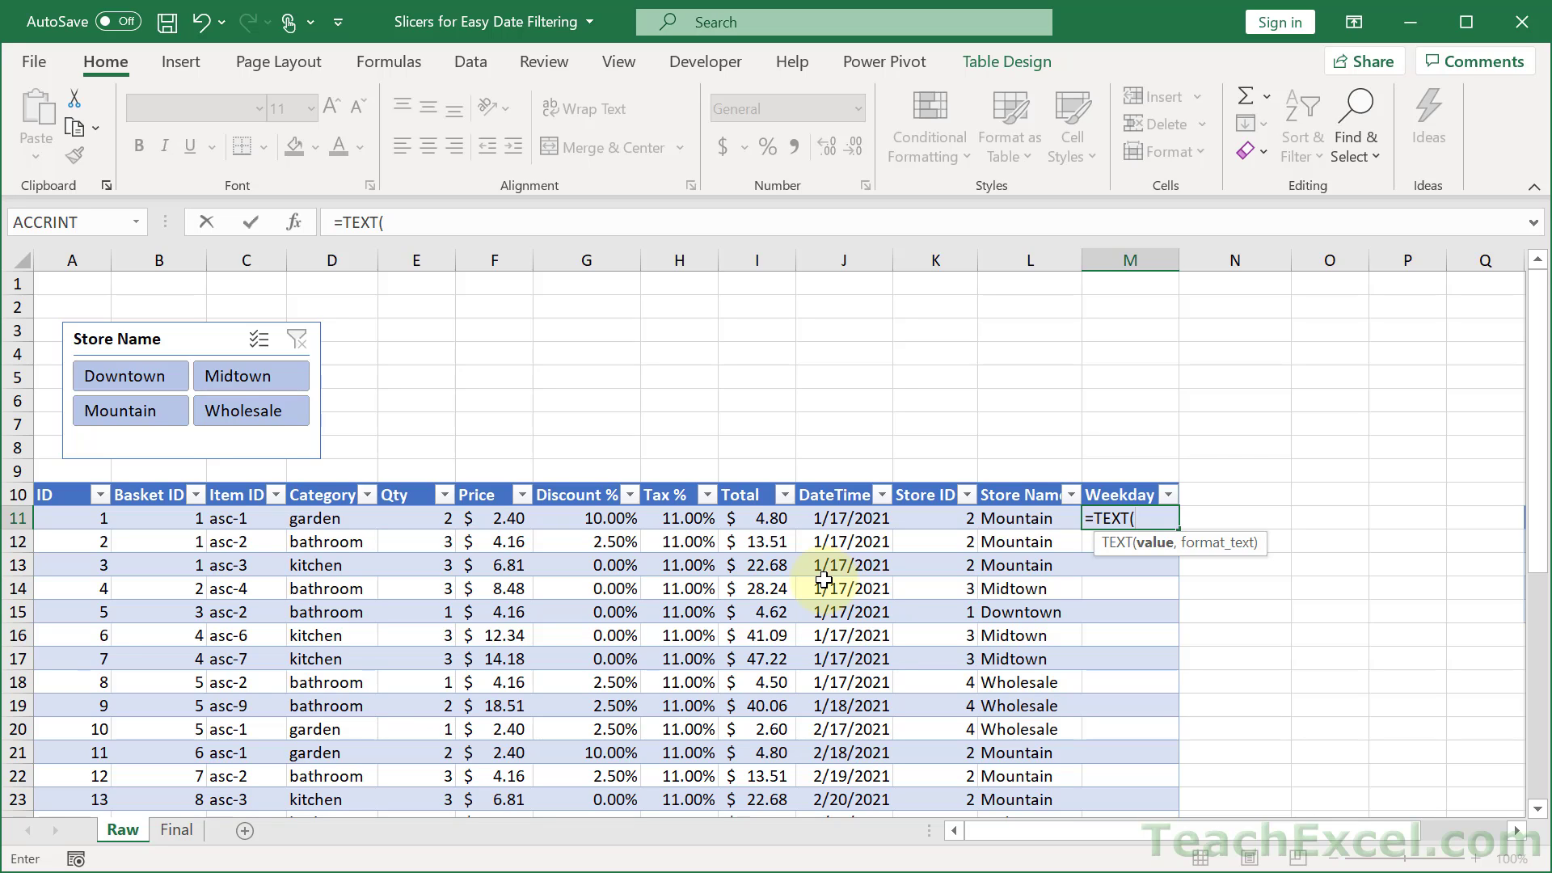
left_click(843, 515)
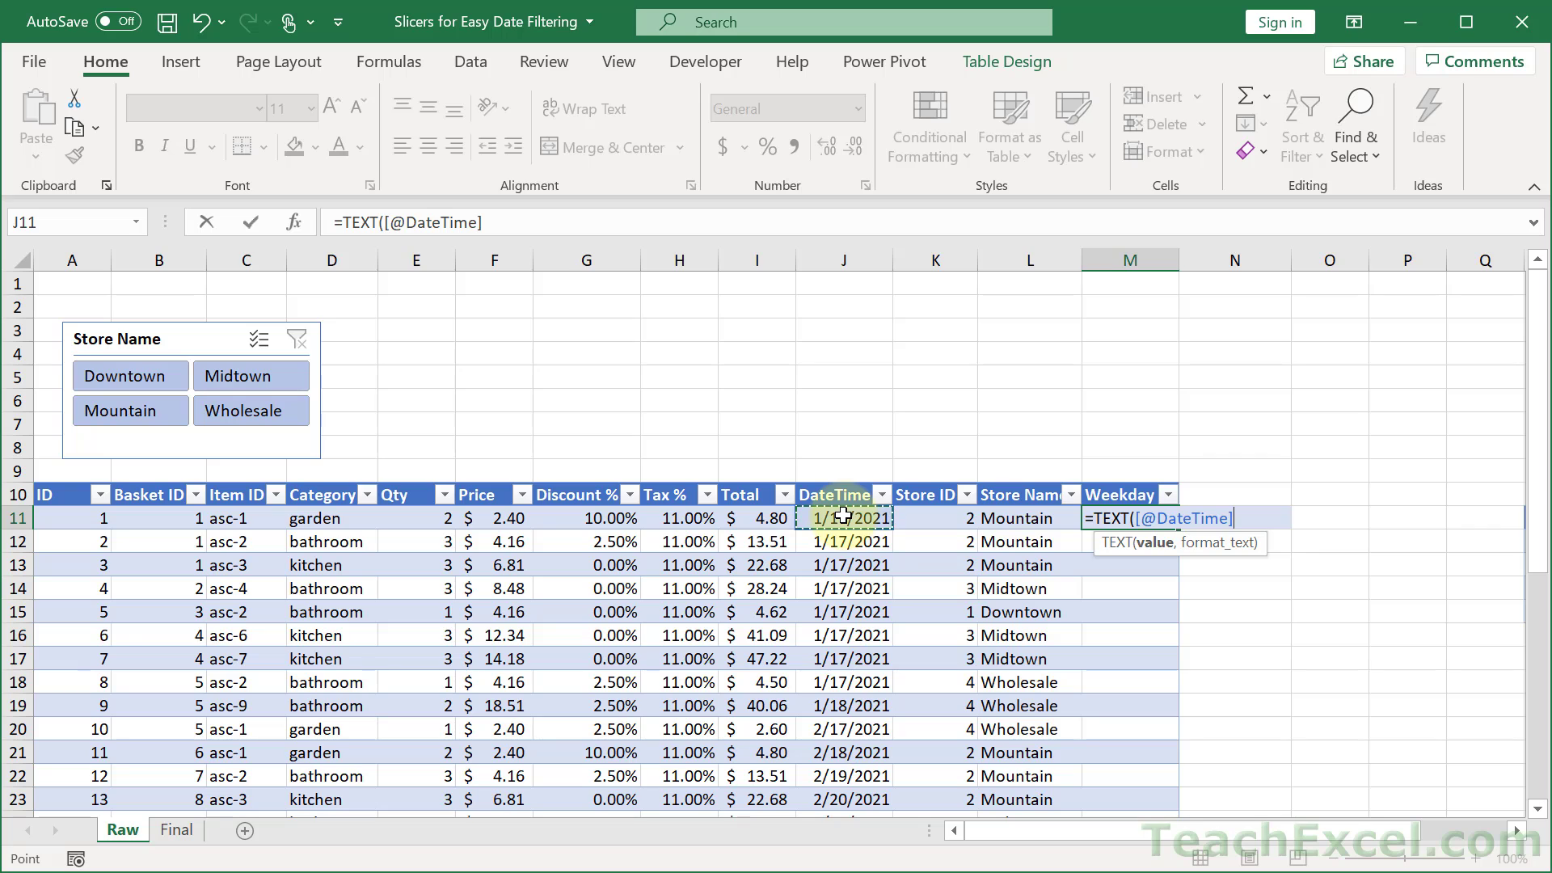
type(",")
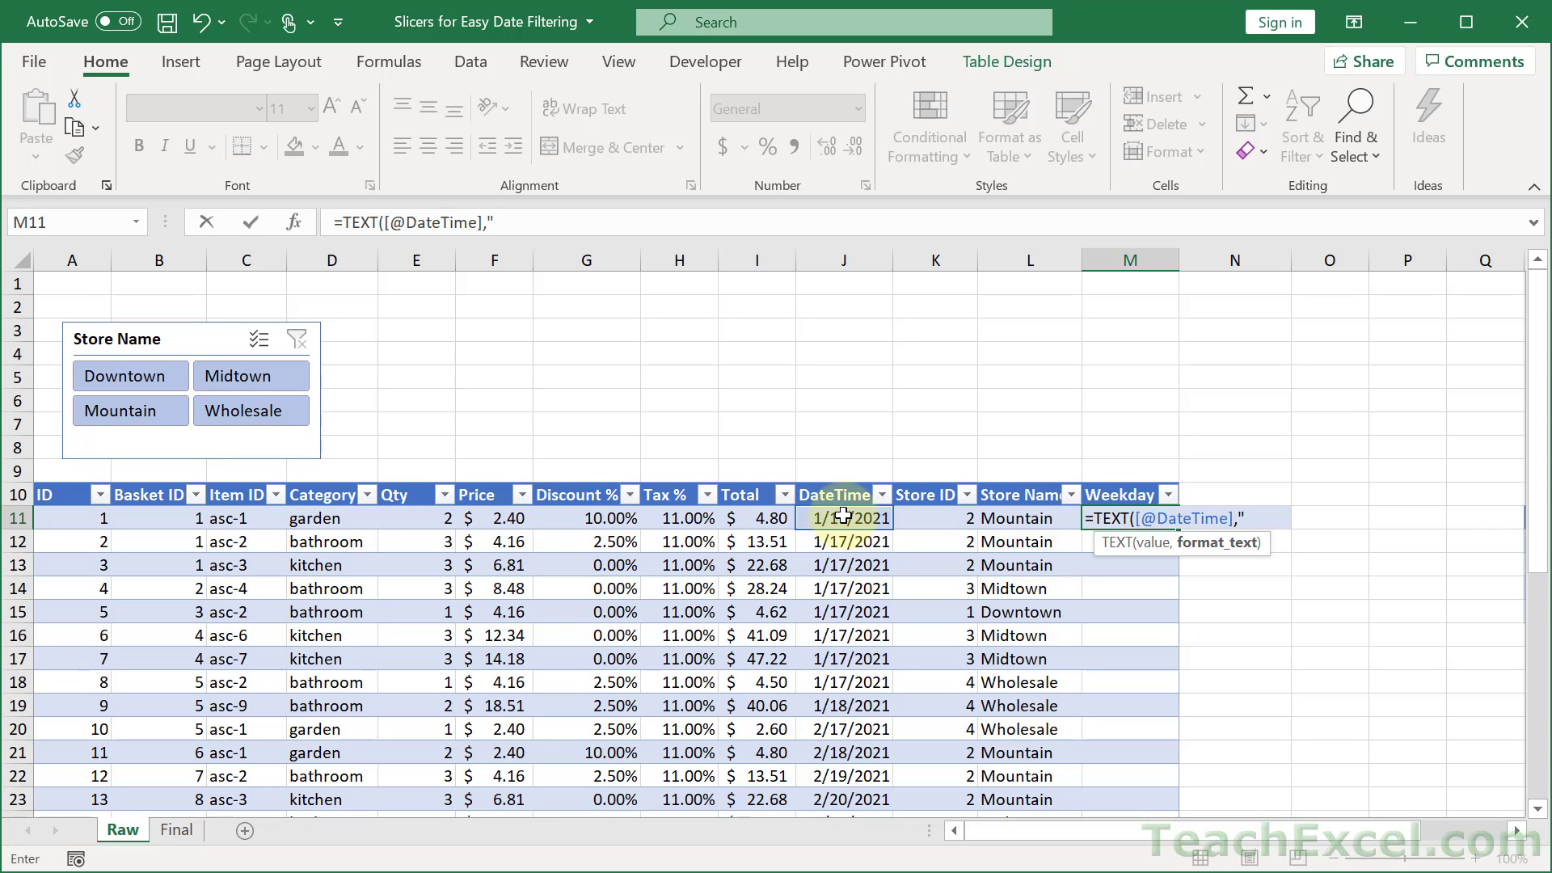
type("\"dddd\"")
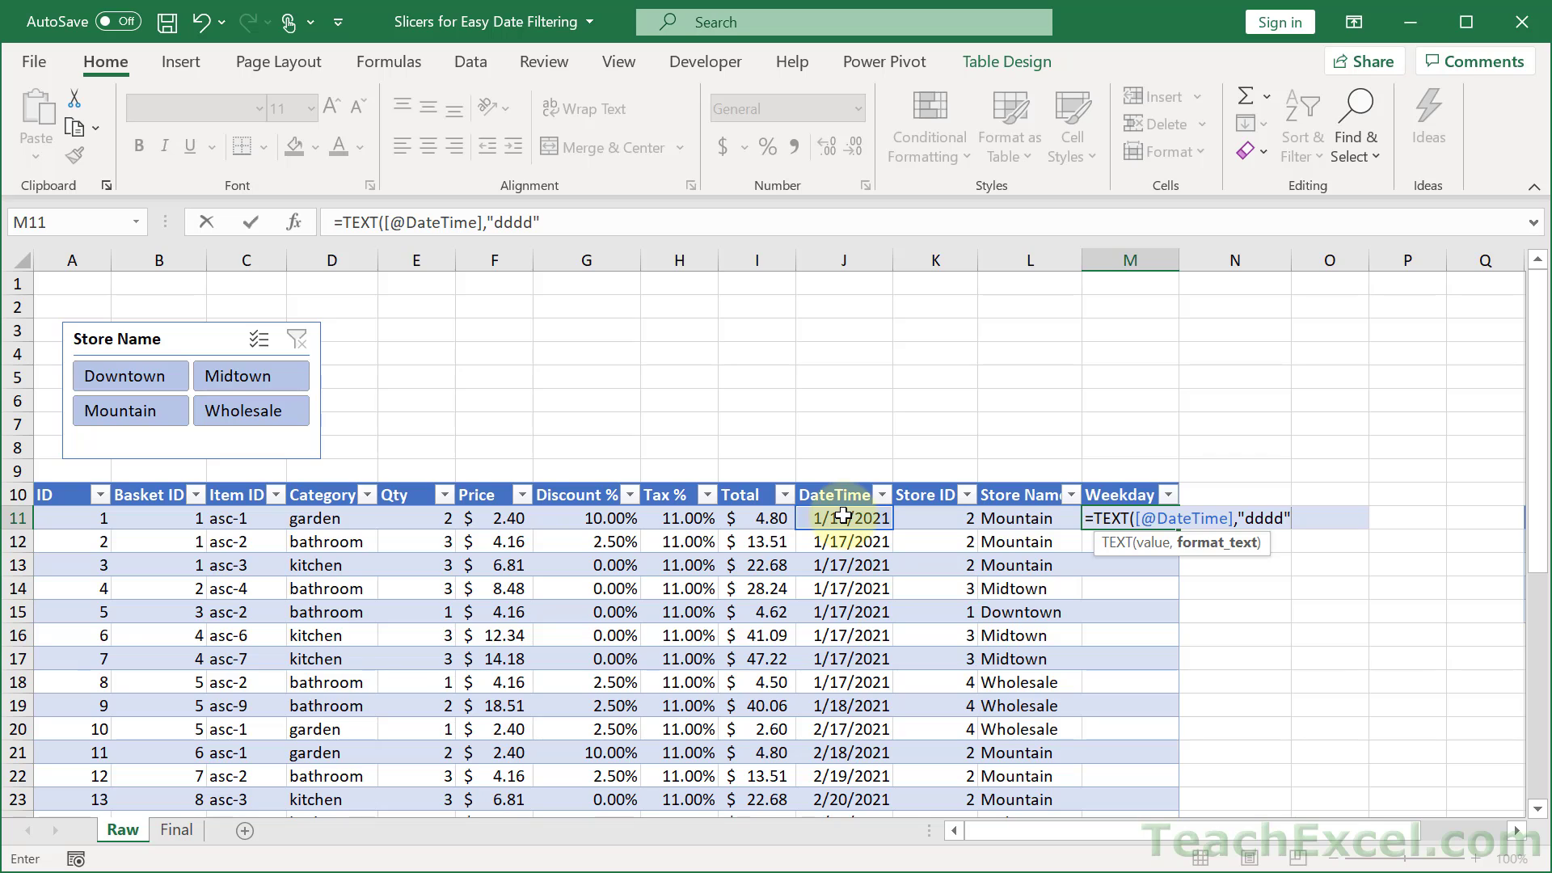
type(")")
key("Return")
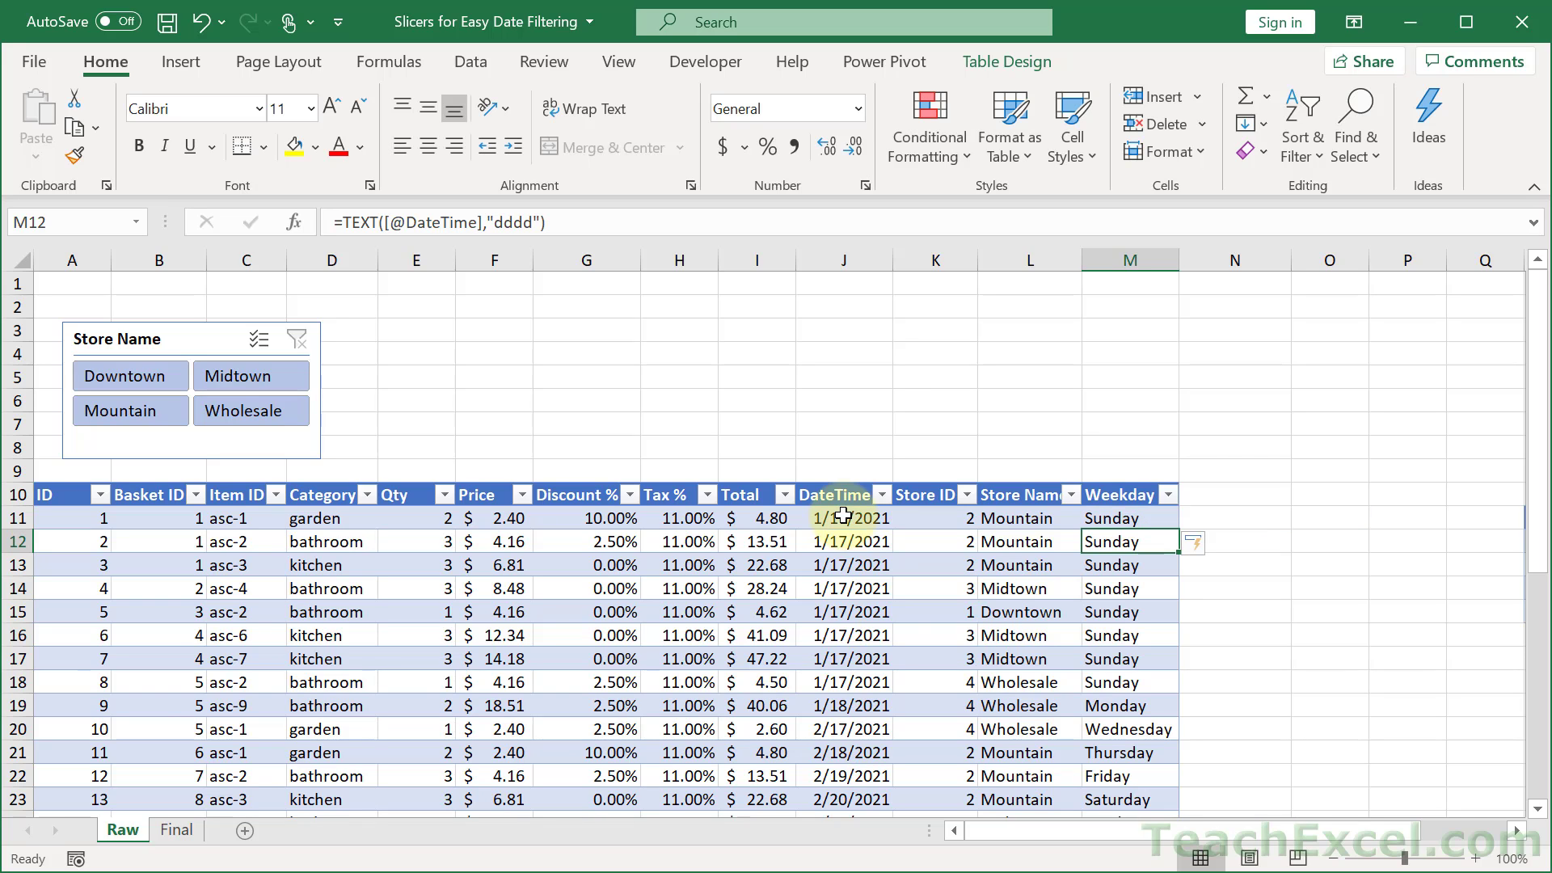
Insert a slicer for the Weekday column and place it just beside the Store Name slicer, starting over column D
left_click(196, 63)
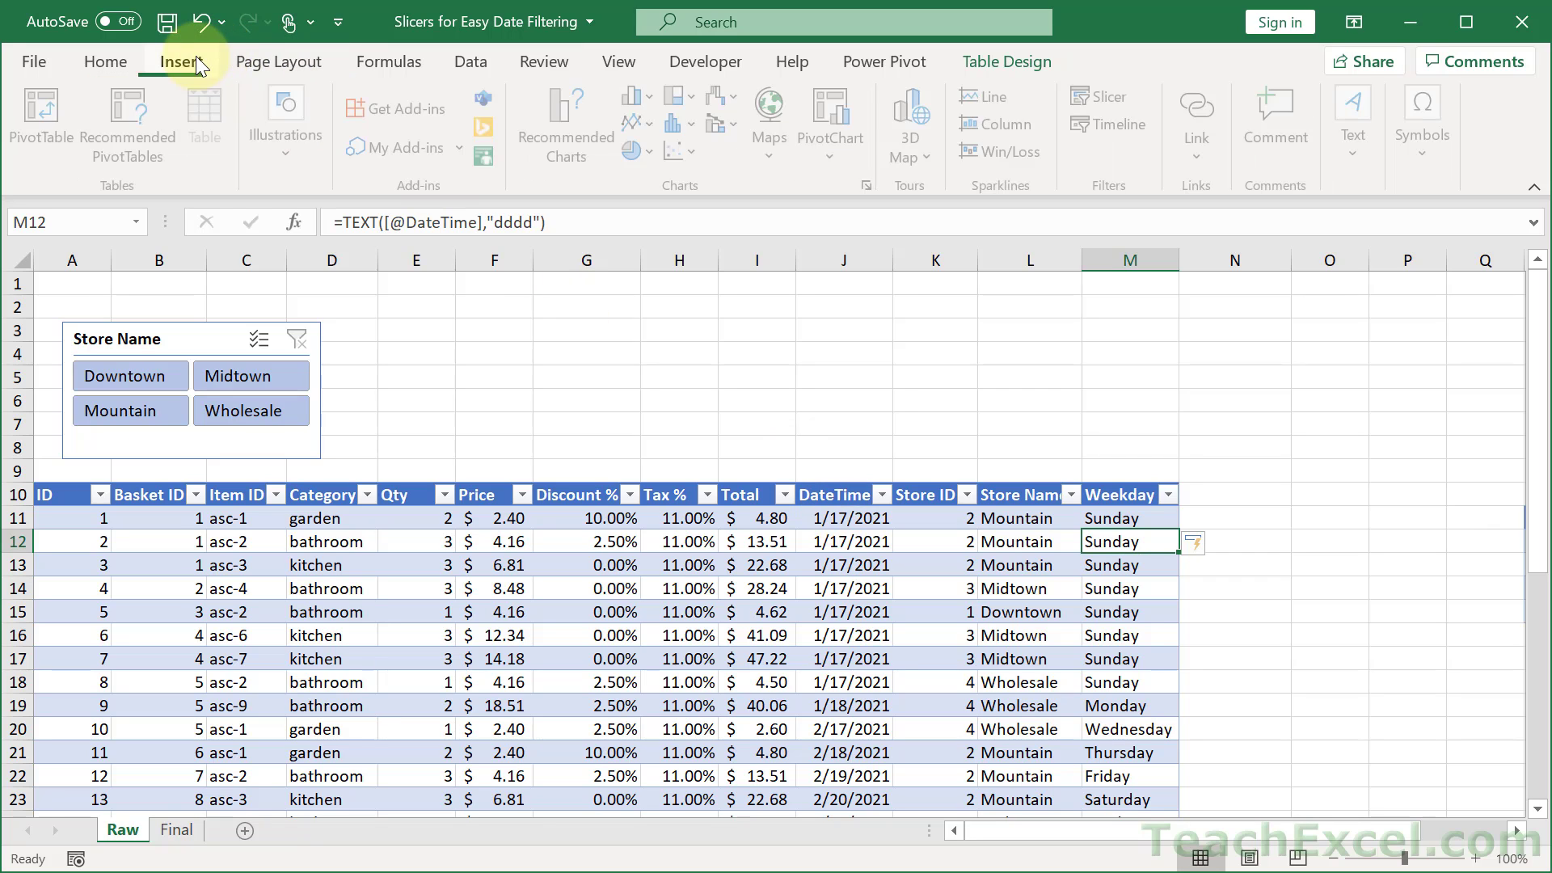
left_click(1094, 103)
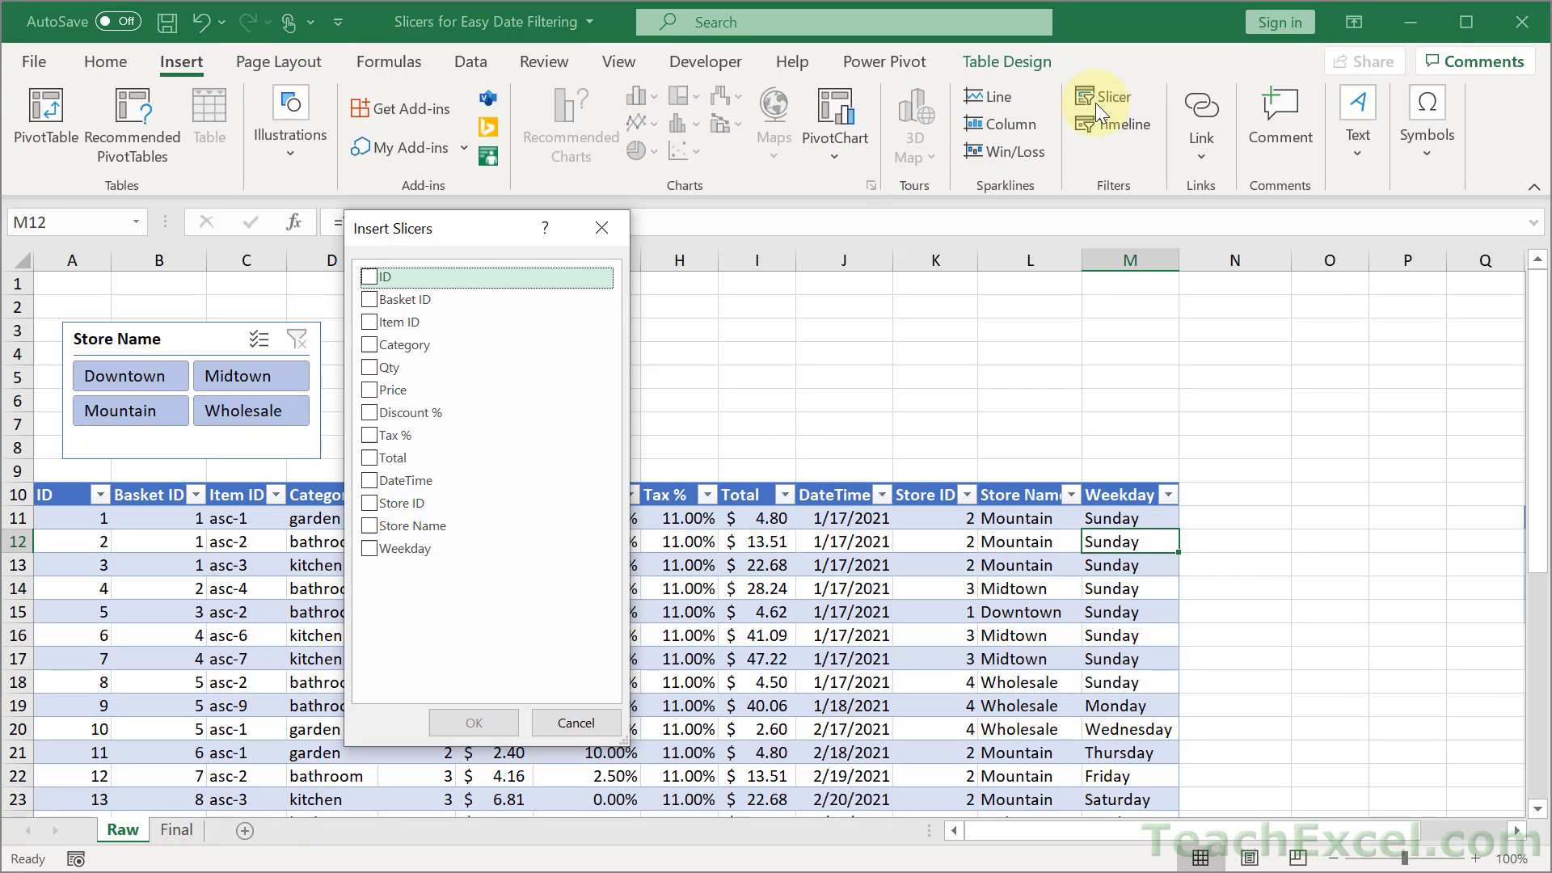
left_click(367, 548)
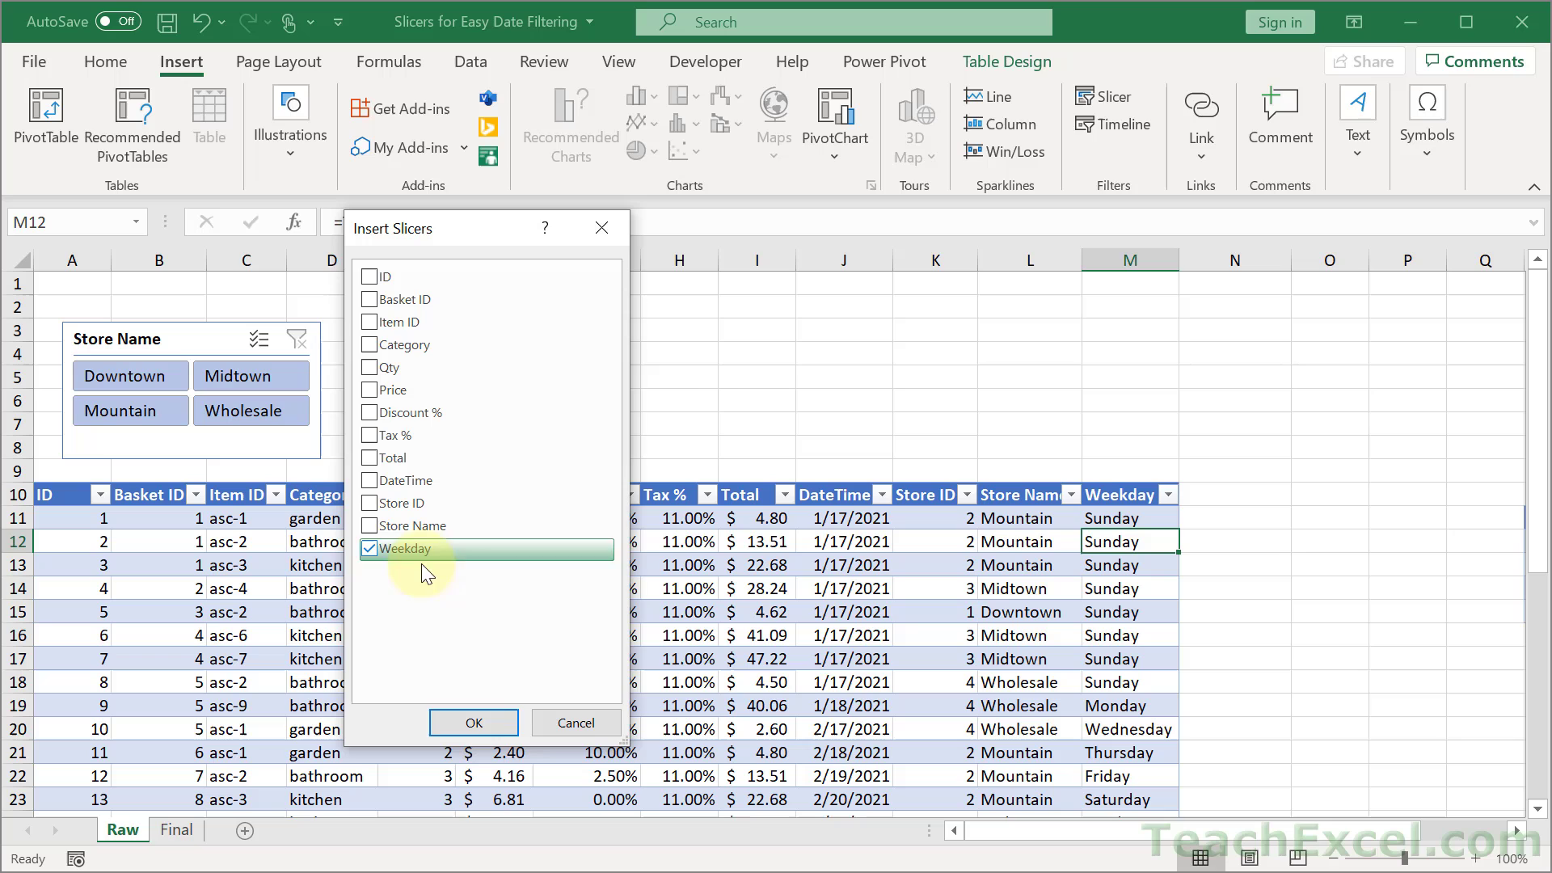
left_click(495, 725)
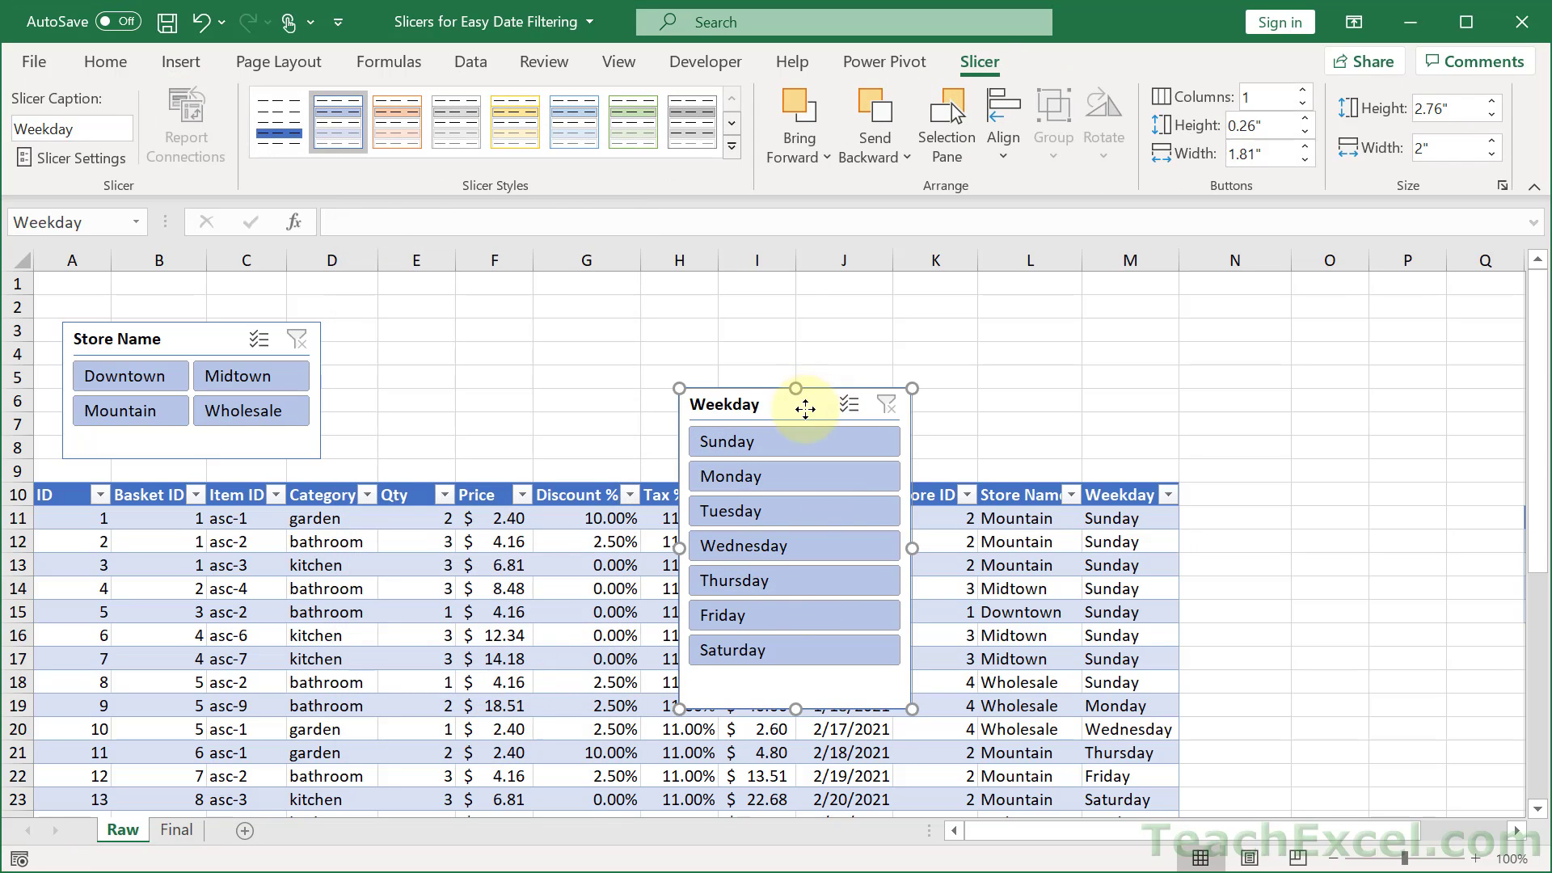
left_click_drag(792, 401, 463, 311)
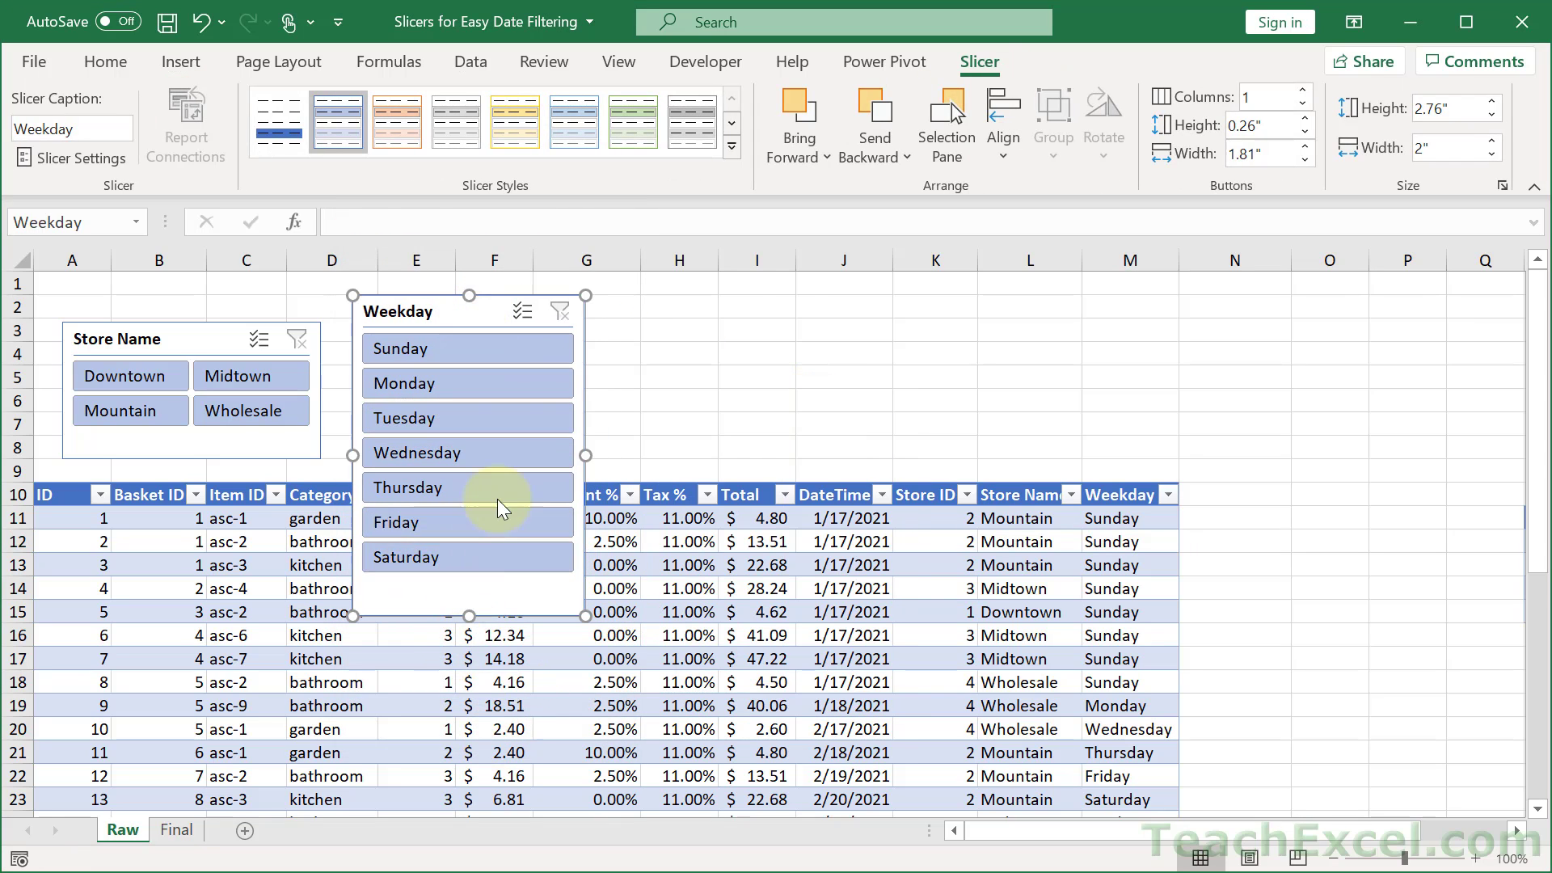
Filter the table by Tuesday, Thursday and Monday in turn, combine Monday with the Downtown store, and clear the Weekday filter
left_click(433, 428)
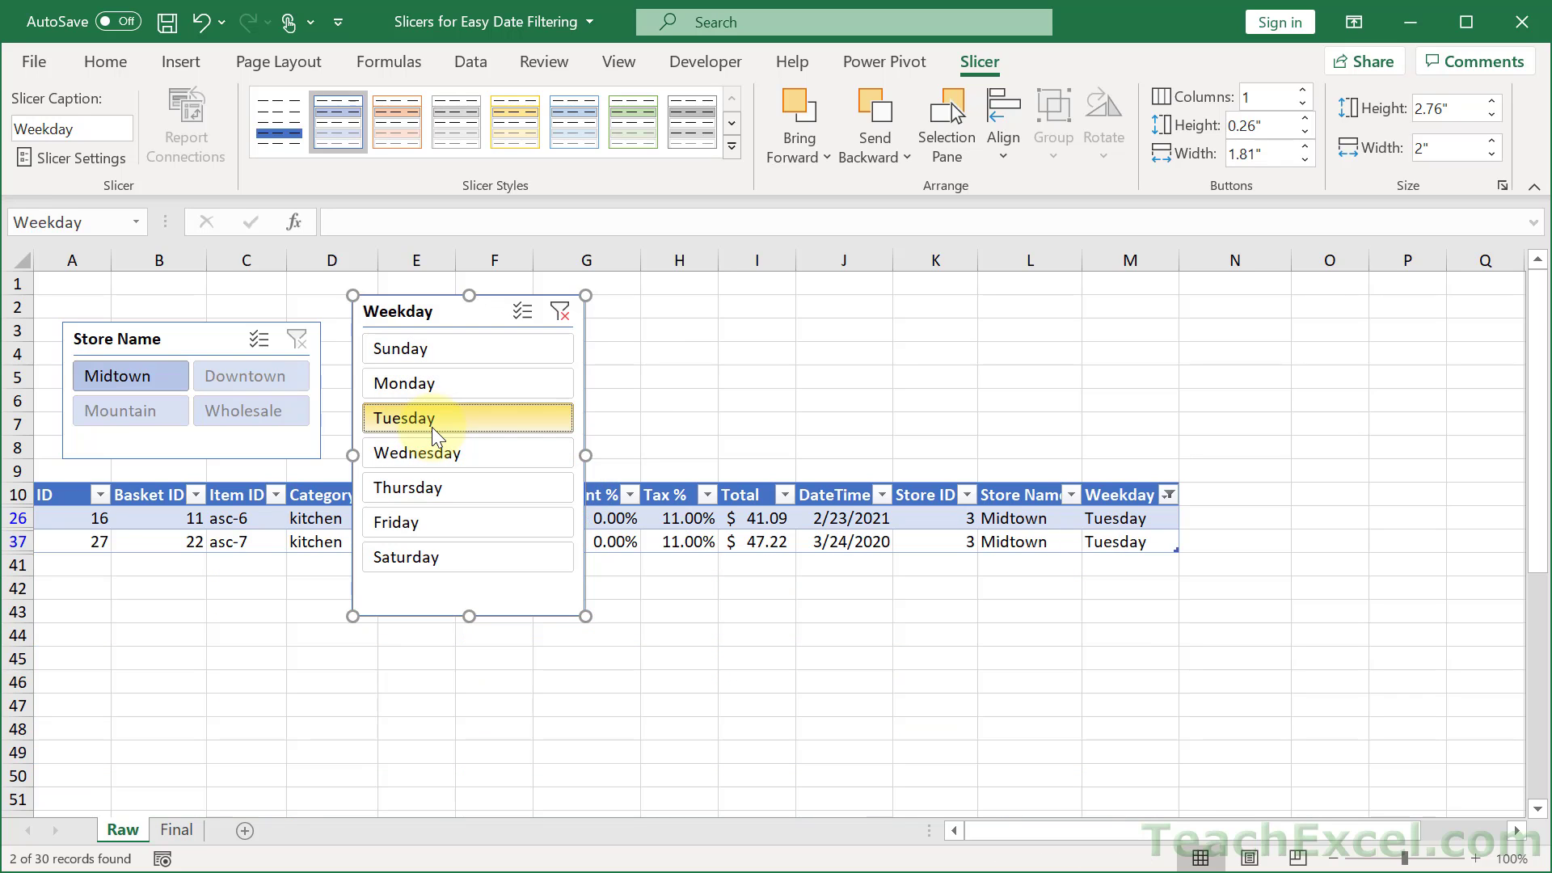
left_click(415, 485)
left_click(420, 383)
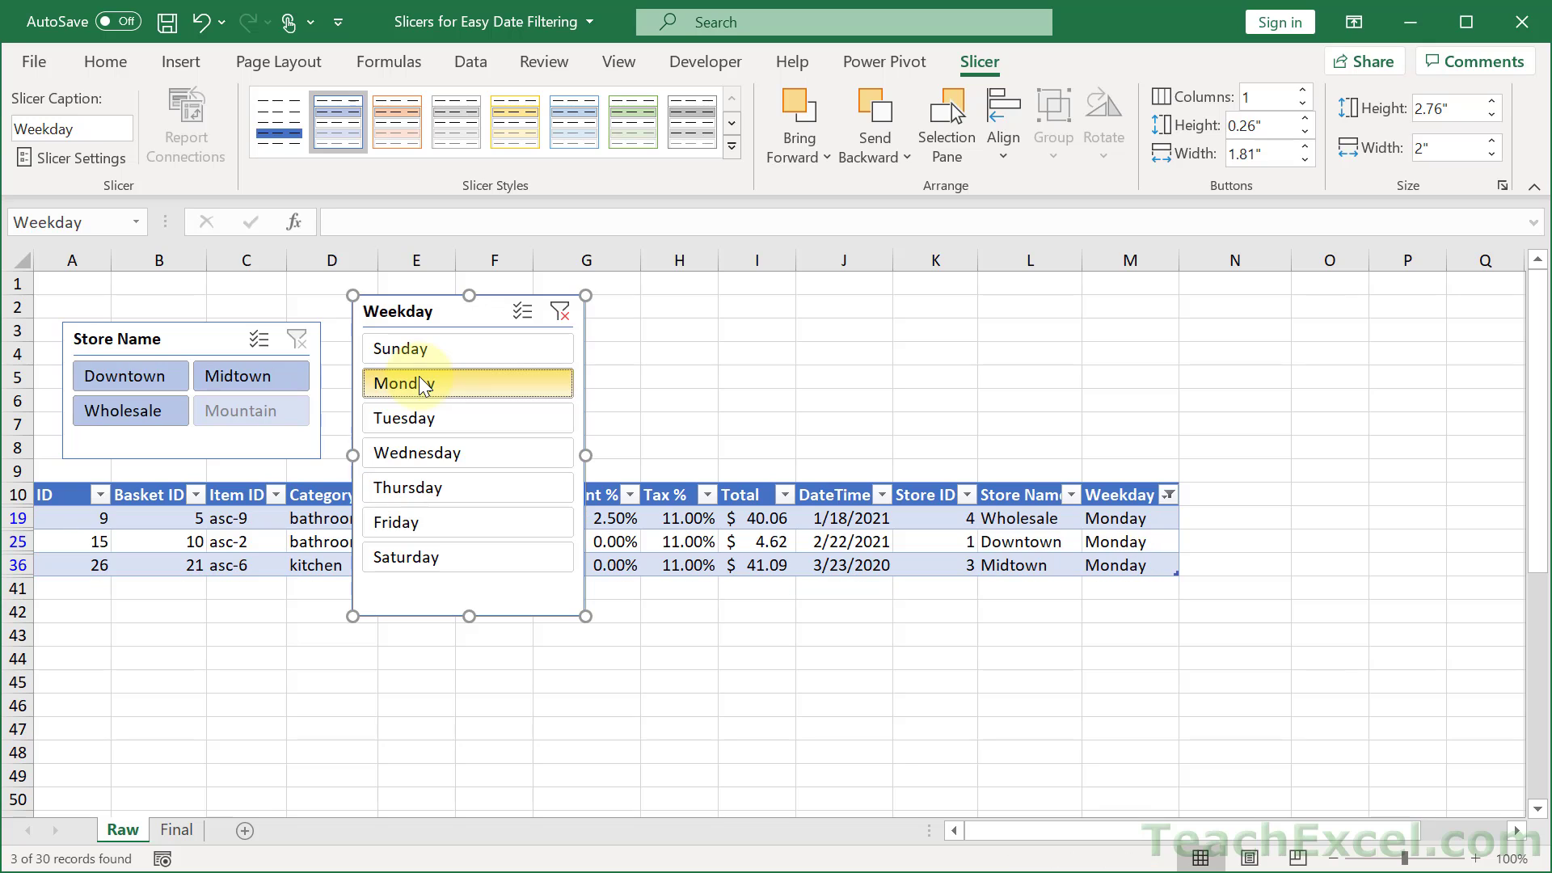
left_click(139, 368)
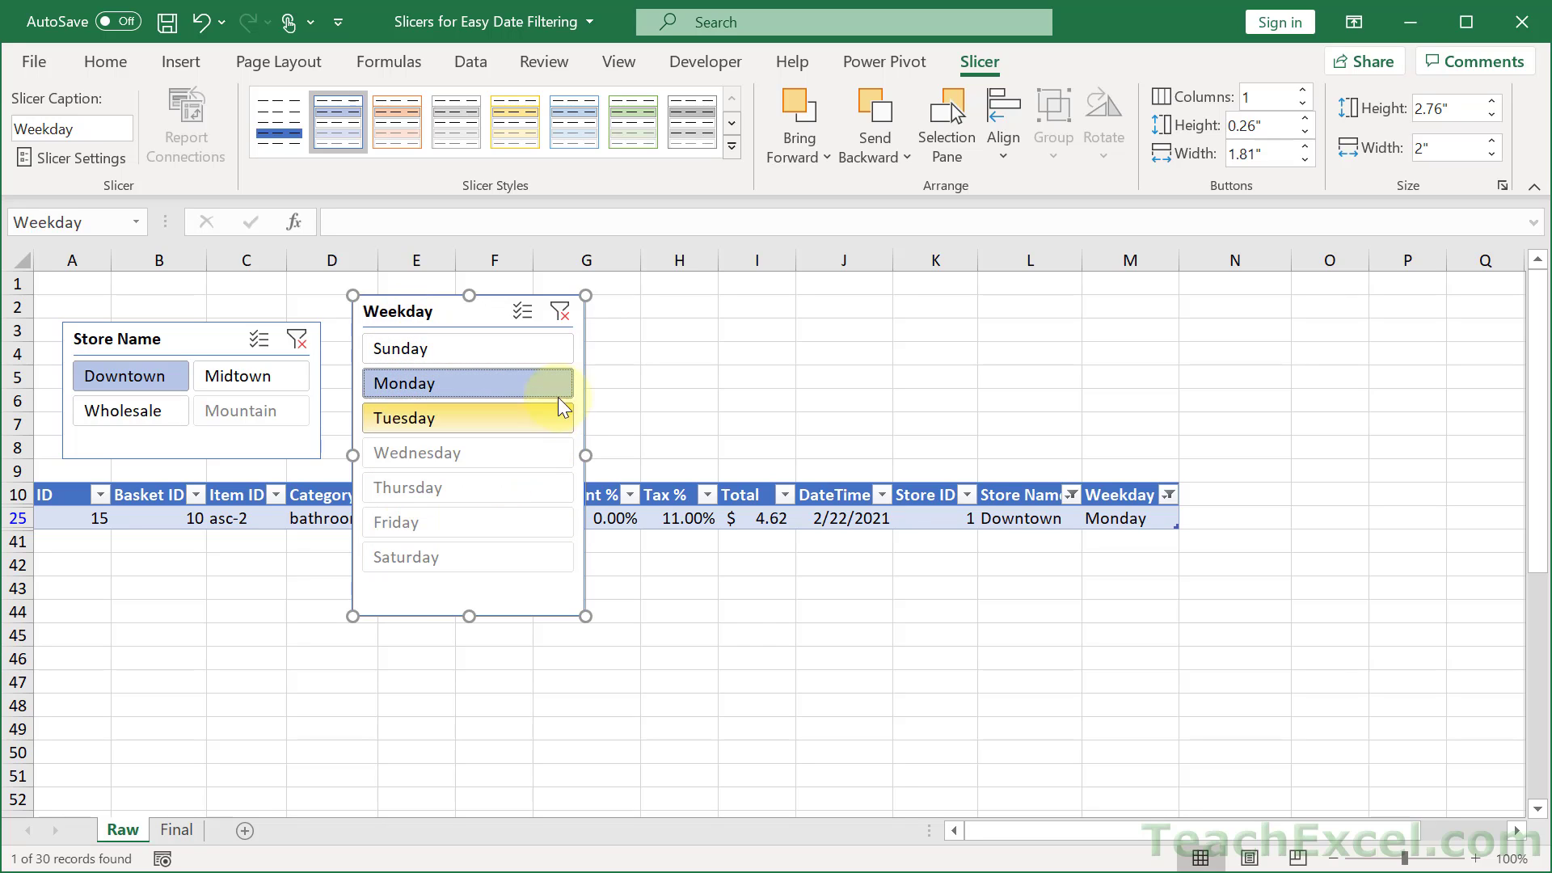
left_click(551, 313)
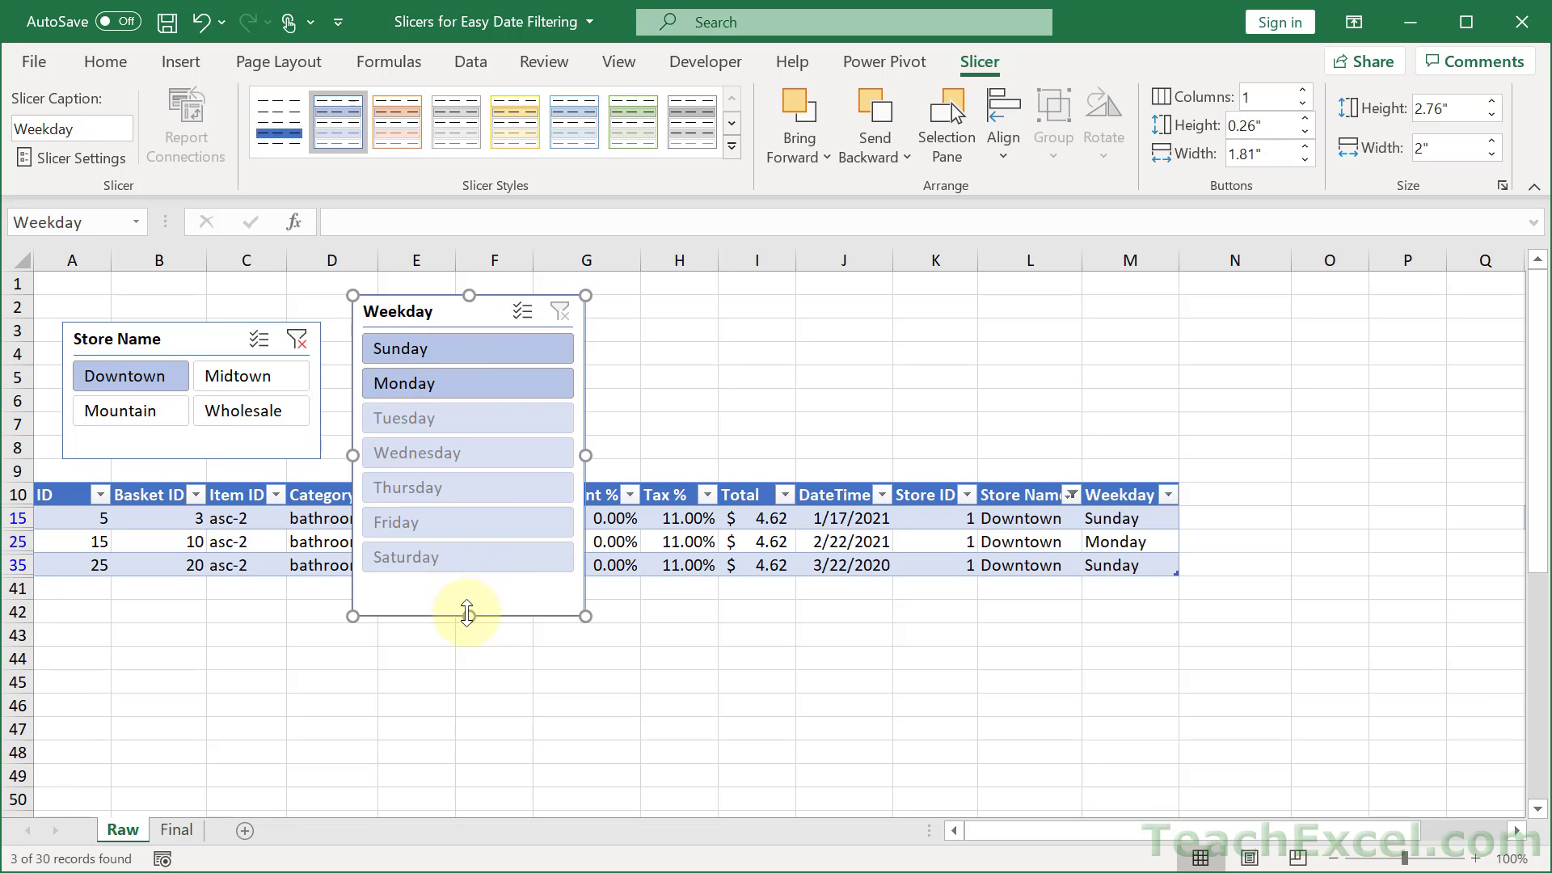
Shorten the Weekday slicer to about 1.22" high so it sits above the table, and clear the Store Name filter
left_click_drag(469, 616, 461, 436)
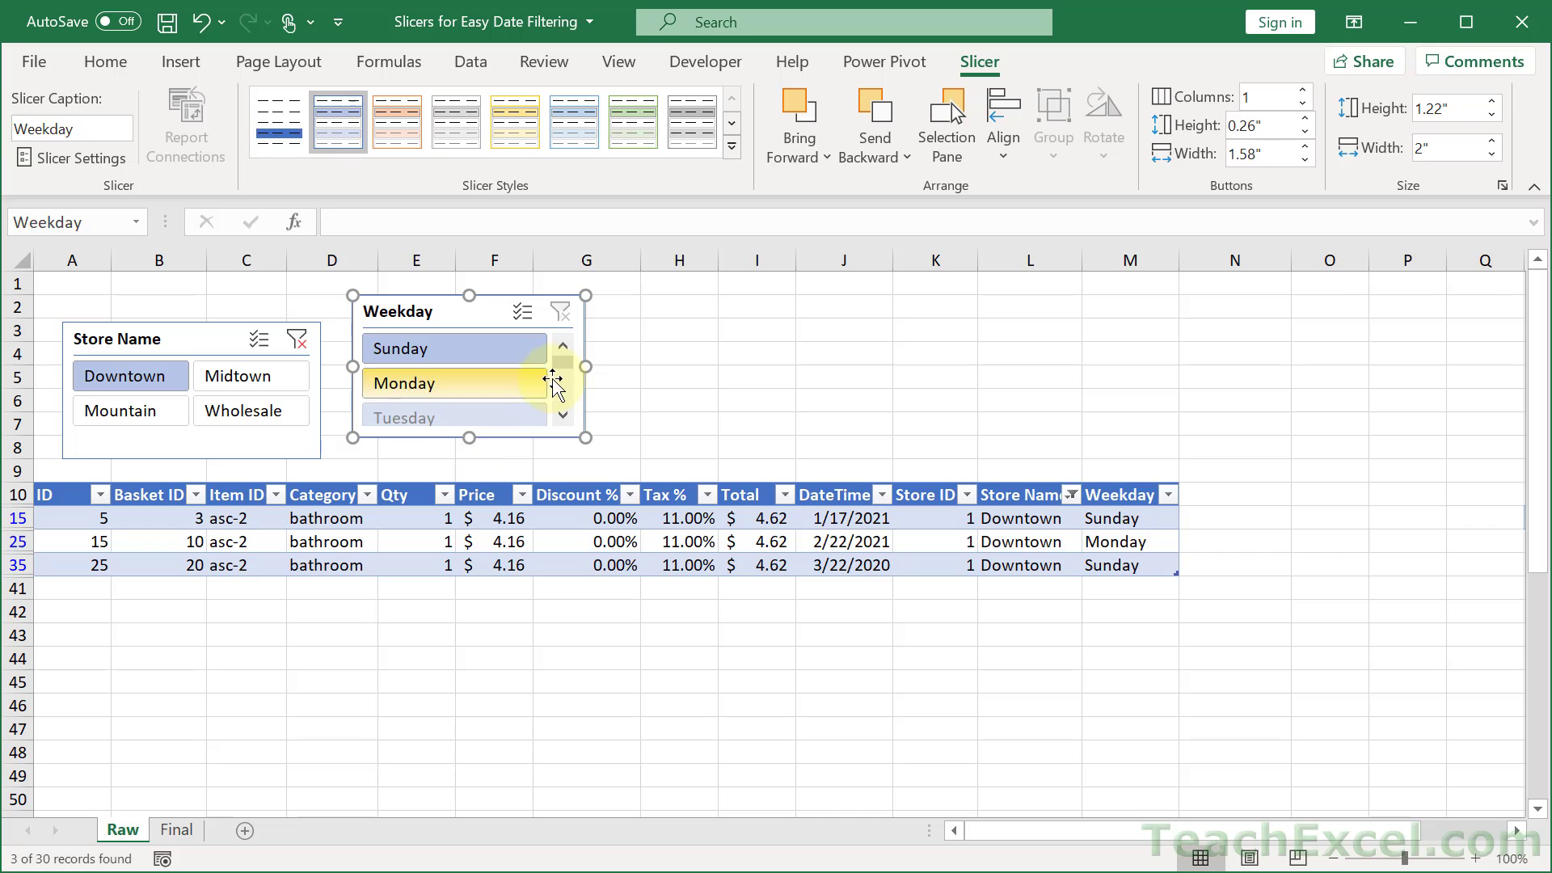
left_click(309, 342)
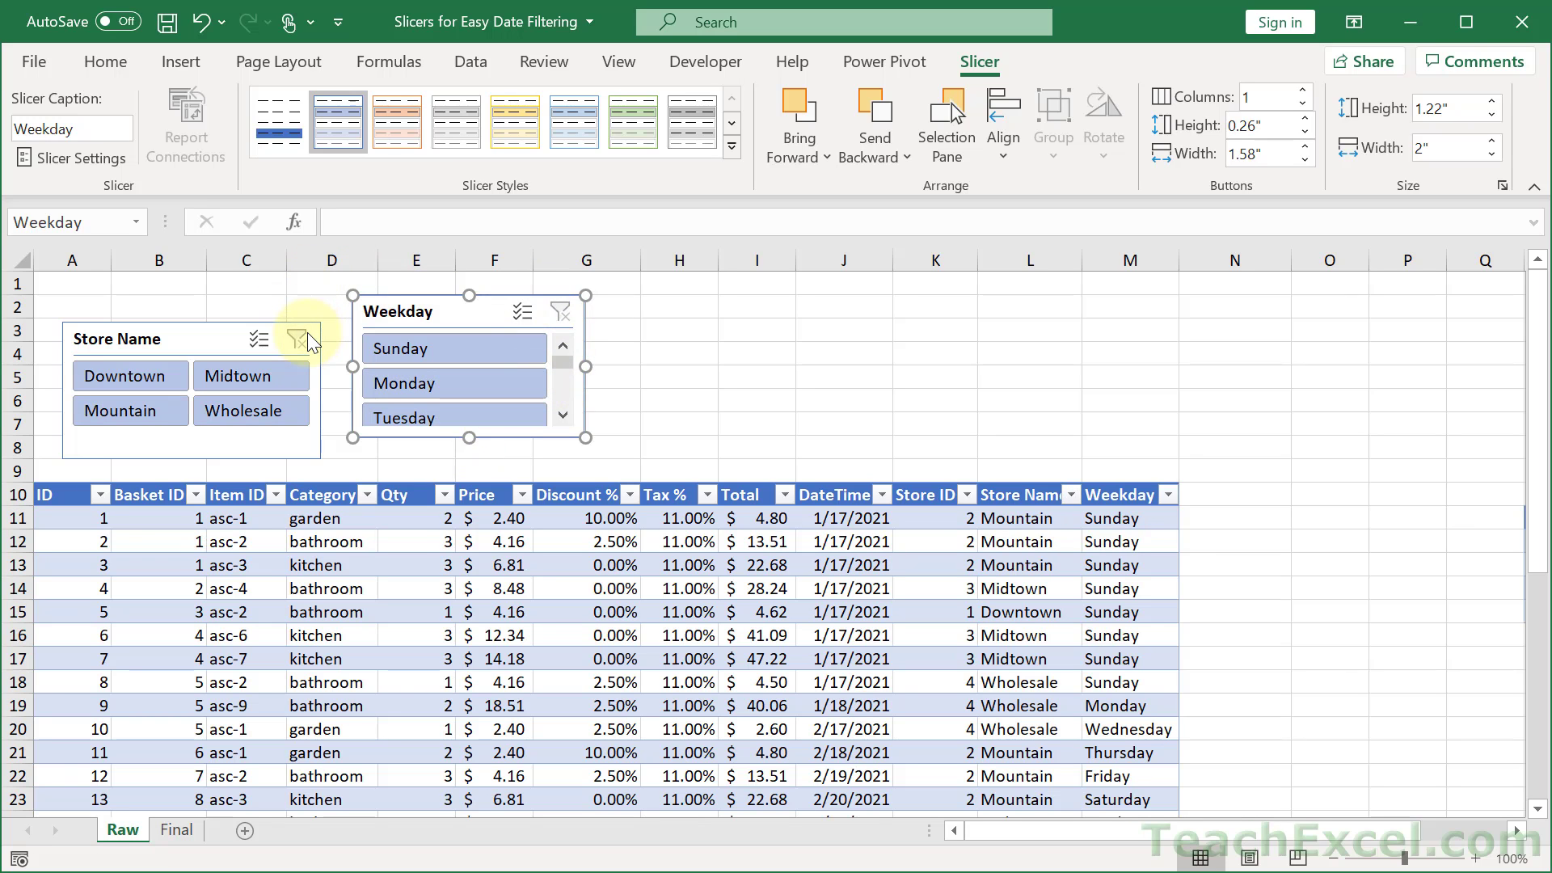
Add a Month column header in N10 beside Weekday
left_click(1237, 492)
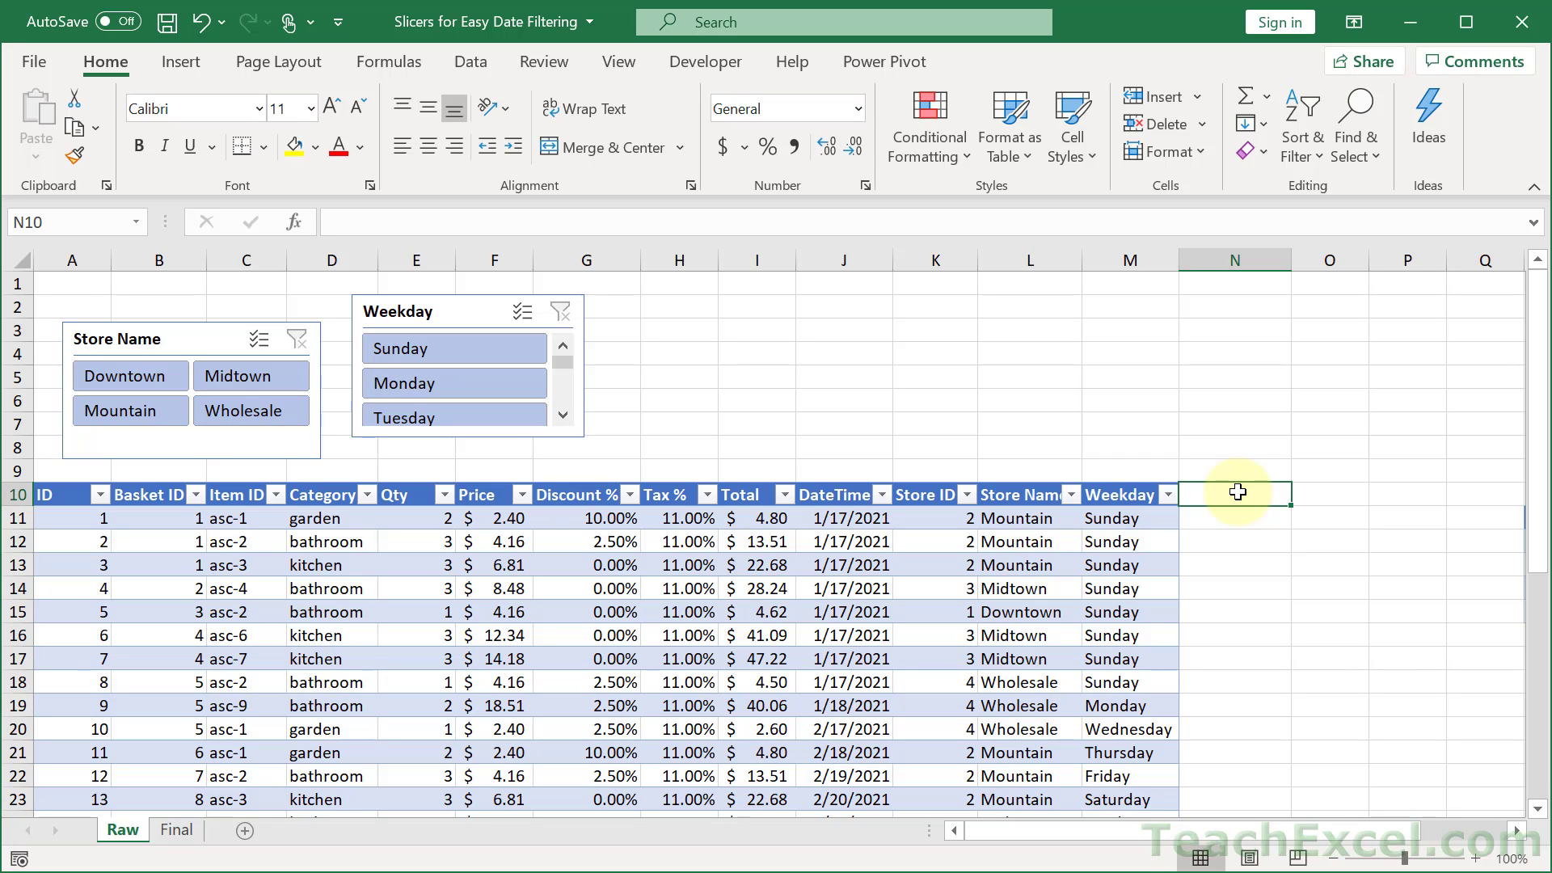
type("Month")
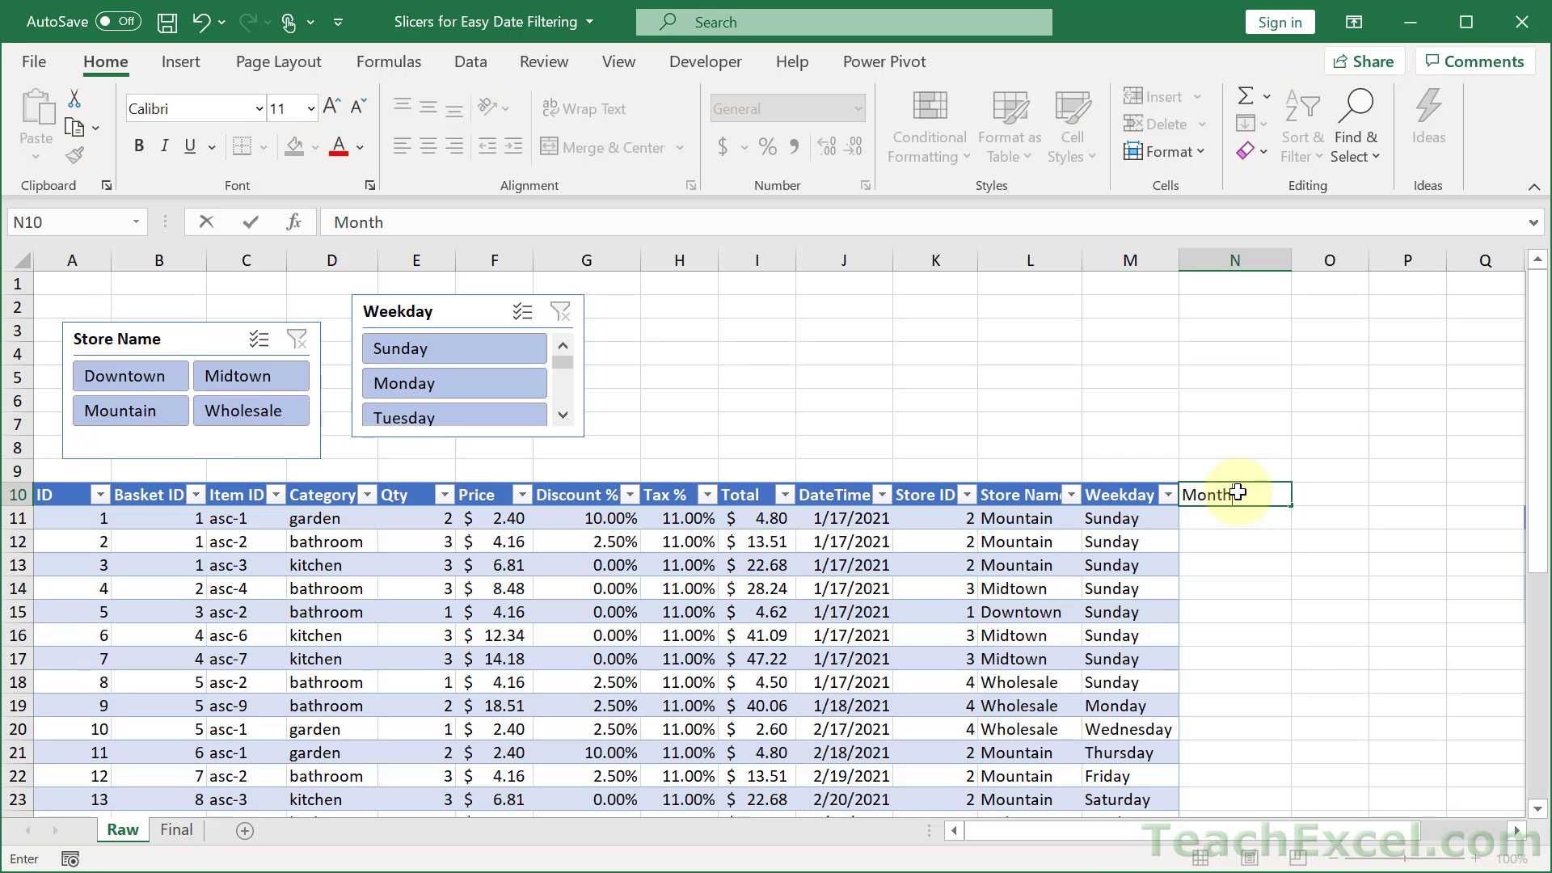
key("Return")
type("=te")
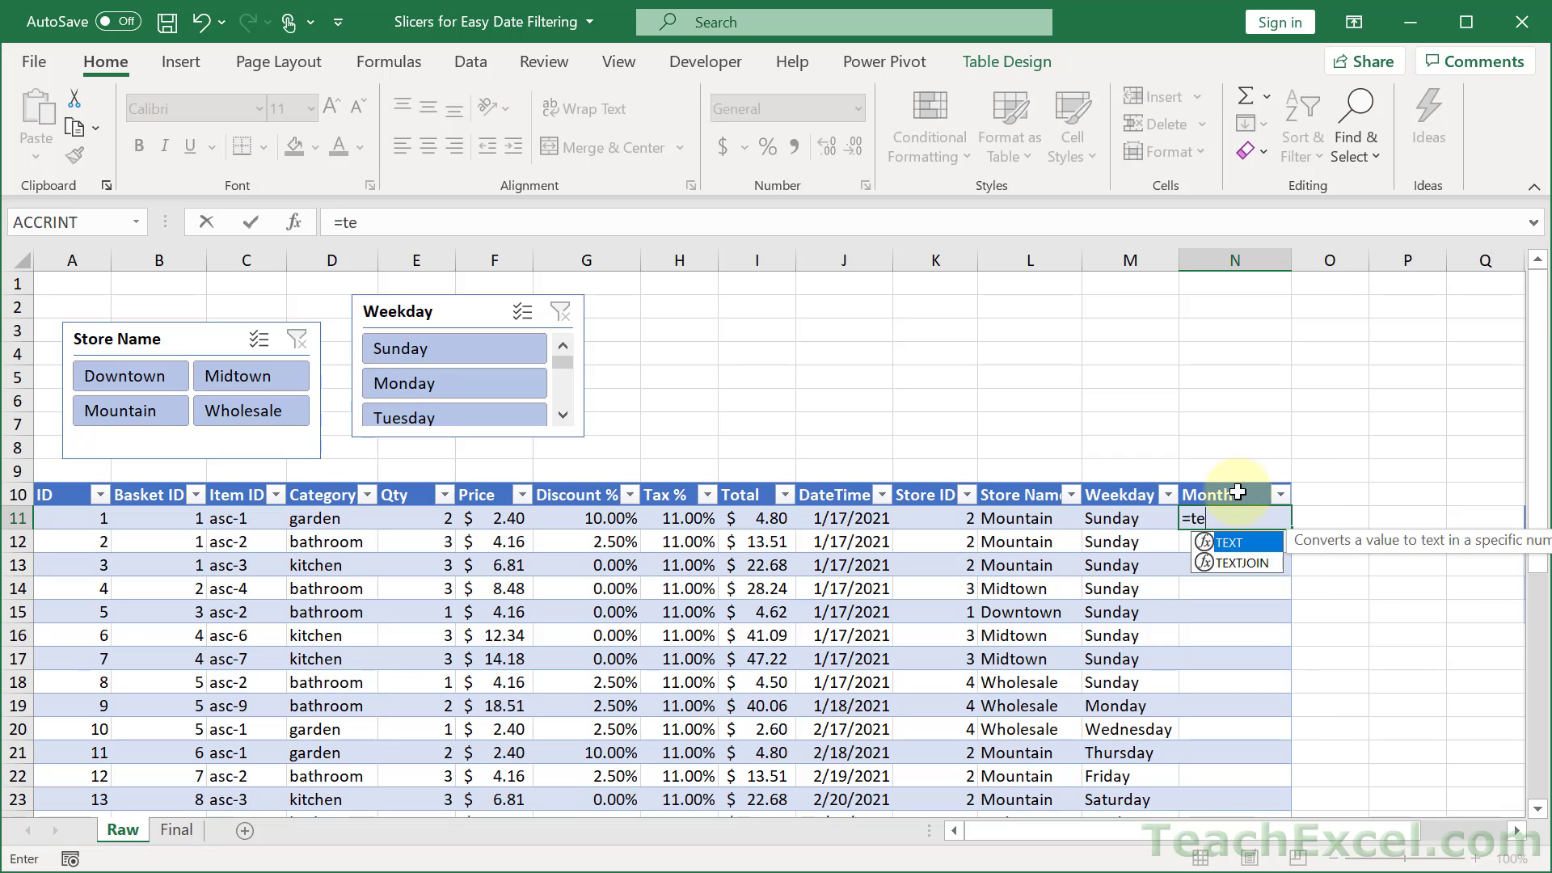
key("Tab")
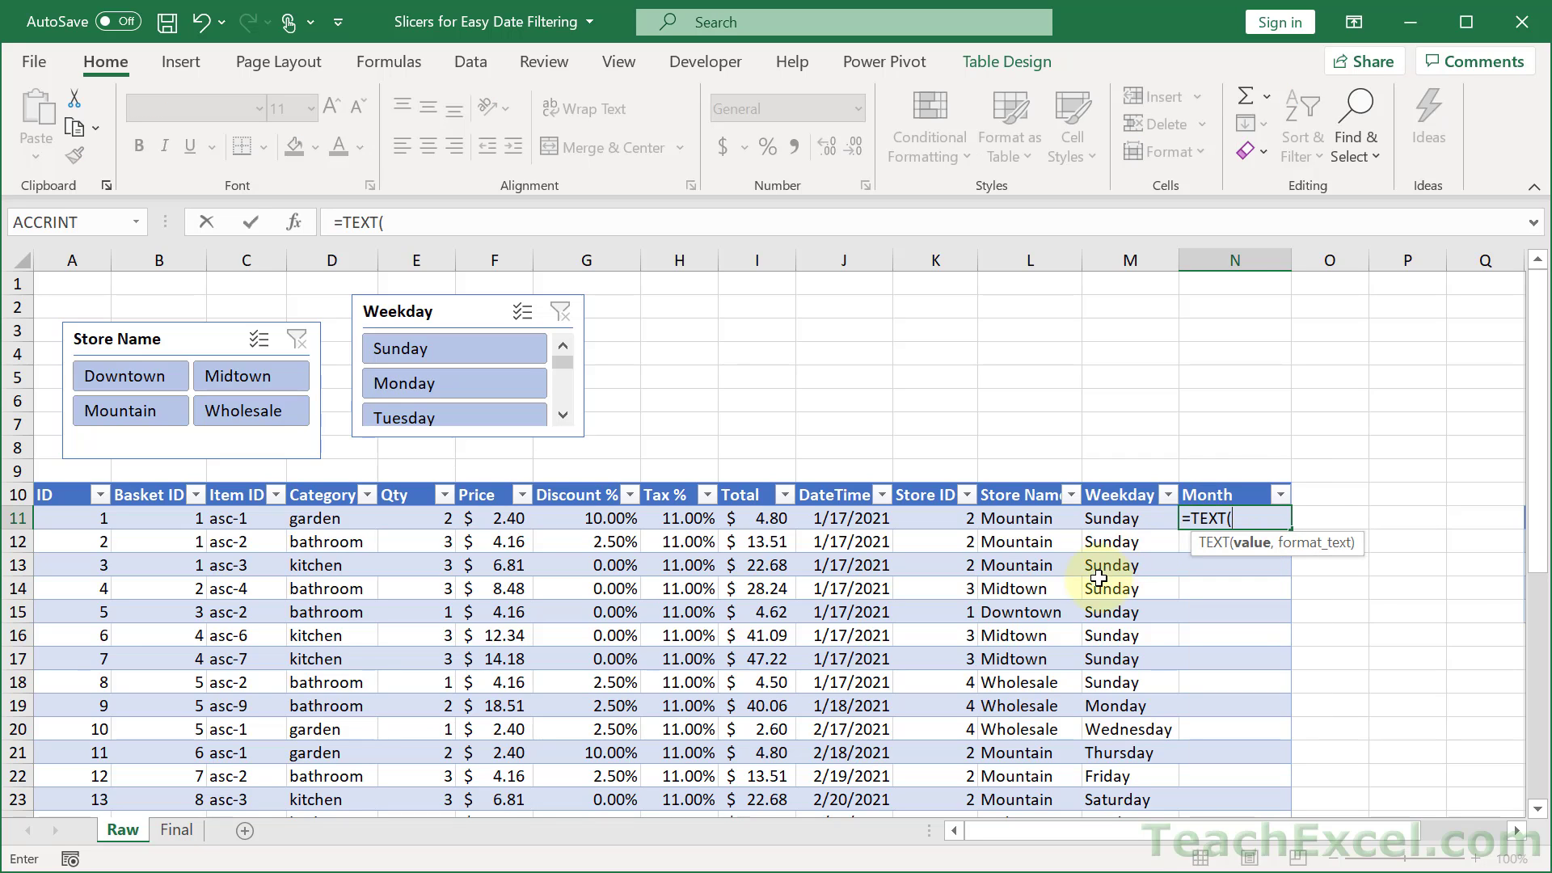
left_click(812, 509)
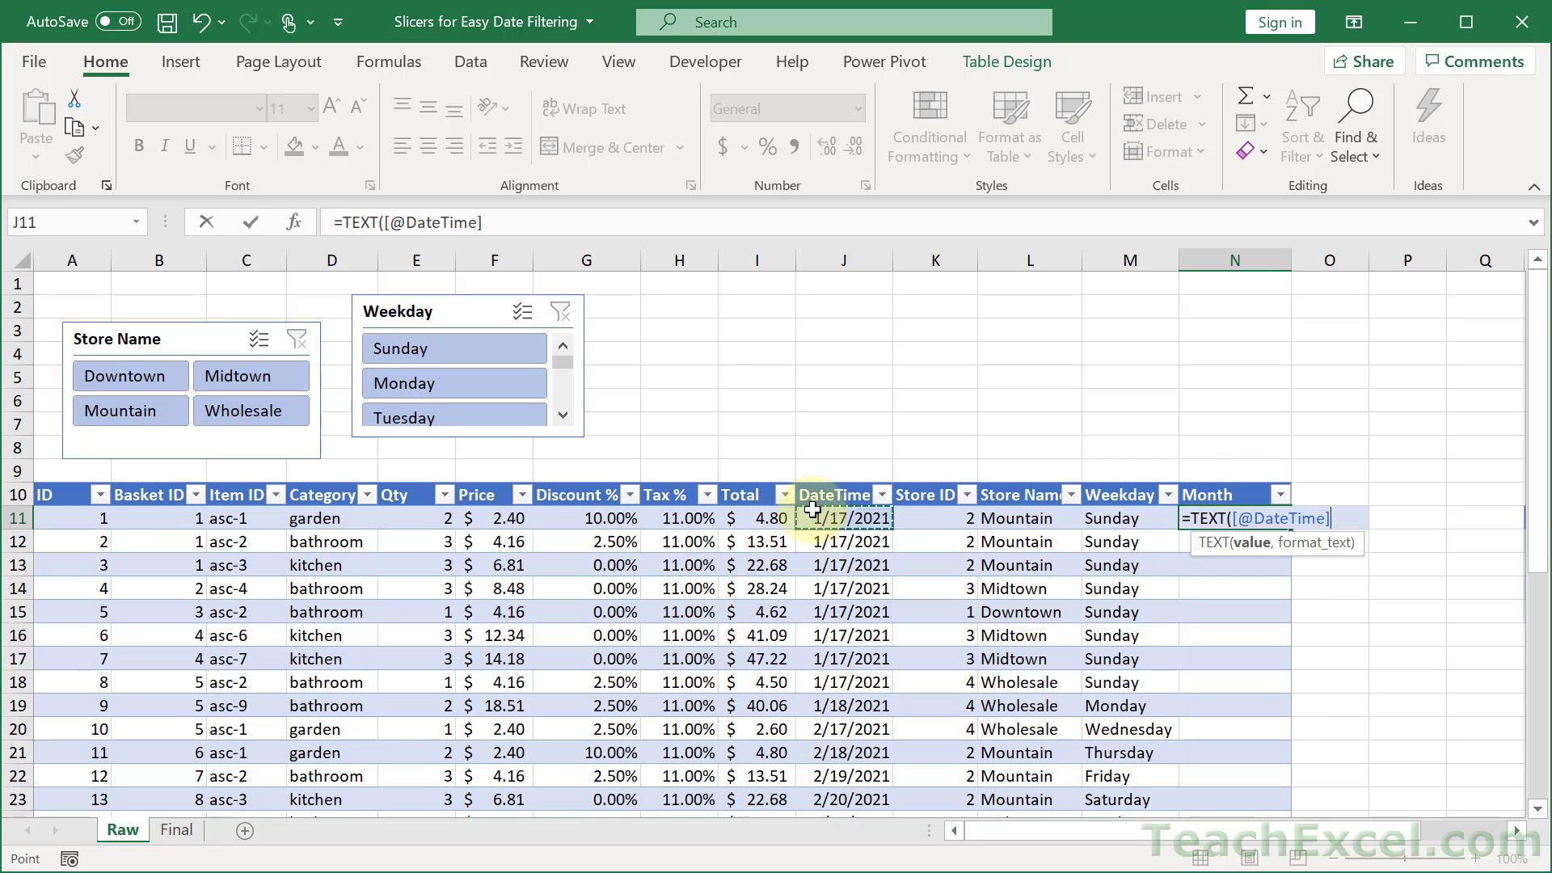
type(",\"")
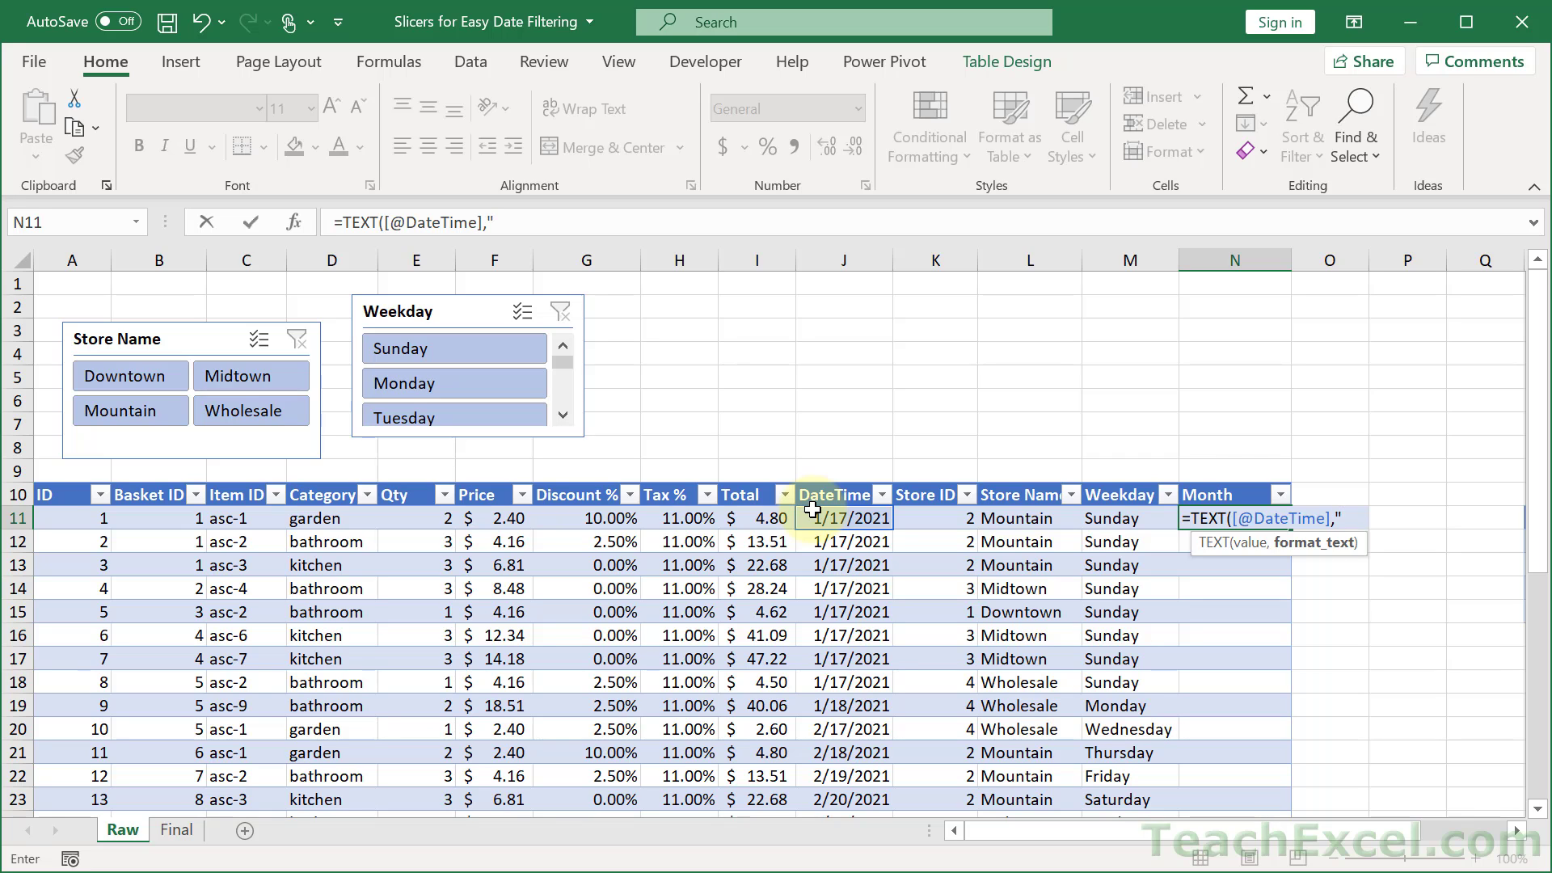
type("mmmm\"")
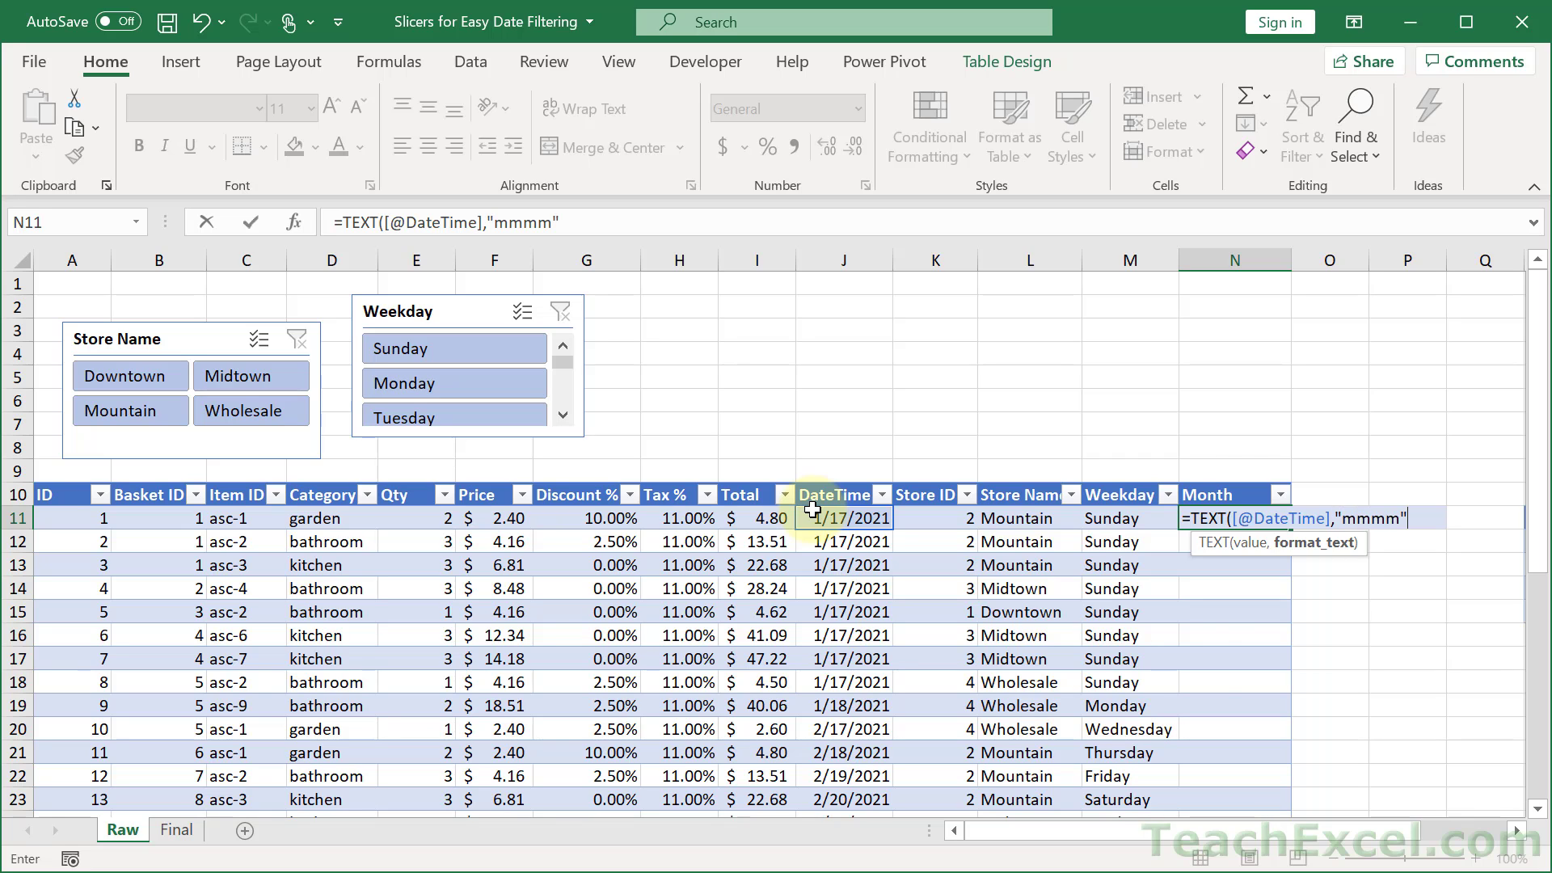
type(")")
key("Return")
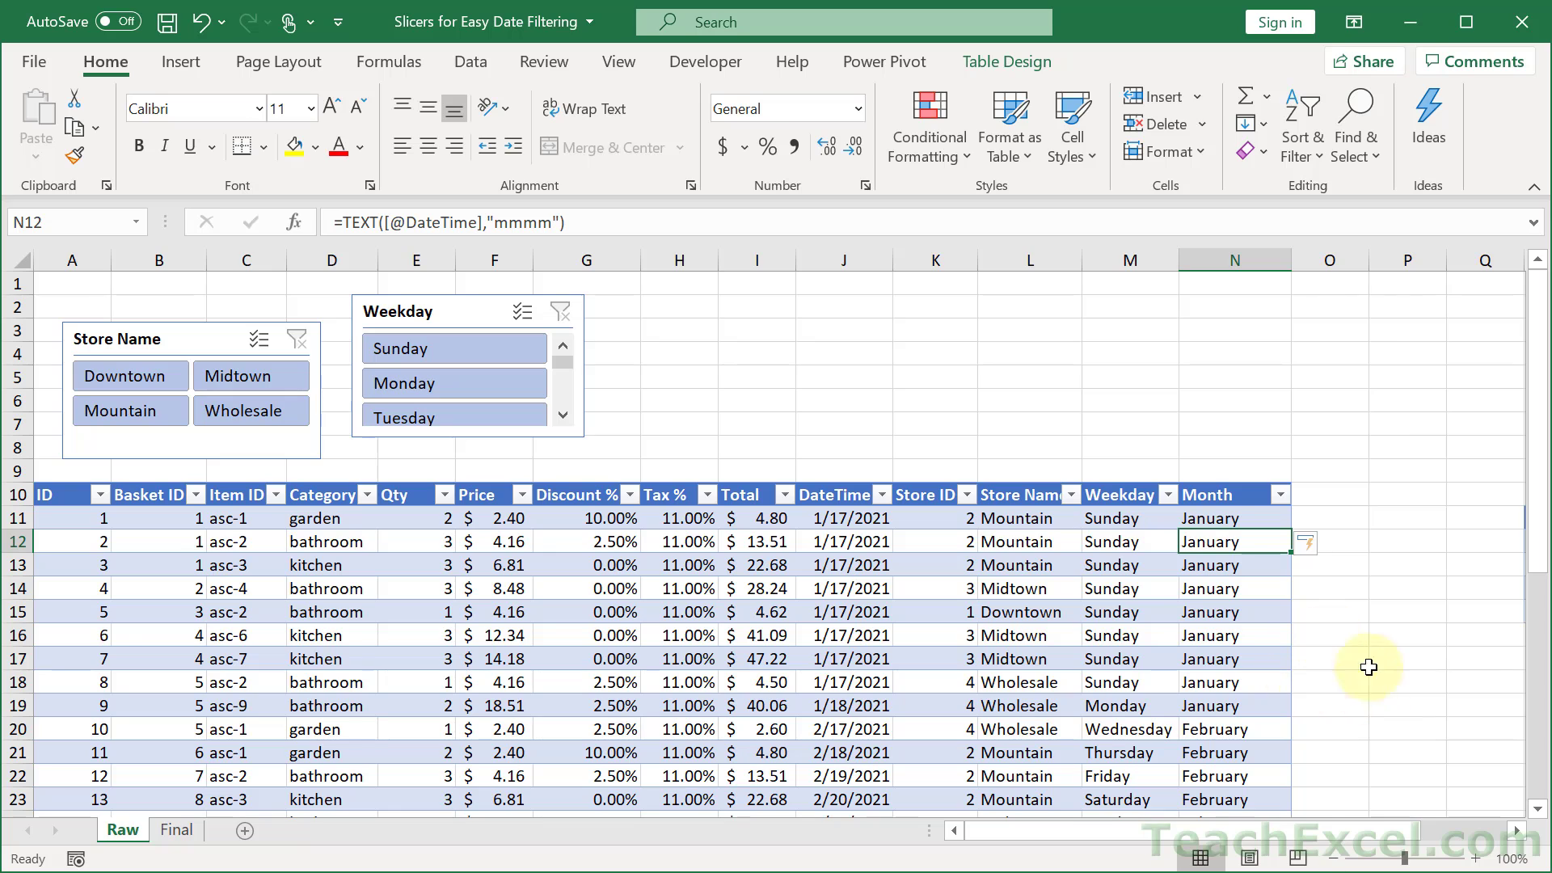
left_click(1334, 488)
type("Year")
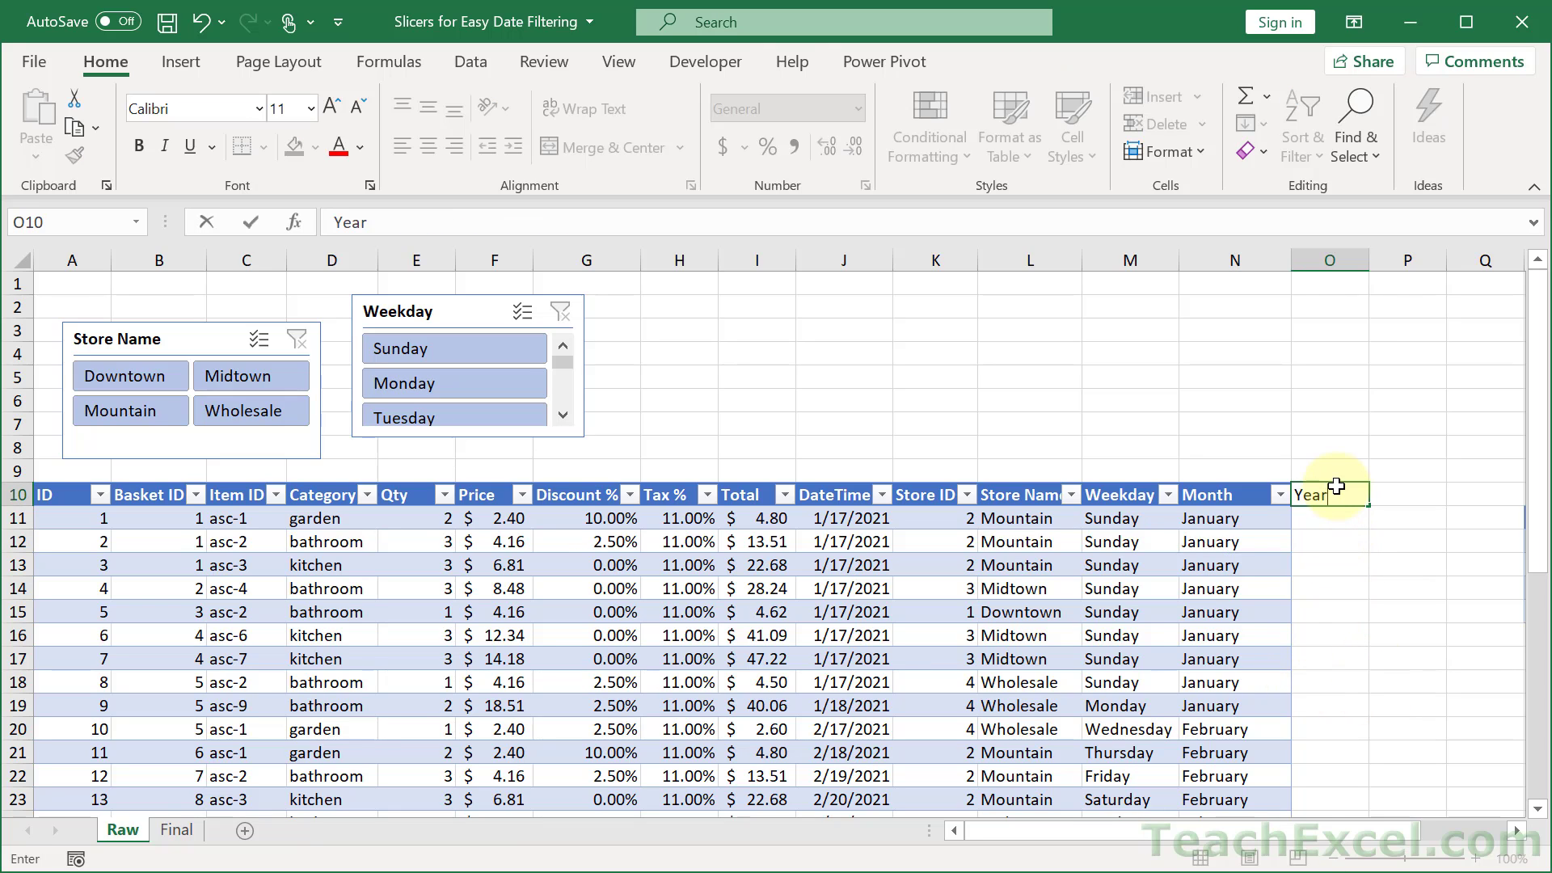
key("Return")
type("=year")
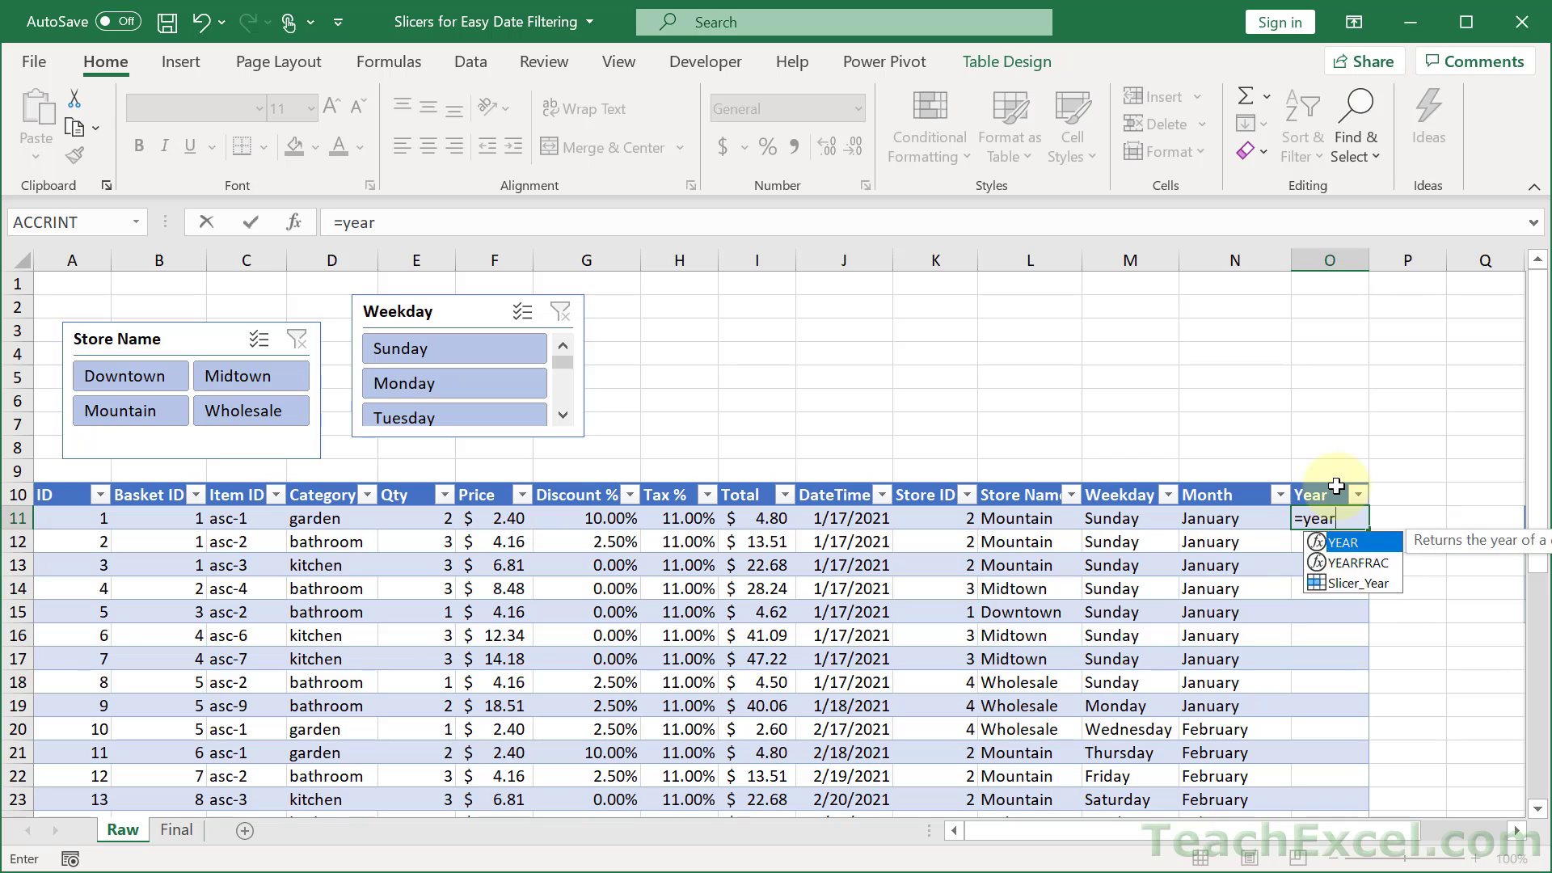
key("Tab")
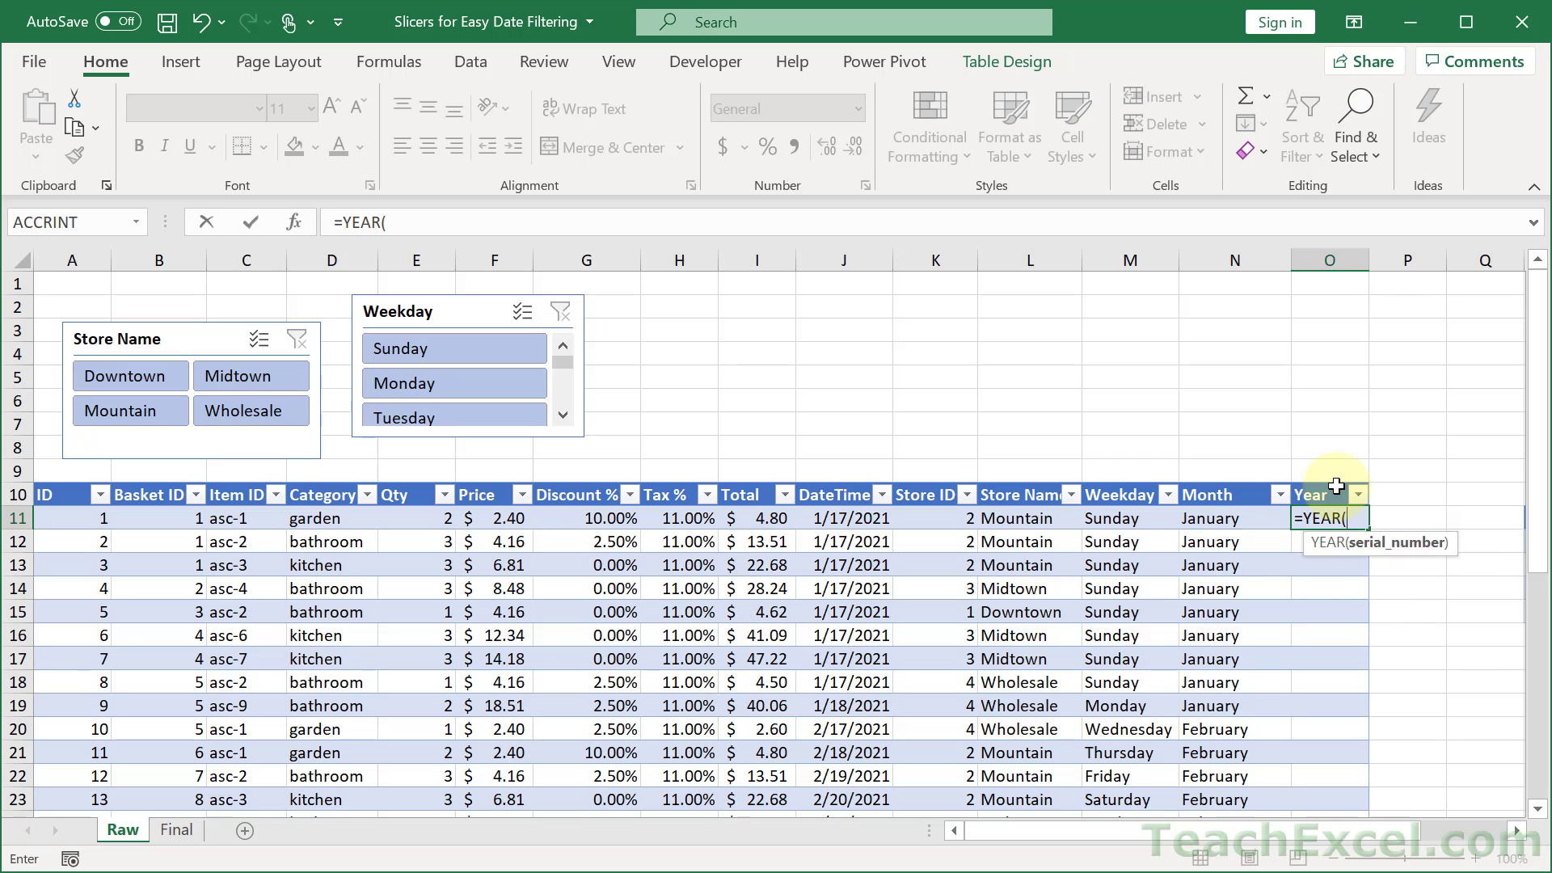
left_click(851, 517)
key("Return")
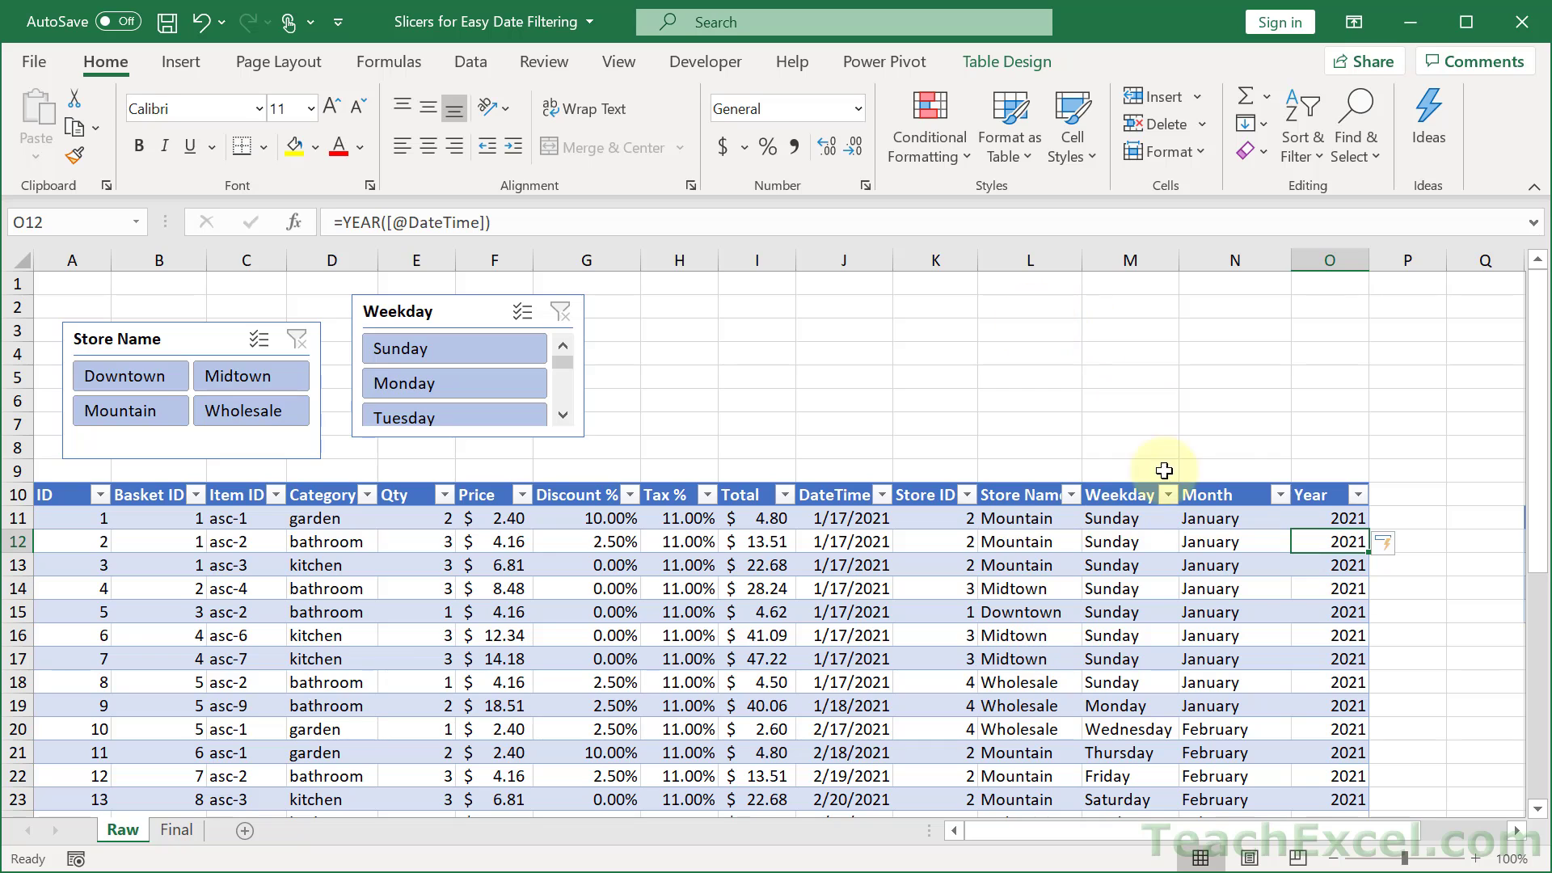
Insert slicers for the Month and Year columns and place them side by side, following the Weekday slicer
left_click(194, 68)
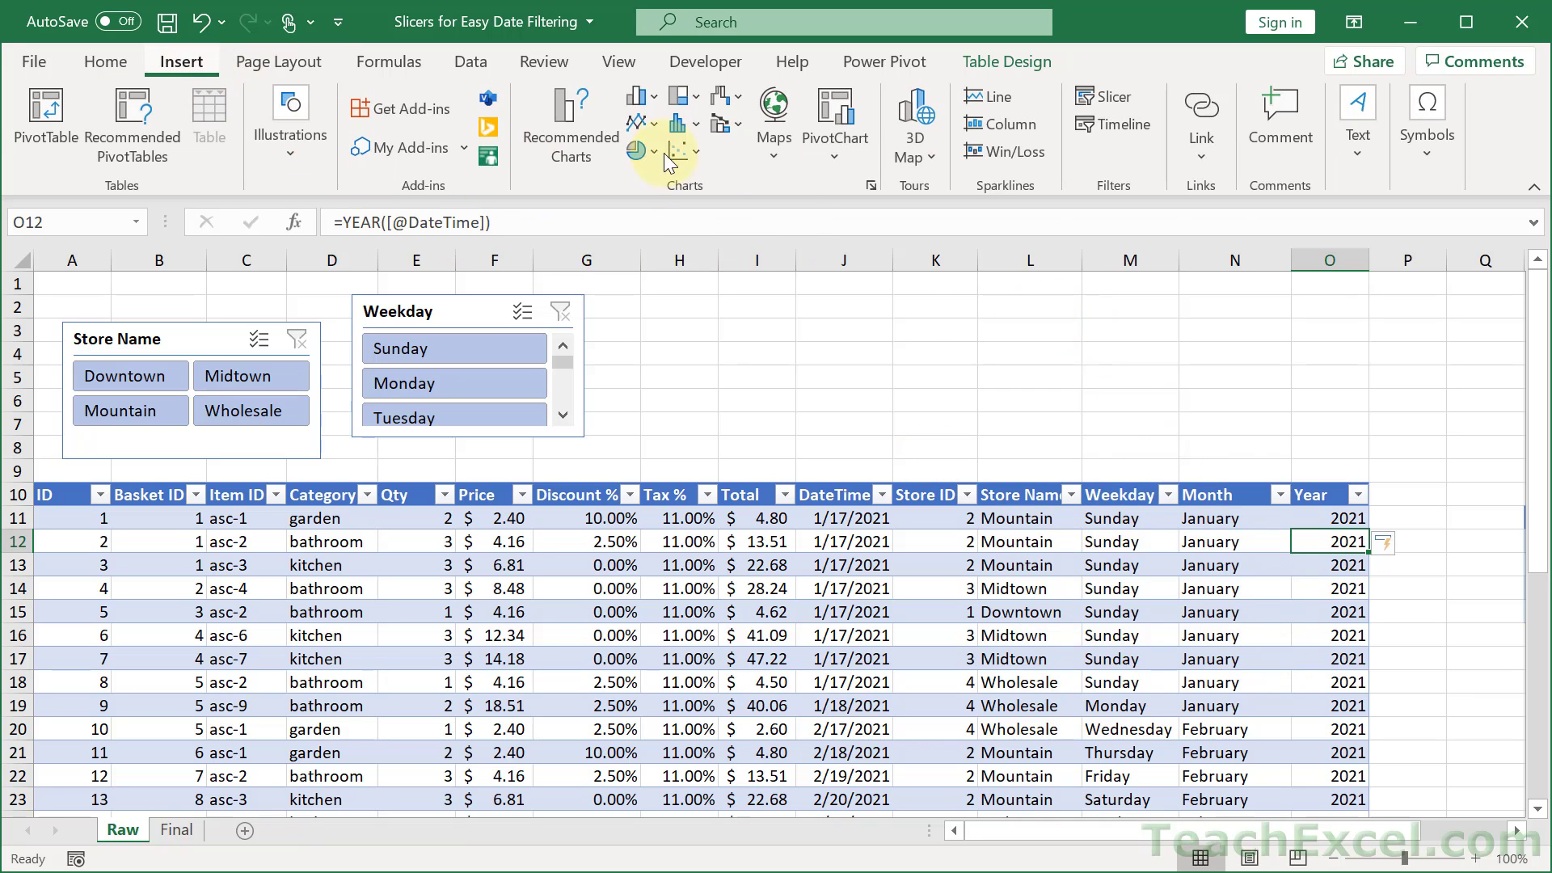
left_click(1103, 97)
left_click(371, 594)
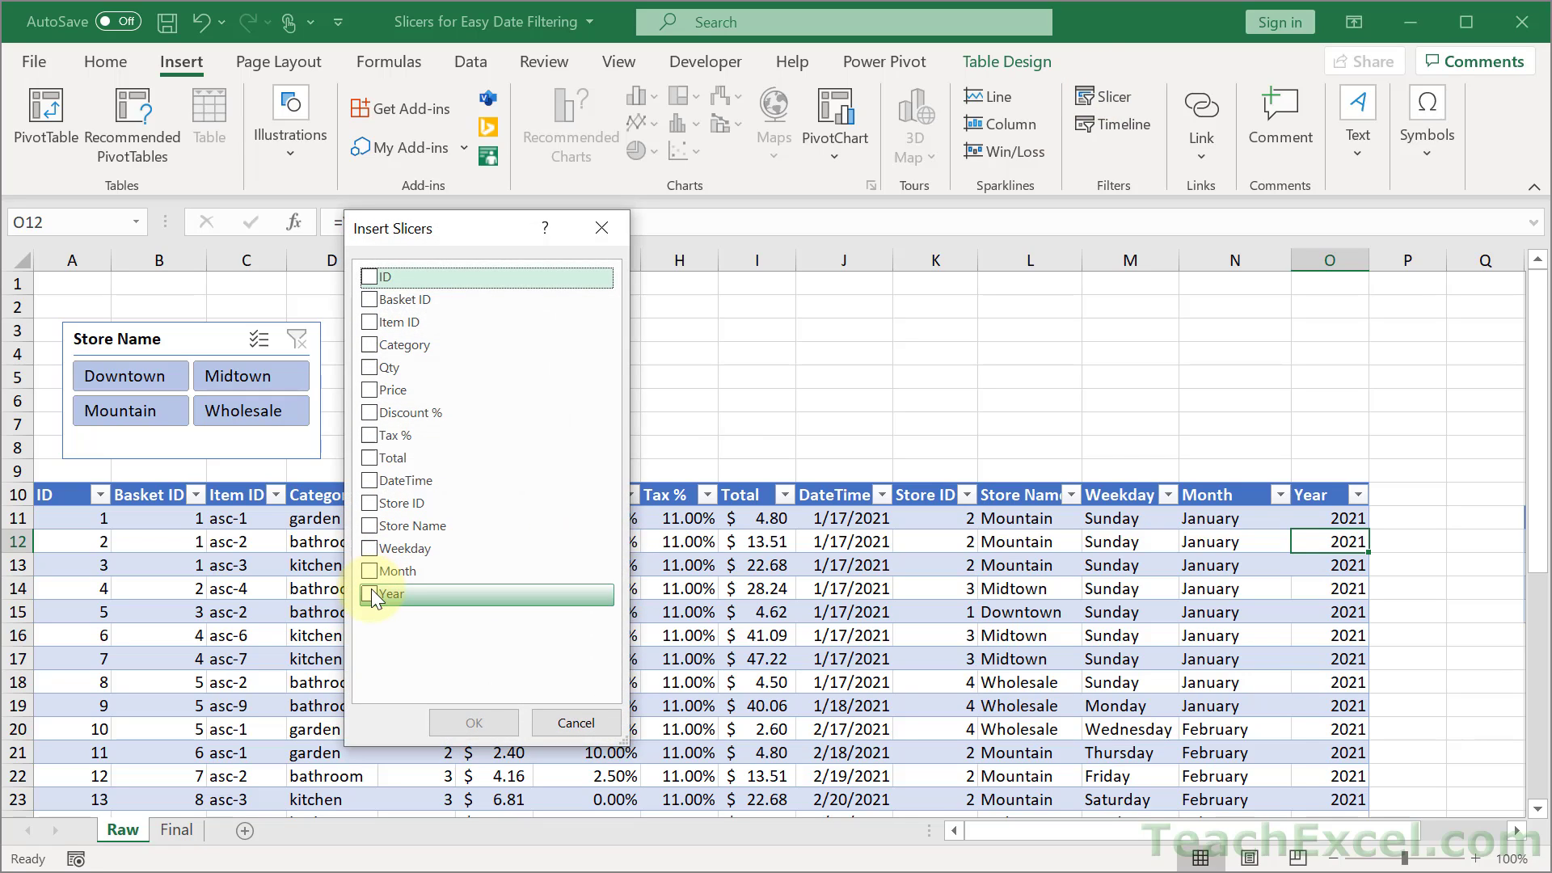
left_click(372, 573)
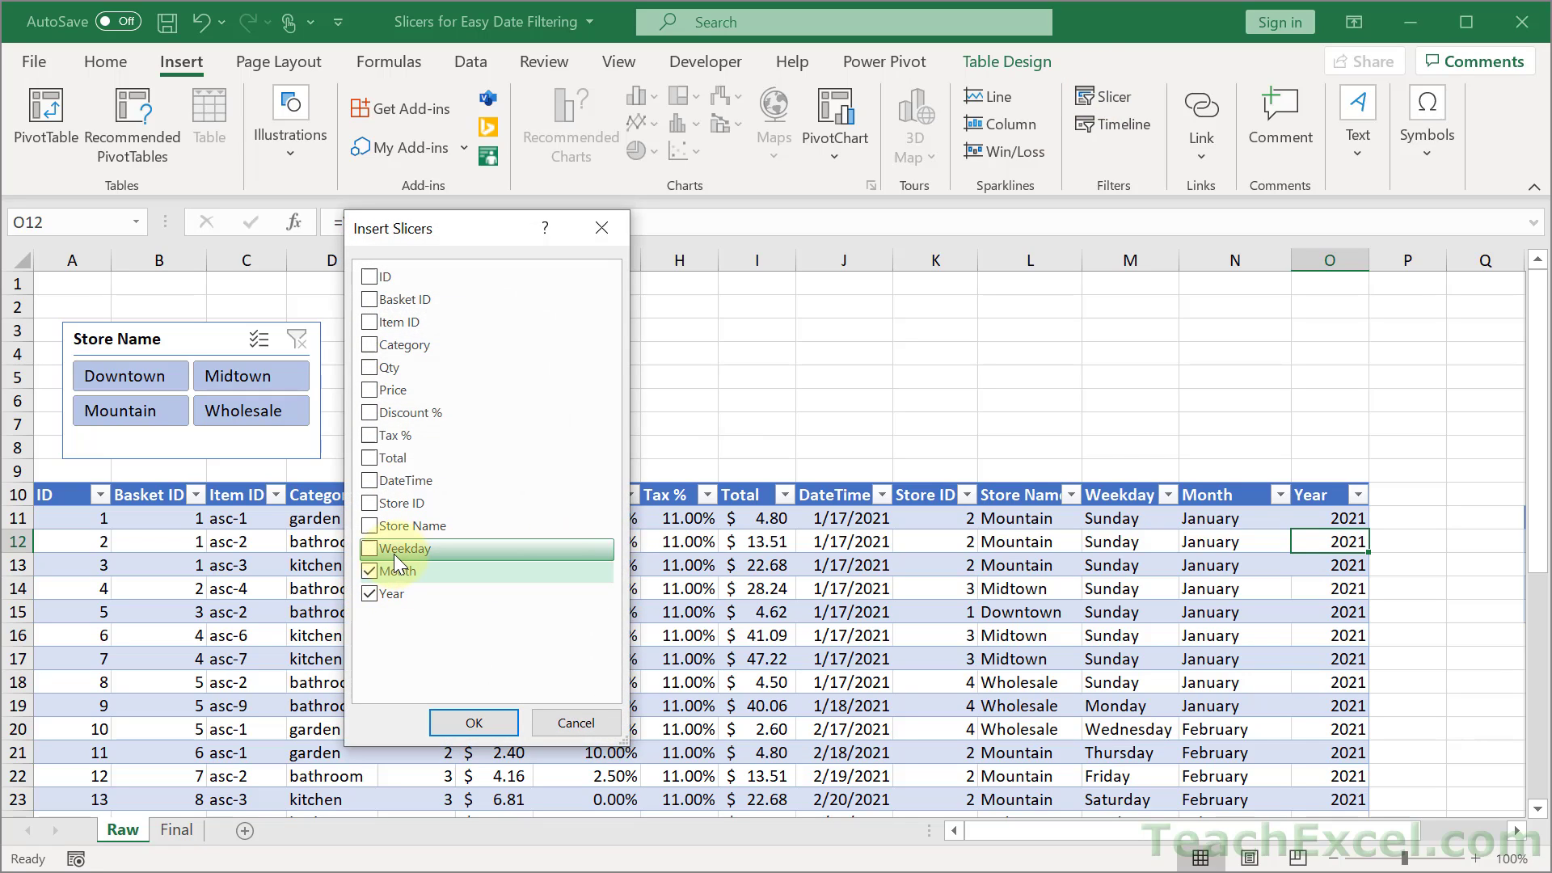
left_click(496, 719)
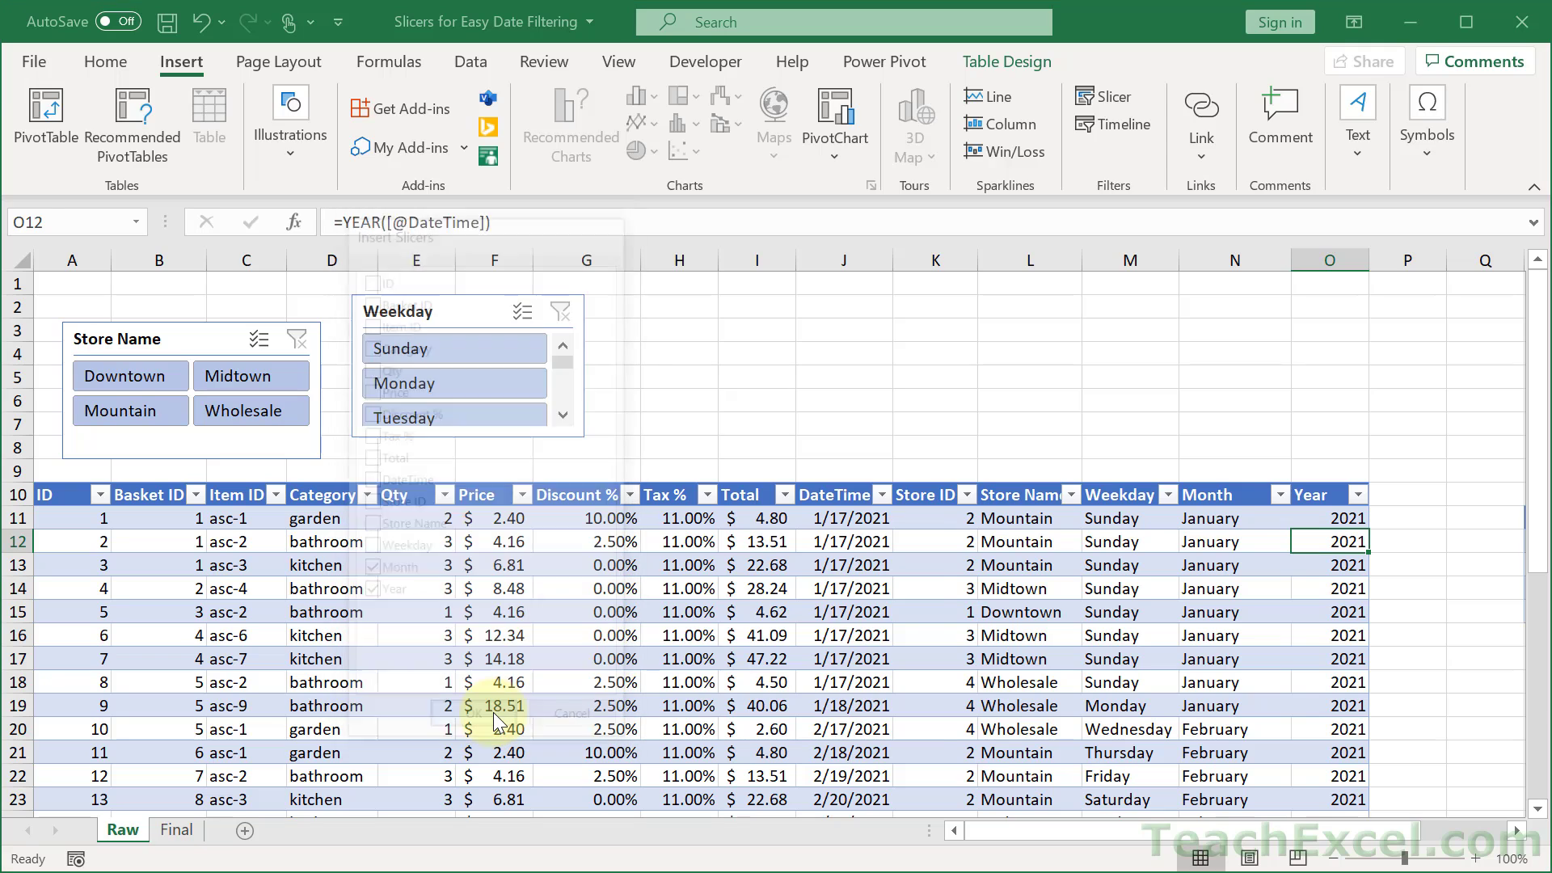
left_click_drag(772, 440, 1037, 362)
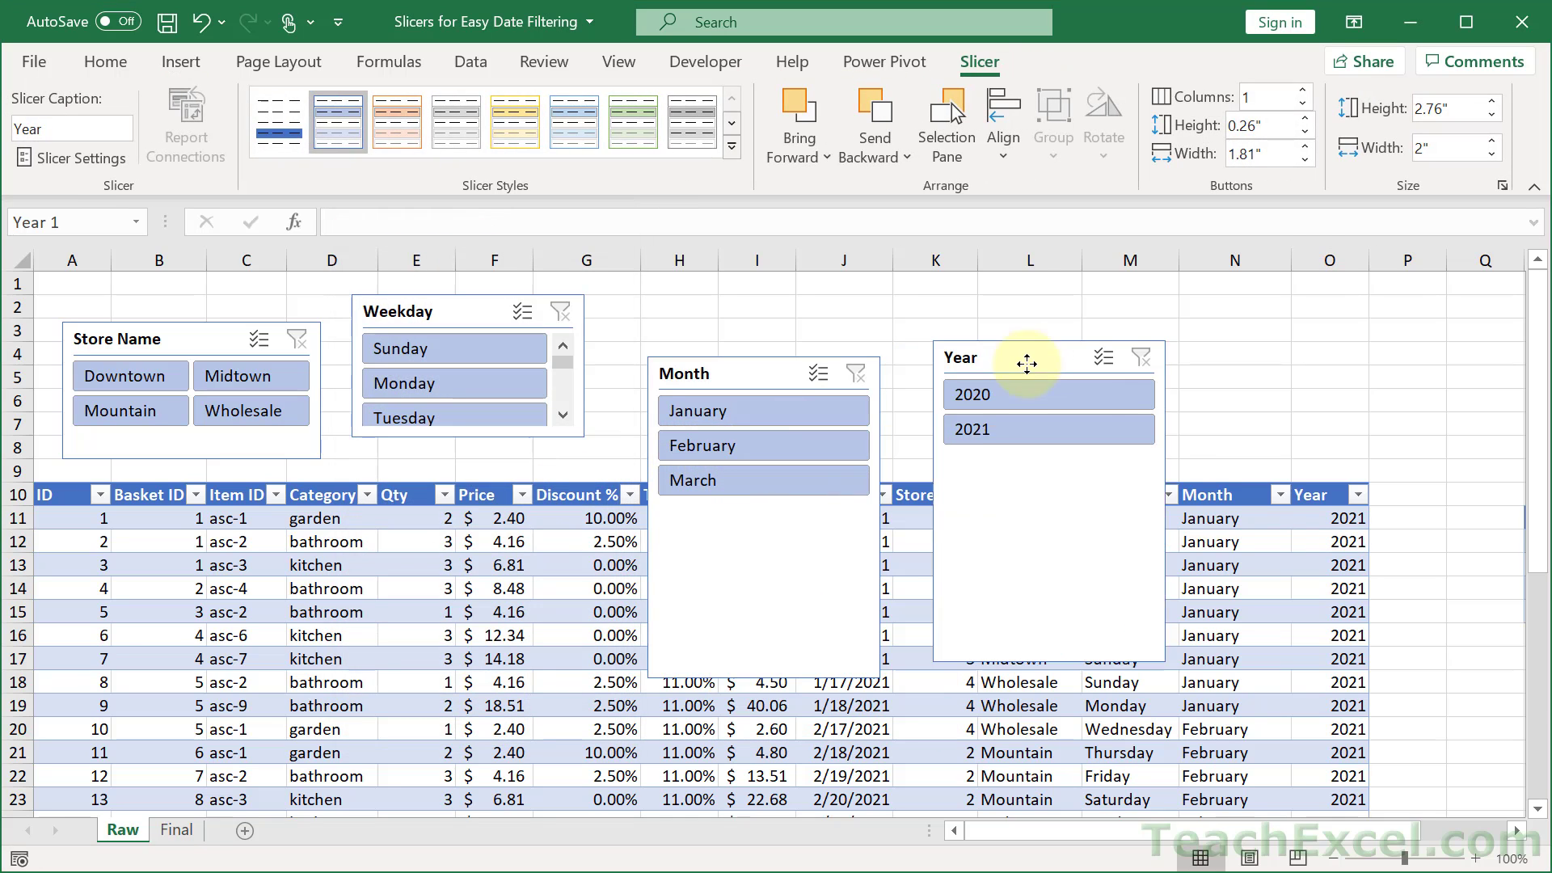
left_click_drag(744, 371, 719, 315)
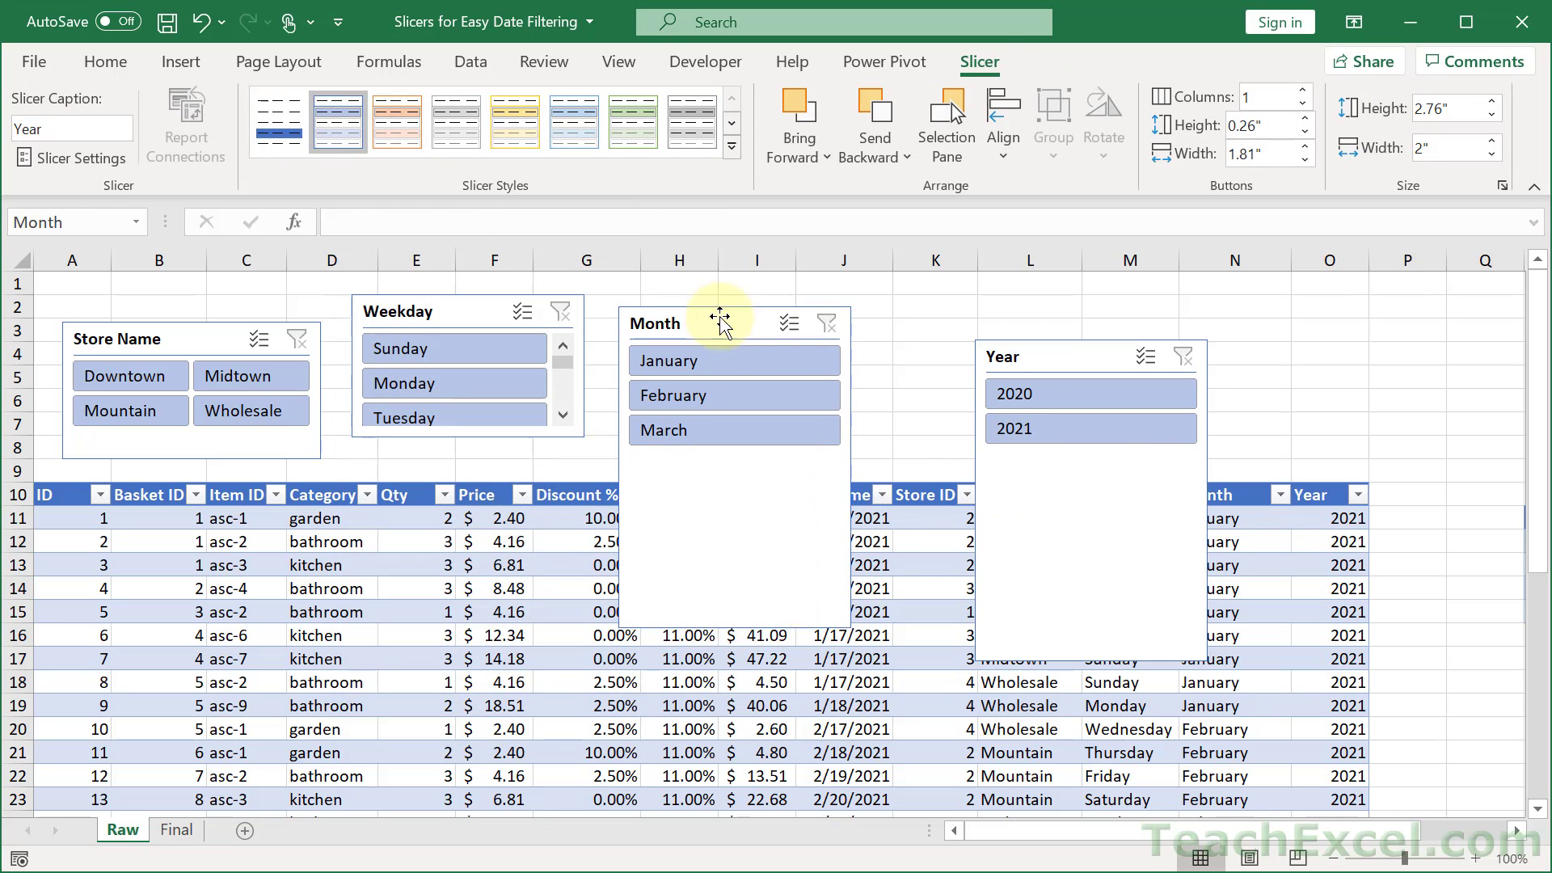
left_click_drag(1071, 363, 1001, 315)
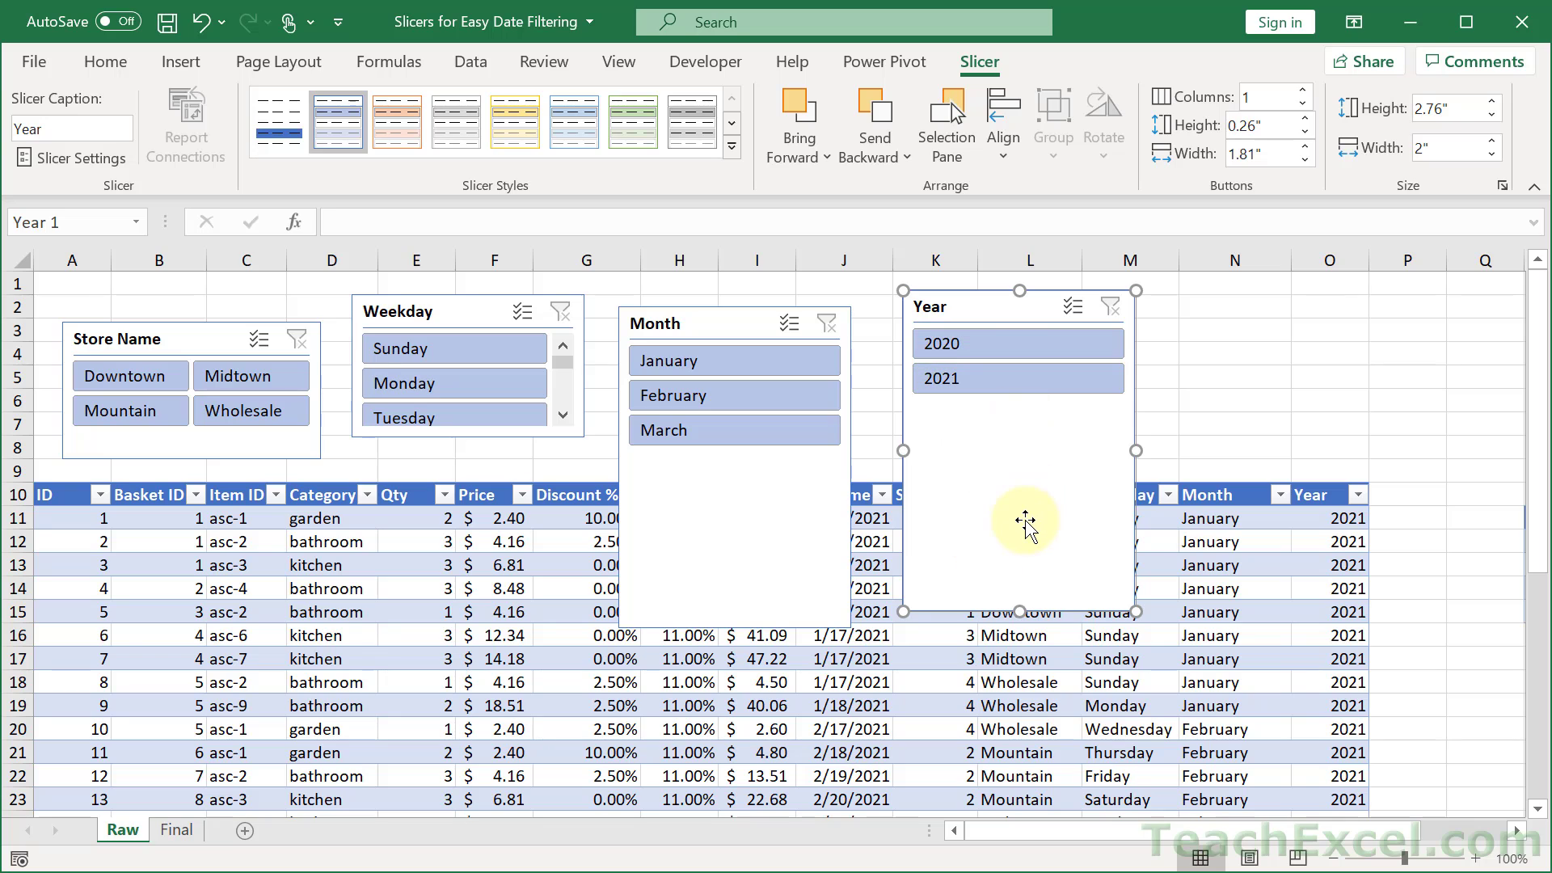
Turn off the header display in the Year slicer's settings
right_click(978, 438)
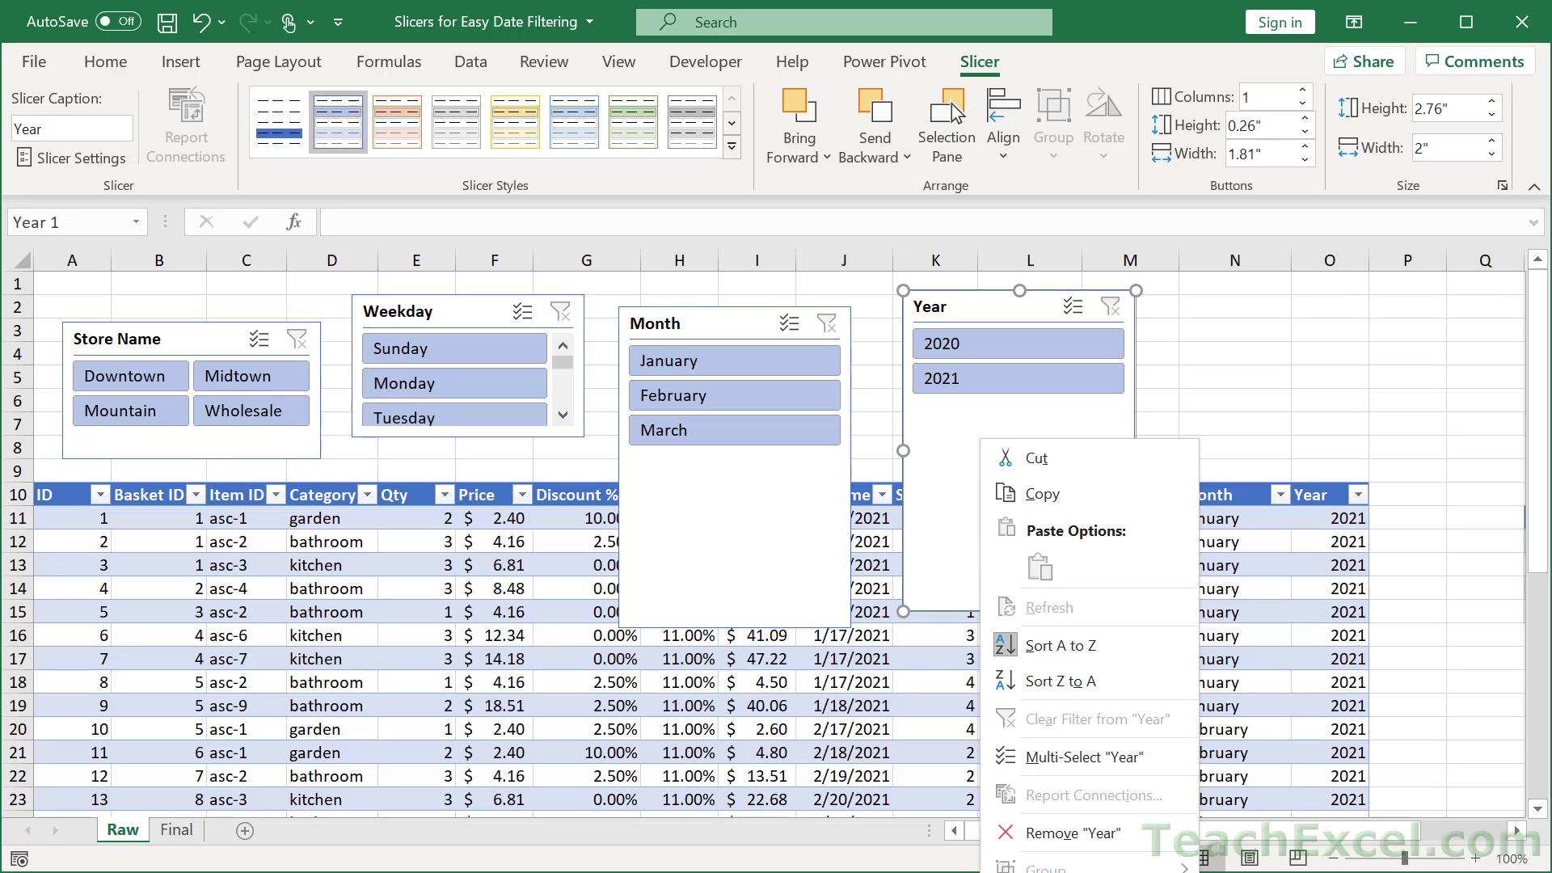
left_click(992, 58)
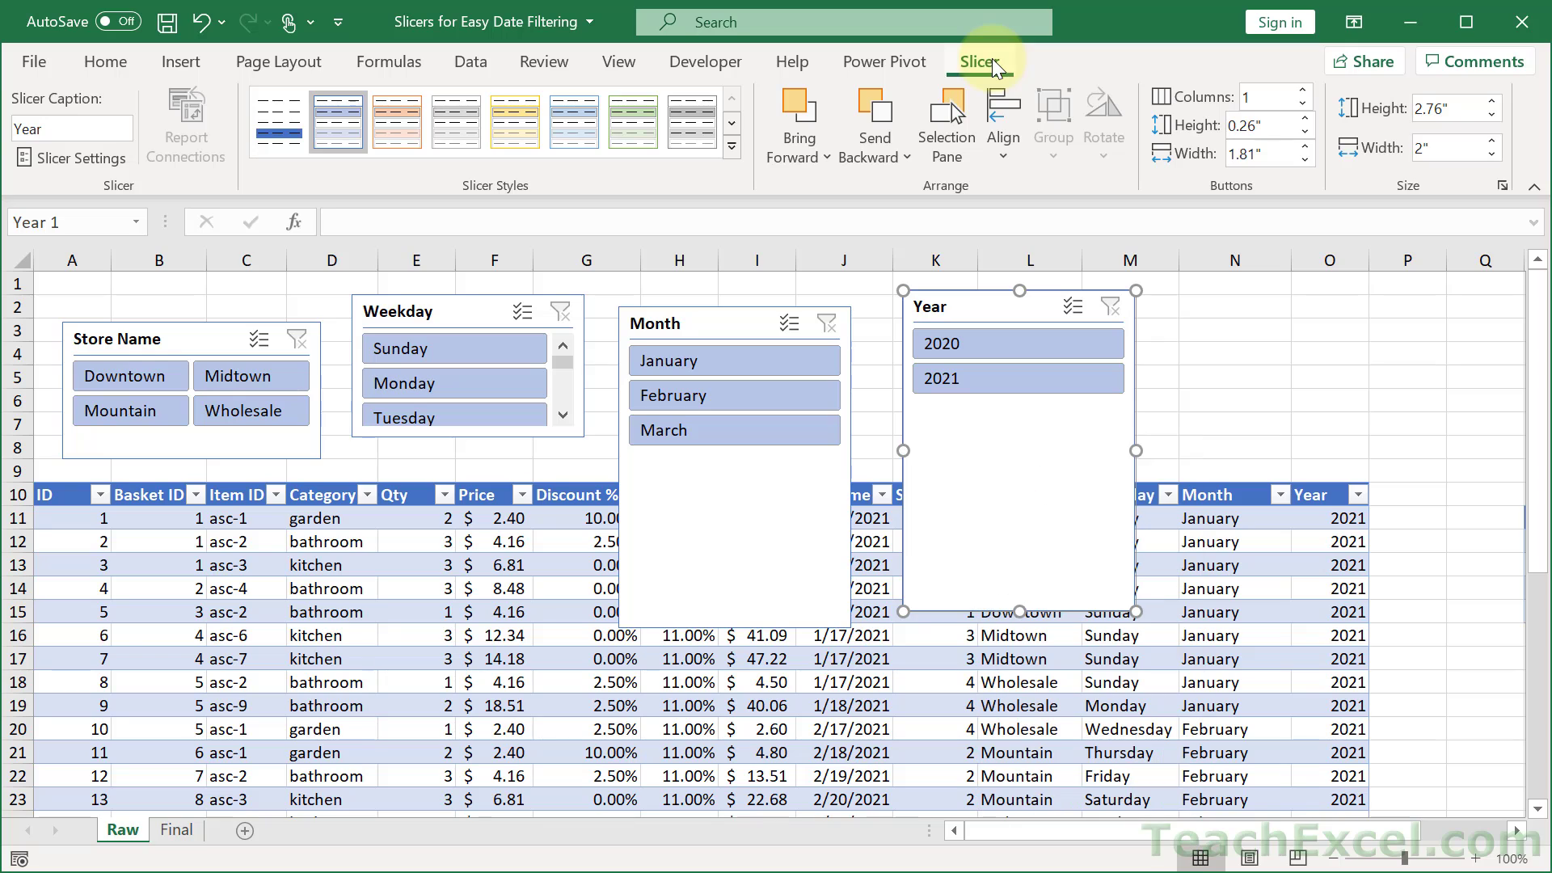
left_click(46, 156)
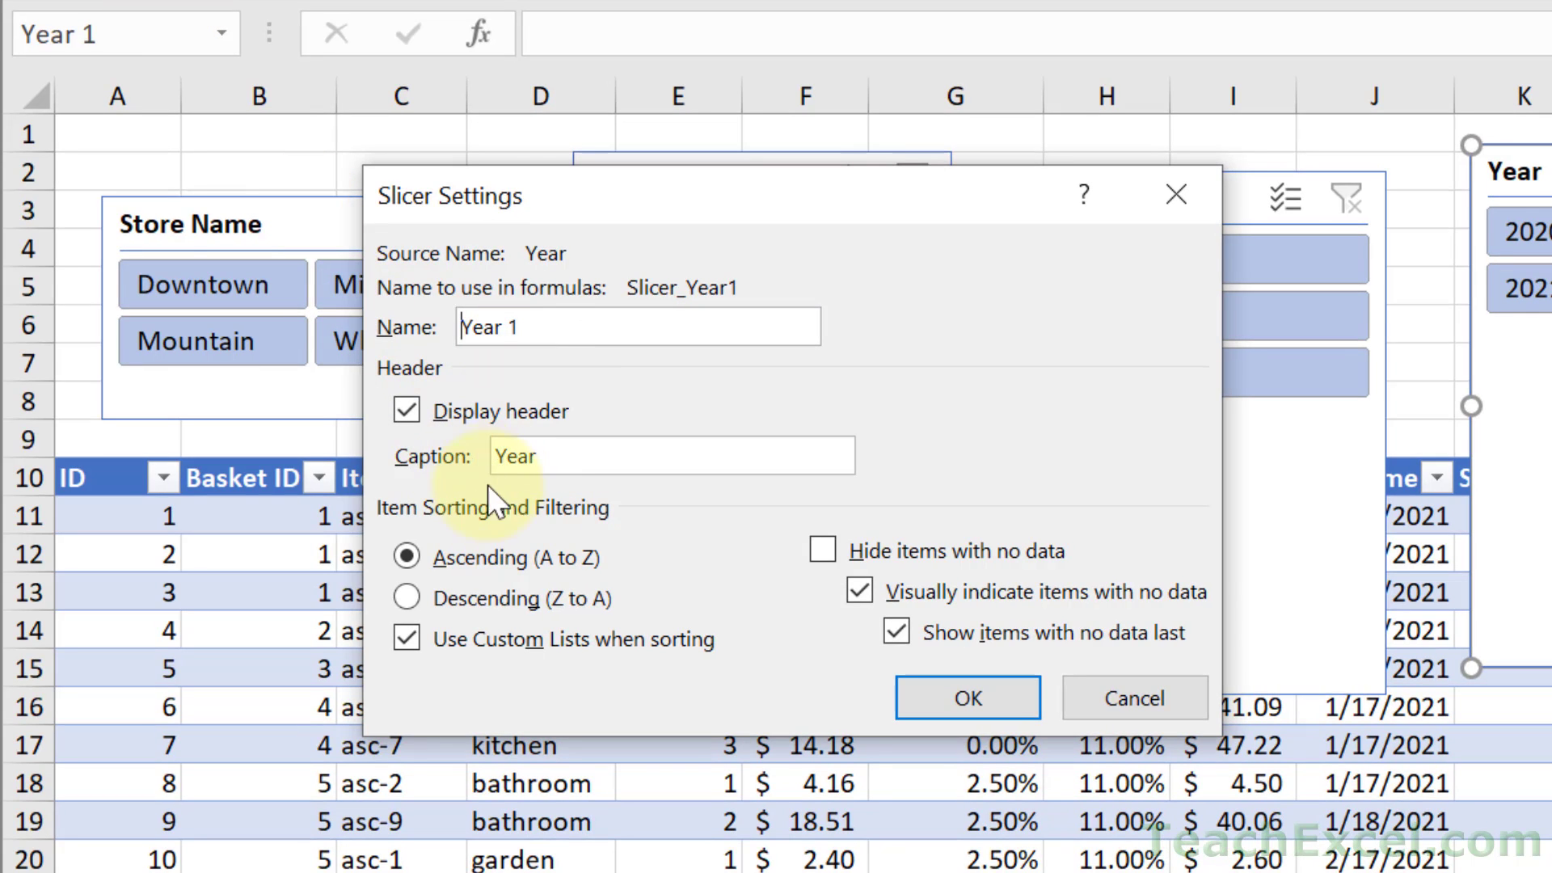
left_click(406, 409)
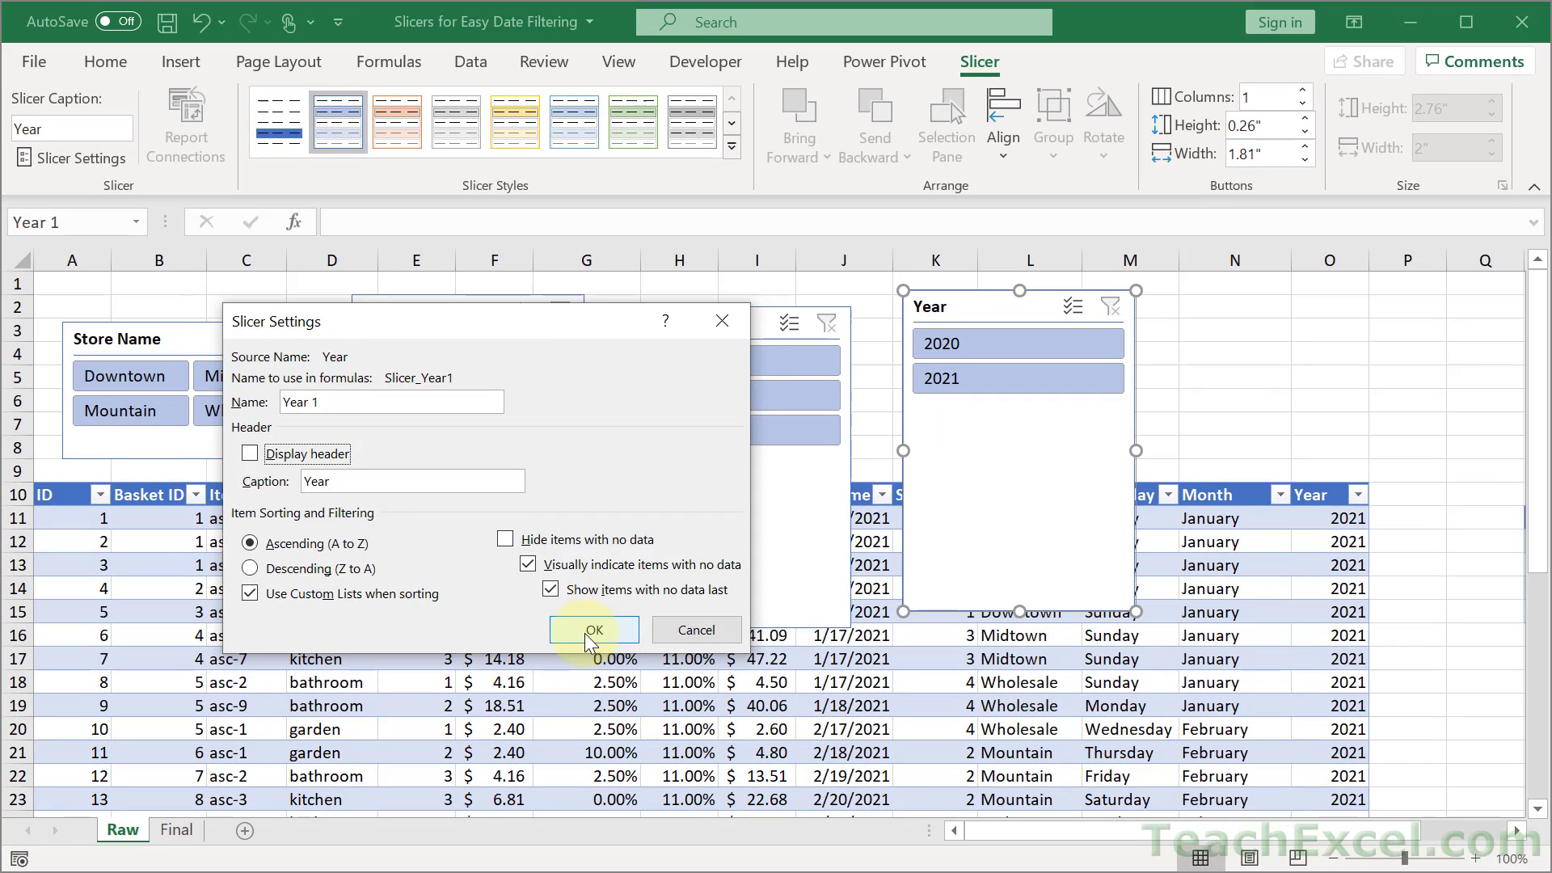
left_click(590, 632)
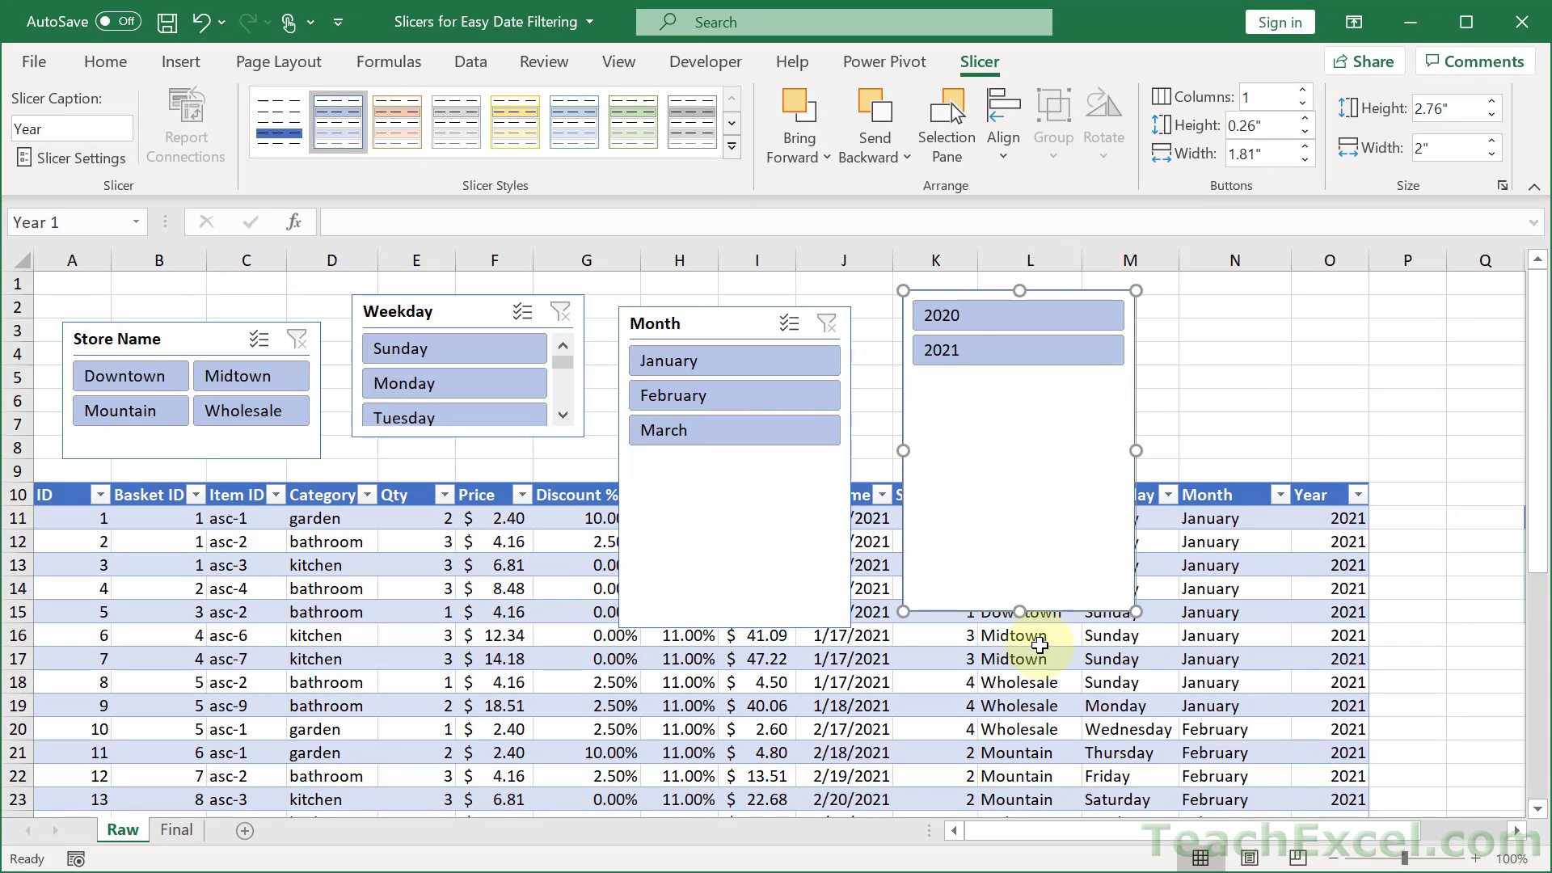
Arrange the Year slicer's buttons in two columns and shrink it to about 0.47" high over rows 5 to 7
left_click_drag(1014, 608, 1016, 387)
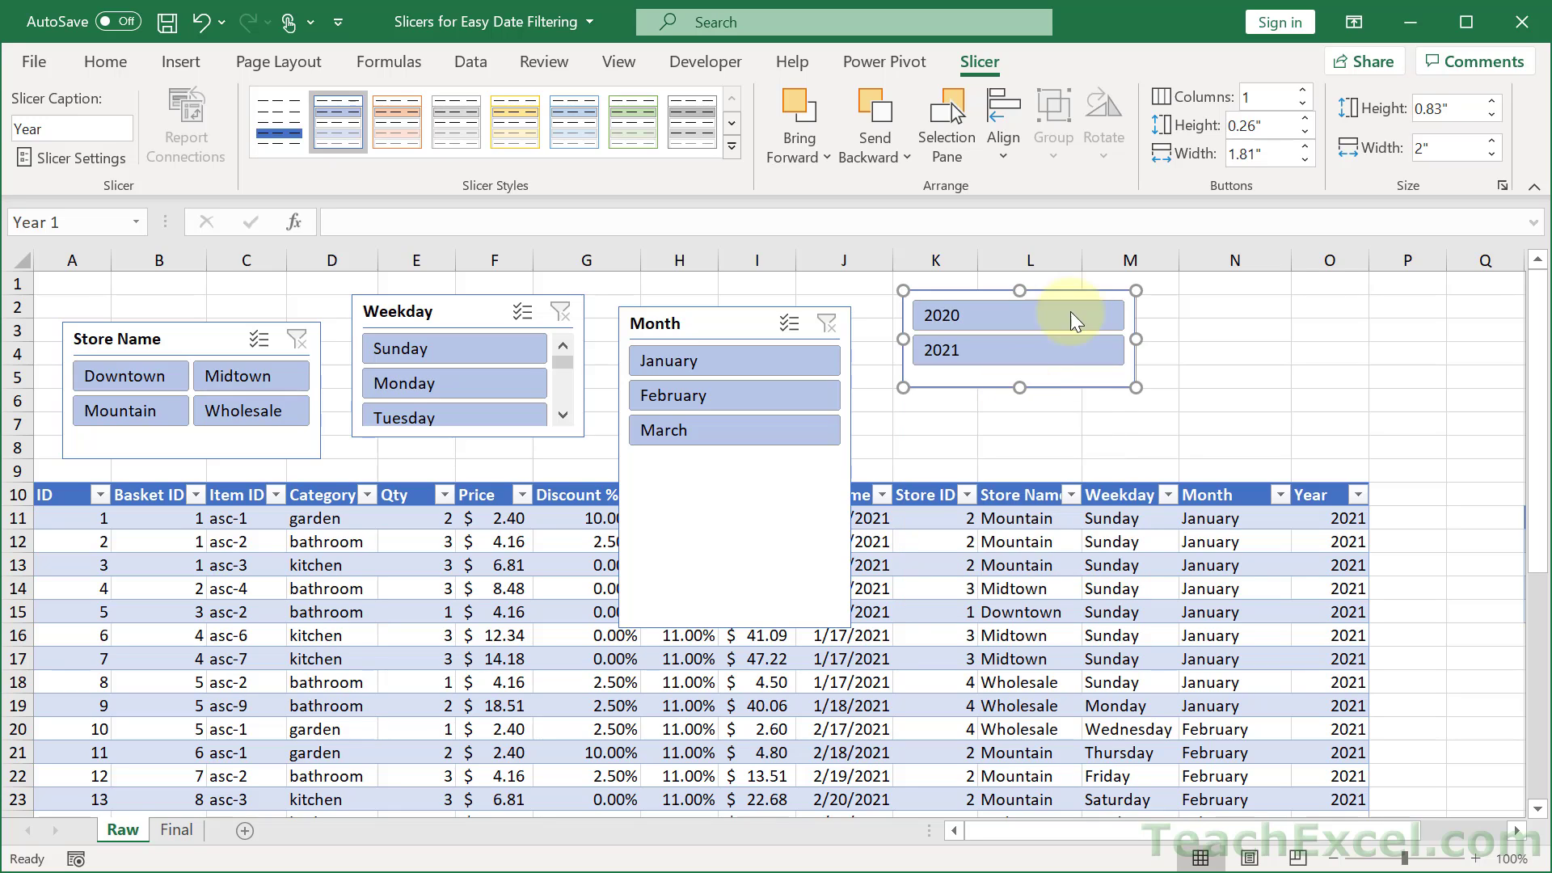
left_click(1306, 91)
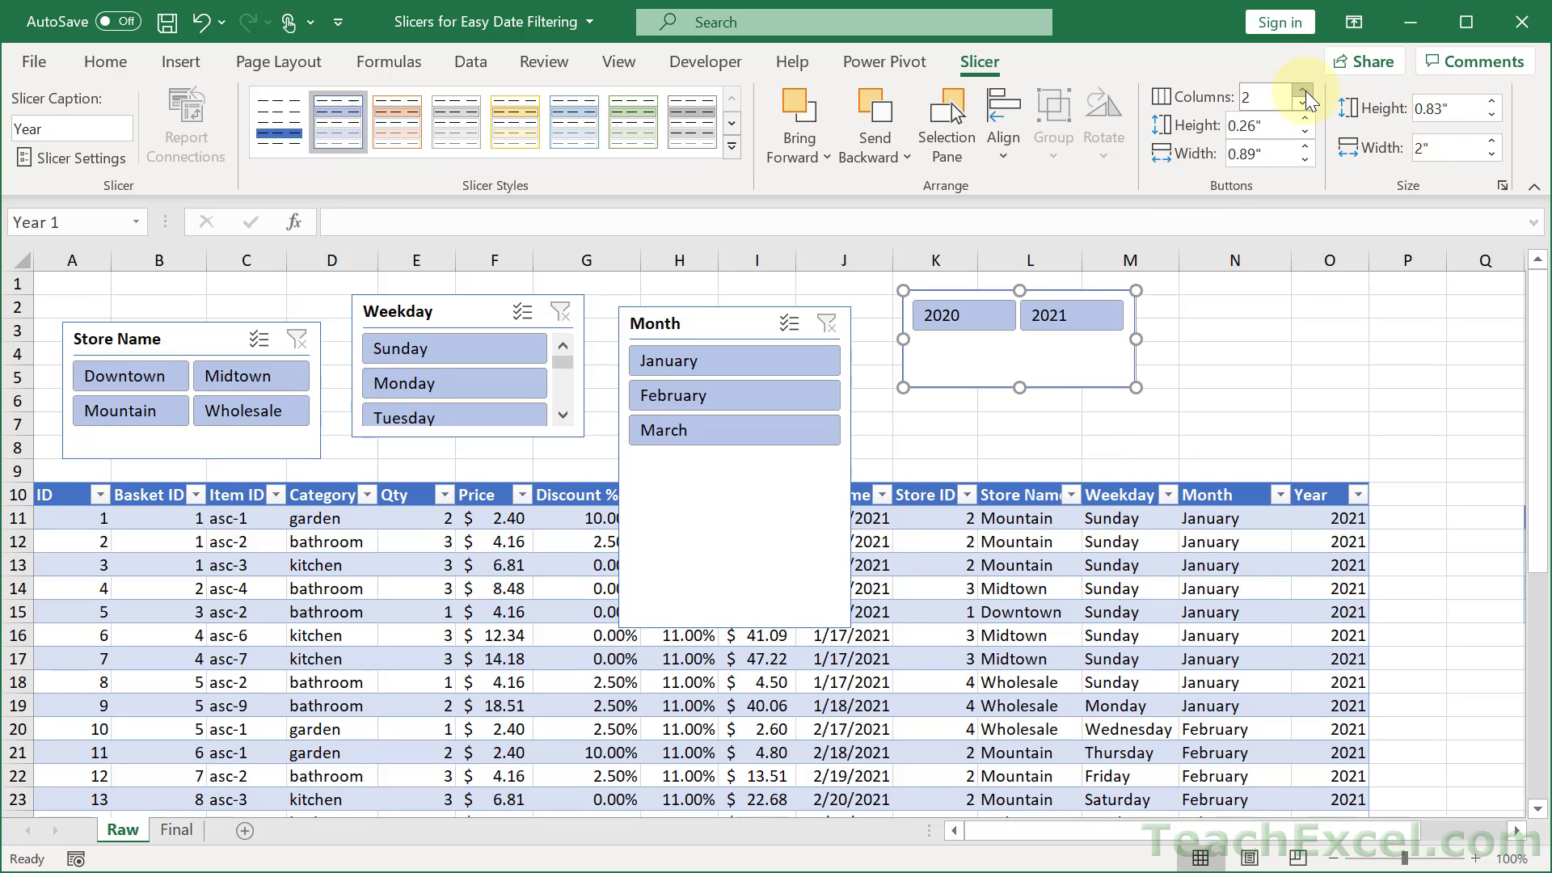
left_click_drag(1021, 361, 1045, 428)
Filter the table by 2021 and 2020 in turn, and clear the Year filter
left_click(1061, 396)
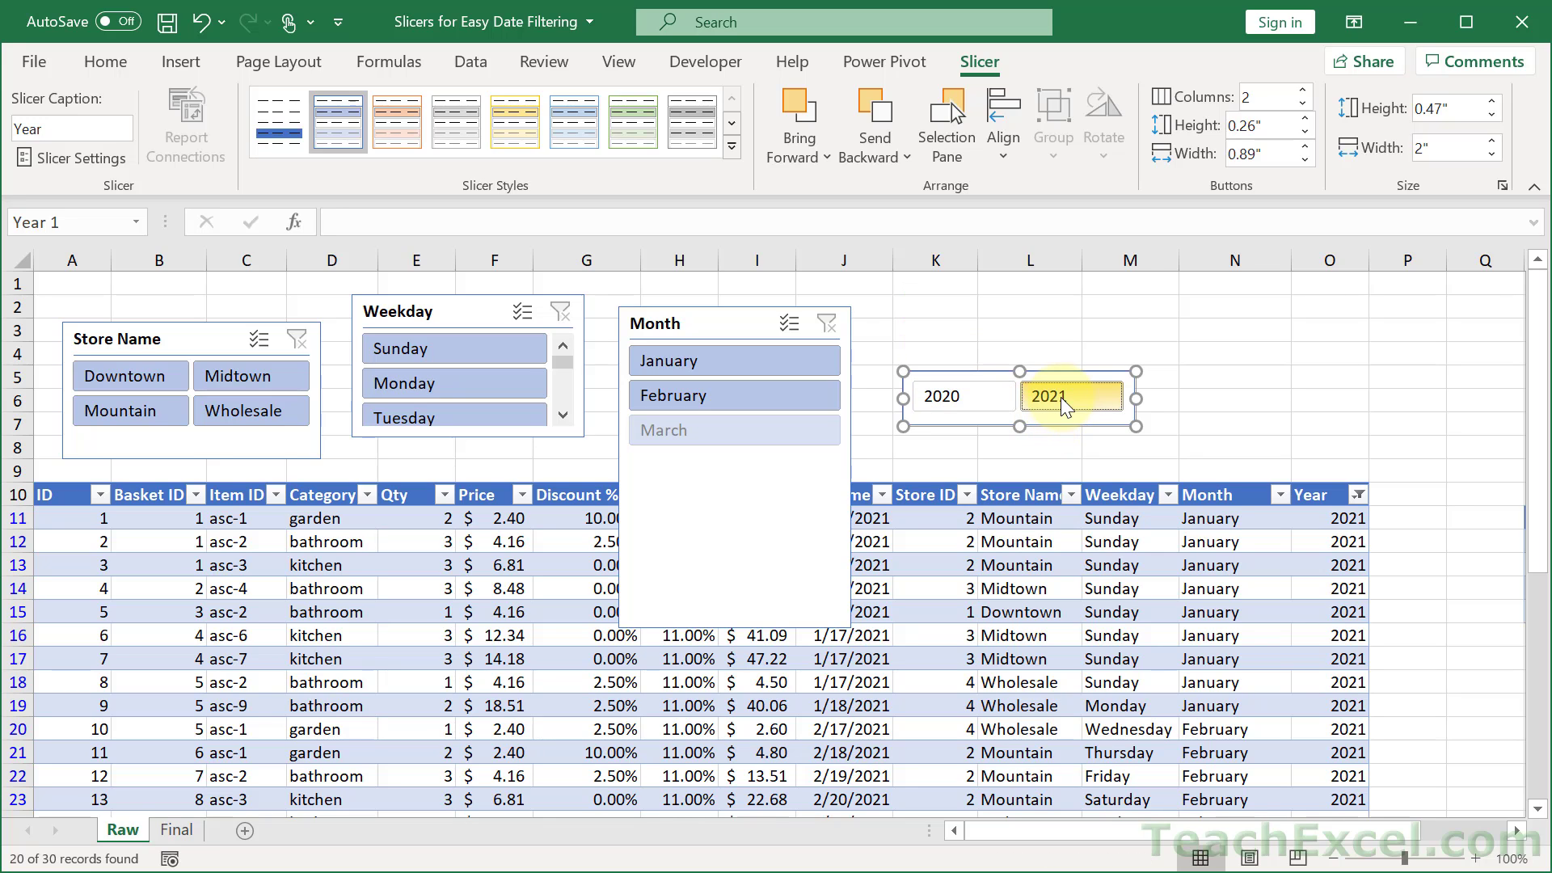
left_click(952, 389)
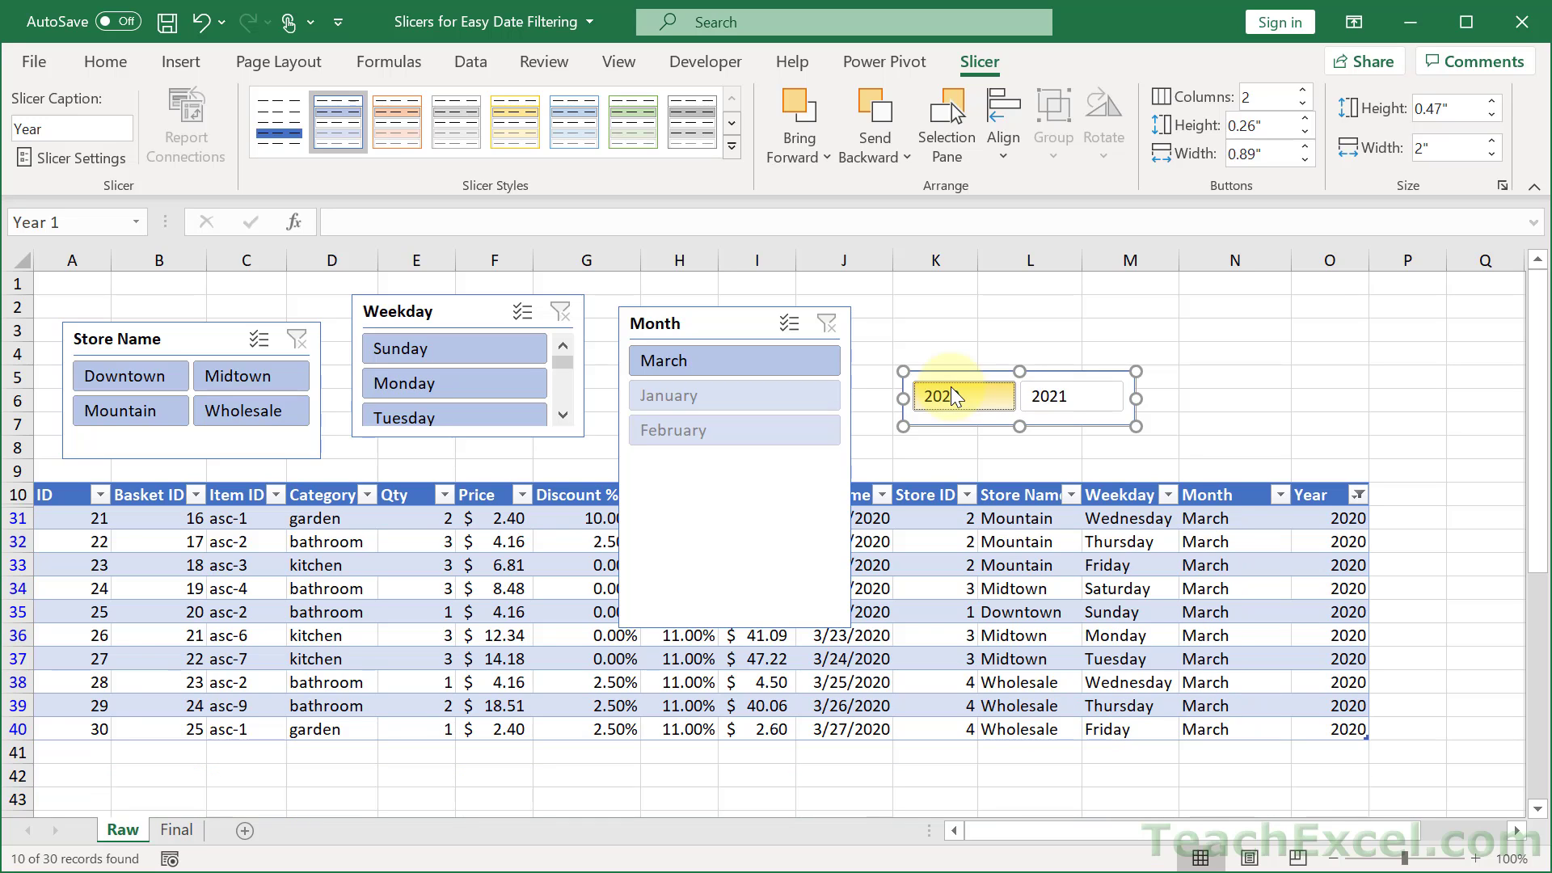
left_click(1078, 410)
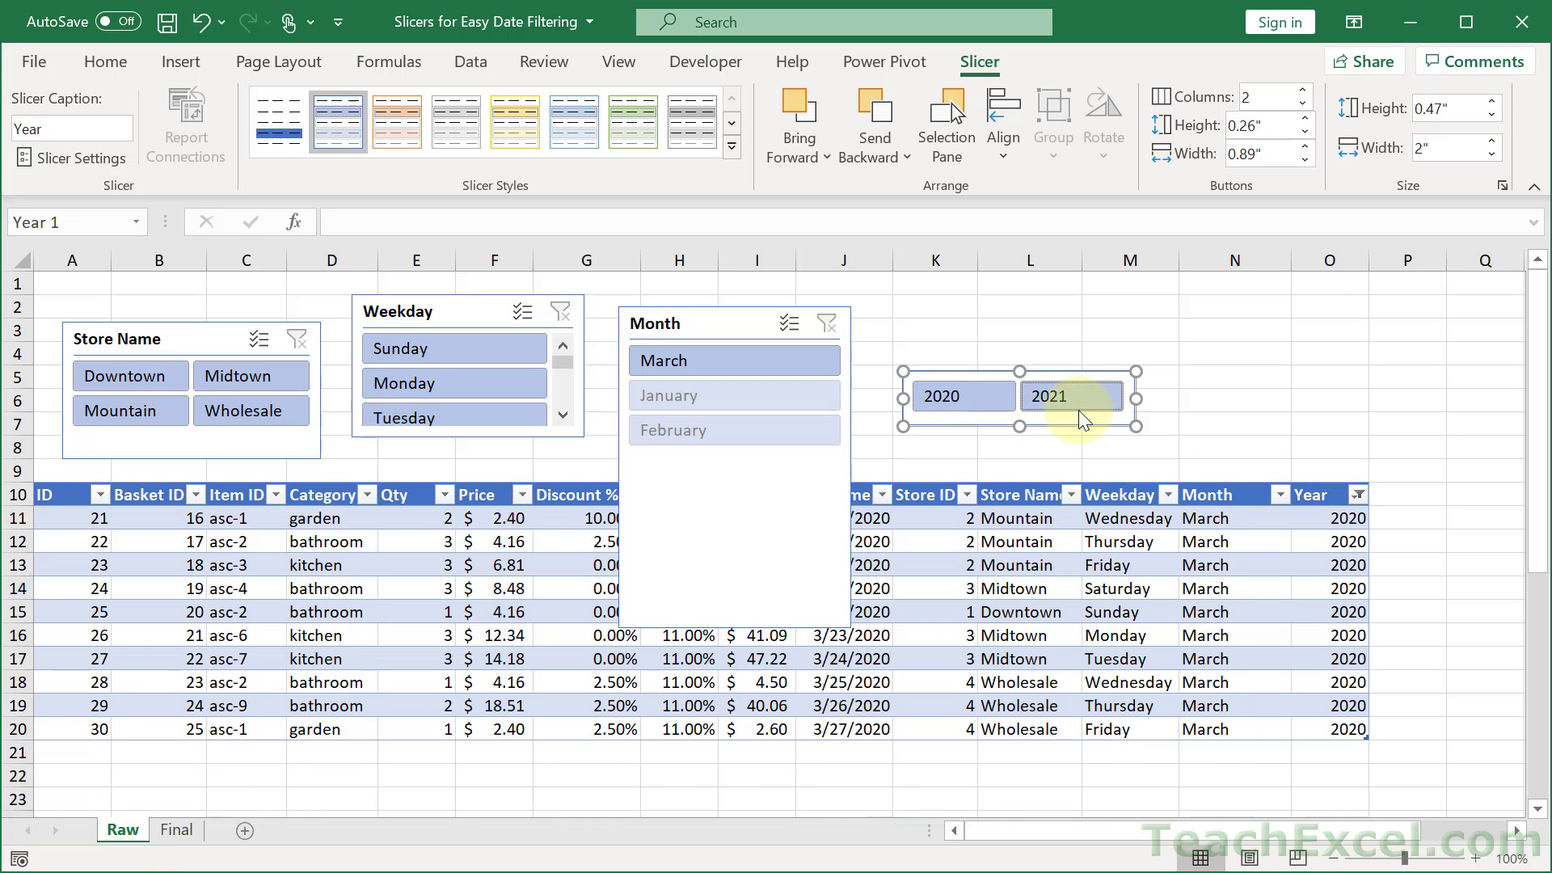
left_click(1329, 541)
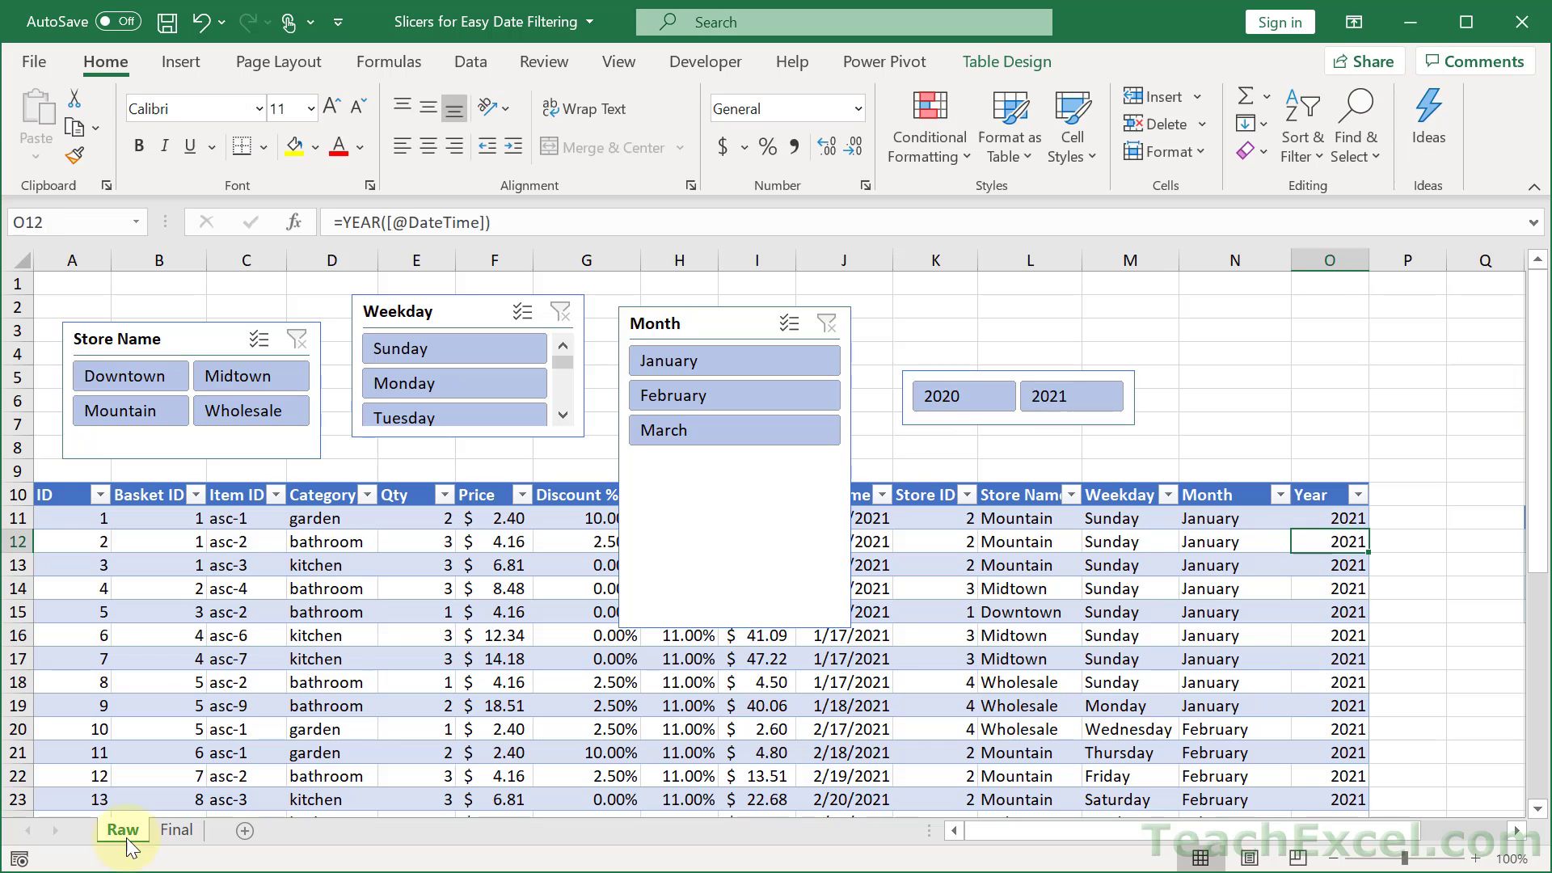
Shorten the Month slicer to about 1.01" high and arrange its buttons in three columns
left_click(703, 493)
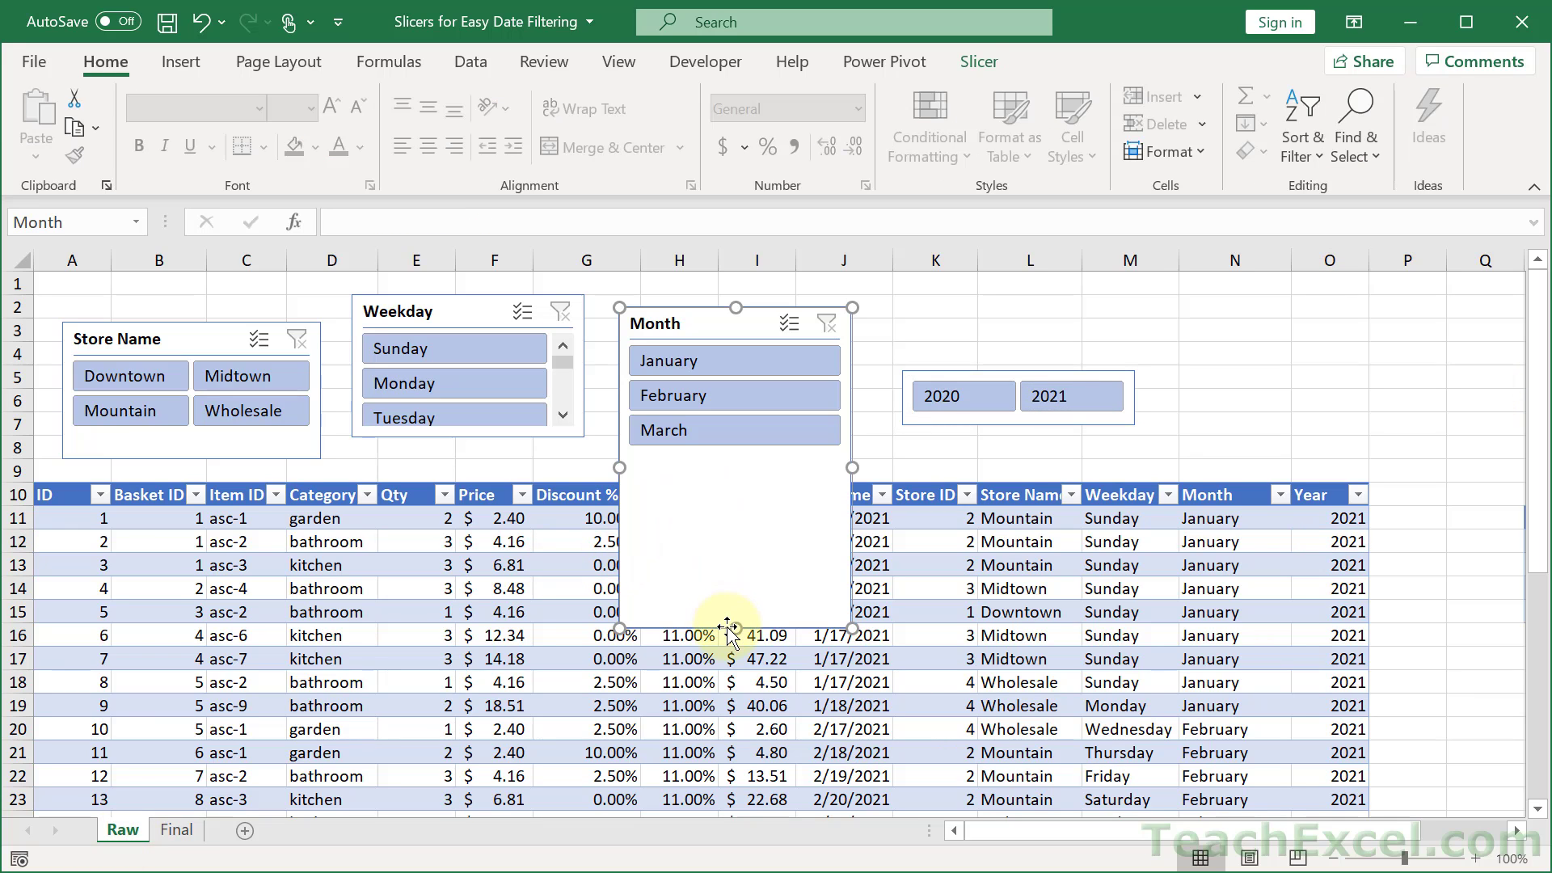
left_click_drag(734, 628, 741, 426)
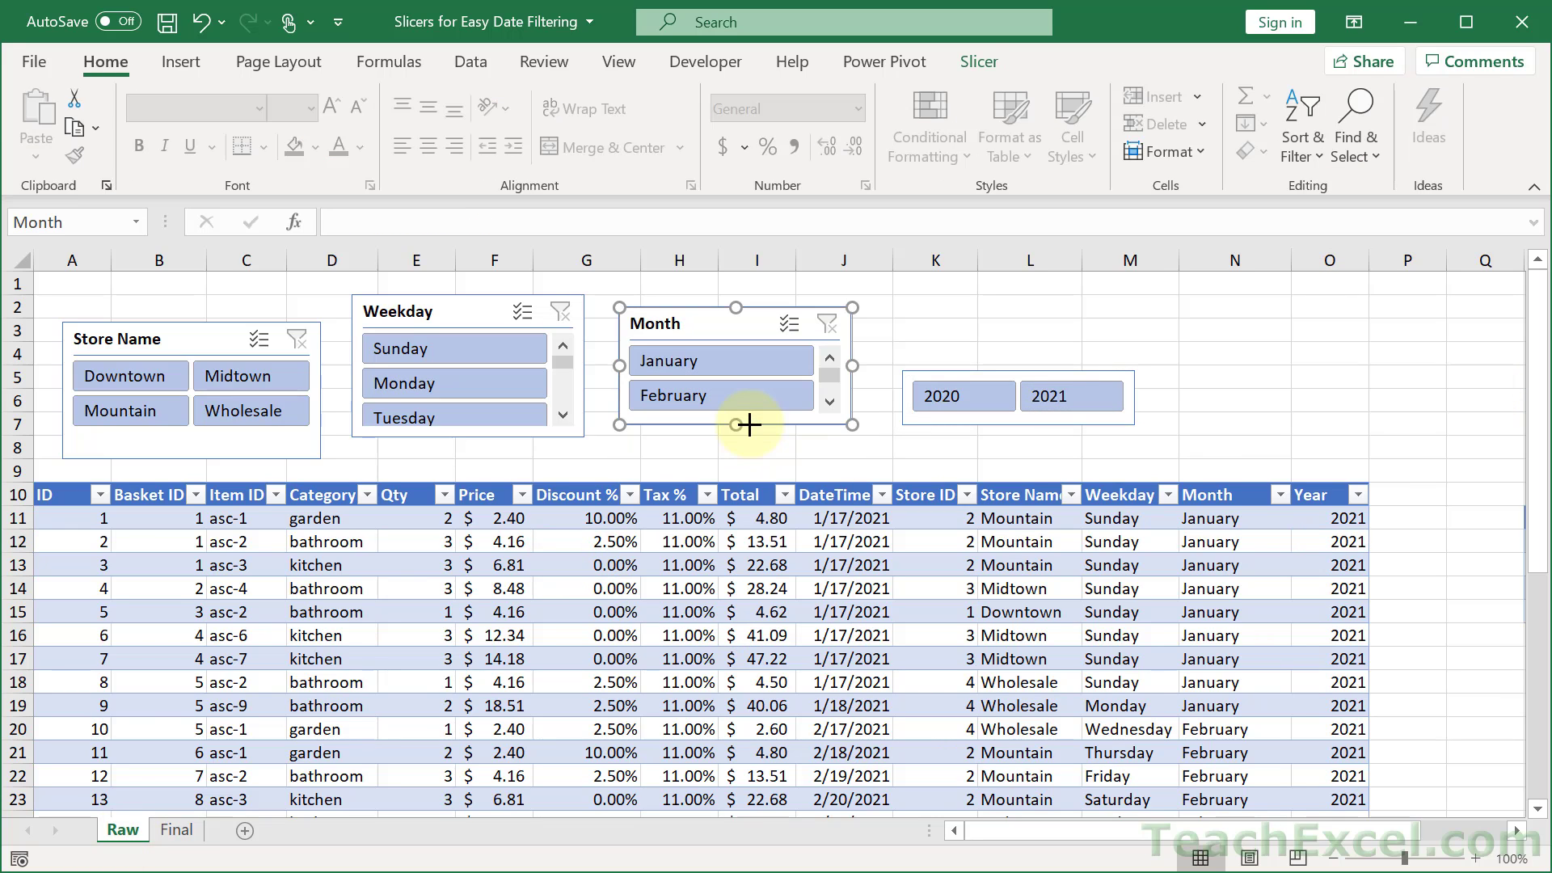
left_click(980, 62)
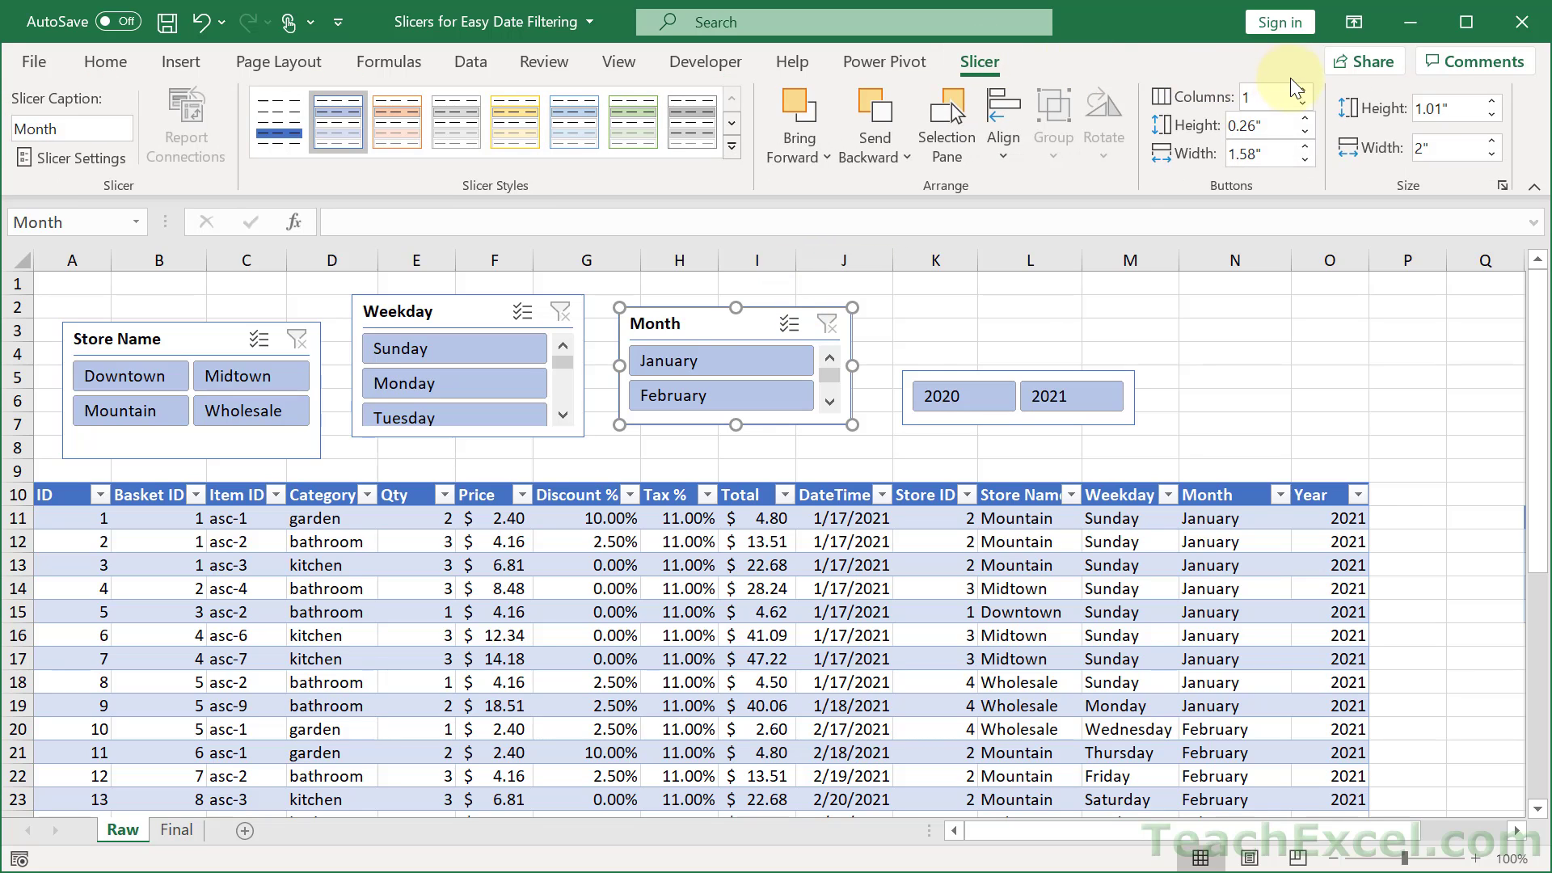
left_click(1301, 89)
left_click(1302, 90)
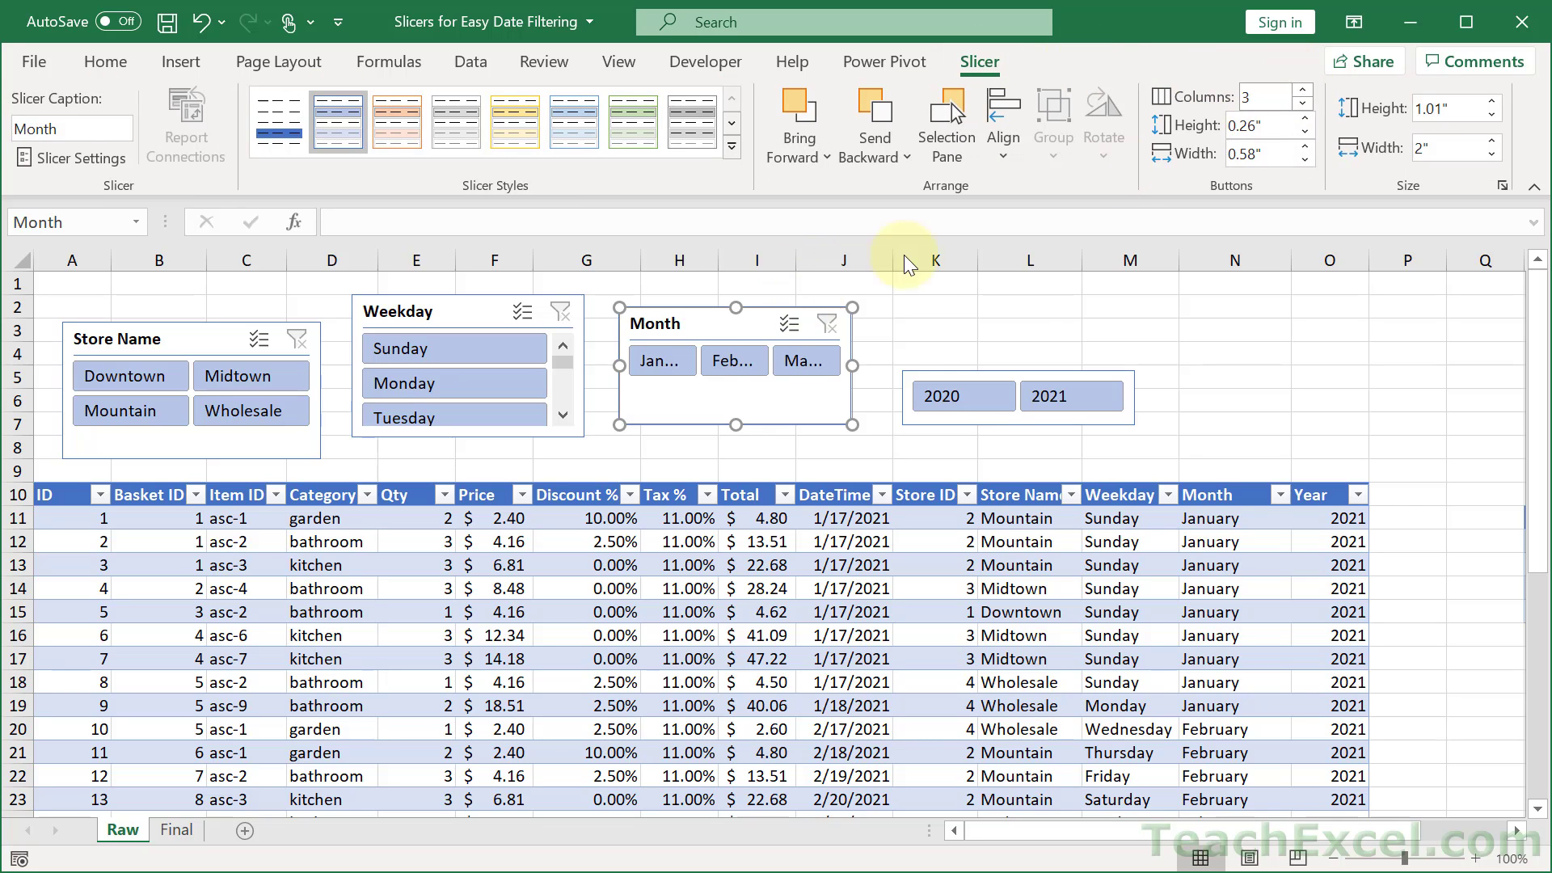
Move the Month slicer farther from the Weekday slicer, starting over column H, and arrange the Weekday buttons in three columns
left_click_drag(730, 320, 794, 308)
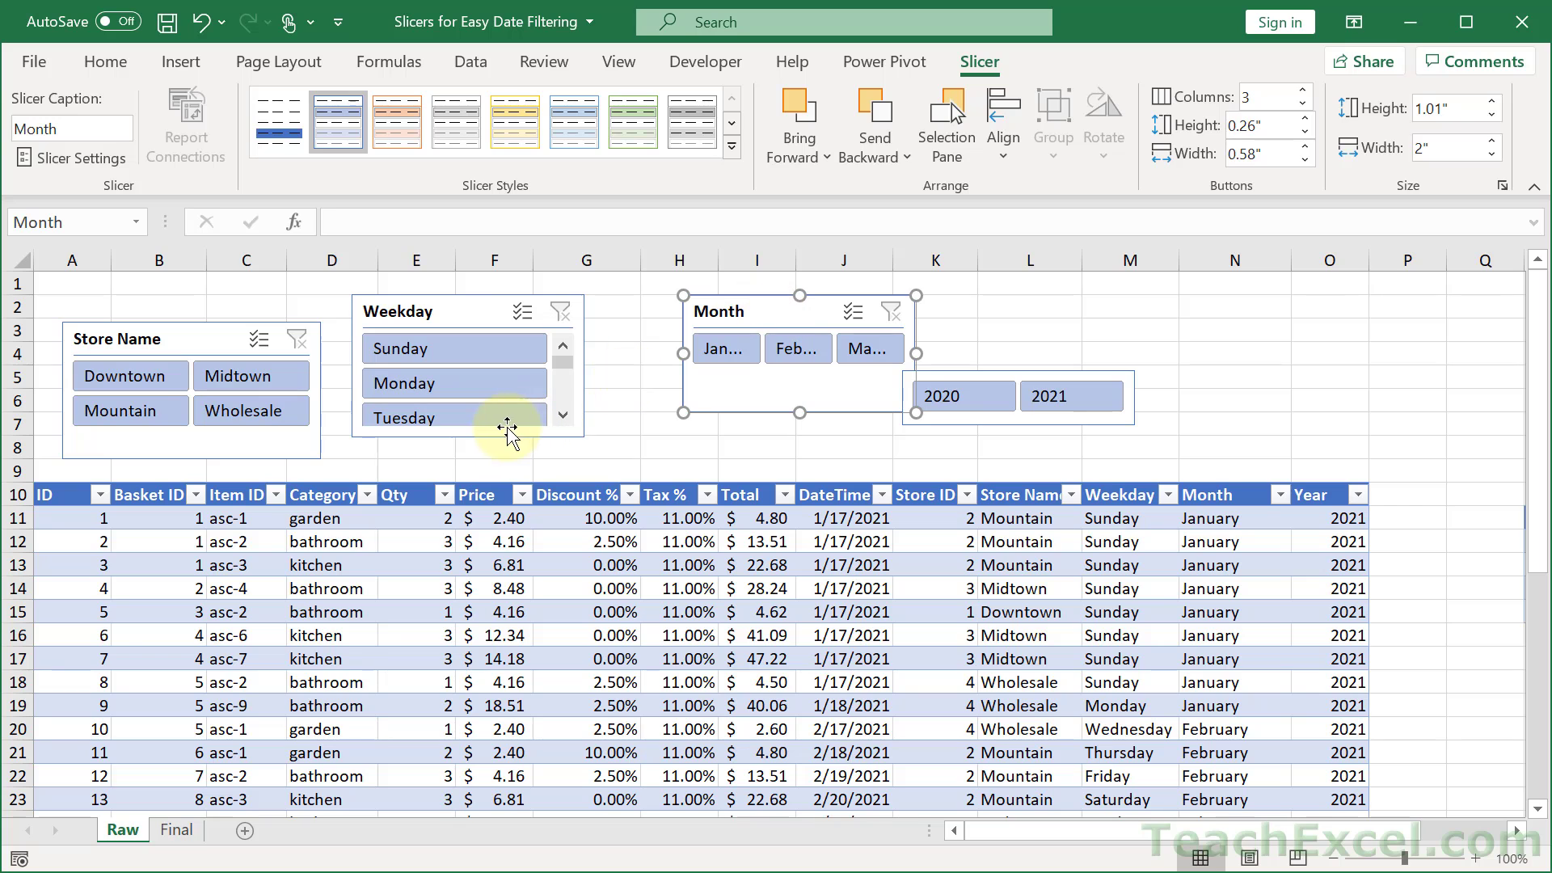
left_click(505, 438)
left_click(508, 434)
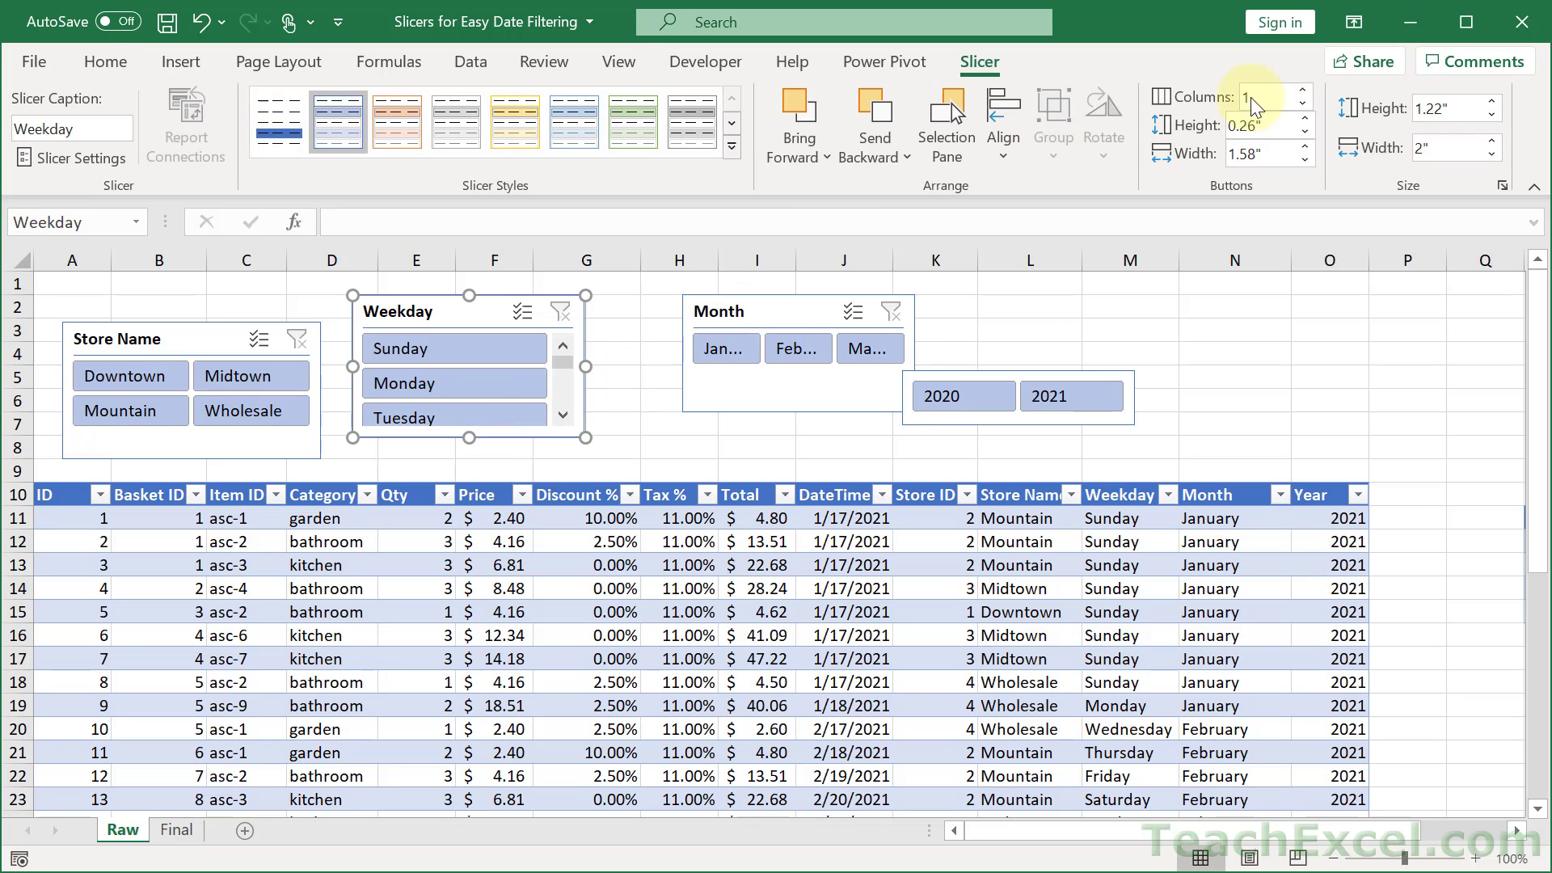
left_click(1302, 90)
left_click(1302, 91)
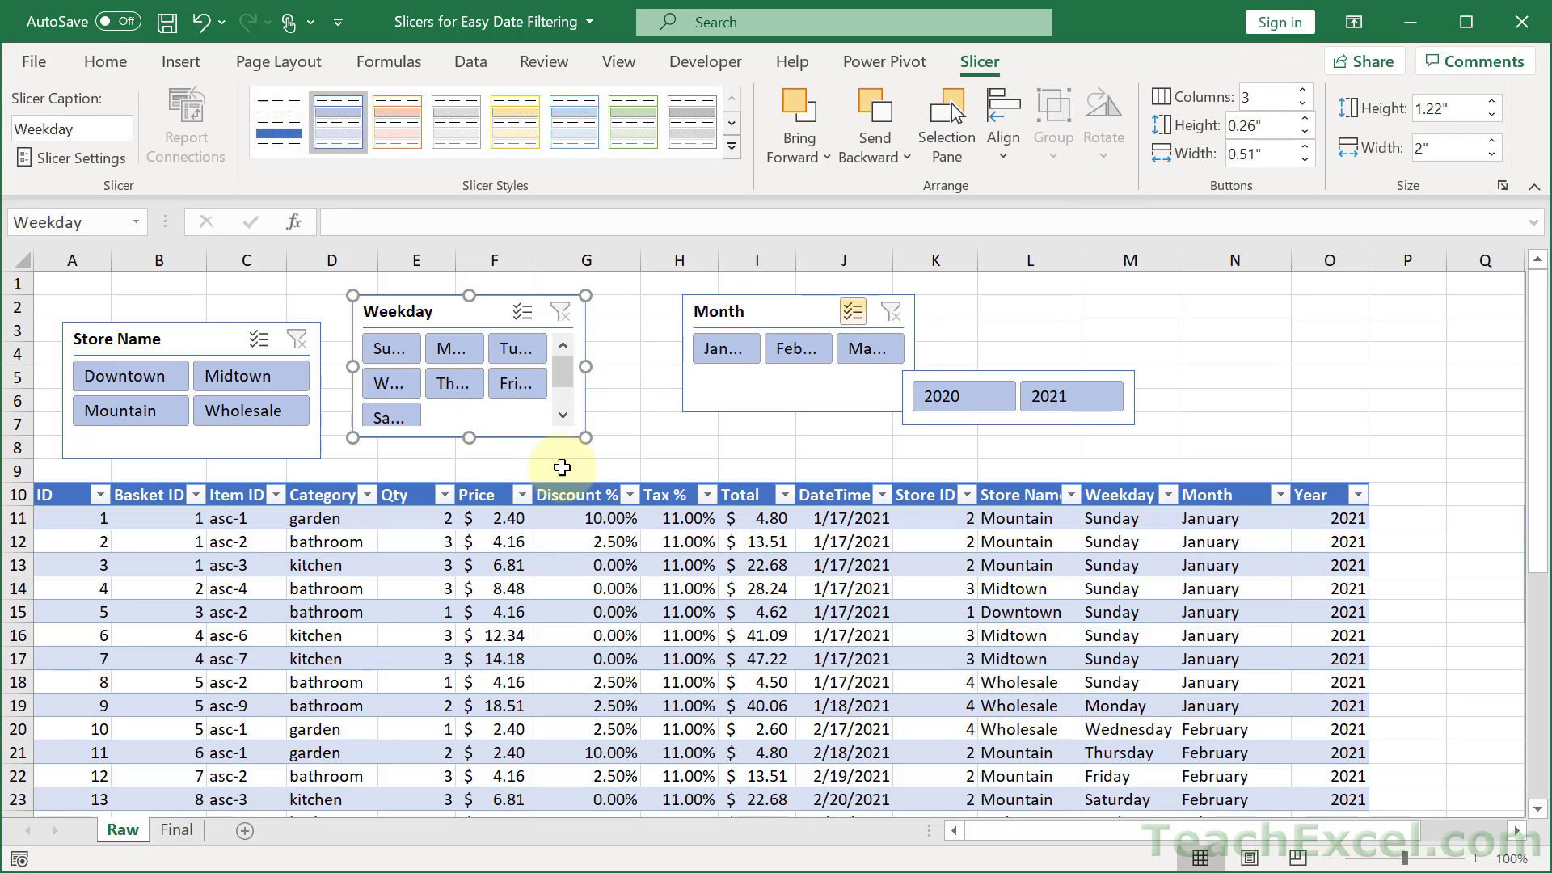
Enlarge the Weekday slicer to about 1.4" high and 2.77" wide, and nudge the Store Name slicer up toward row 2
left_click_drag(585, 436, 674, 457)
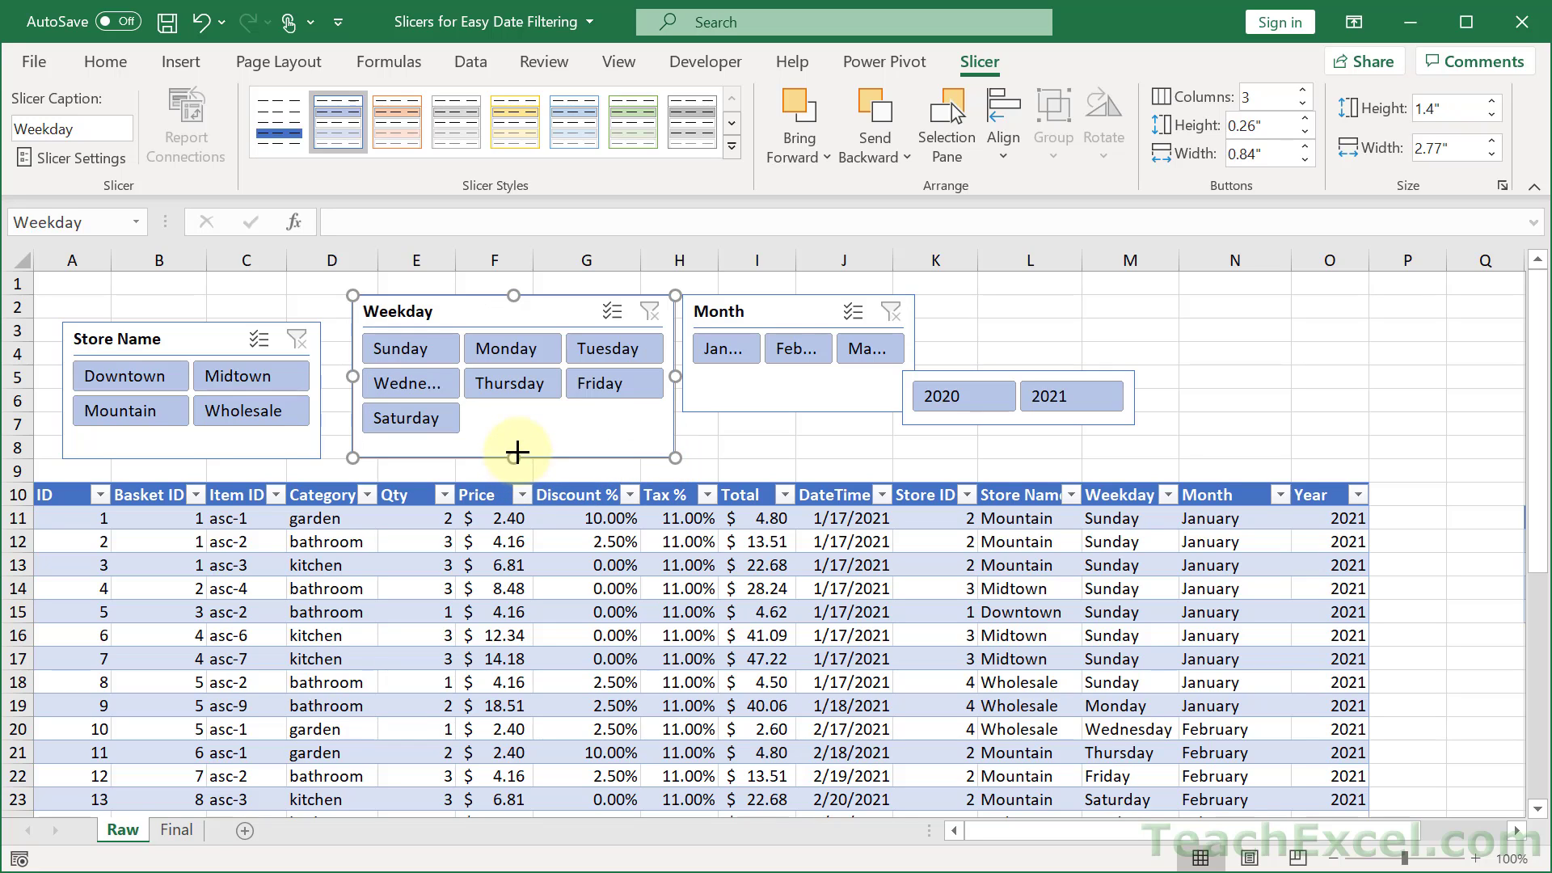
left_click_drag(517, 453, 514, 444)
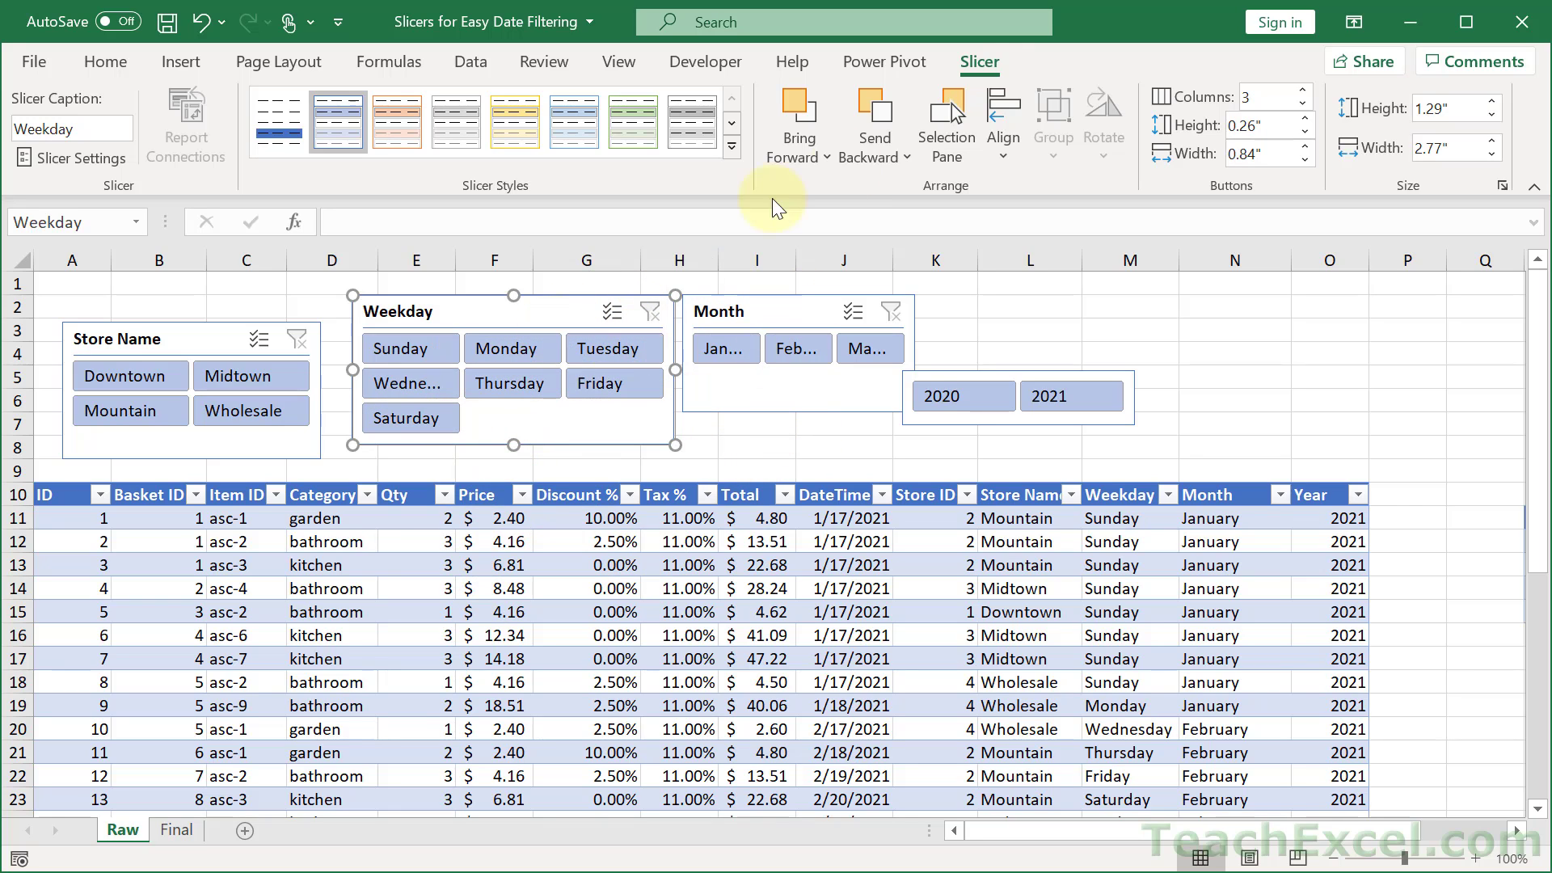
left_click(997, 143)
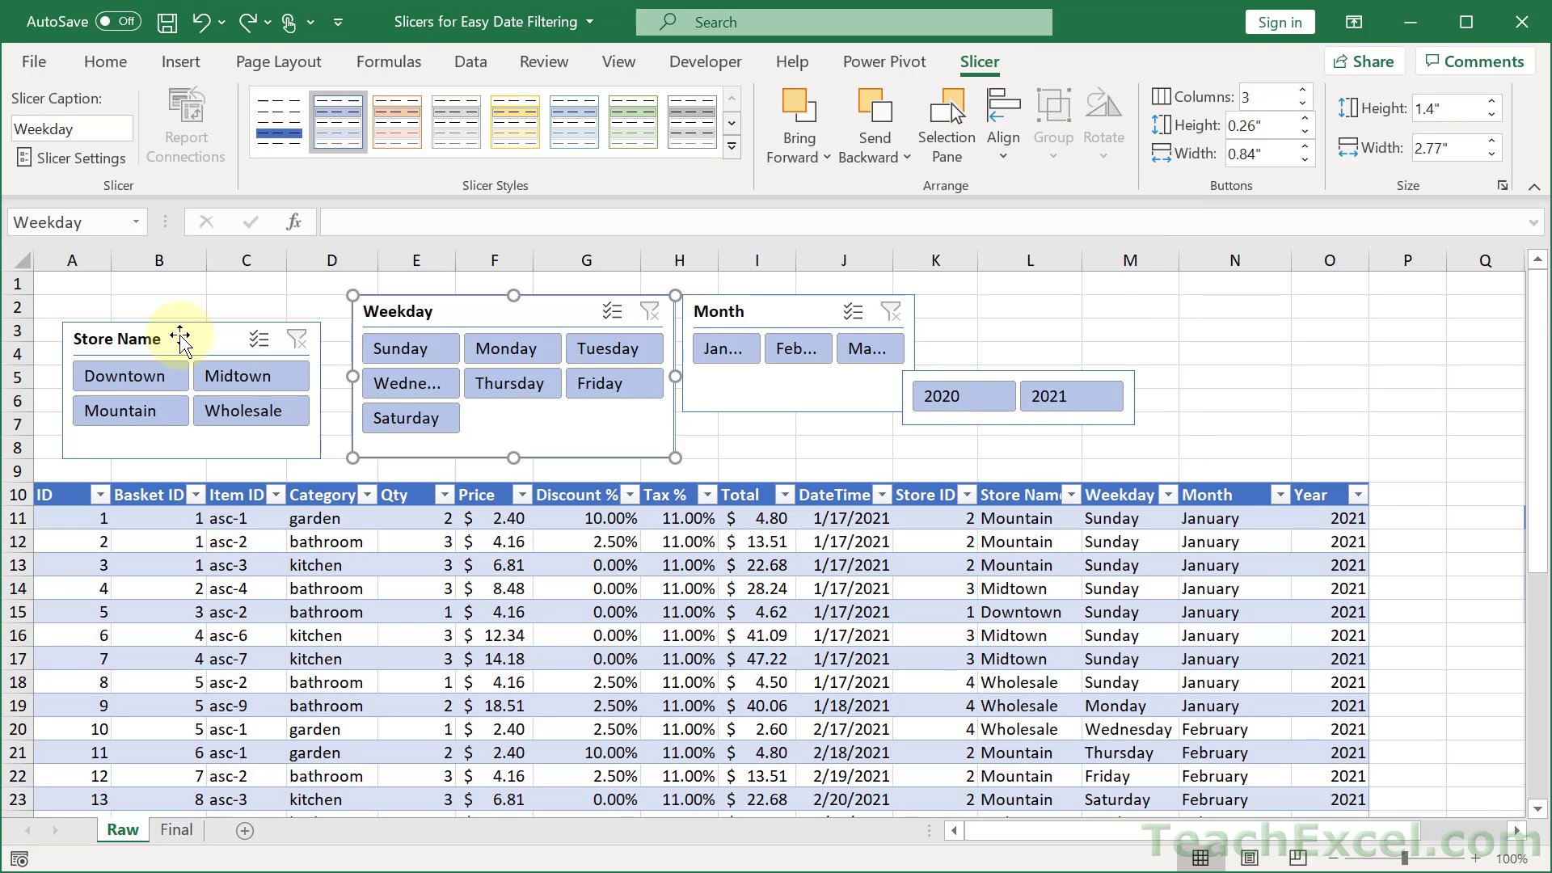
left_click_drag(184, 342, 178, 323)
Enter the title "Sales Analysis" in cell A1 and set its font size to 24
left_click(78, 284)
type("Sal")
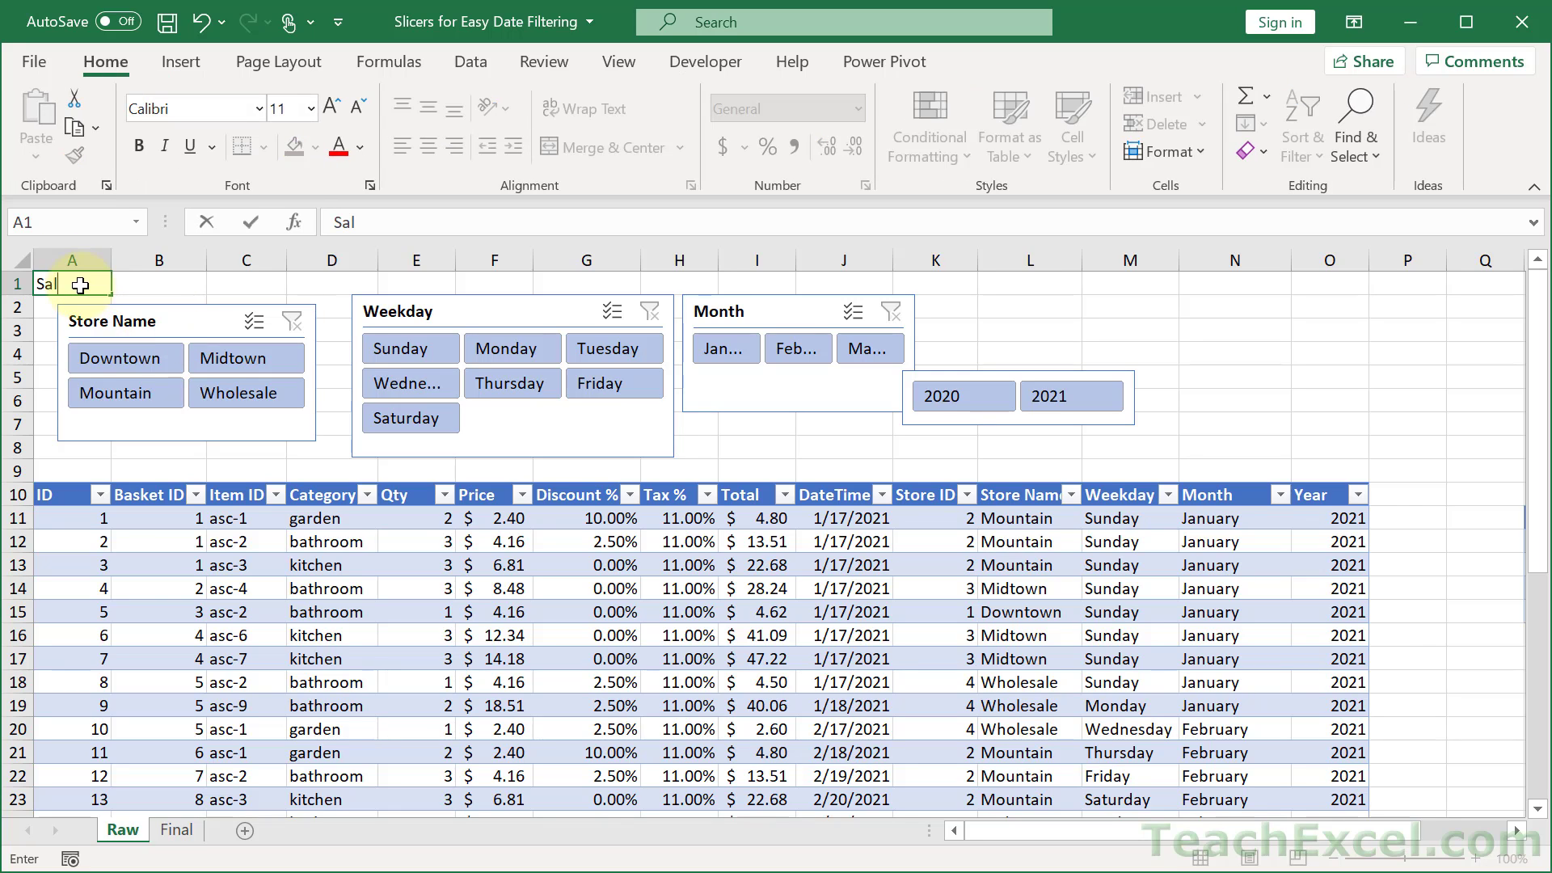
type("es Analysis")
key("ctrl+Return")
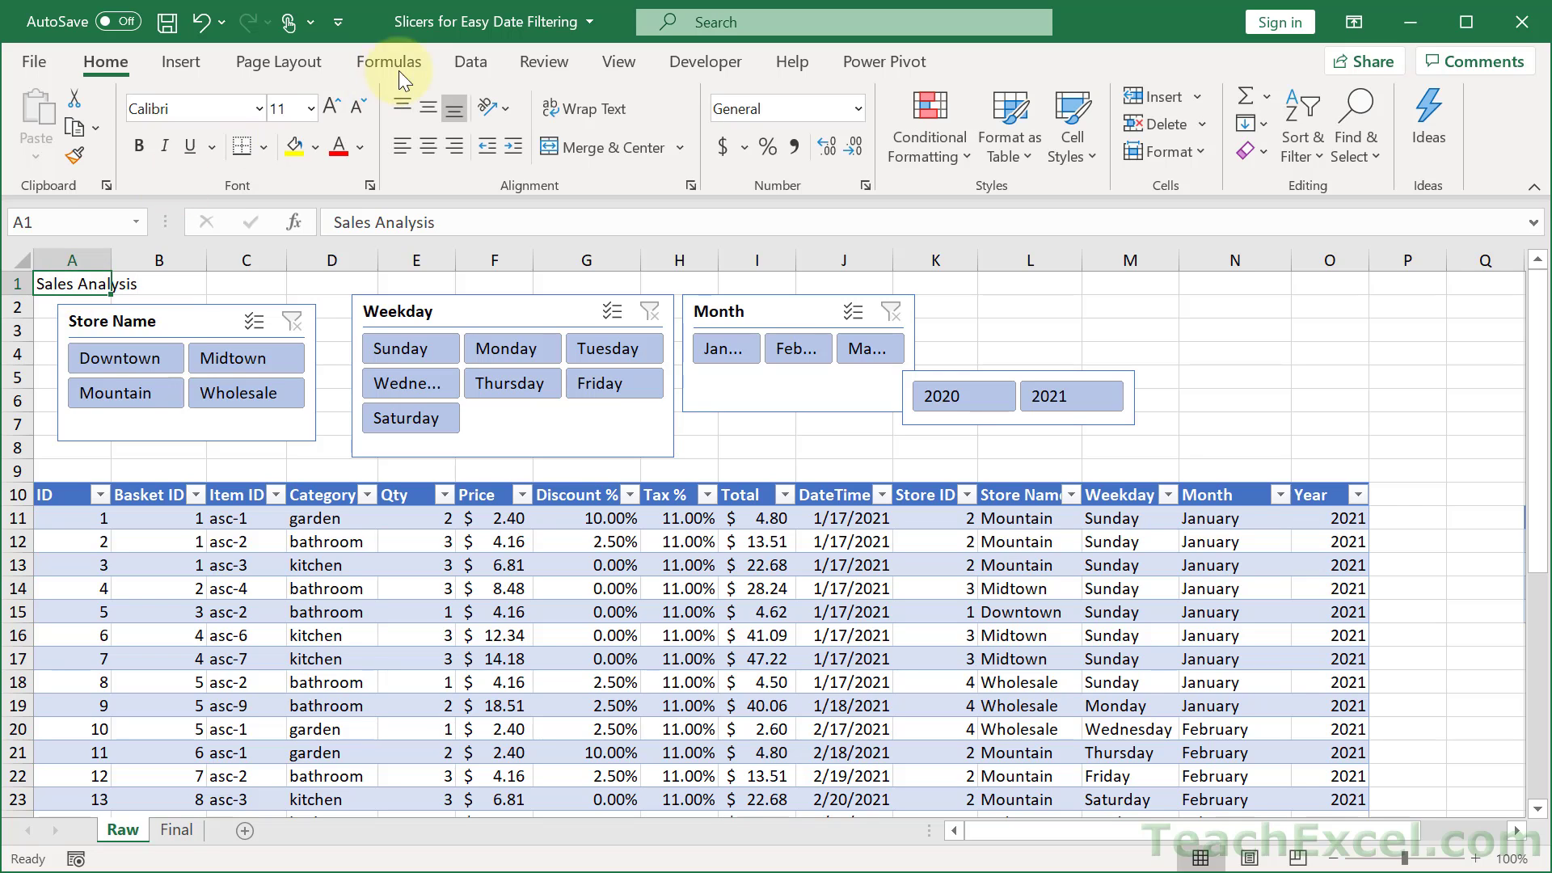
left_click(311, 108)
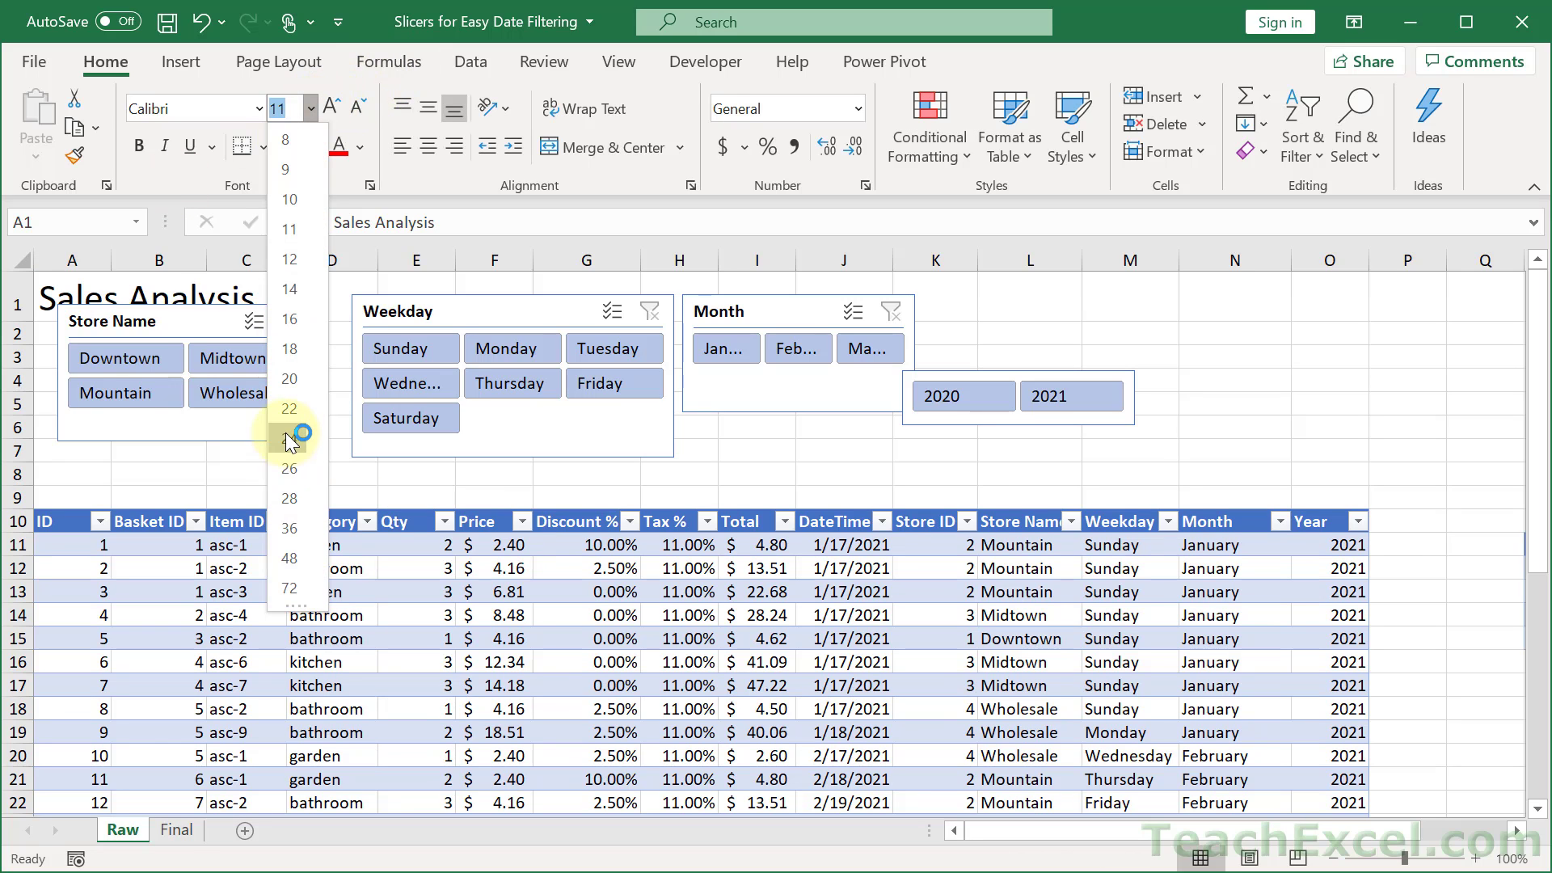
left_click(289, 435)
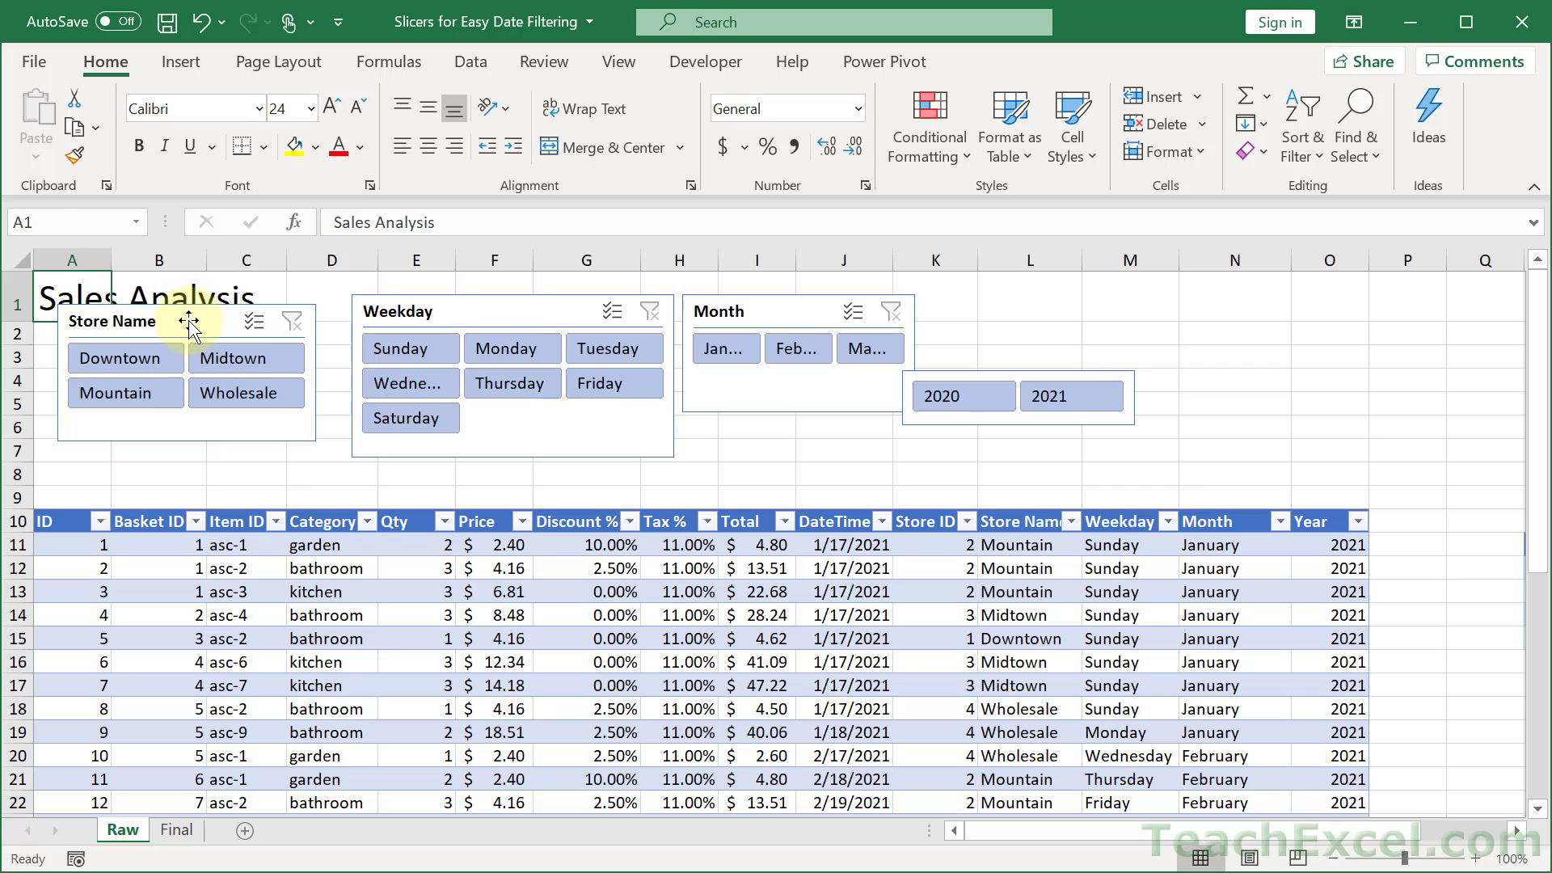
Move the Store Name slicer just below the title and enlarge it to about 1.39" high and 2.35" wide
mouse_move(189, 321)
left_mouse_down()
mouse_move(186, 358)
mouse_move(184, 343)
left_mouse_up()
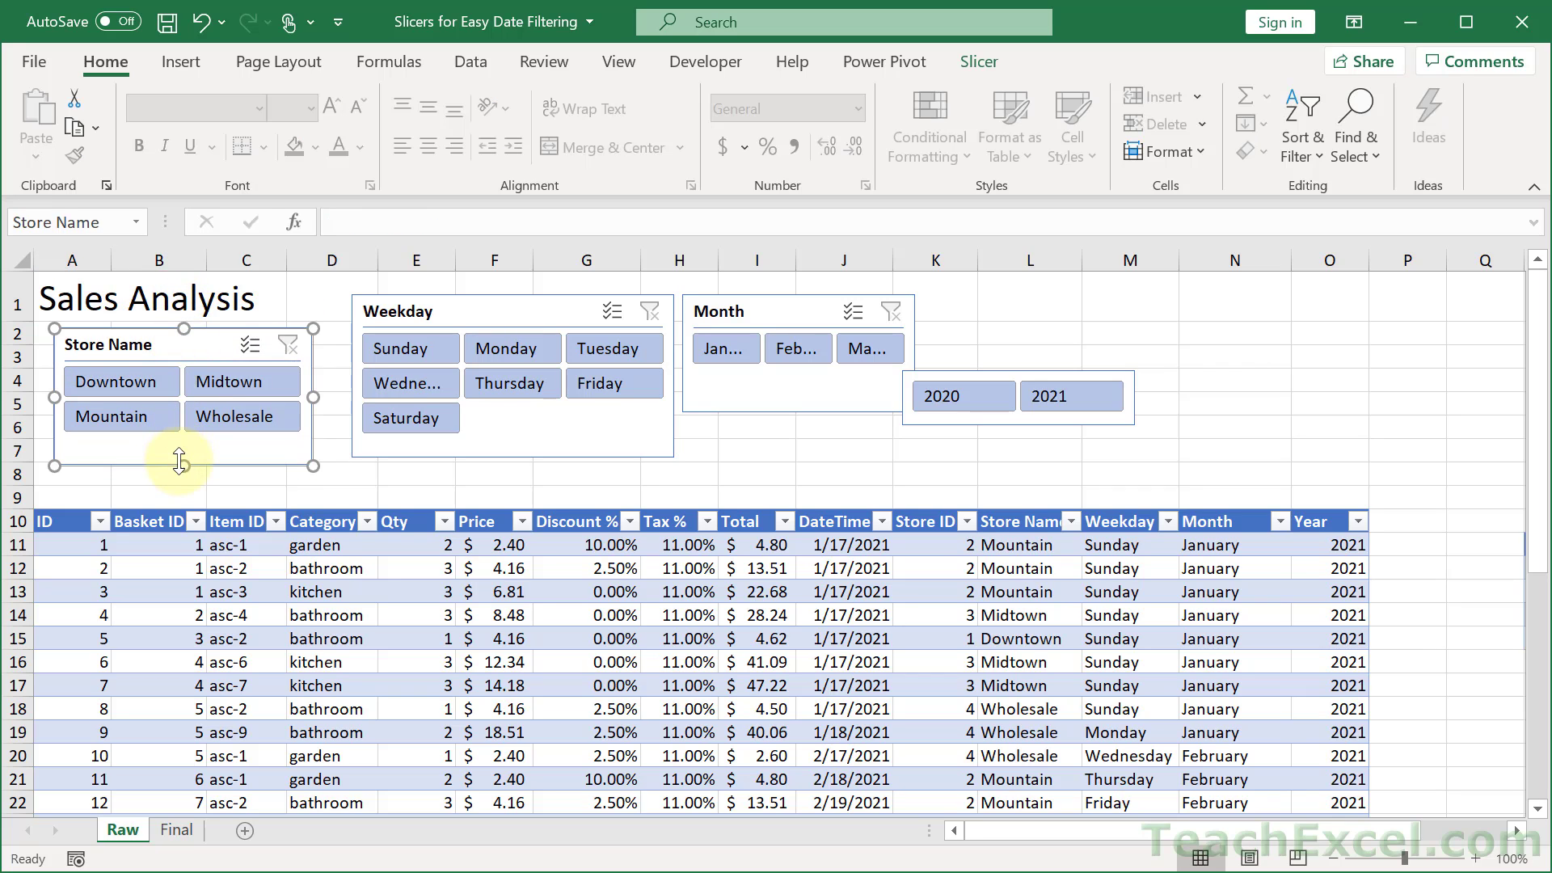
left_click_drag(183, 463, 183, 489)
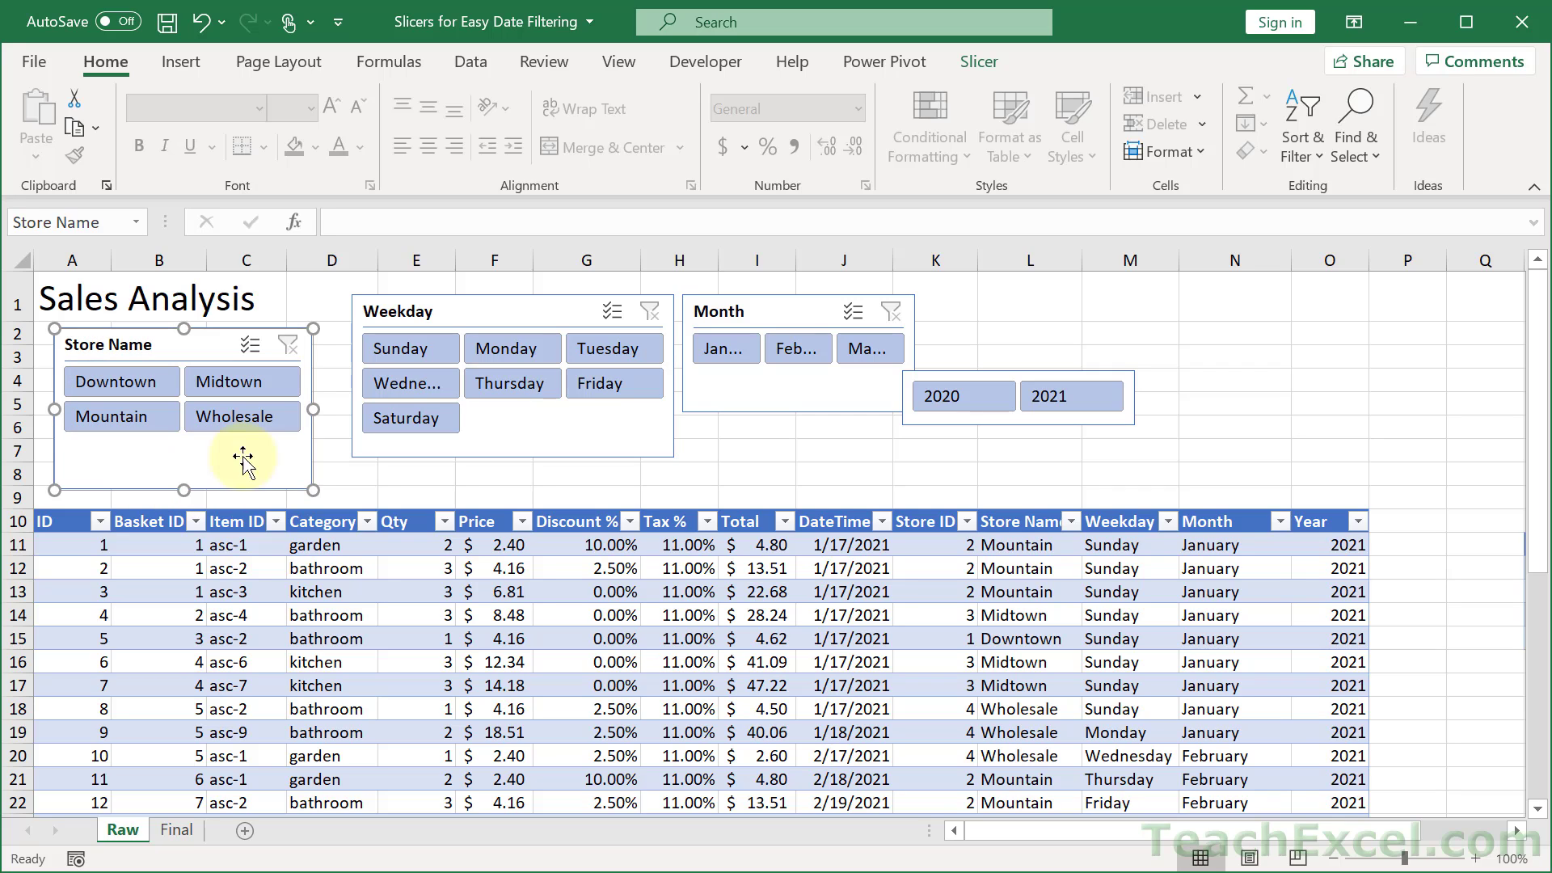
left_click_drag(310, 408, 328, 408)
Turn on Snap to Shape and line up the tops of the Weekday and Month slicers with the Store Name slicer
left_click(986, 58)
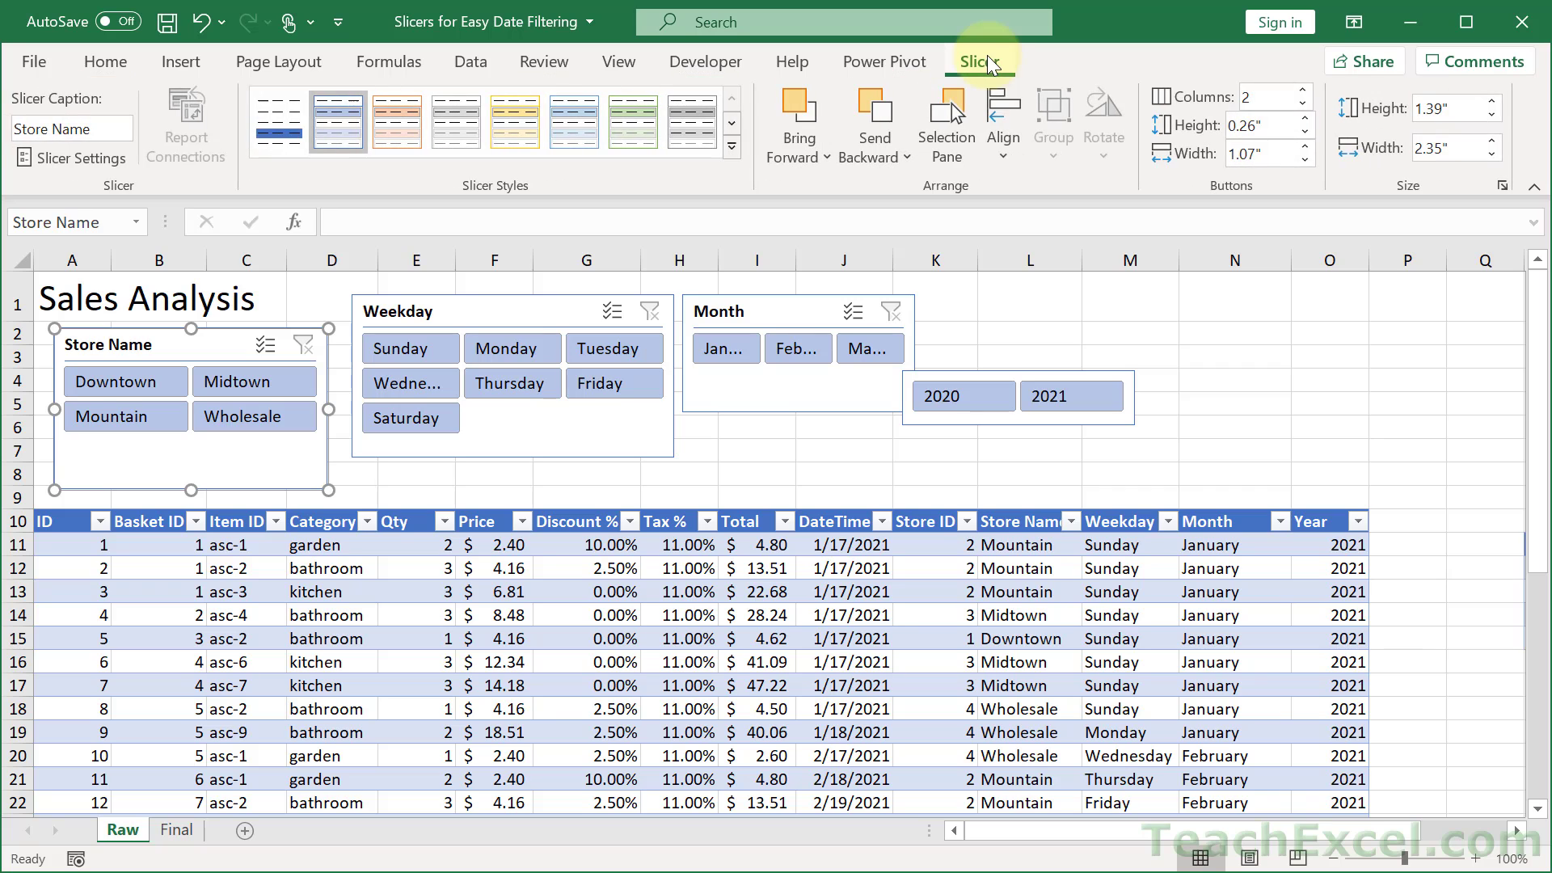
left_click(1006, 152)
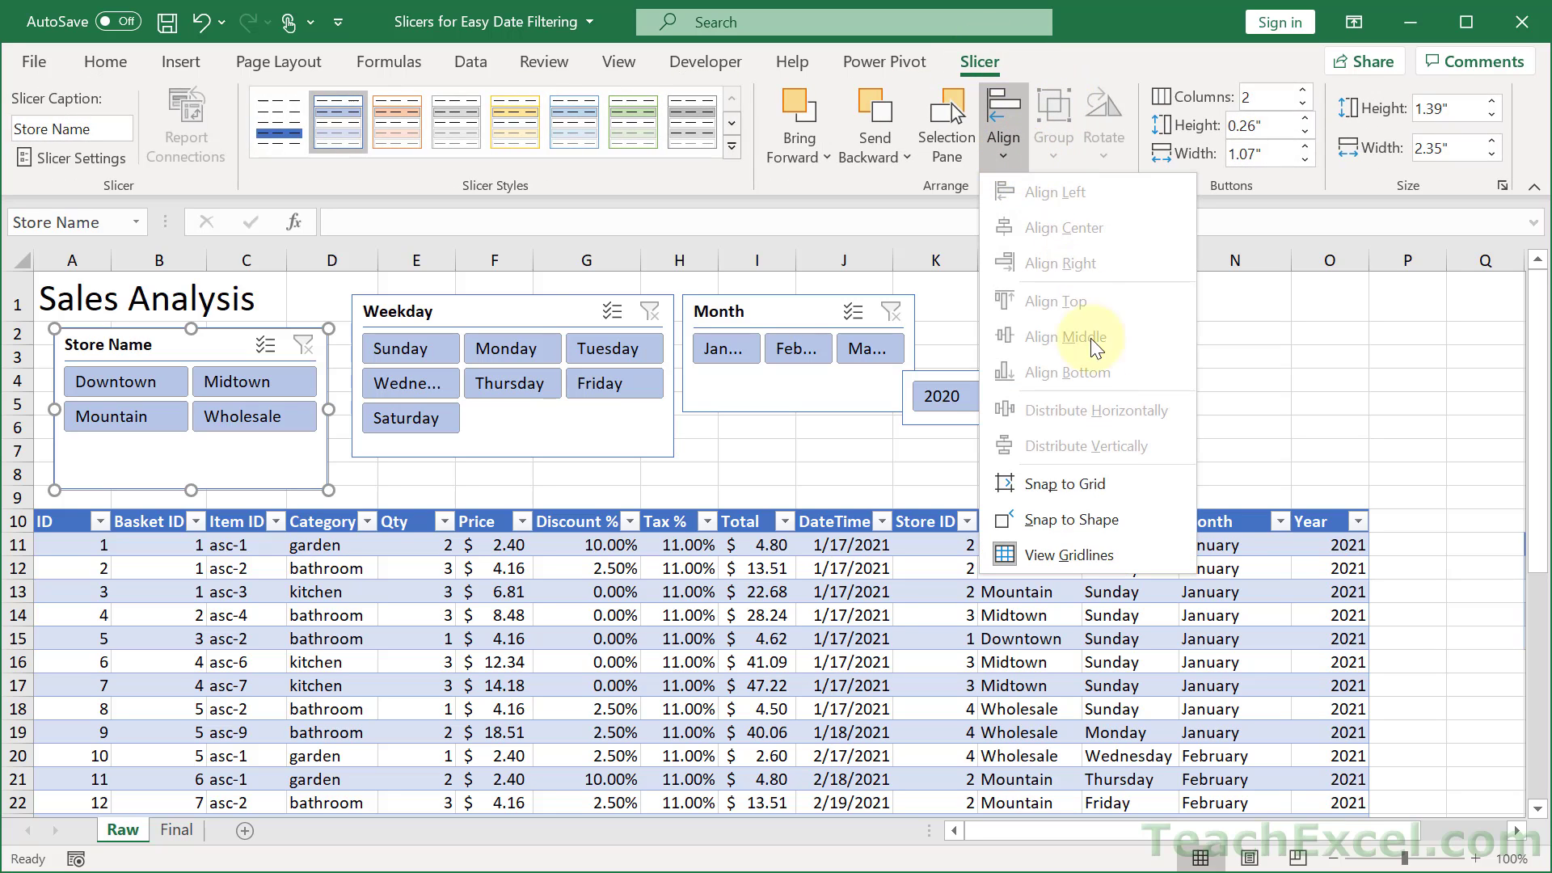
left_click(1070, 525)
left_click_drag(521, 313, 509, 342)
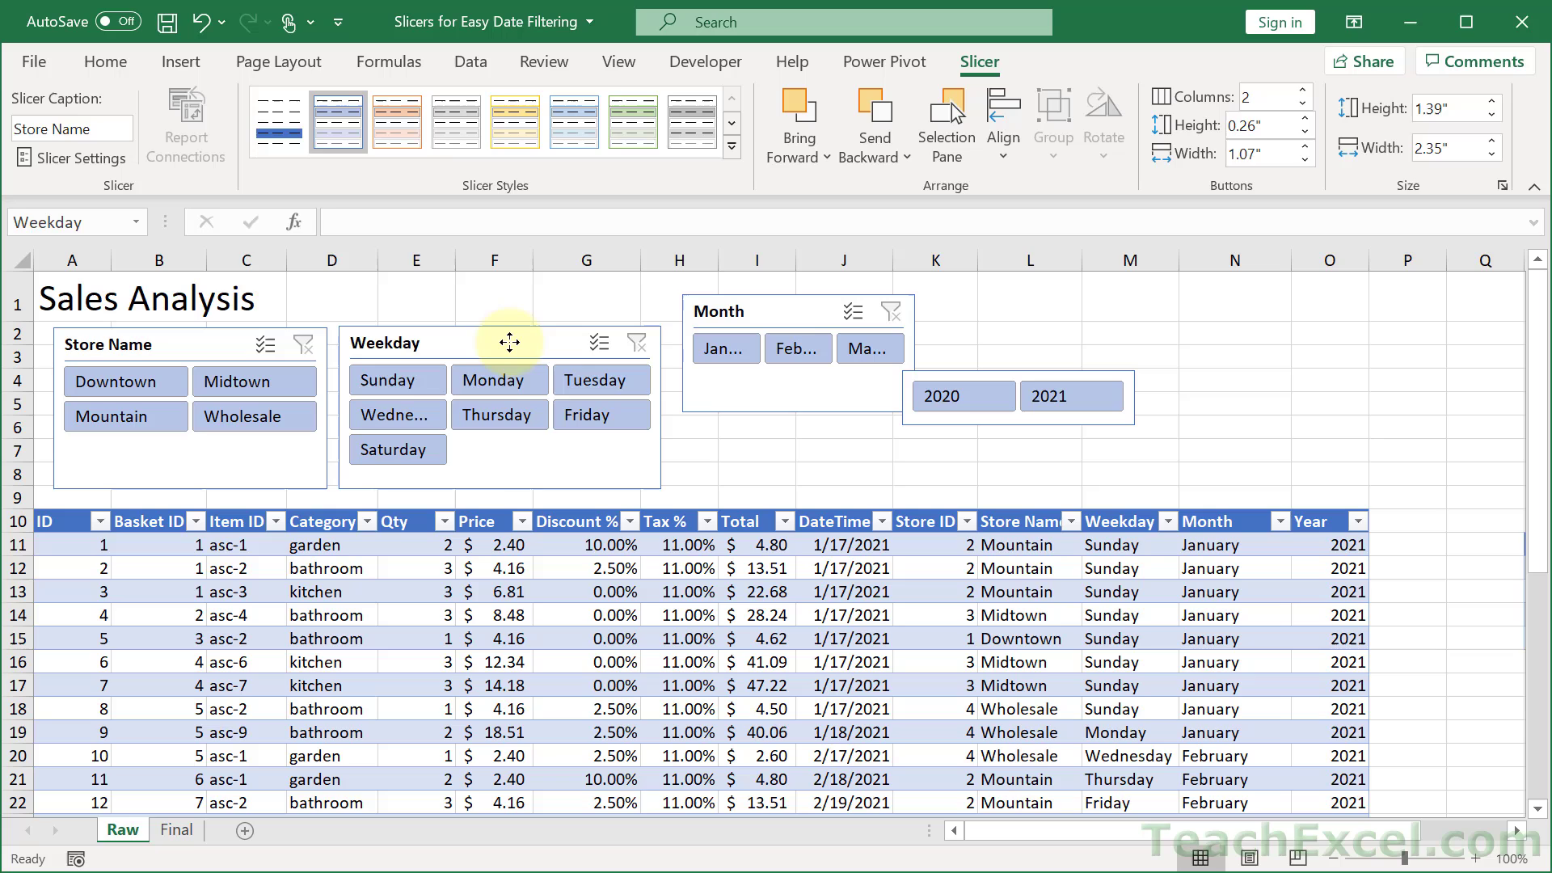
left_click(806, 312)
left_click_drag(806, 312, 802, 339)
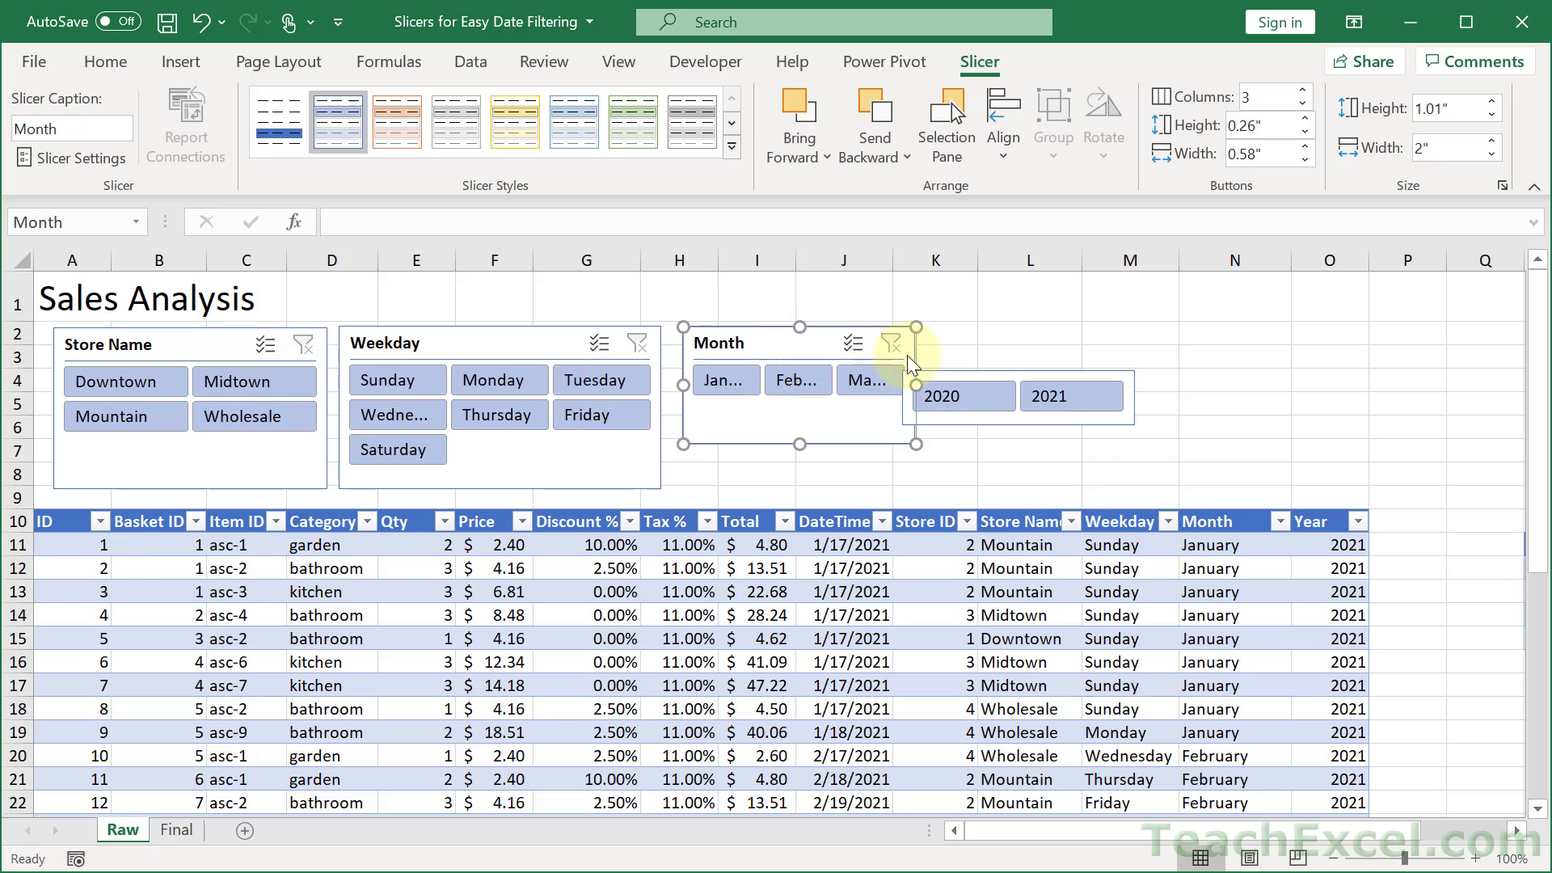
Place the Year slicer below the Month slicer and, with Snap to Grid off, shorten the Month slicer to about 0.8" high
left_click_drag(1000, 376, 778, 453)
left_click(788, 429)
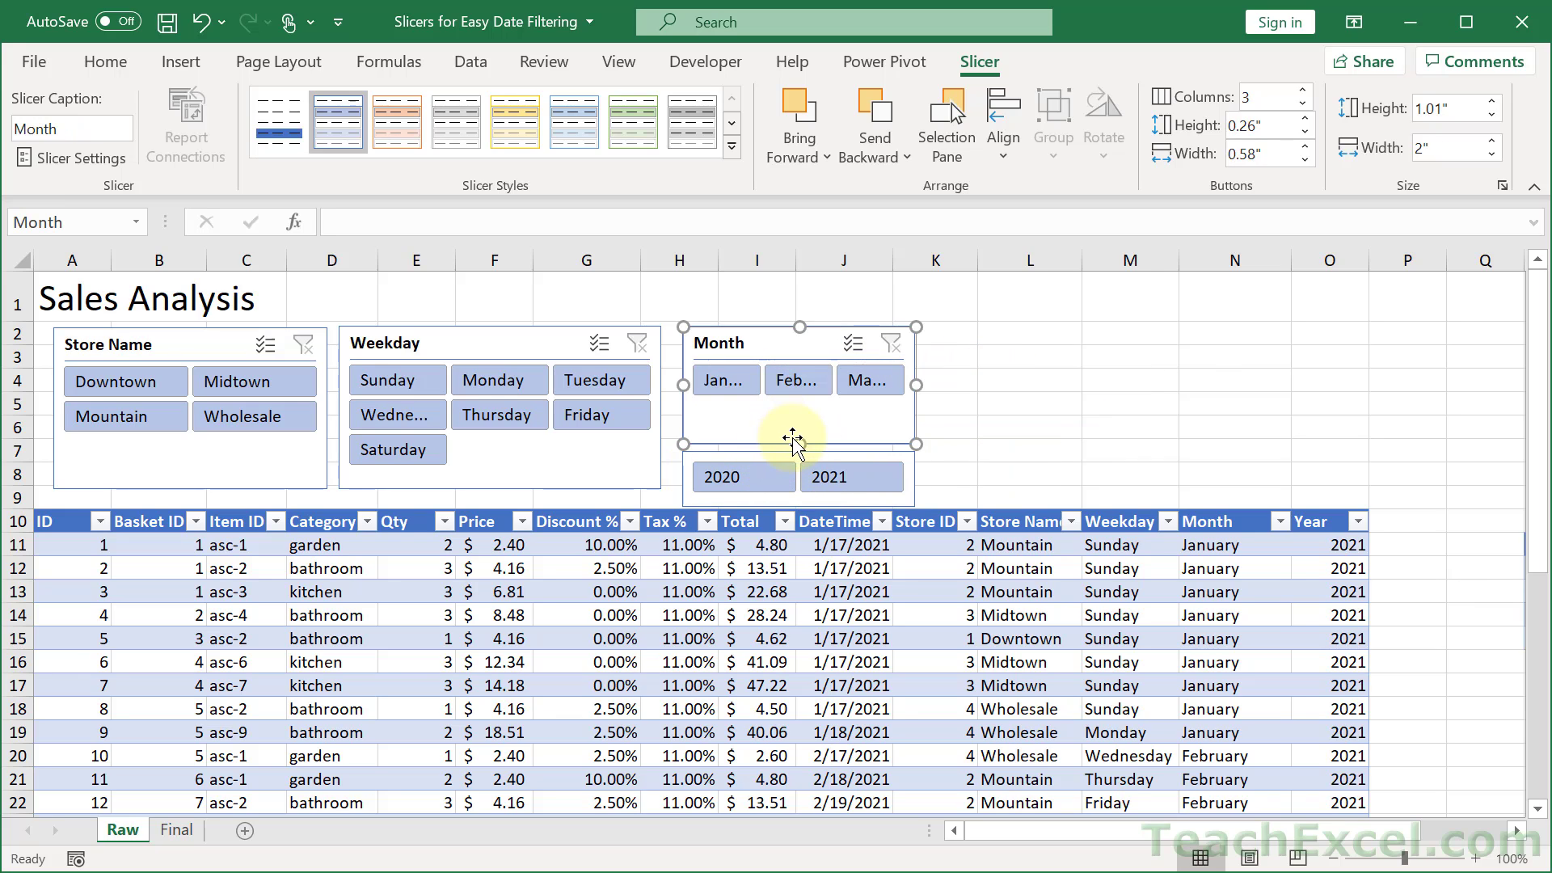
left_click_drag(798, 429, 799, 427)
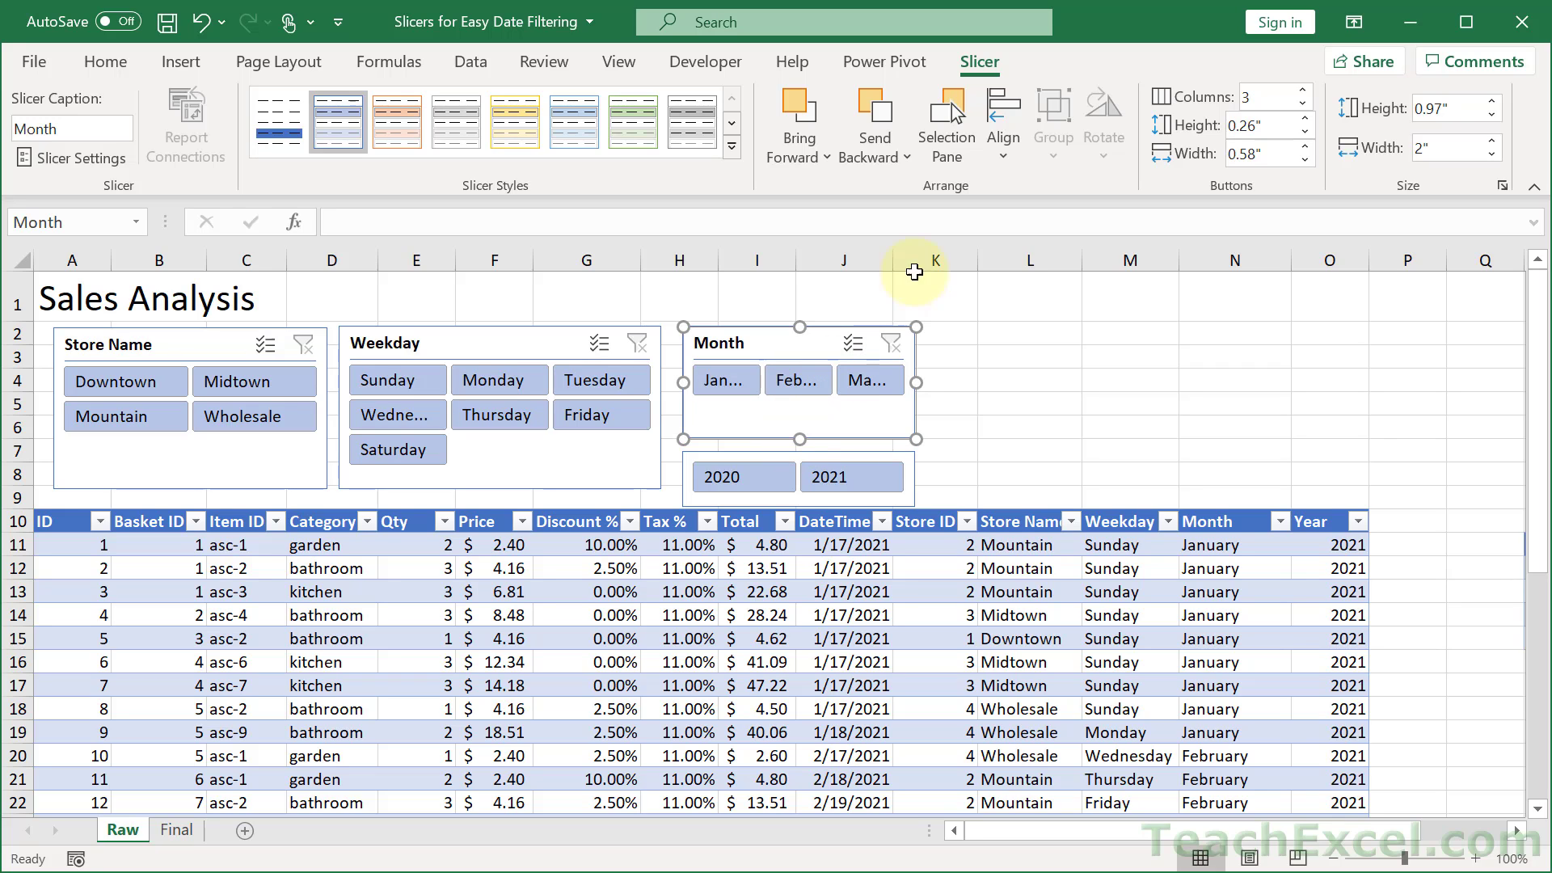
left_click(1003, 149)
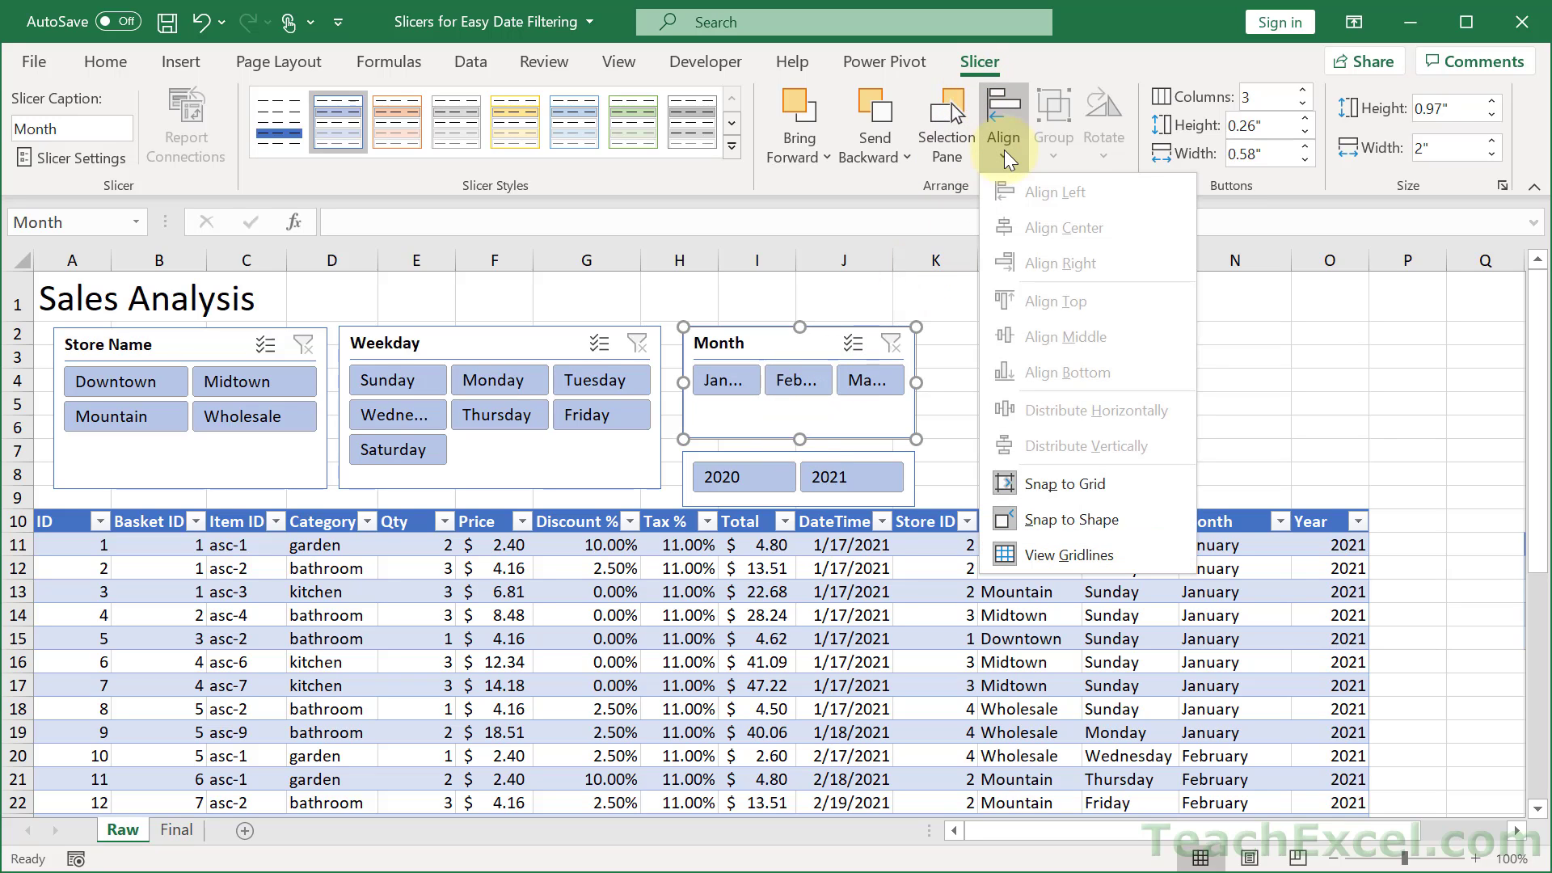
left_click(1047, 485)
left_click_drag(800, 439, 799, 419)
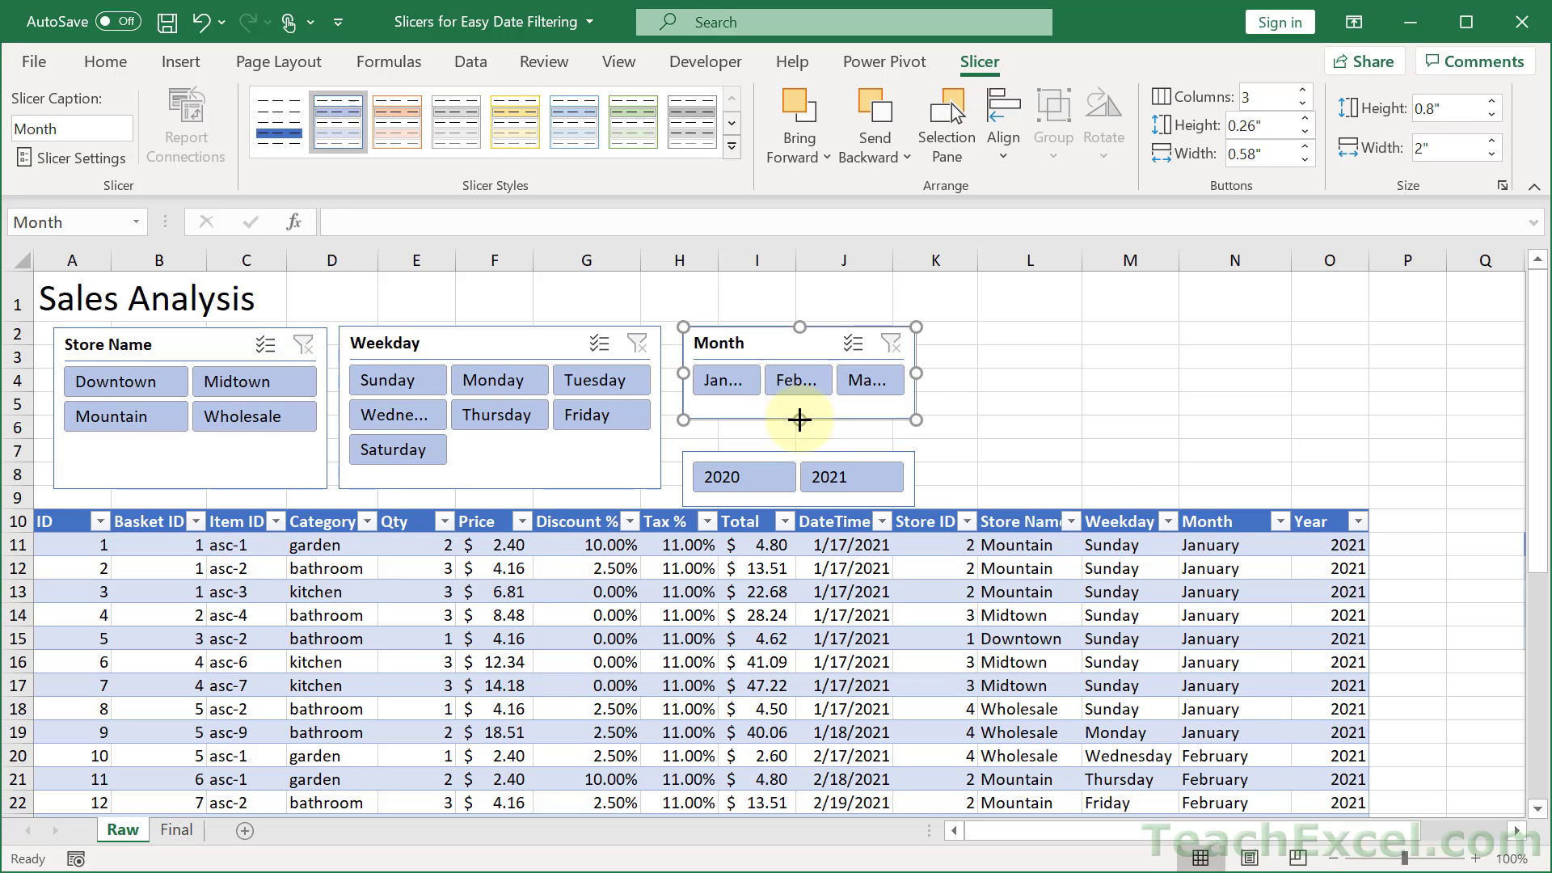
Raise the Year slicer closer beneath the Month slicer, toggling Snap to Shape to fine-tune the gap
left_click_drag(795, 501, 797, 474)
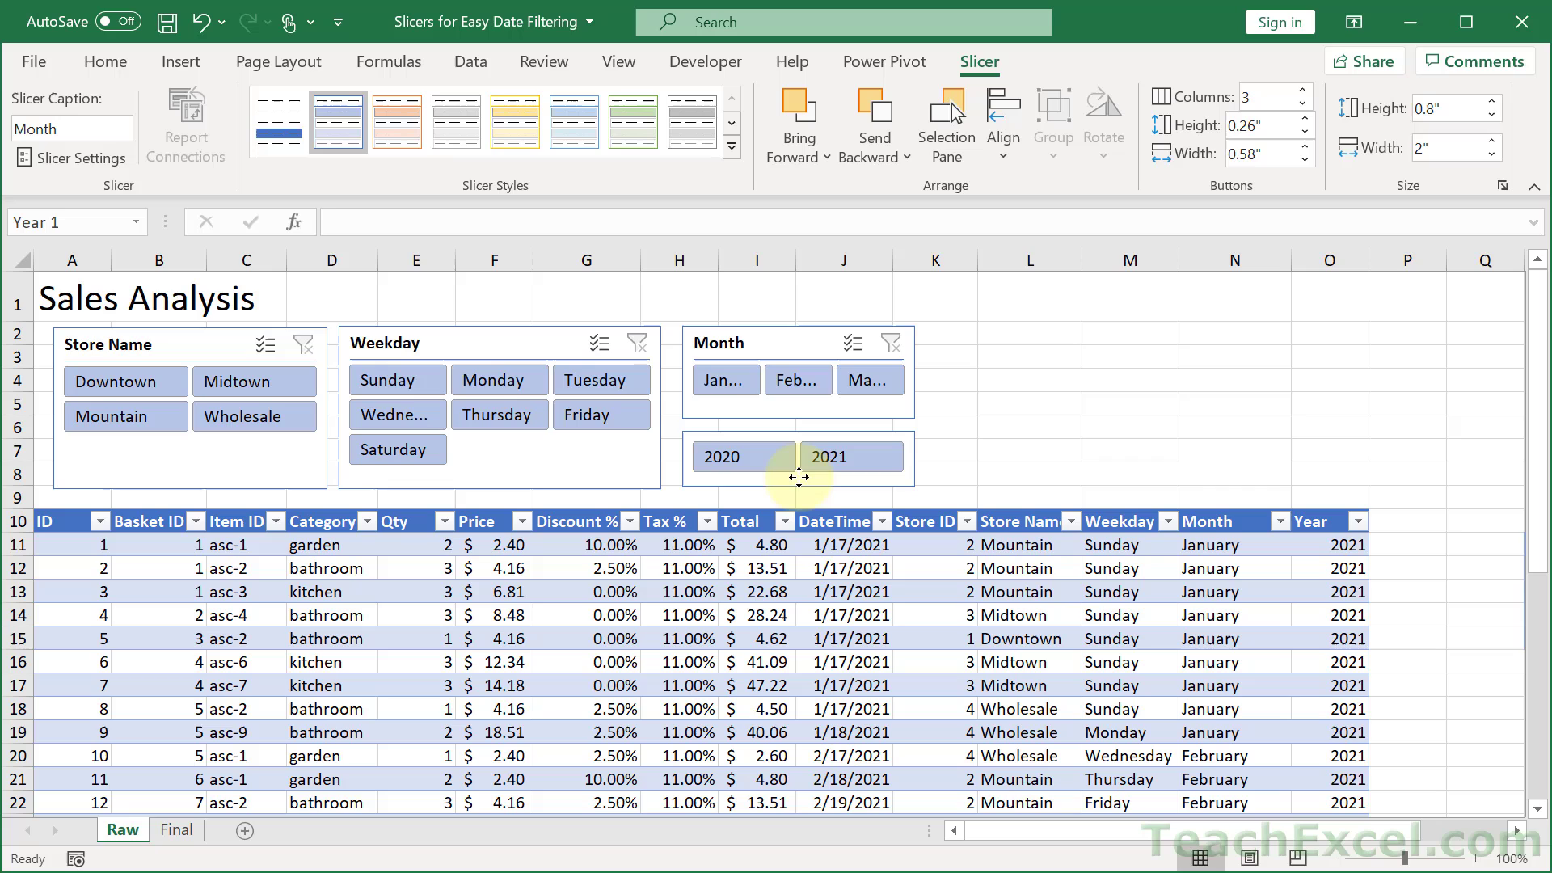
left_click(1013, 126)
left_click(1067, 520)
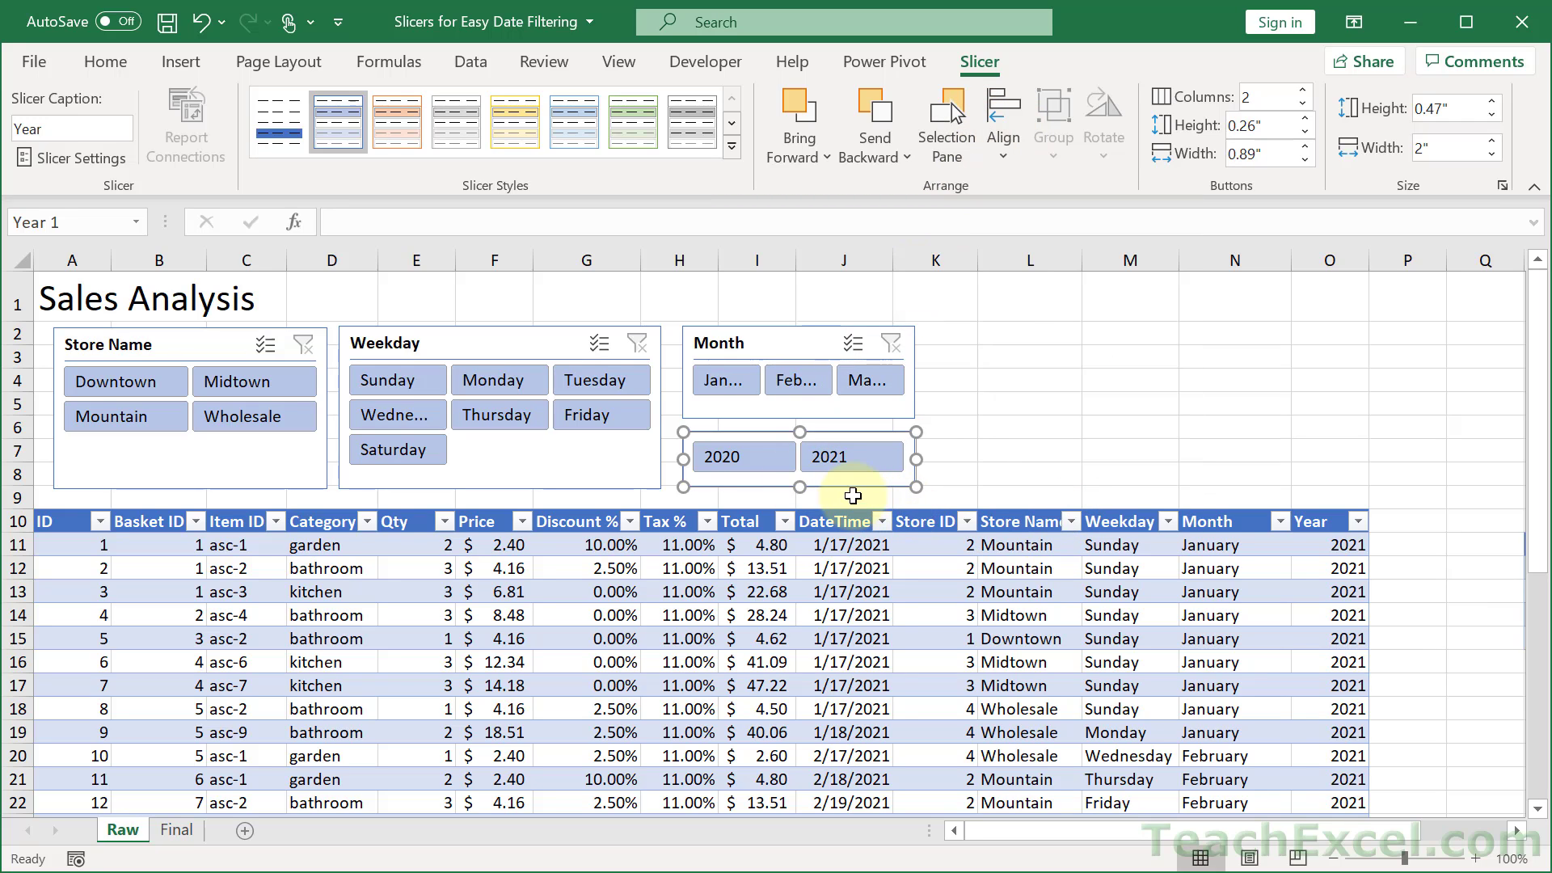
left_click_drag(847, 484, 849, 477)
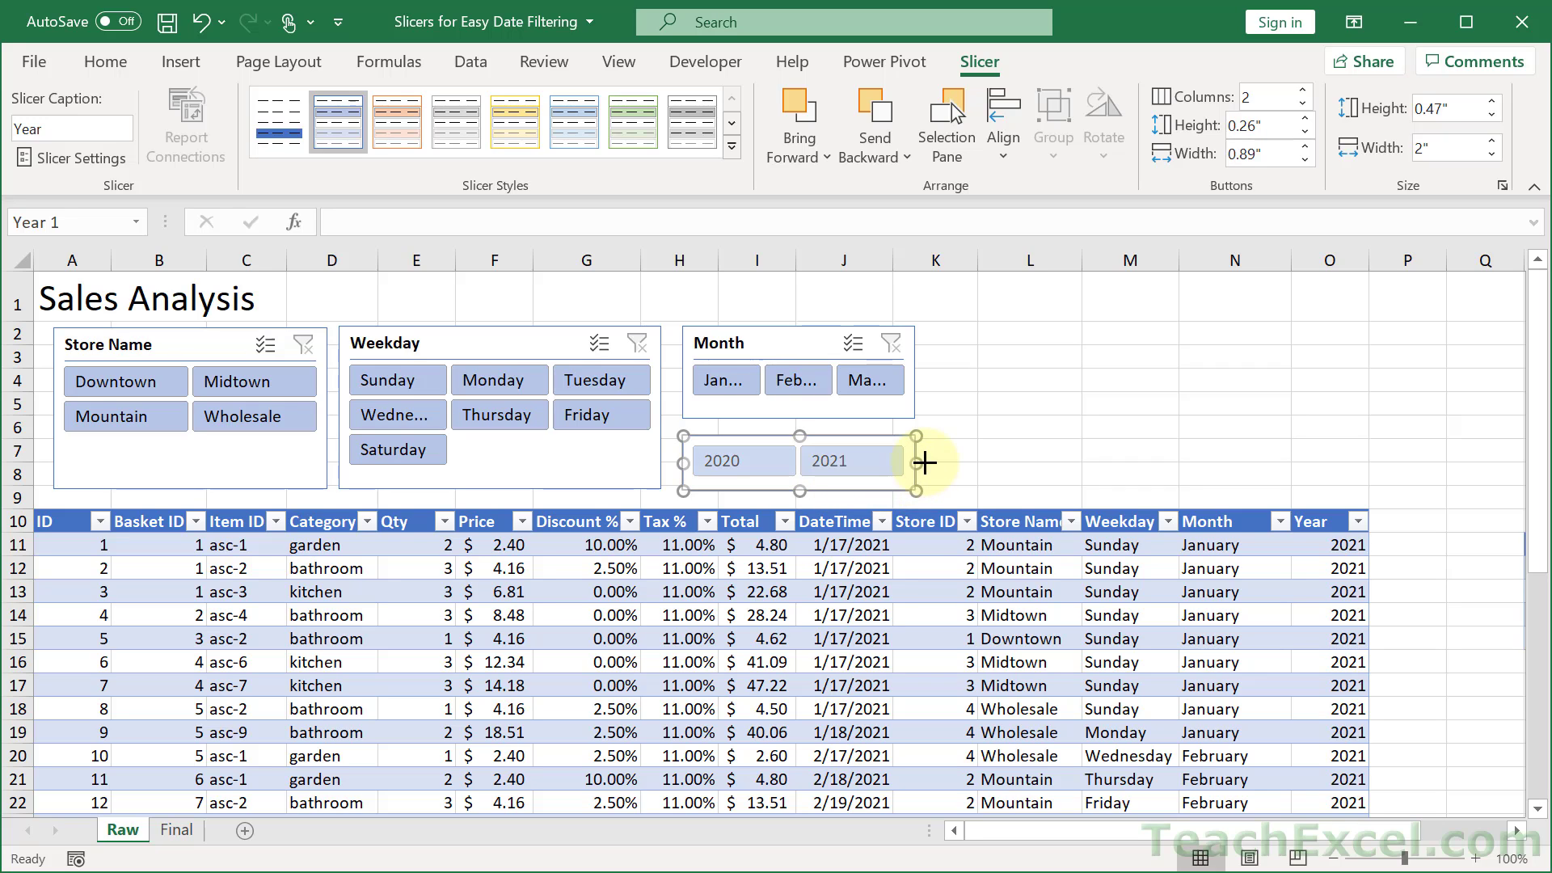
Hide columns L through S, which hold the helper columns and the store lookup table
left_click(1015, 424)
left_click_drag(1008, 247, 1309, 243)
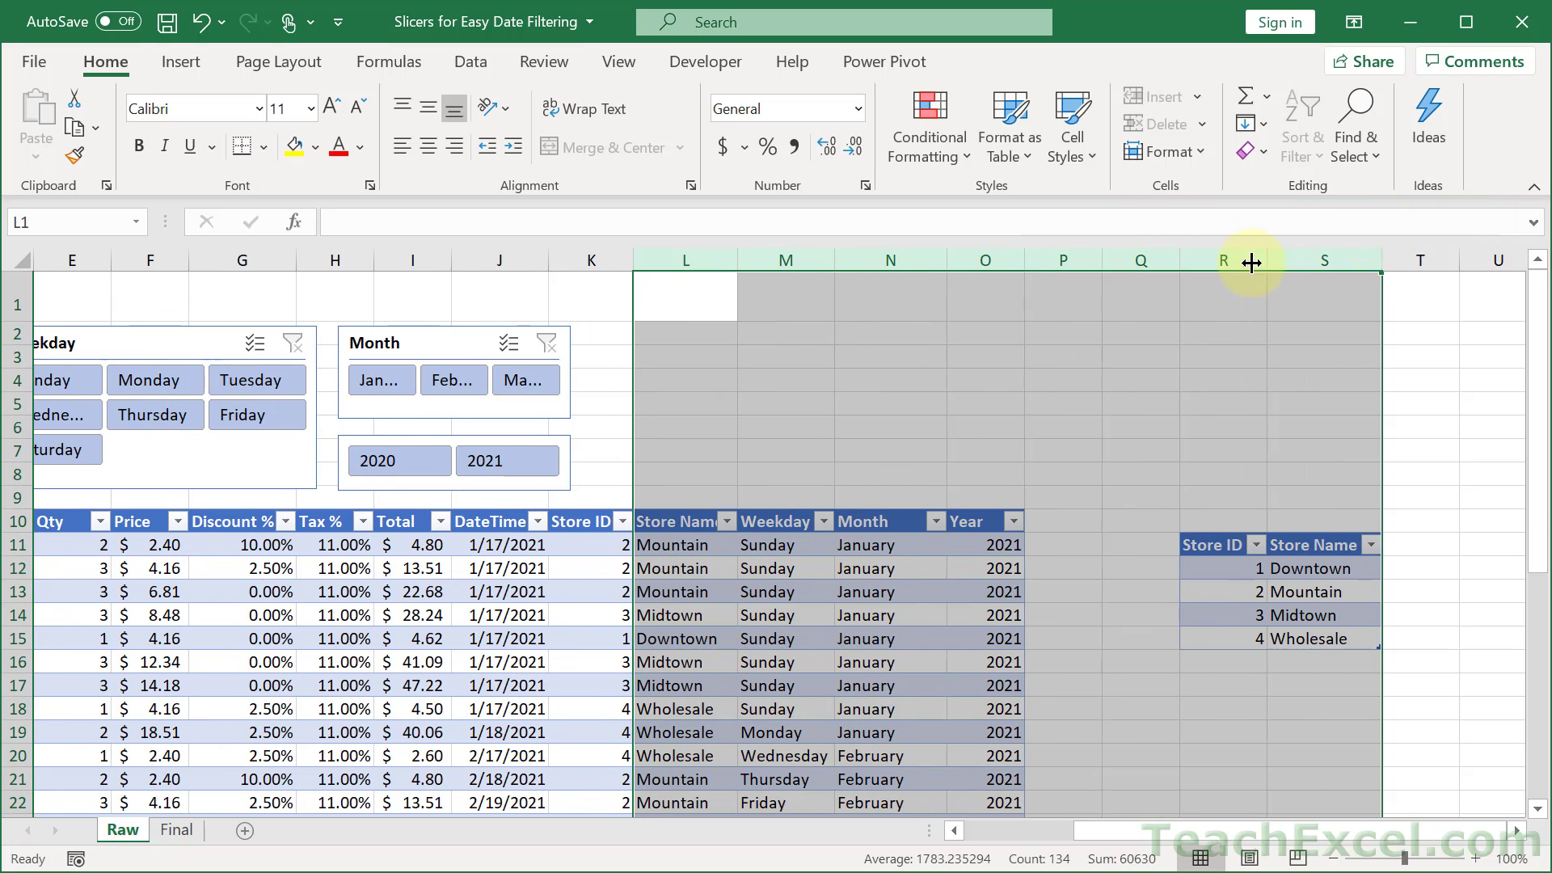
right_click(688, 250)
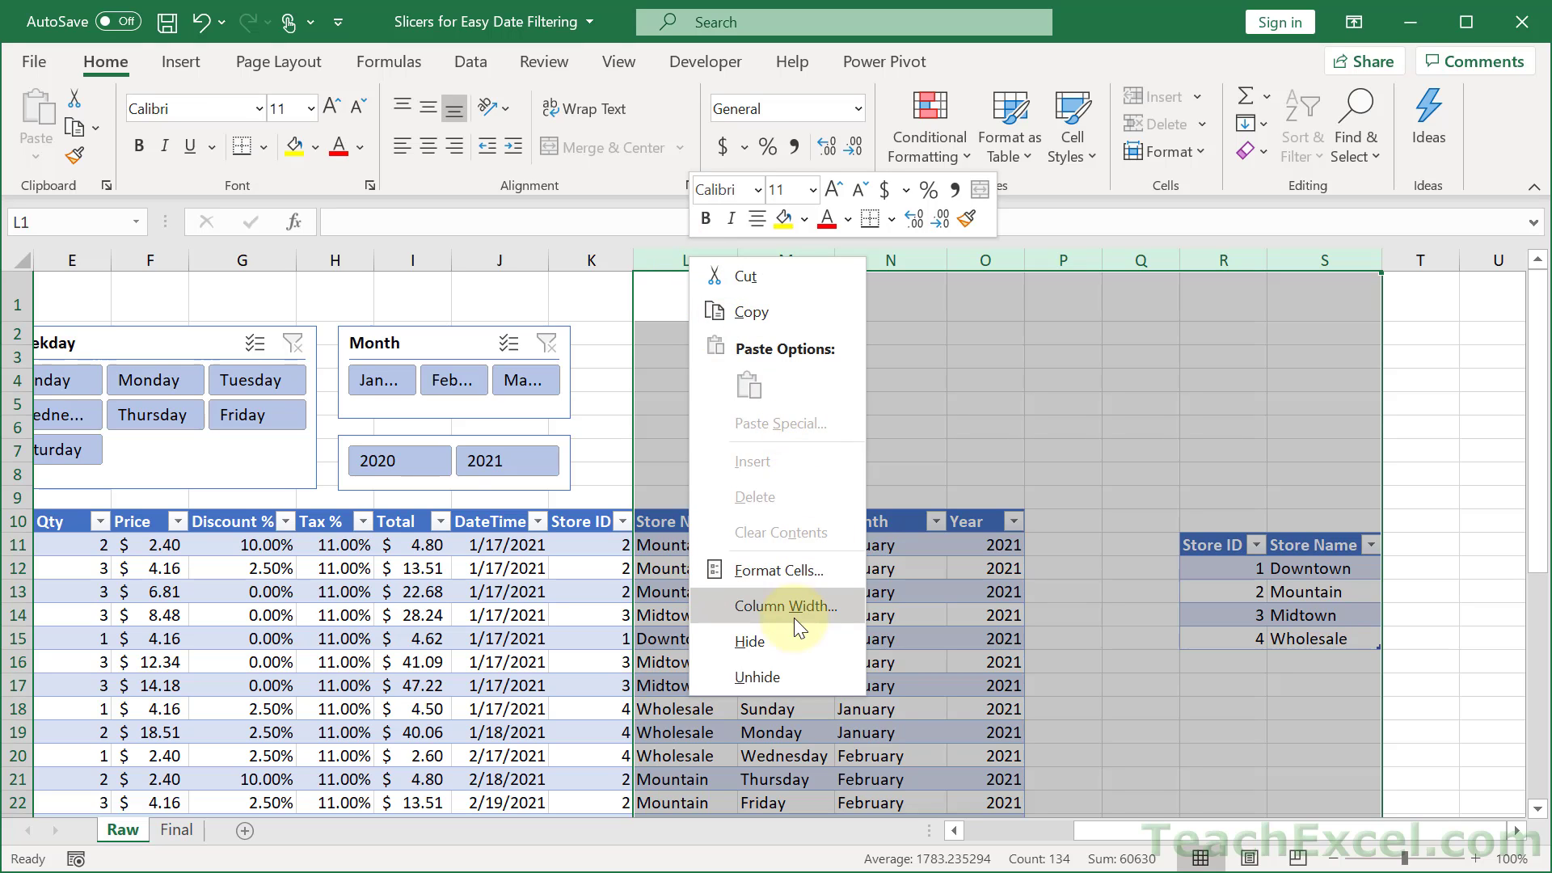
left_click(783, 638)
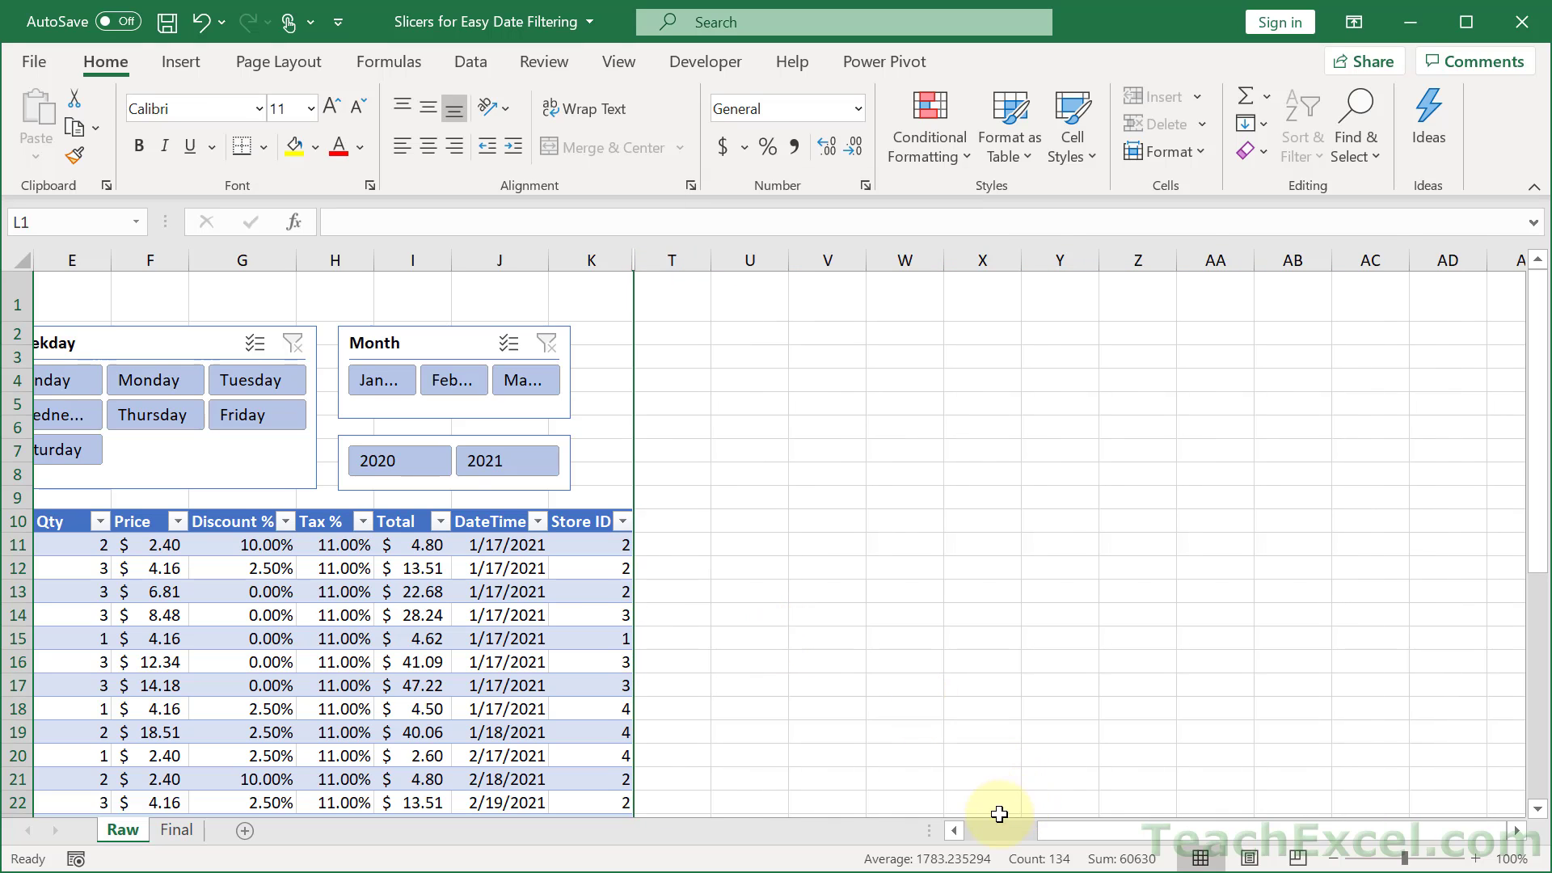
left_click(988, 833)
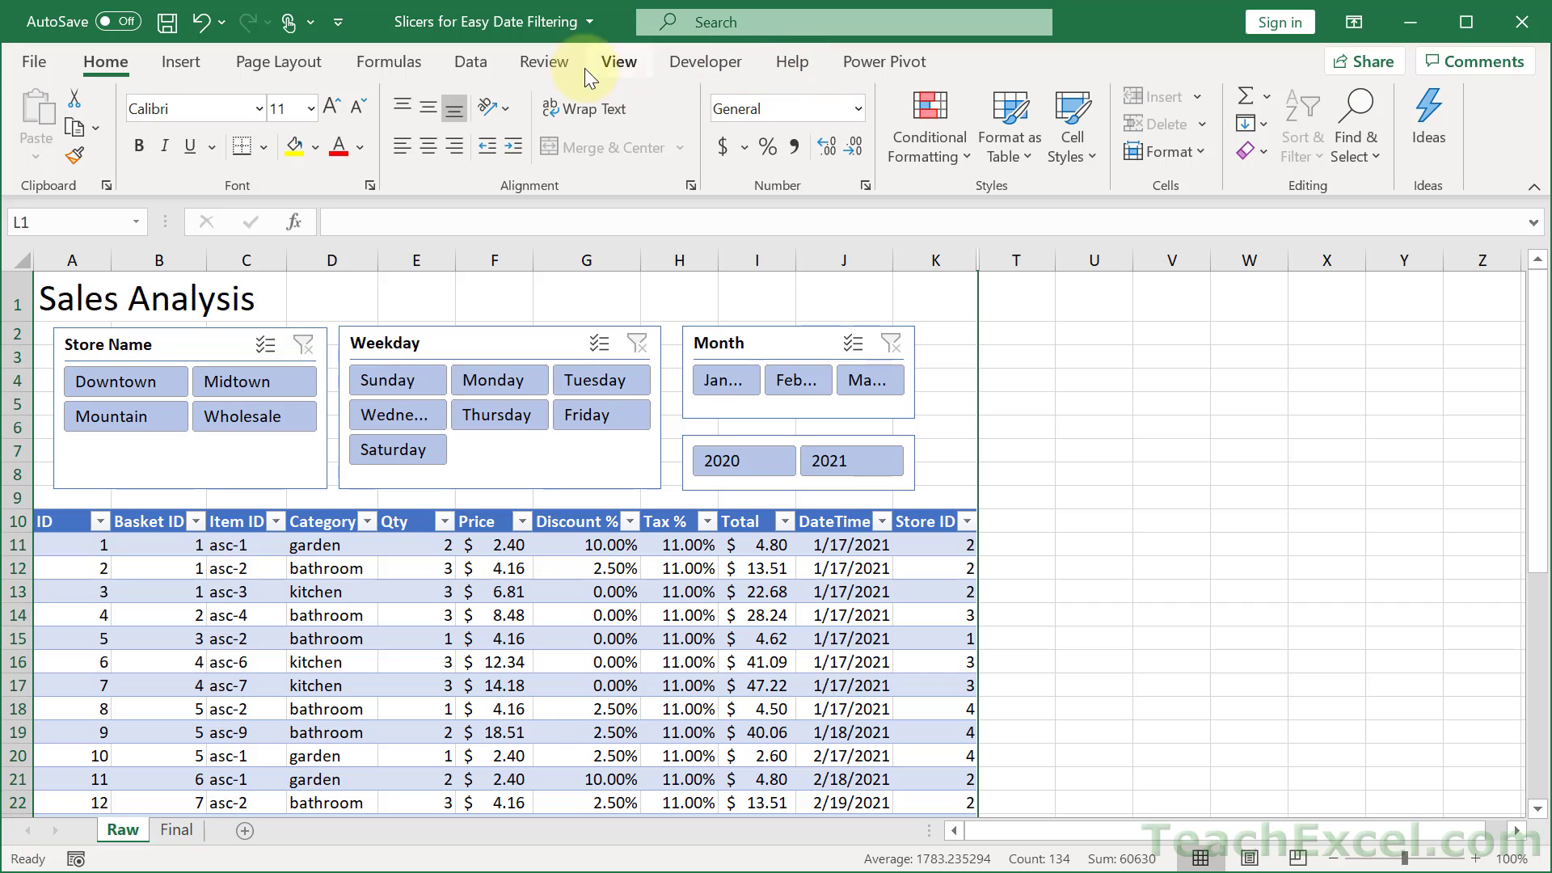
Hide the gridlines, headings and formula bar, and zoom the sheet to 110%
left_click(619, 66)
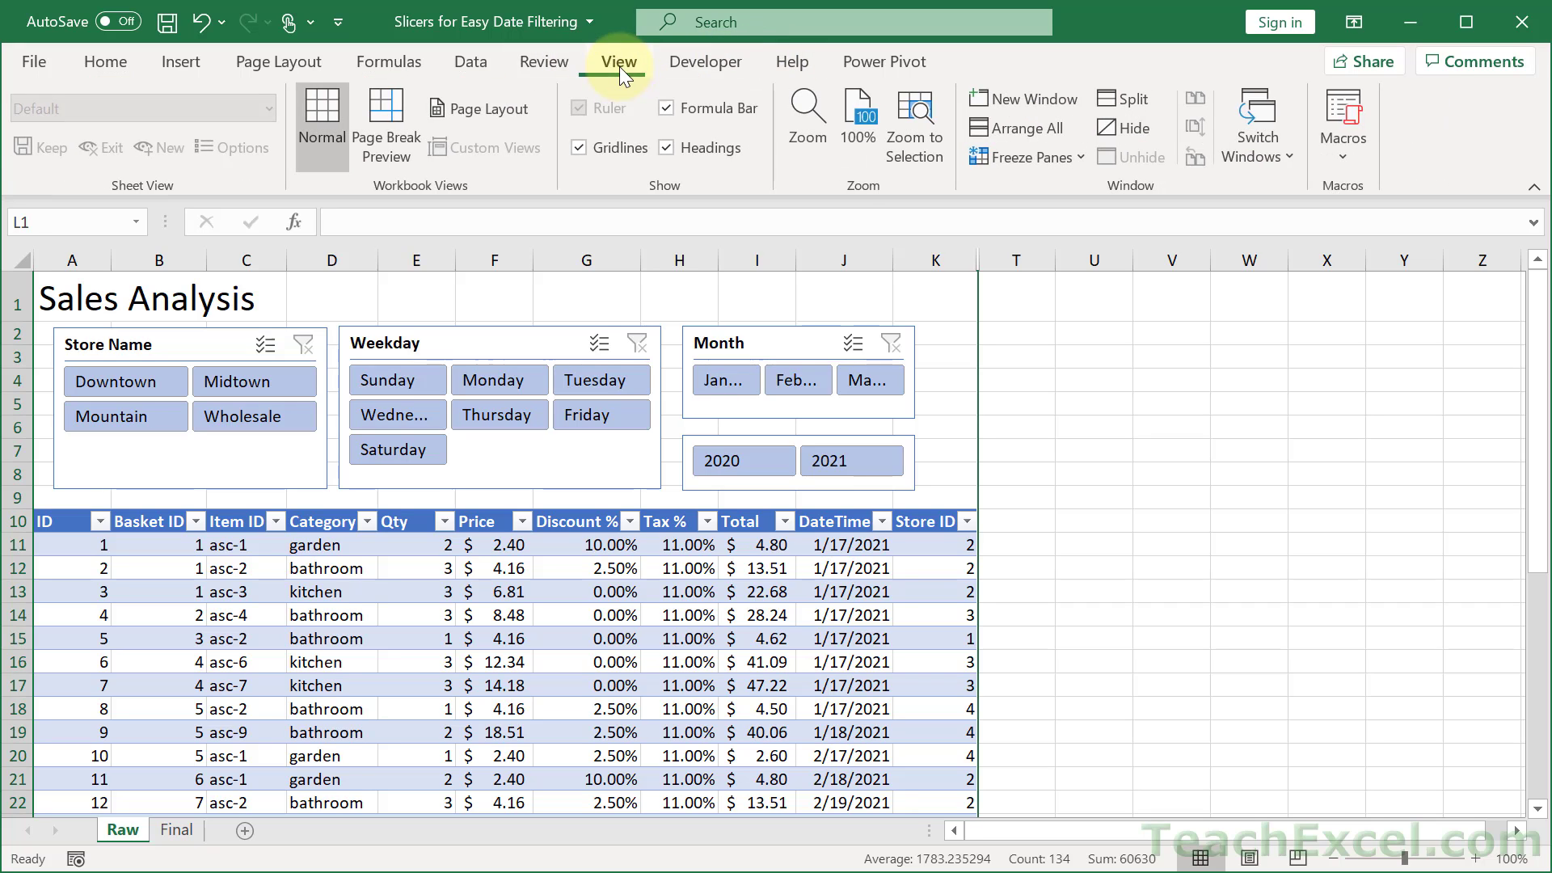
left_click(617, 148)
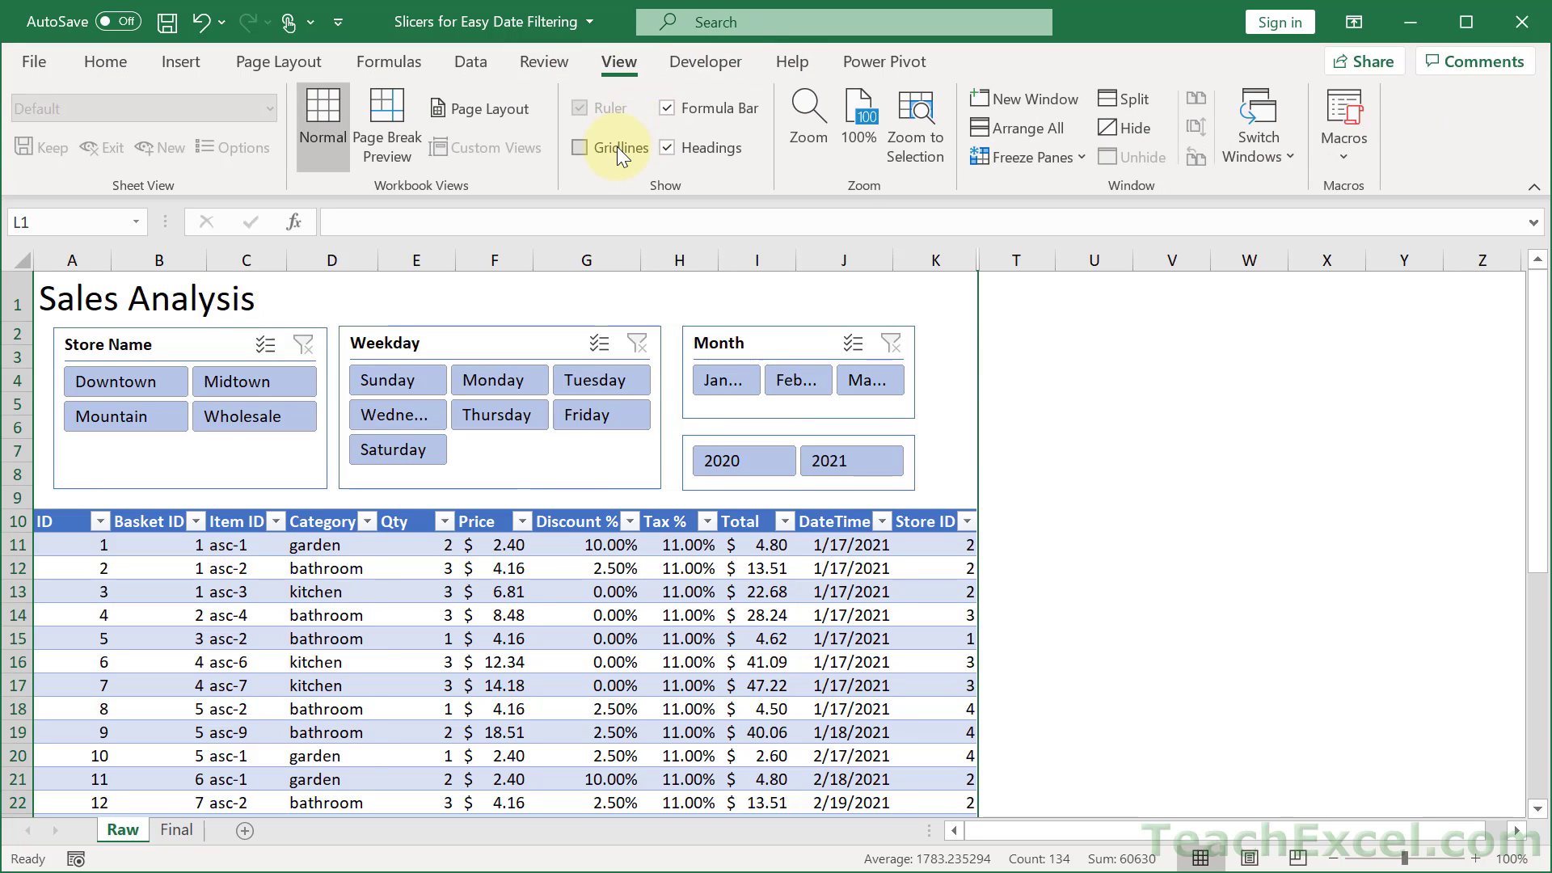
left_click(712, 149)
left_click(716, 99)
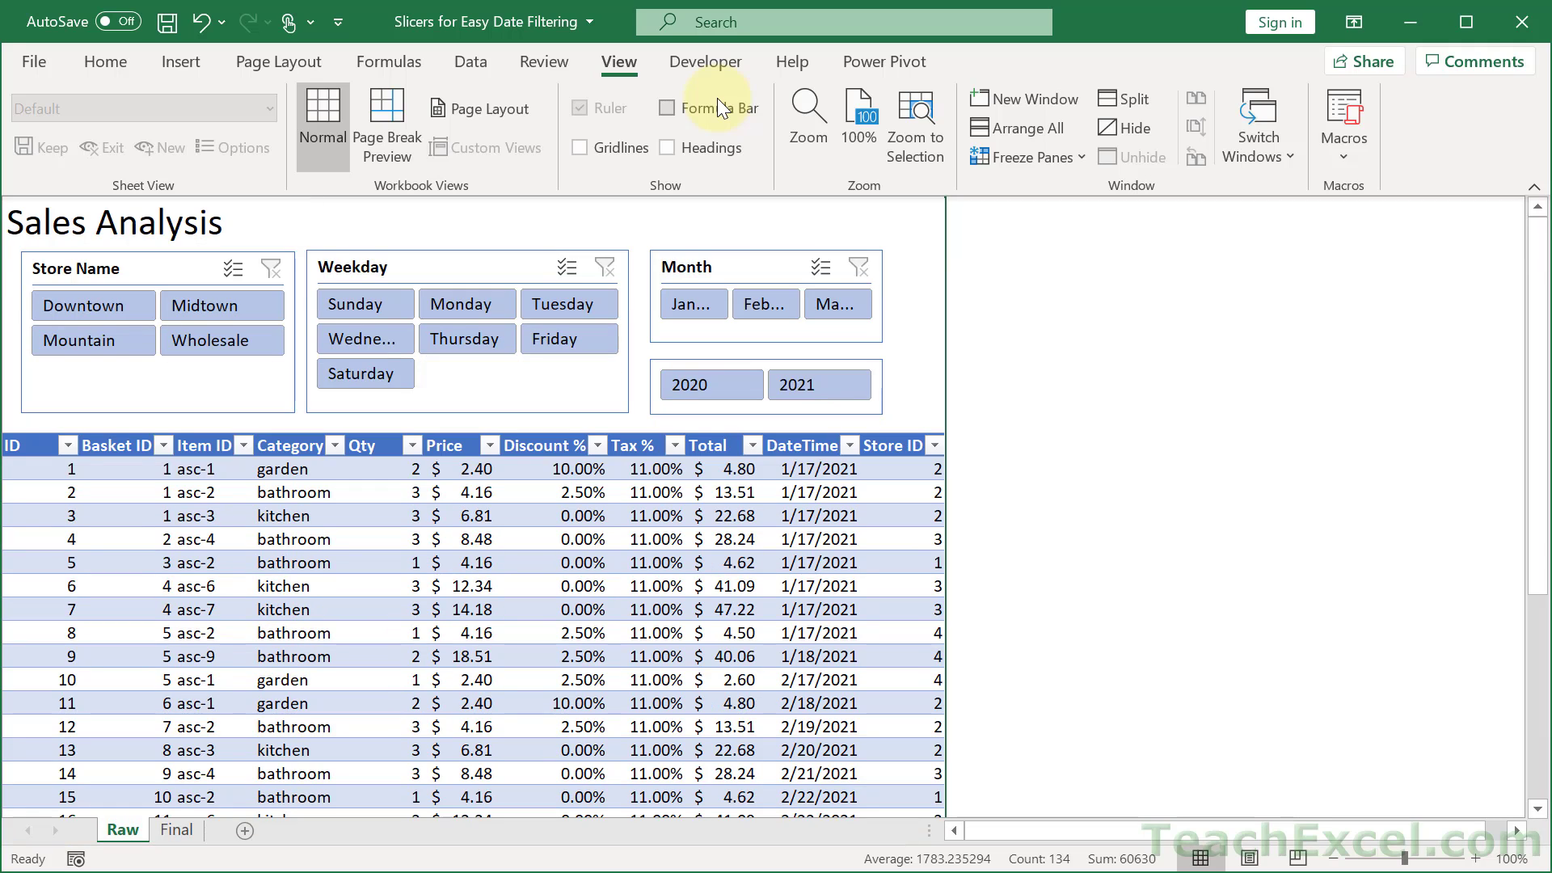
left_click(23, 476)
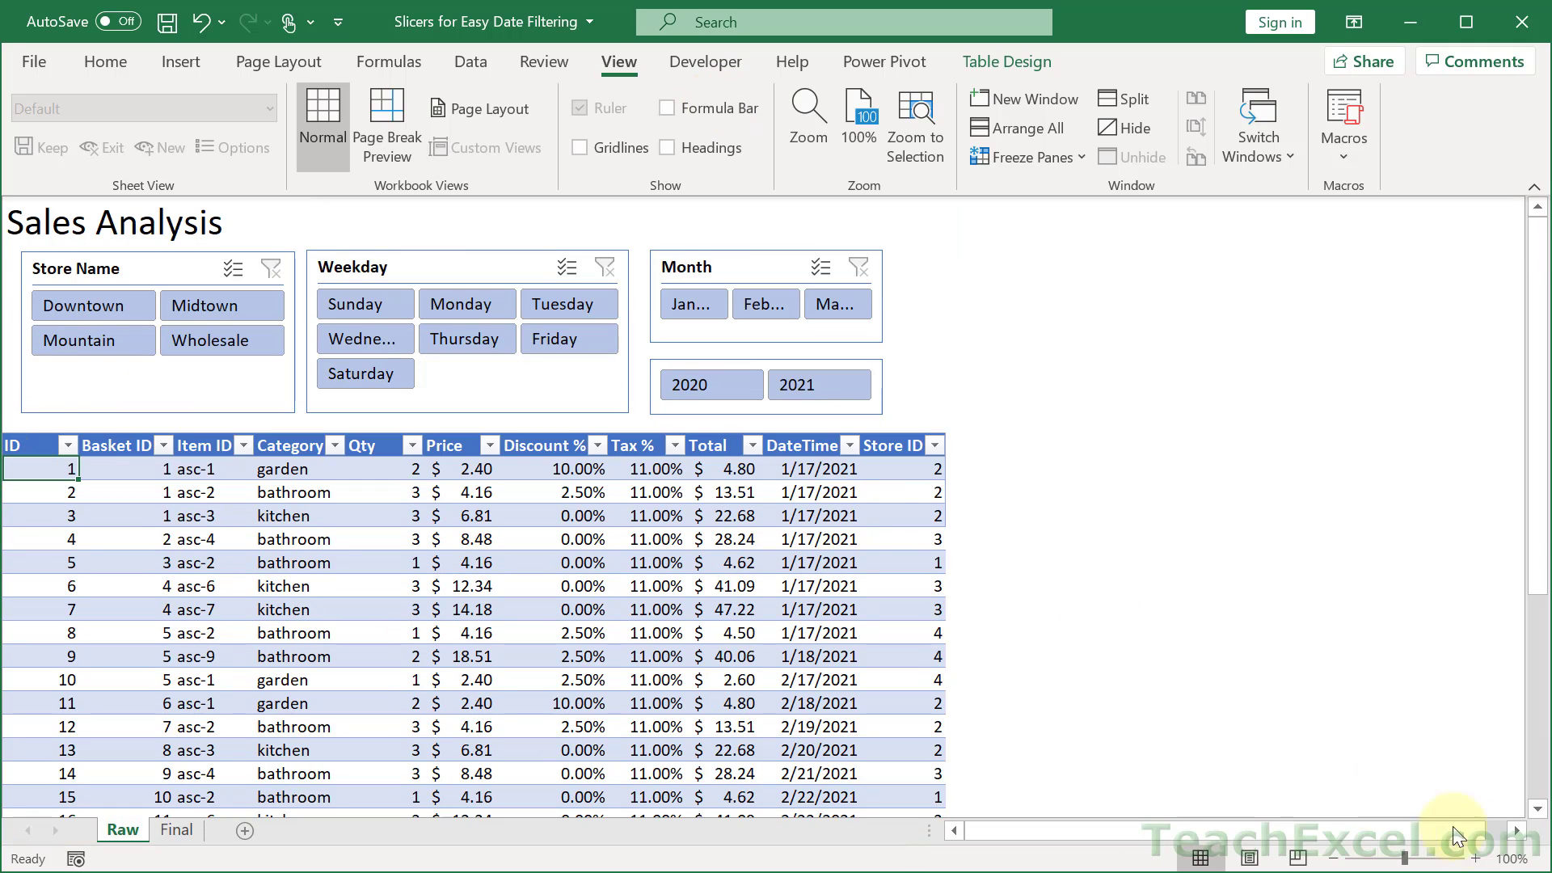
left_click(1475, 858)
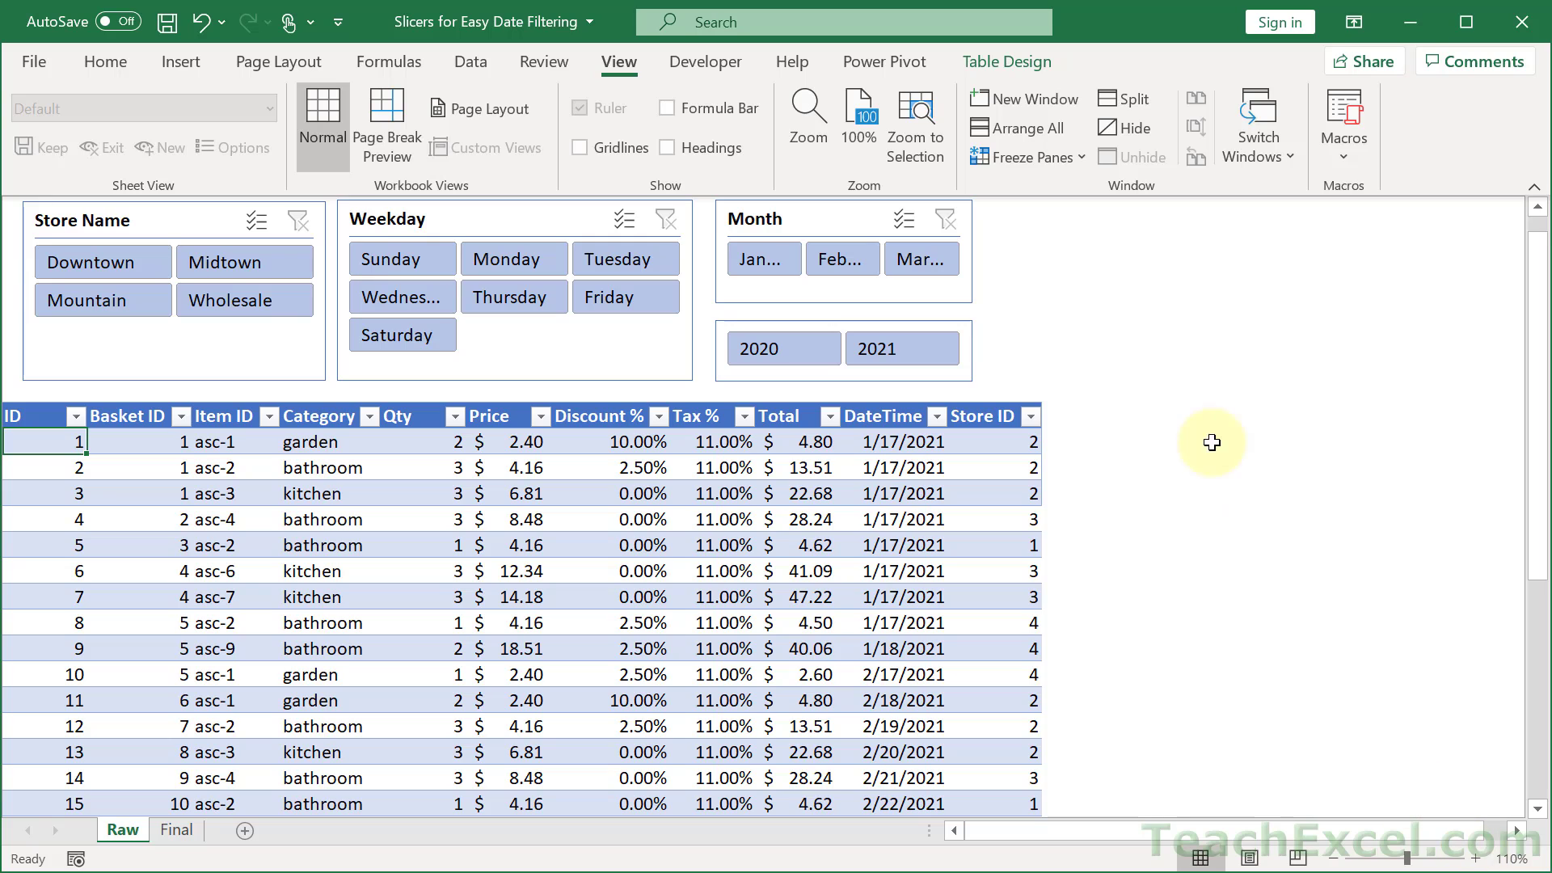
scroll(1526, 409, "up", 1)
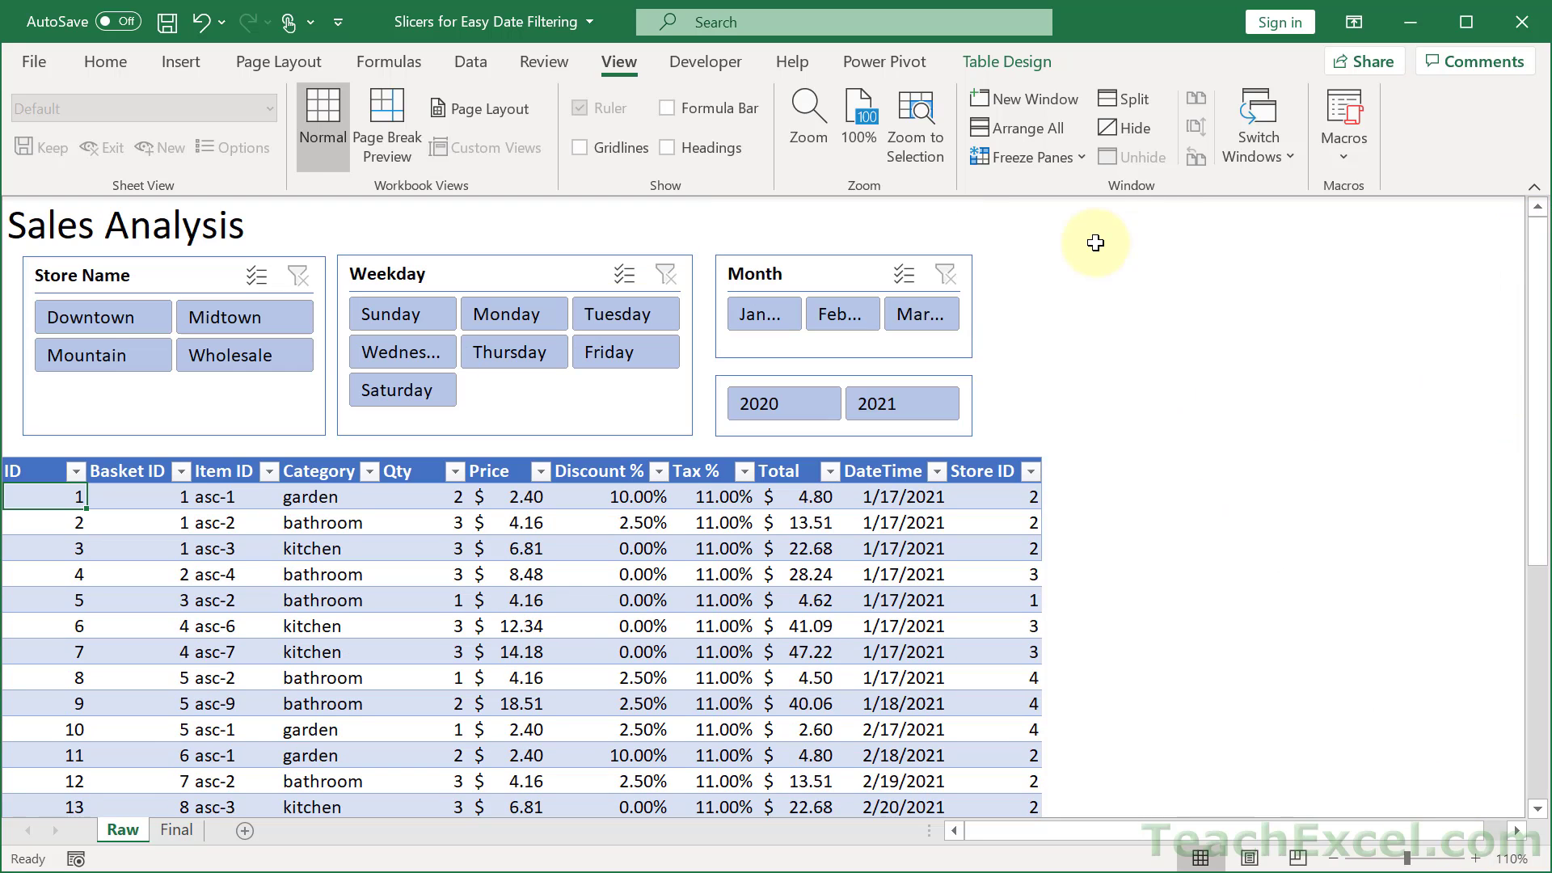
Widen the Month and Year slicers so both end at the outer edge of the table's Store ID column
left_click(960, 344)
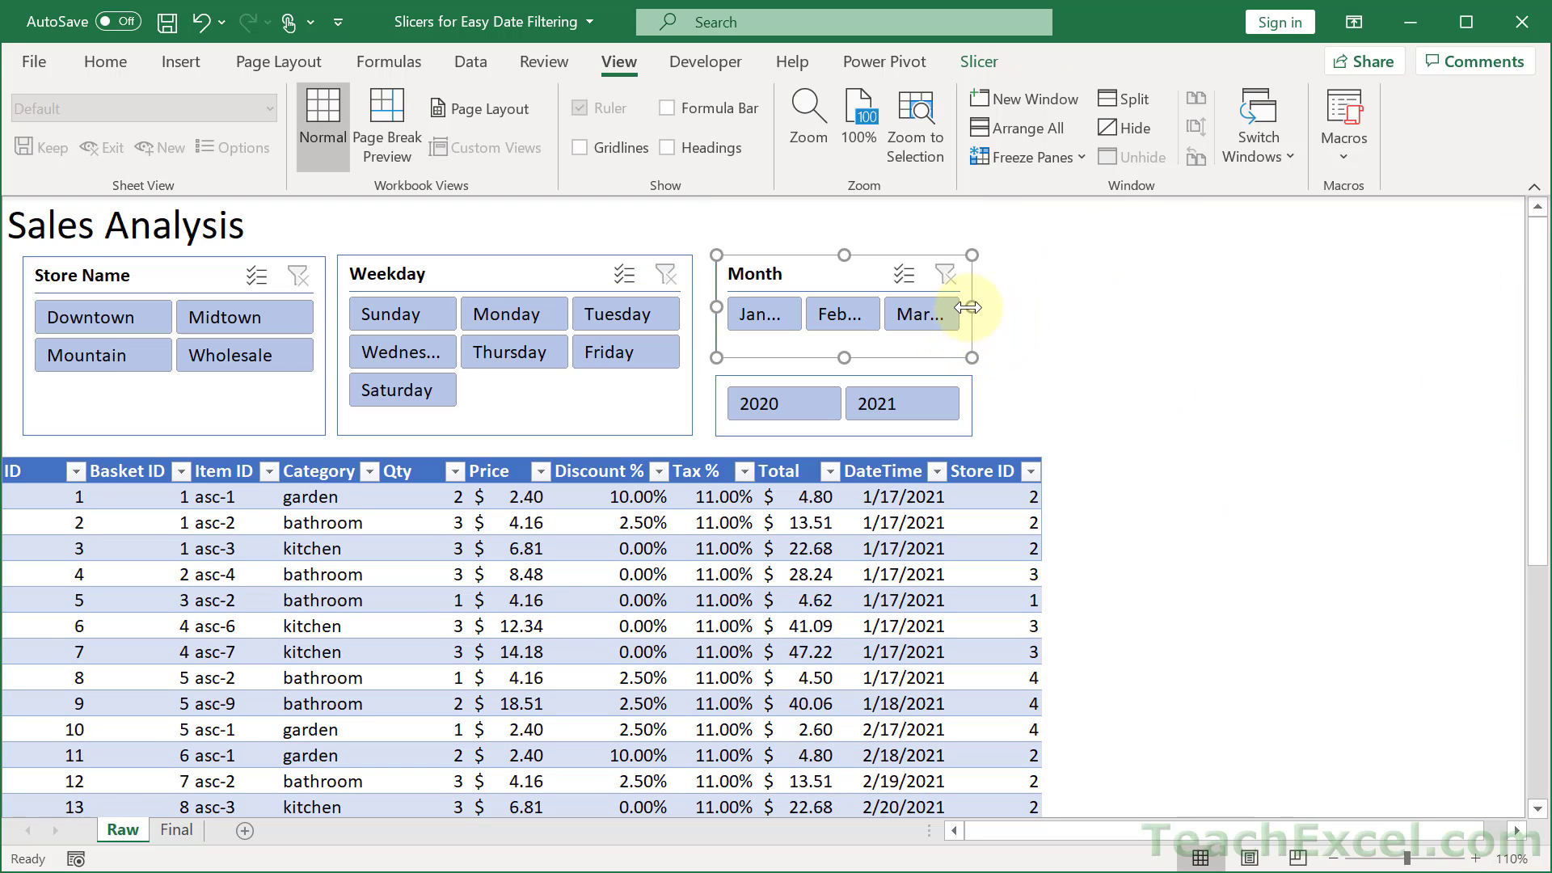
left_click_drag(972, 307, 1045, 299)
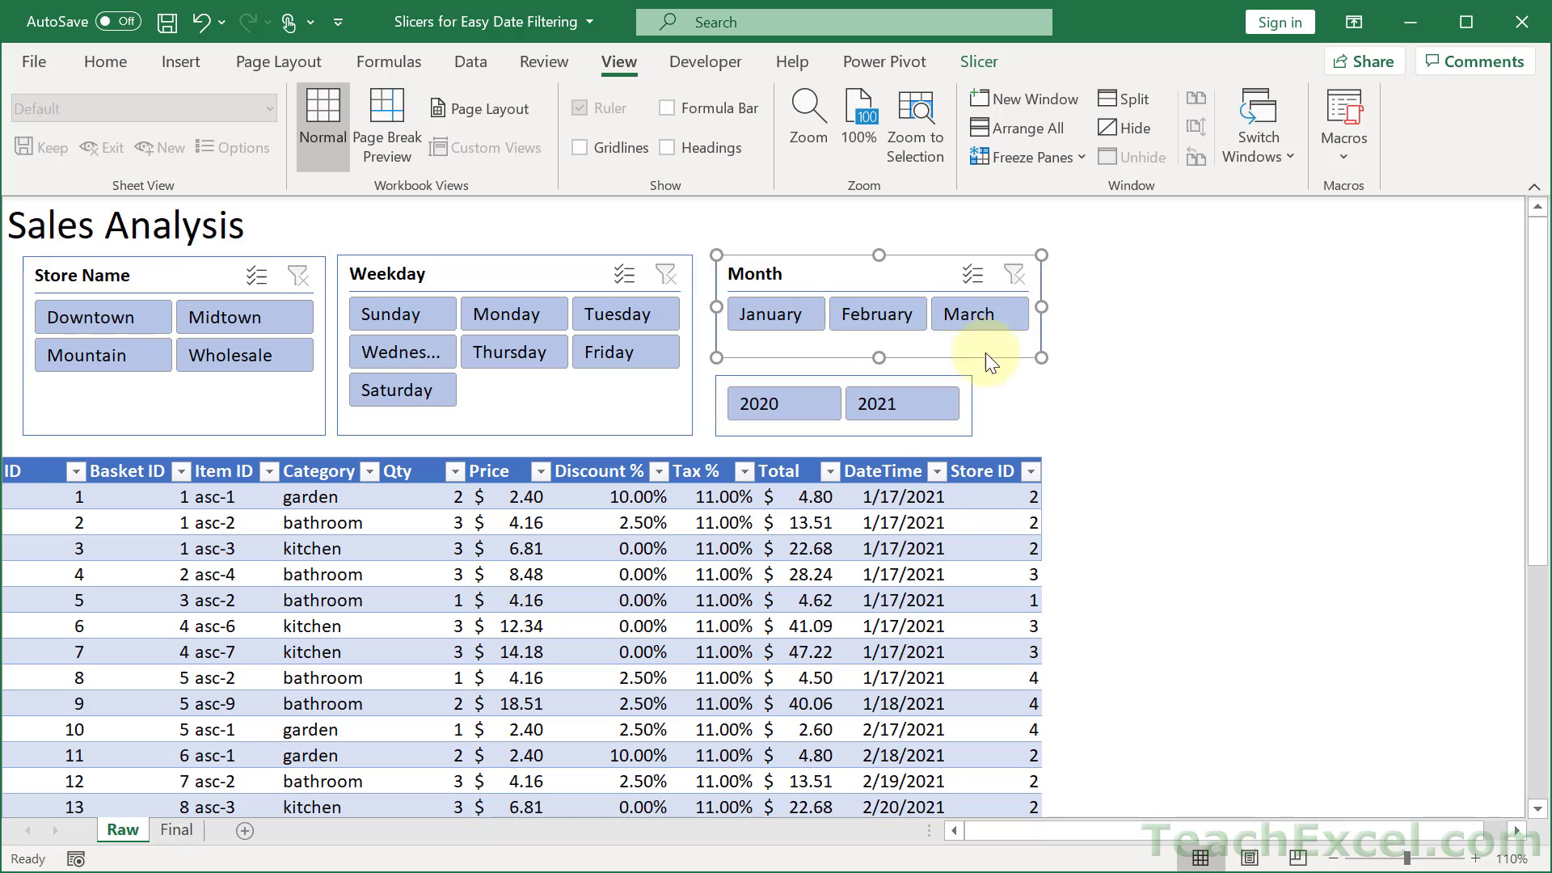
left_click(970, 402)
left_click_drag(972, 402, 1049, 404)
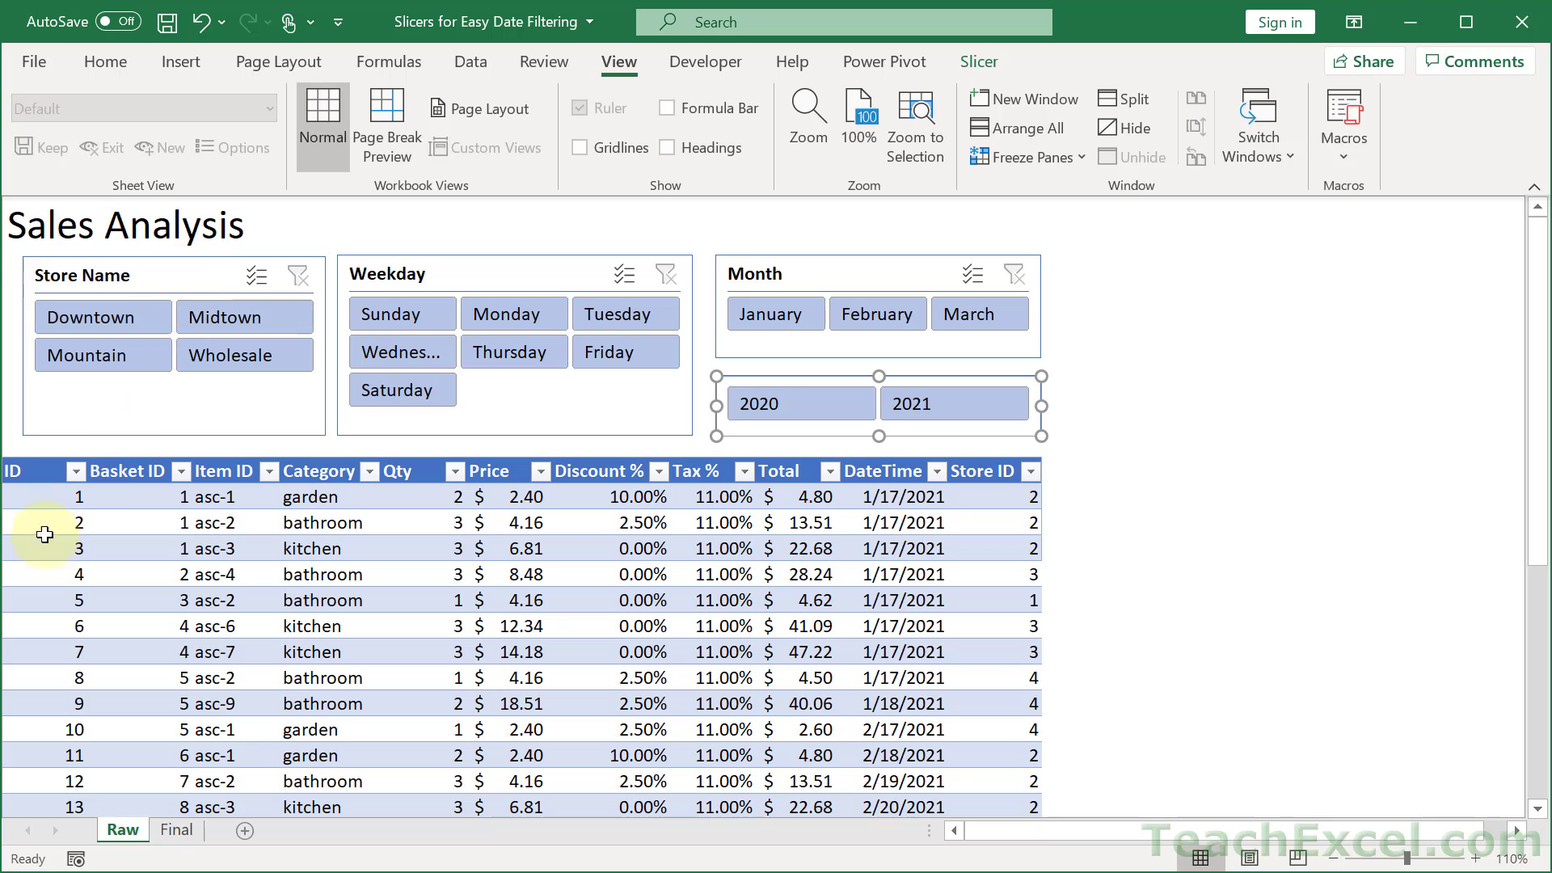
left_click(39, 496)
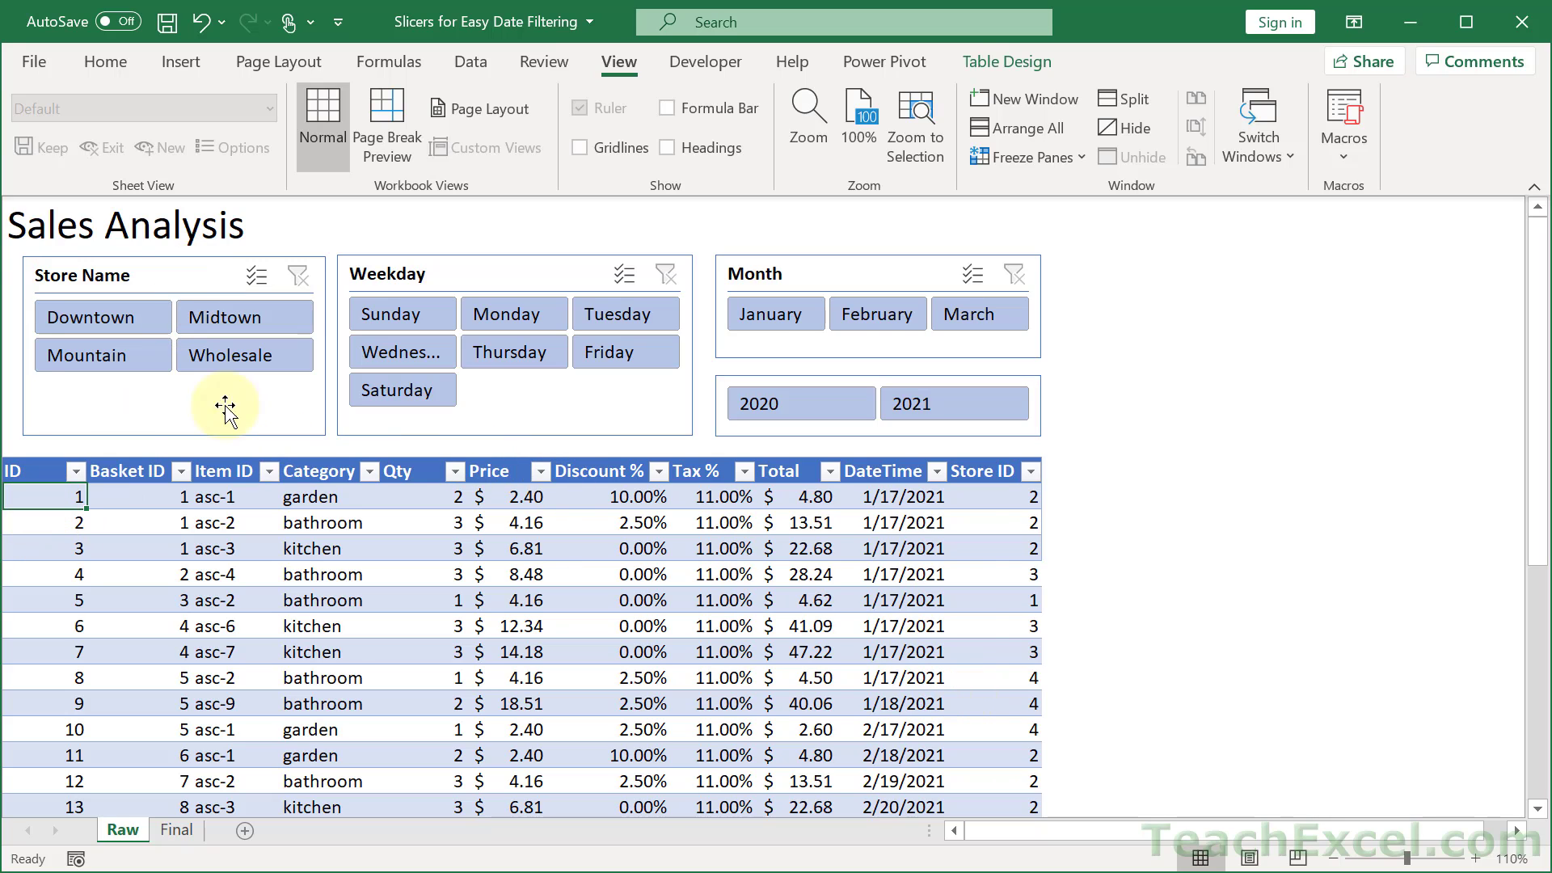
Filter the table by the Downtown store and by Monday, and clear both filters
left_click(130, 317)
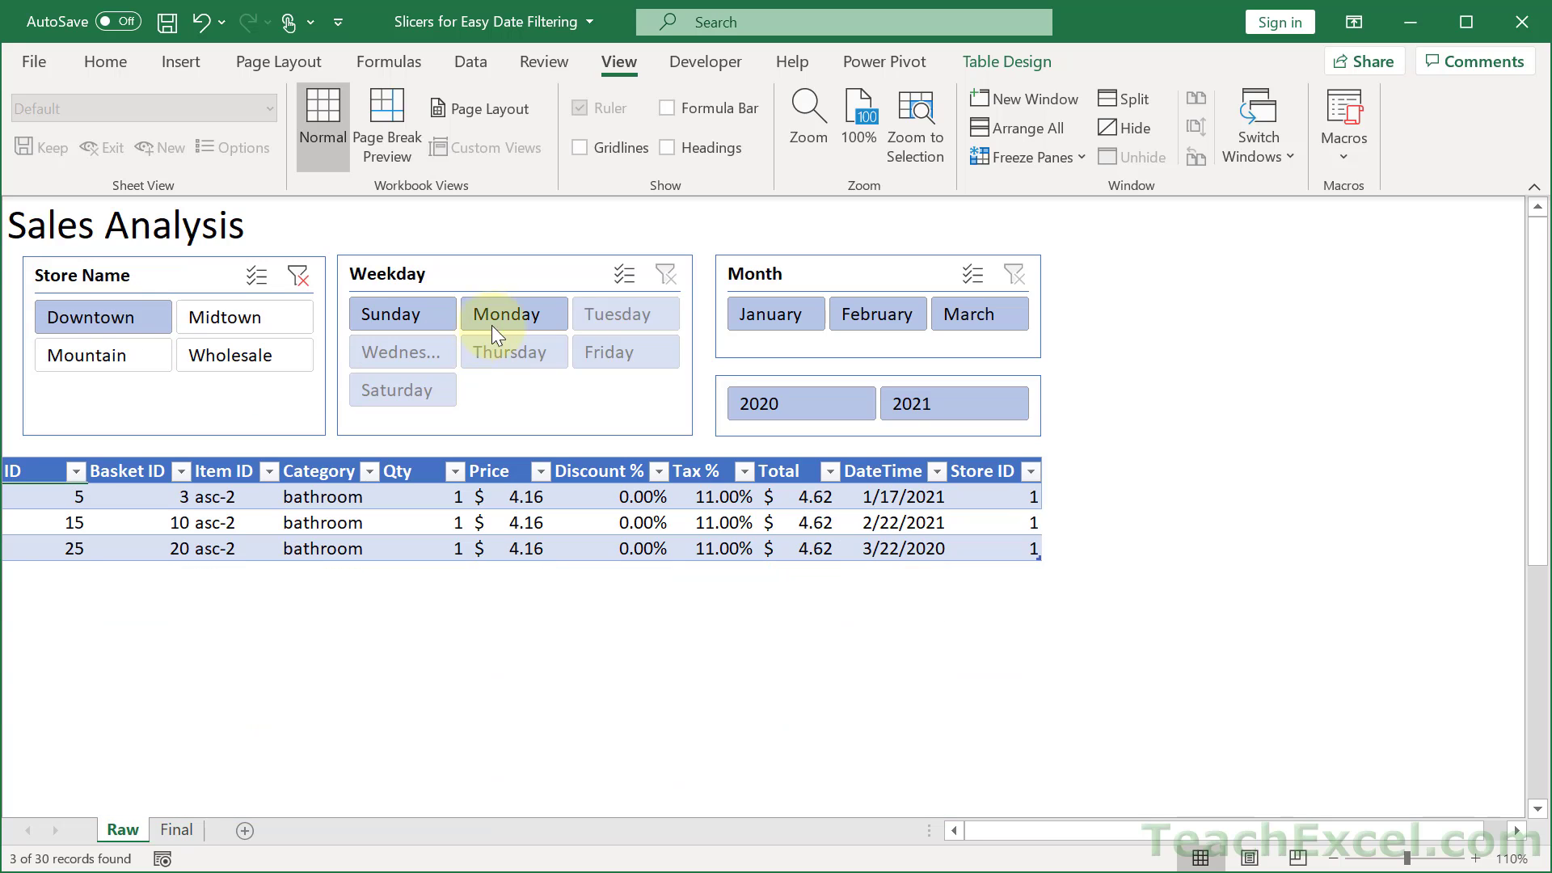
left_click(506, 321)
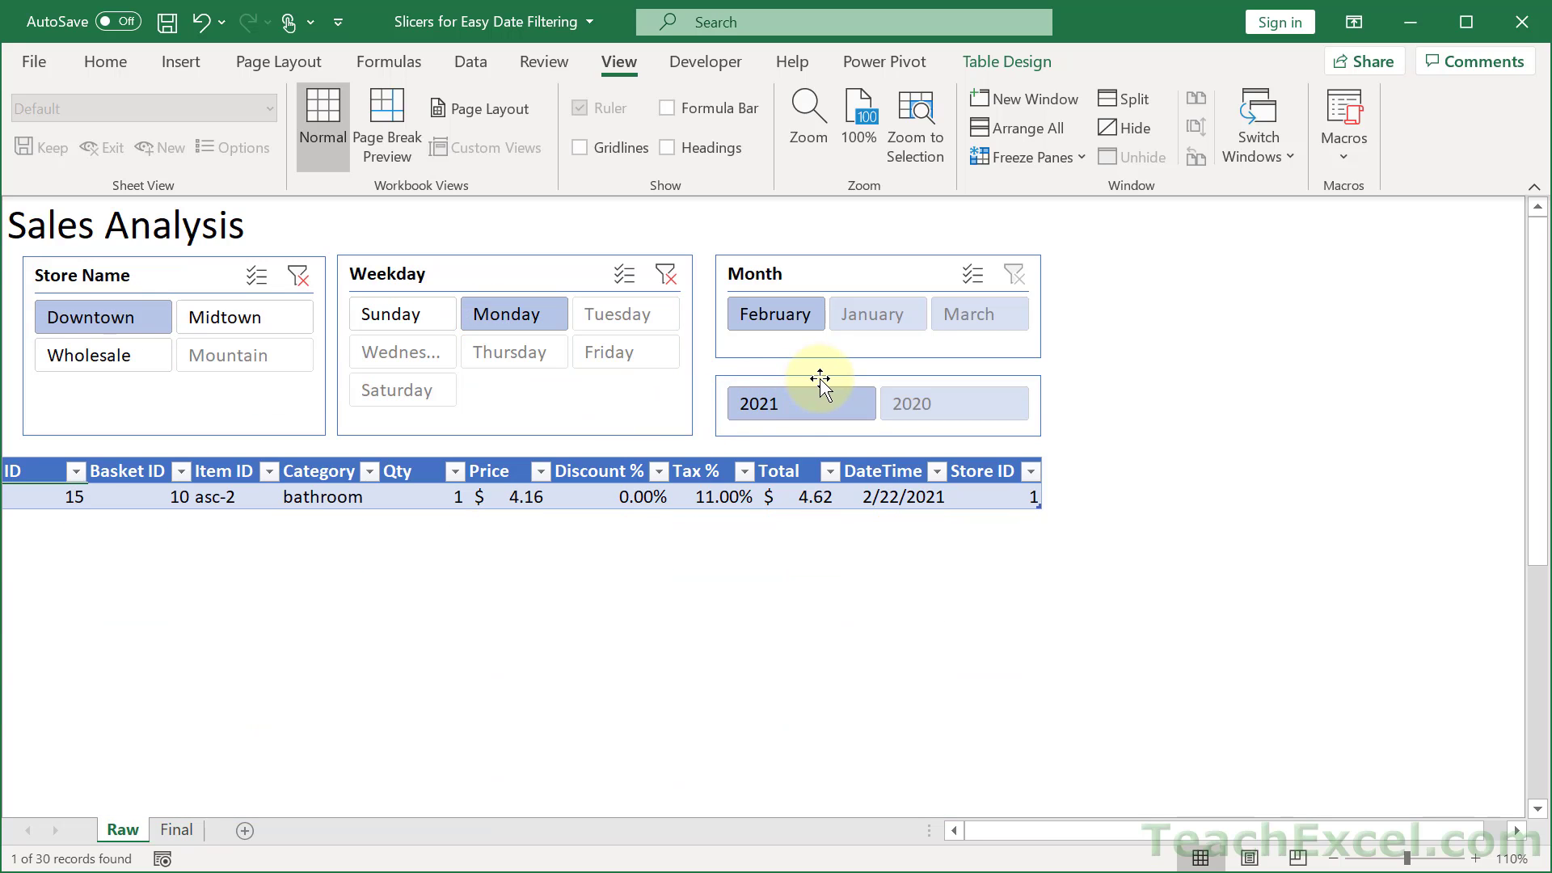
left_click(670, 280)
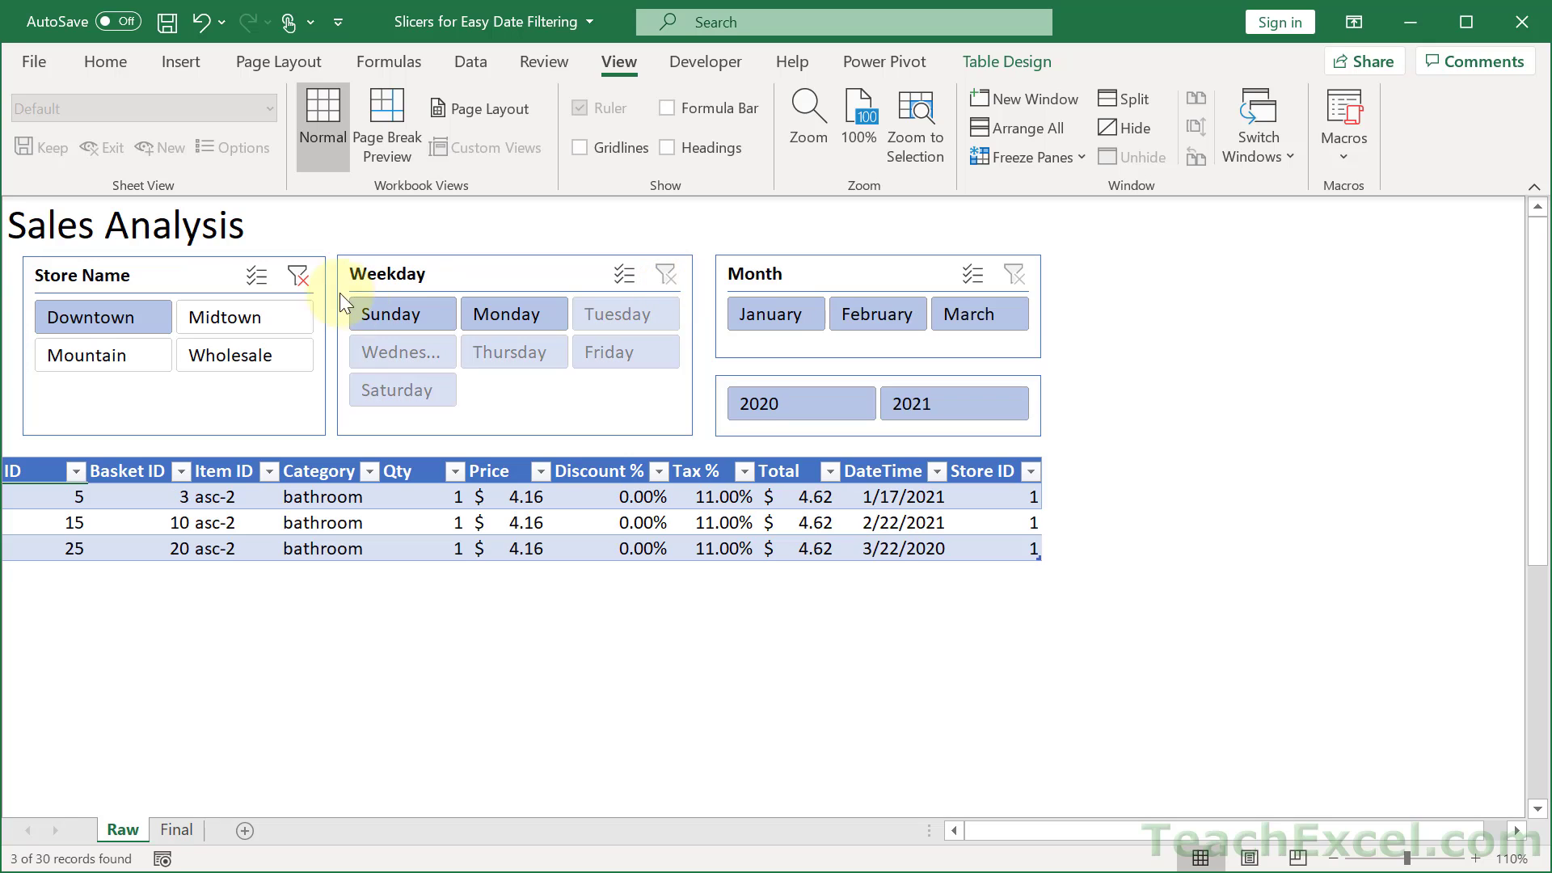
left_click(296, 276)
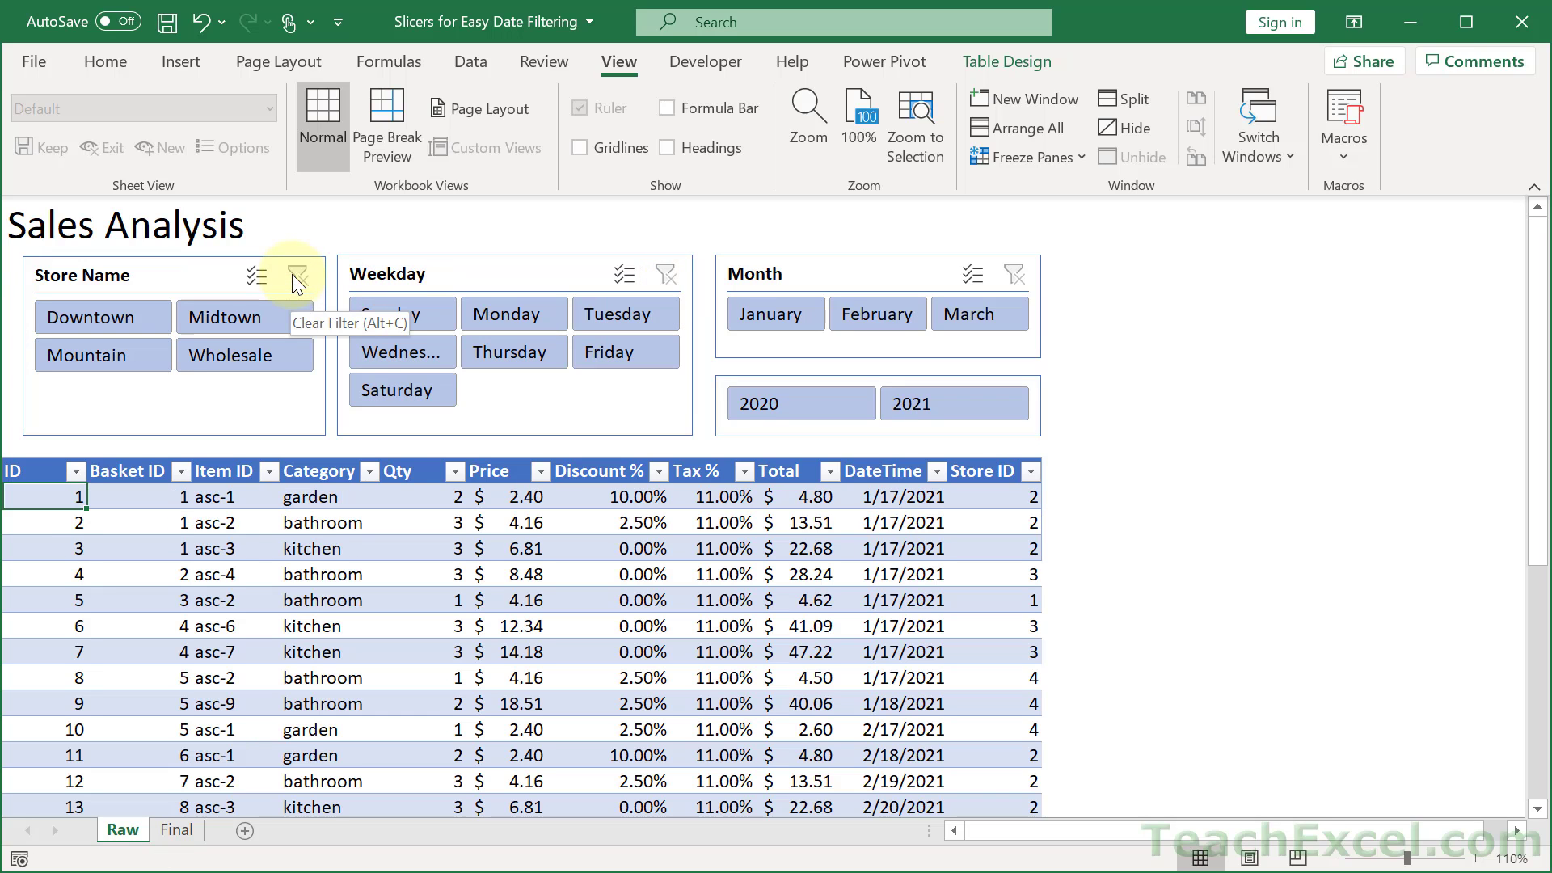